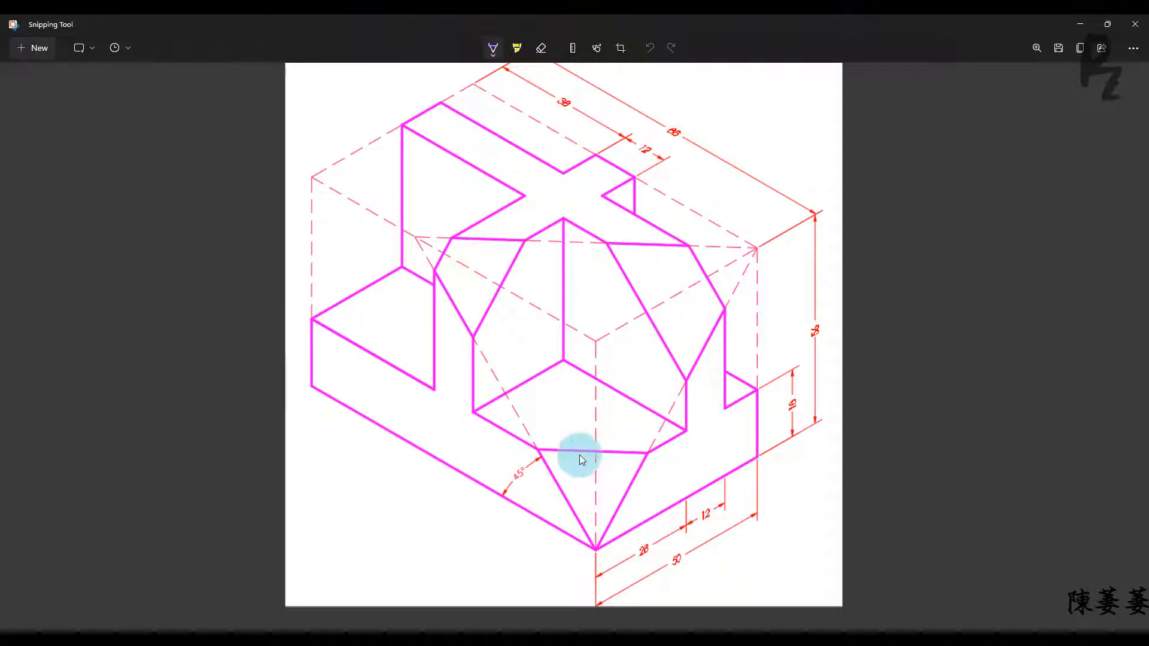
Circle the 45° dimension on the isometric drawing and handwrite the proportion θ/45 = 60/90 beside it.
mouse_move(518, 465)
left_mouse_down()
mouse_move(500, 477)
mouse_move(535, 465)
left_mouse_up()
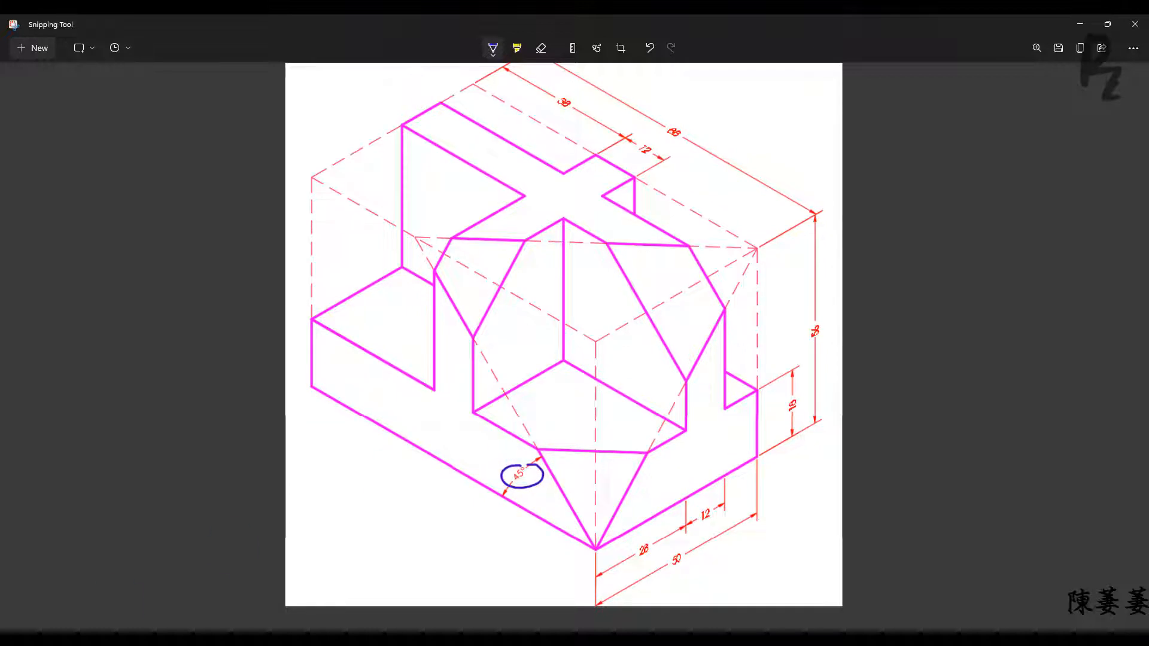
key("alt+Tab")
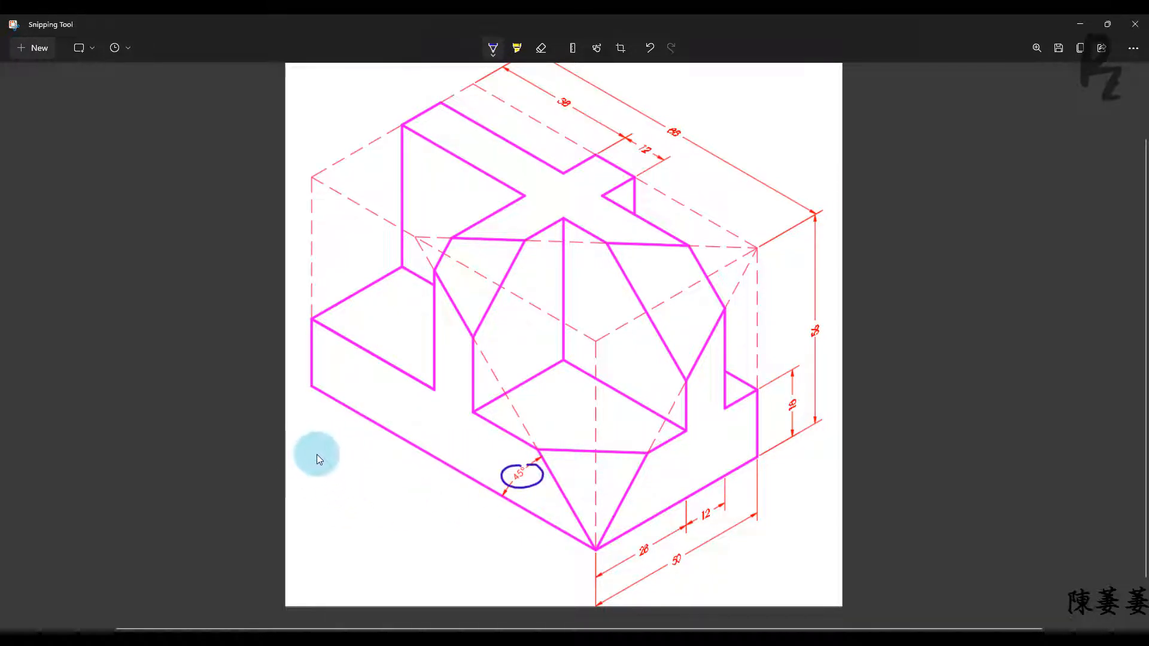
mouse_move(317, 453)
left_mouse_down()
mouse_move(341, 487)
mouse_move(315, 527)
left_mouse_up()
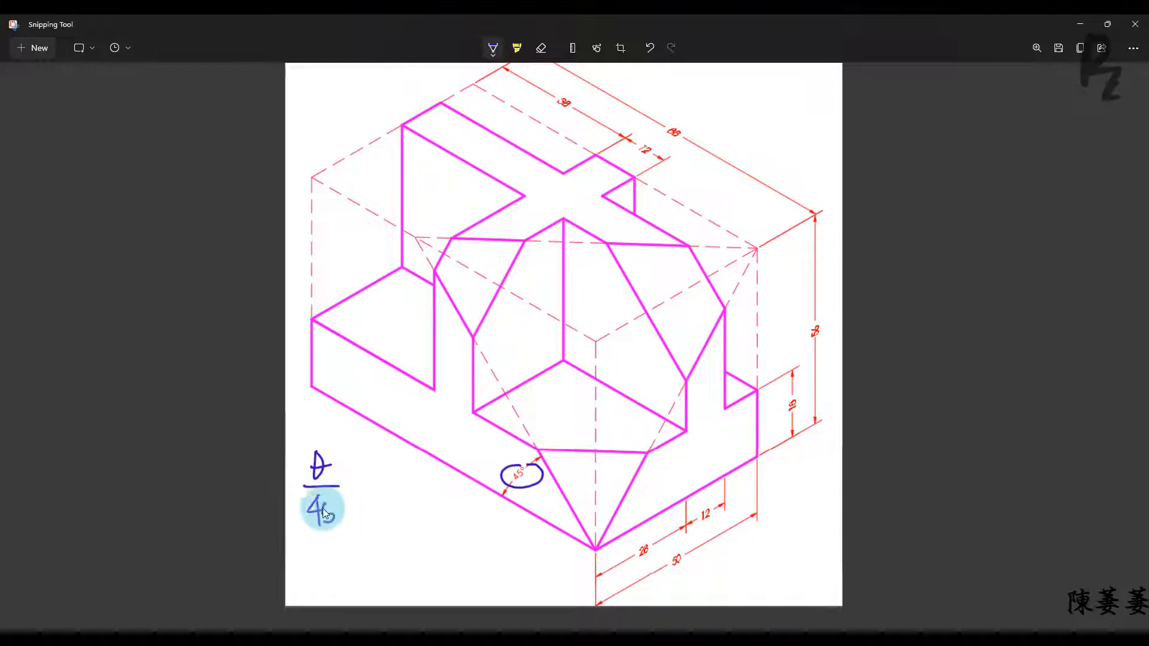
left_click_drag(355, 483, 365, 482)
left_click_drag(356, 488, 368, 488)
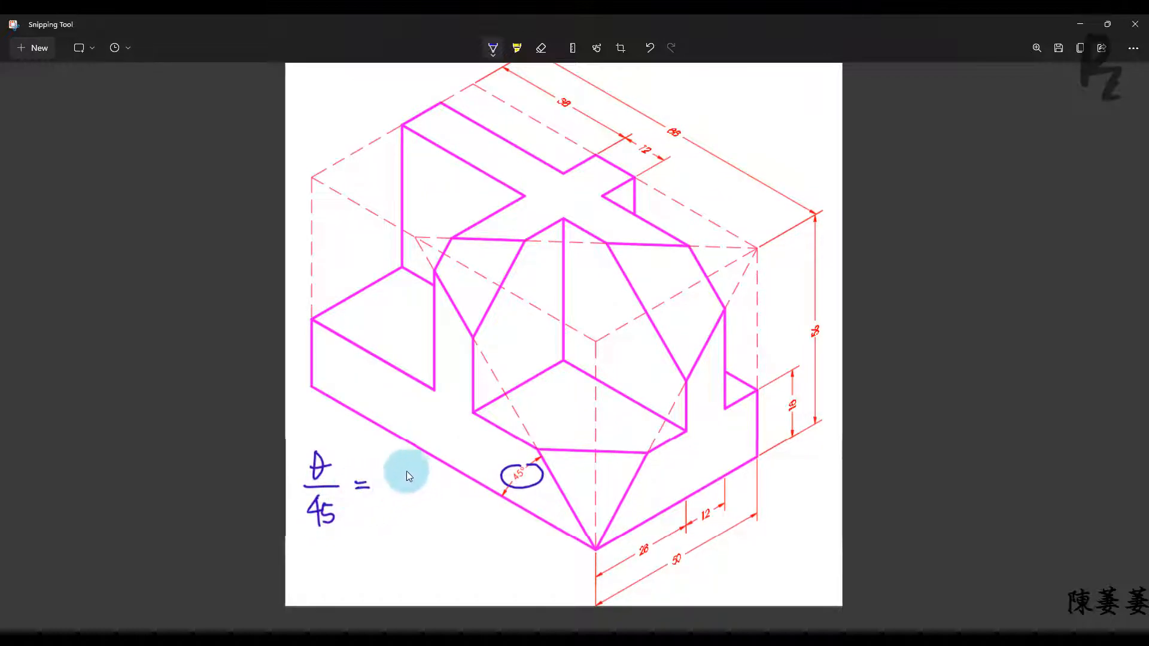
mouse_move(413, 456)
left_mouse_down()
mouse_move(399, 469)
mouse_move(418, 457)
mouse_move(456, 486)
mouse_move(416, 498)
mouse_move(412, 518)
mouse_move(427, 499)
left_mouse_up()
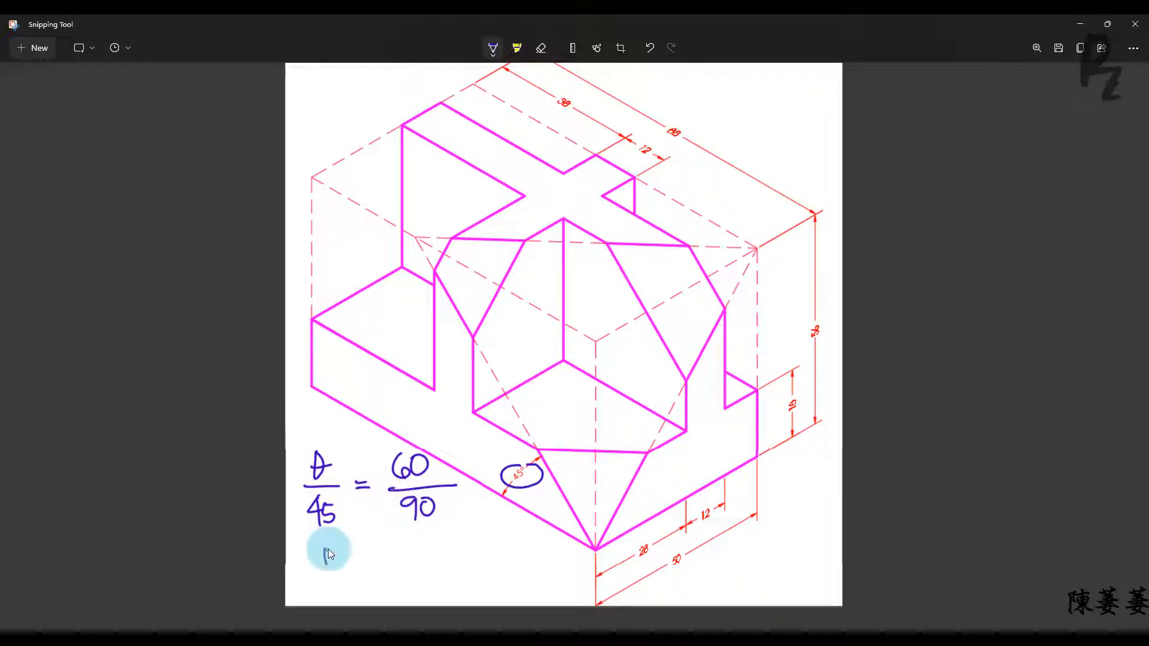
Handwrite "θ =" beneath the proportion.
left_click_drag(329, 554, 328, 549)
left_click_drag(319, 558, 346, 562)
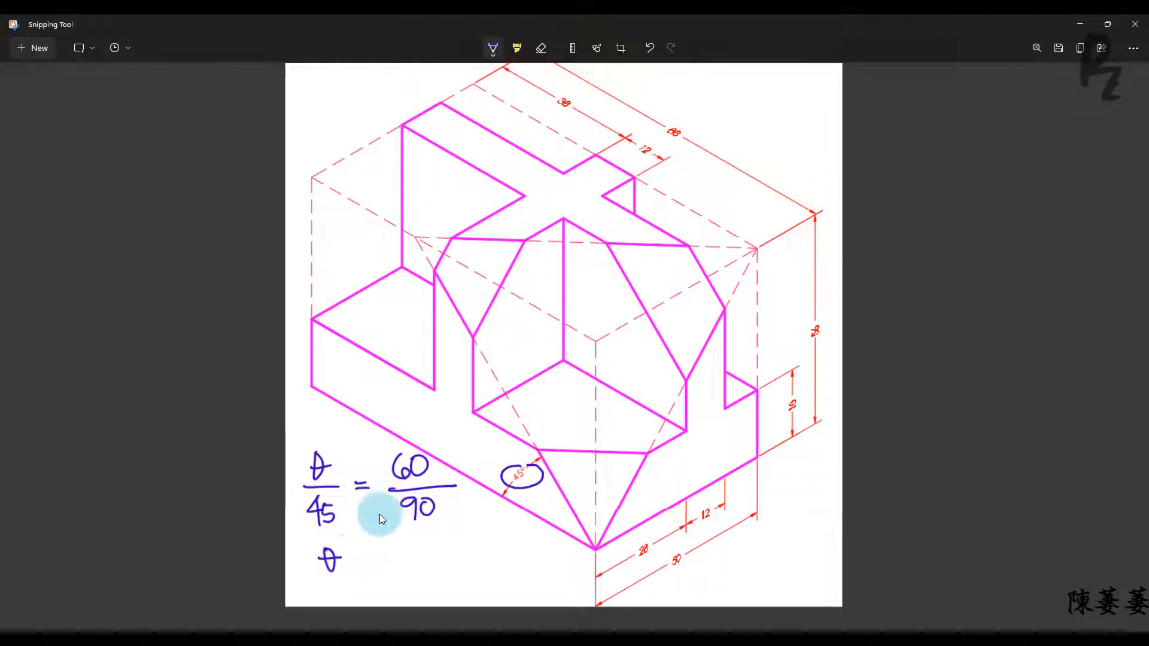
left_click_drag(349, 555, 357, 555)
left_click_drag(349, 561, 358, 559)
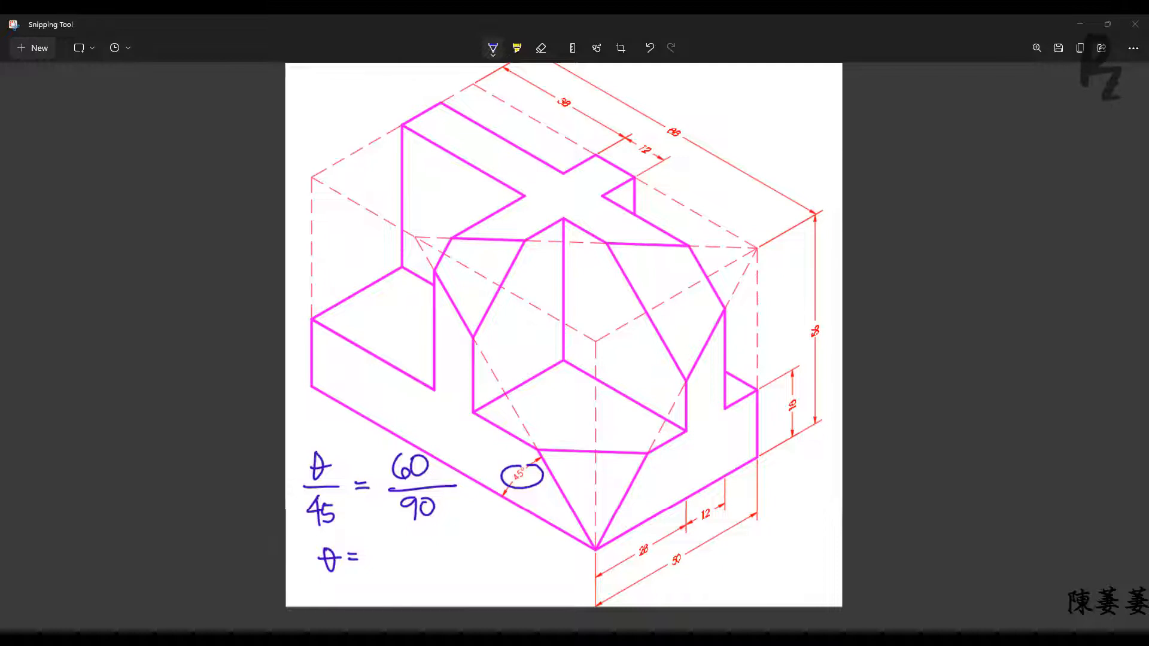
Switch to Calculator, place it clear of the handwritten proportion, and compute 60 × 45 ÷ 90.
left_click_drag(342, 185, 303, 76)
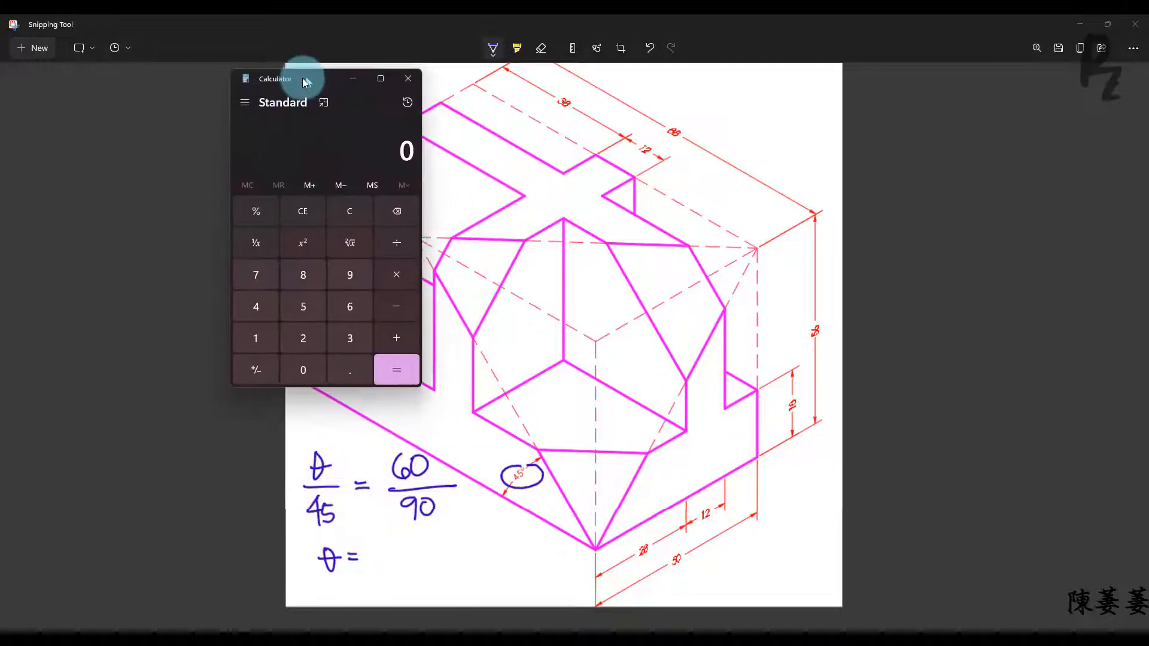
type("60")
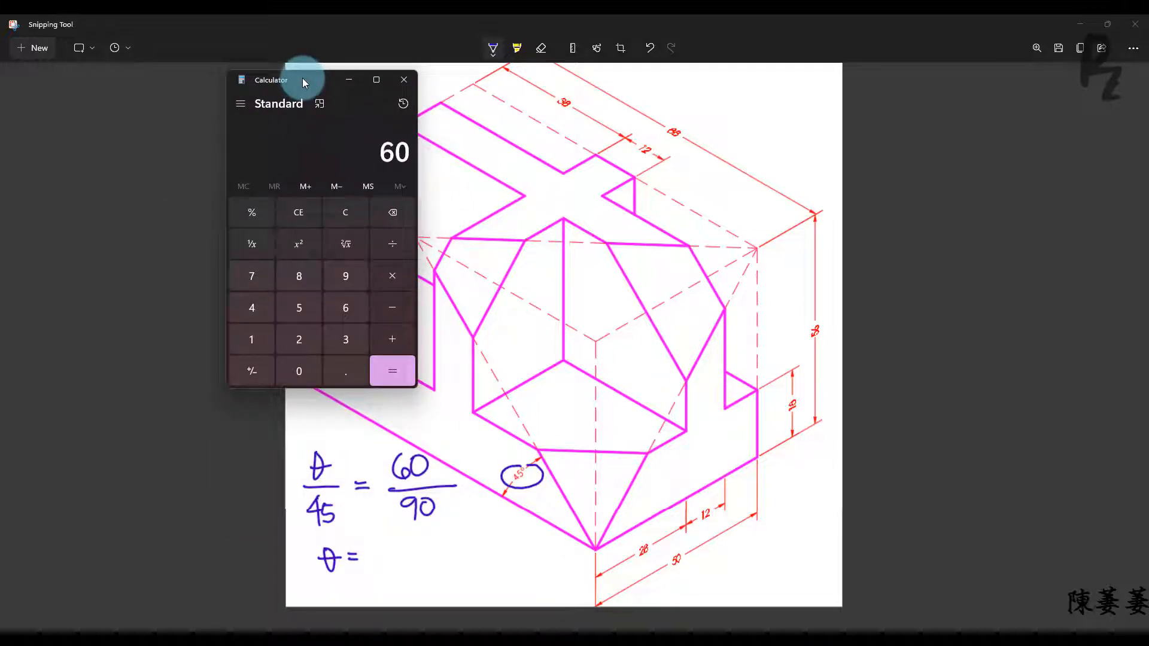
key("asterisk")
type("45")
key("Return")
key("slash")
type("90")
key("Return")
Return to Snipping Tool, write 30 as the value of θ, and mark both angles beside the sloped edge at the front corner as 30.
left_click(381, 557)
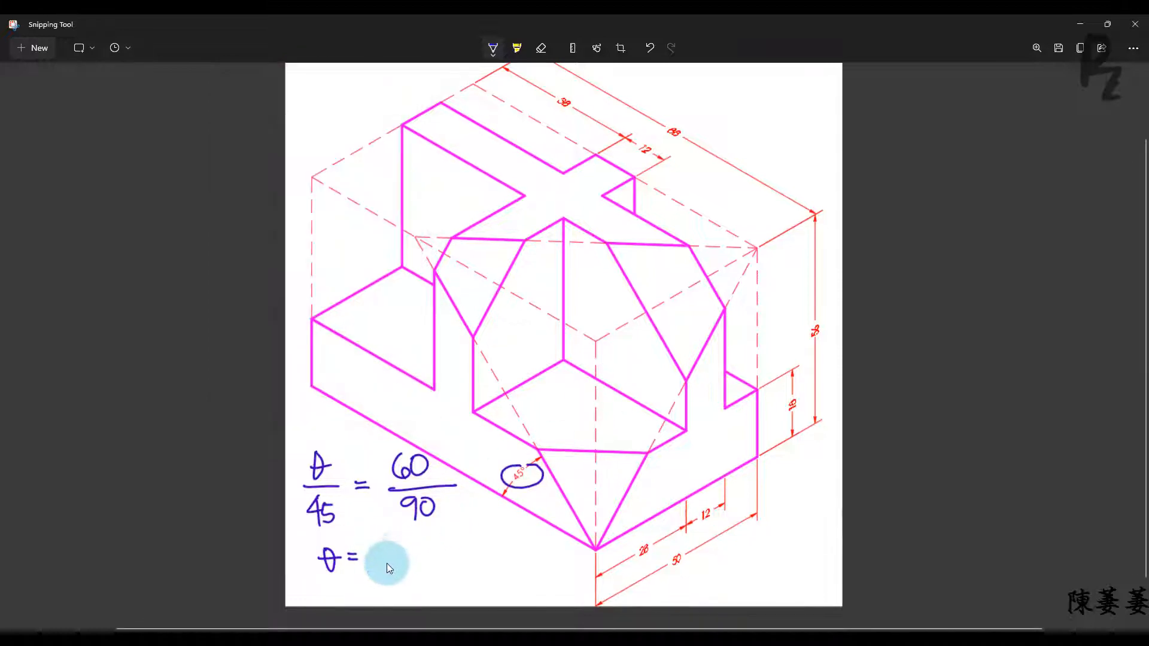
mouse_move(404, 547)
left_mouse_down()
mouse_move(412, 554)
mouse_move(407, 547)
left_mouse_up()
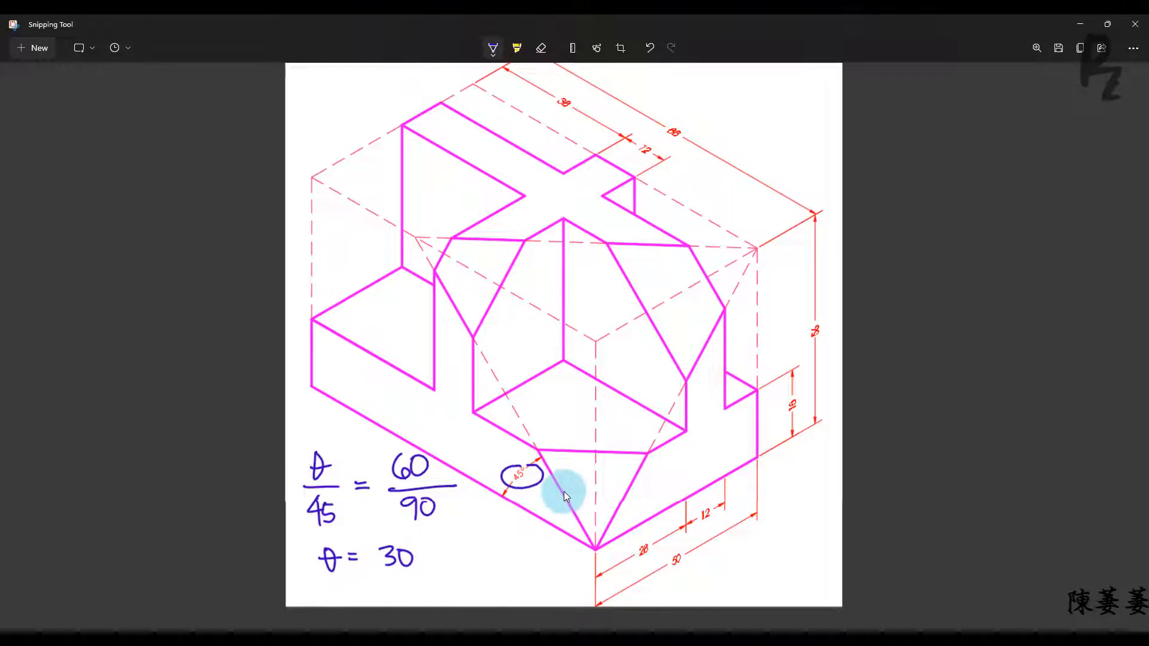
mouse_move(562, 495)
left_mouse_down()
mouse_move(547, 523)
mouse_move(536, 510)
mouse_move(546, 498)
mouse_move(598, 492)
mouse_move(569, 484)
left_mouse_up()
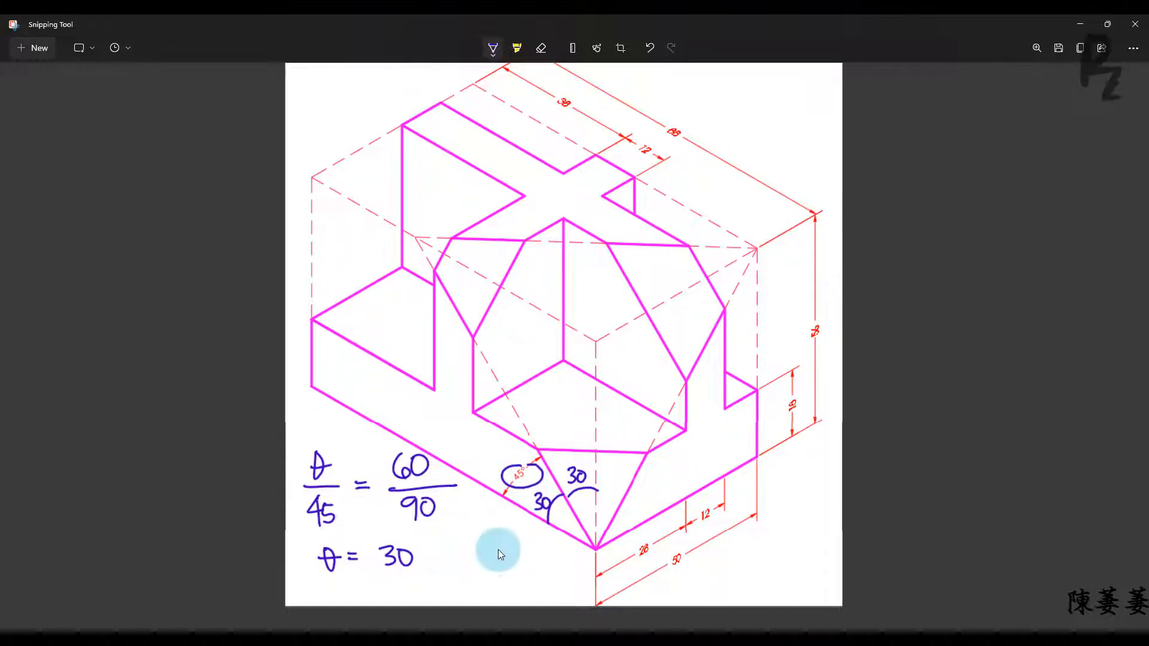
Handwrite the note "orthographic 45 = isometric 30" below the drawing.
mouse_move(499, 564)
left_mouse_down()
mouse_move(499, 551)
mouse_move(503, 578)
left_mouse_up()
mouse_move(518, 554)
left_mouse_down()
mouse_move(508, 579)
mouse_move(495, 544)
mouse_move(513, 539)
mouse_move(550, 560)
mouse_move(565, 550)
mouse_move(582, 560)
mouse_move(649, 554)
left_mouse_up()
mouse_move(641, 559)
left_mouse_down()
mouse_move(685, 539)
mouse_move(756, 552)
mouse_move(796, 539)
mouse_move(794, 554)
left_mouse_up()
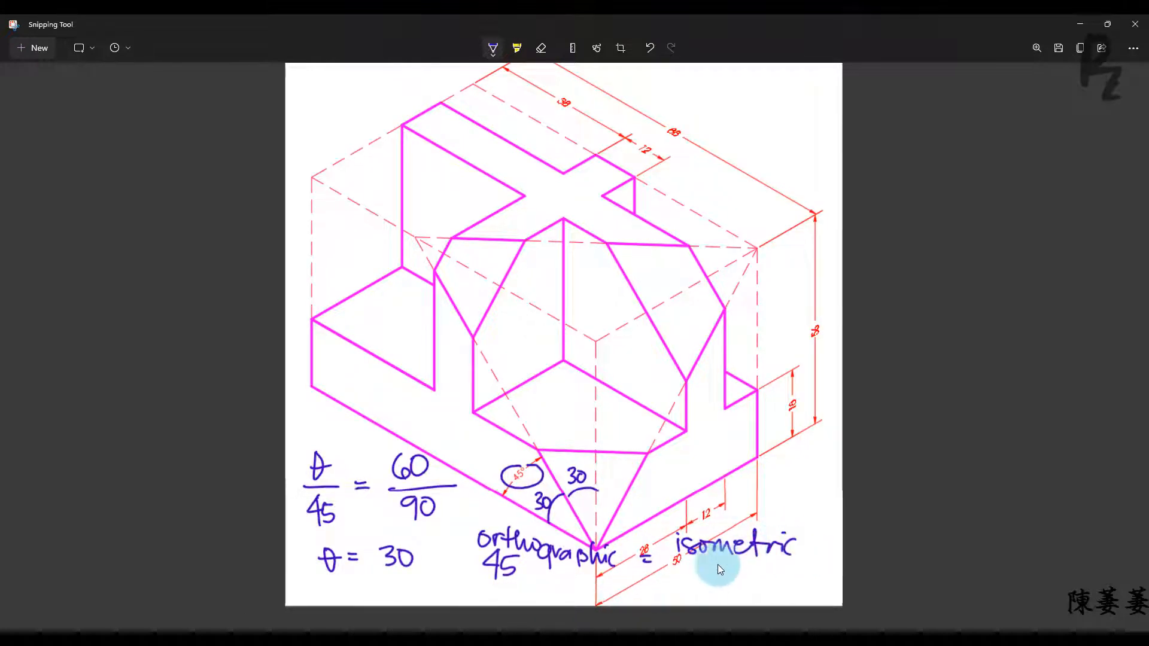
mouse_move(726, 568)
left_mouse_down()
mouse_move(731, 584)
mouse_move(746, 569)
left_mouse_up()
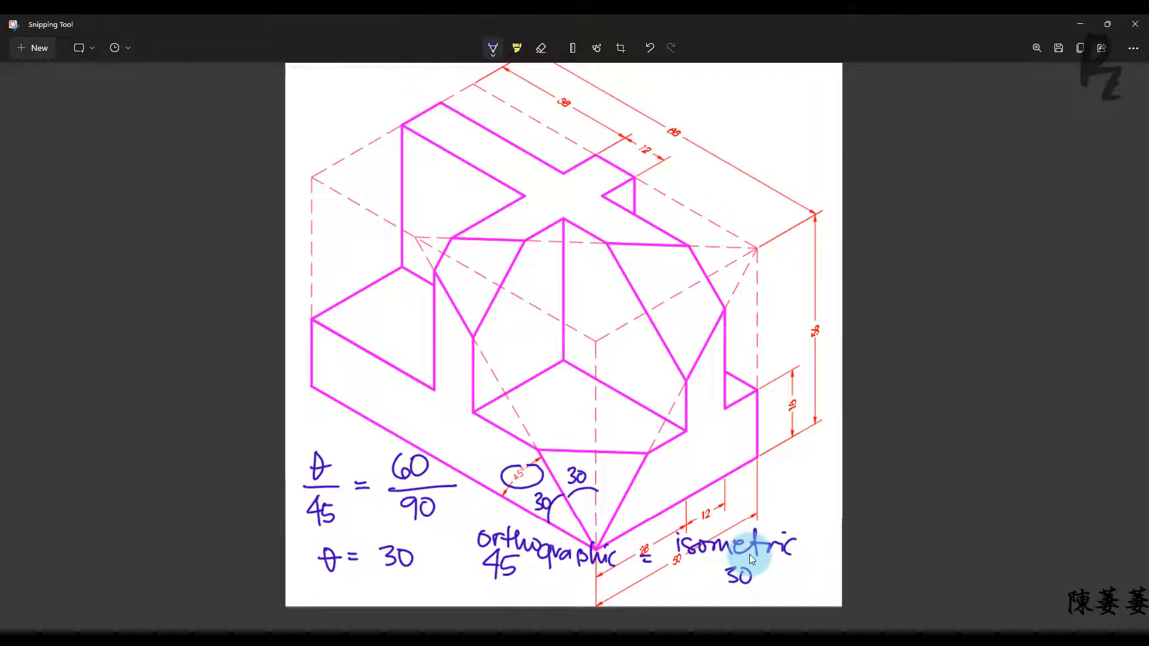
Minimize Snipping Tool and Calculator to return to AutoCAD, and switch the isometric cursor to Isoplane Right.
left_click(1079, 24)
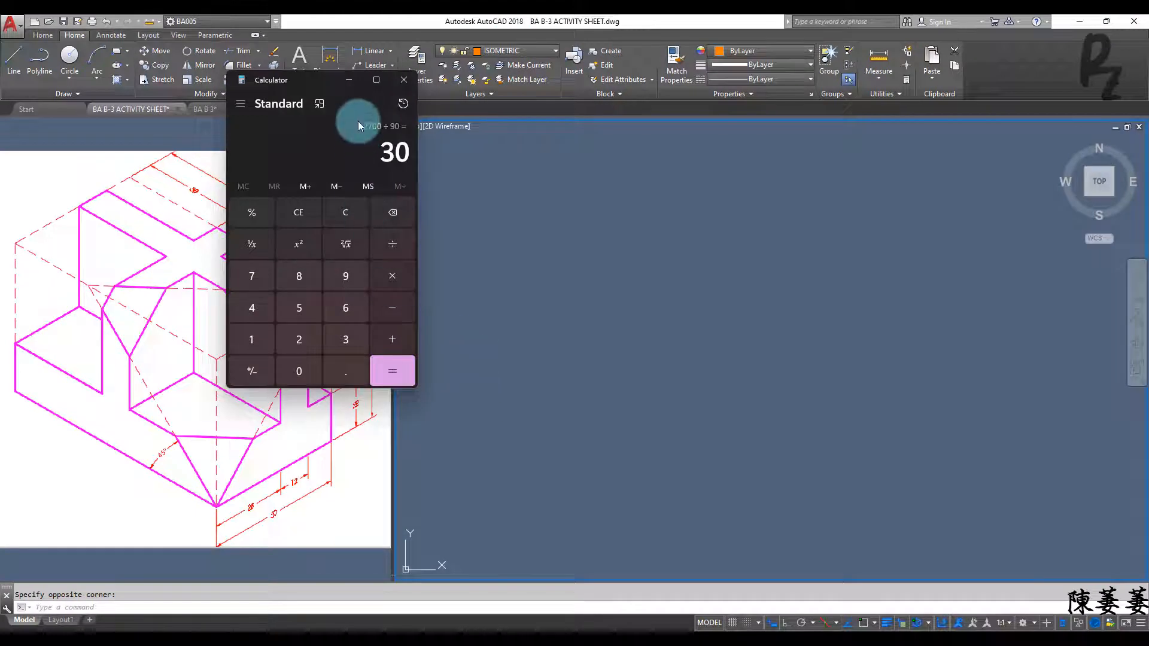
left_click(348, 80)
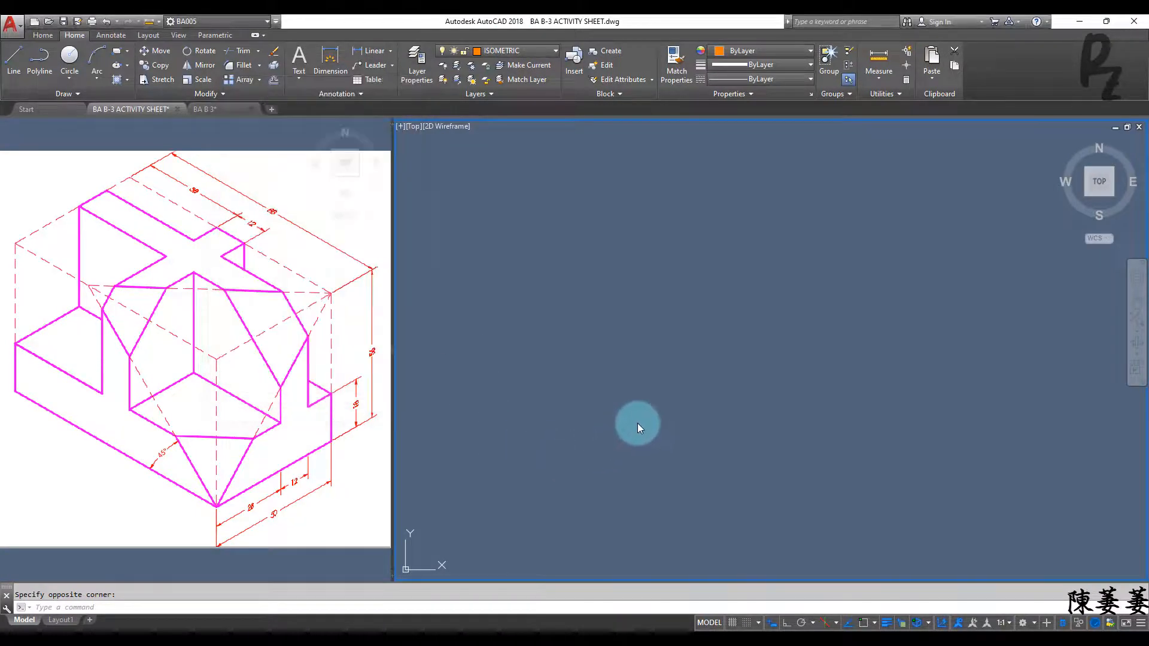
key("F5")
key("F5")
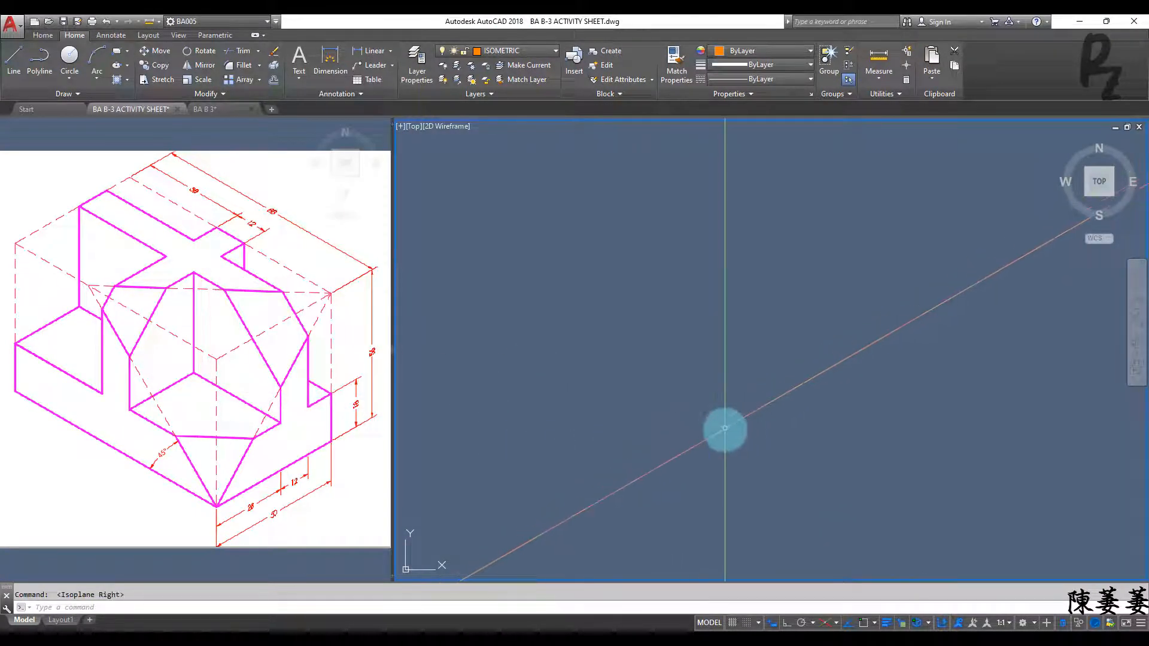
With Ortho on, draw a vertical line 56 units upward in the empty viewport as the box's front edge.
type("l")
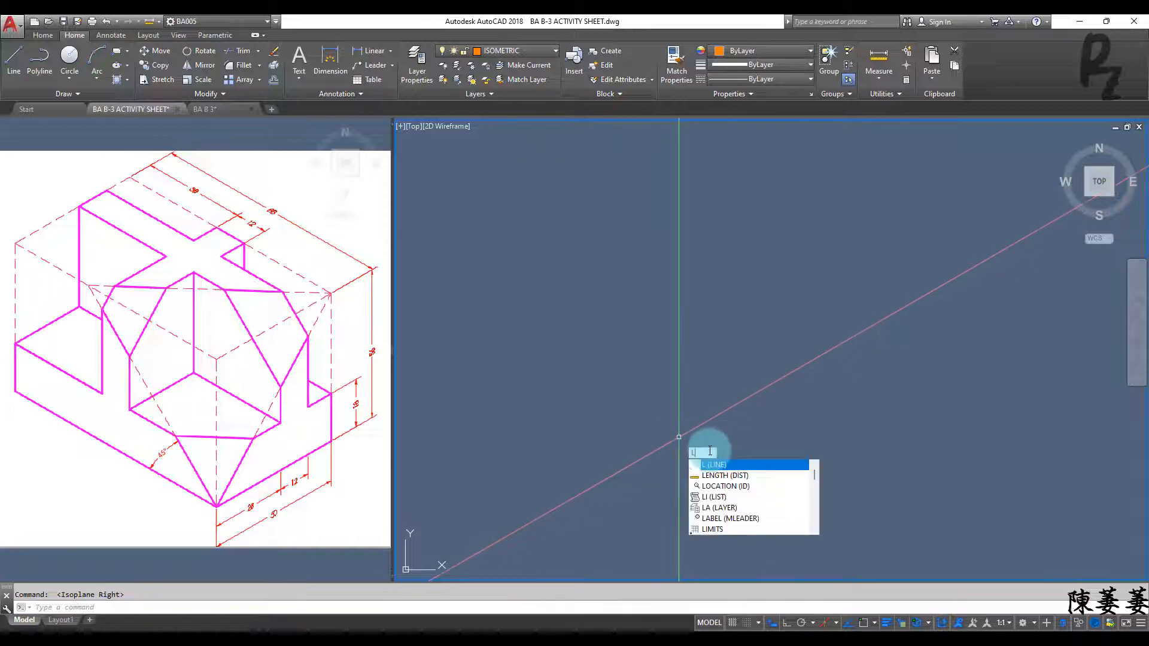
key("Return")
left_click(711, 466)
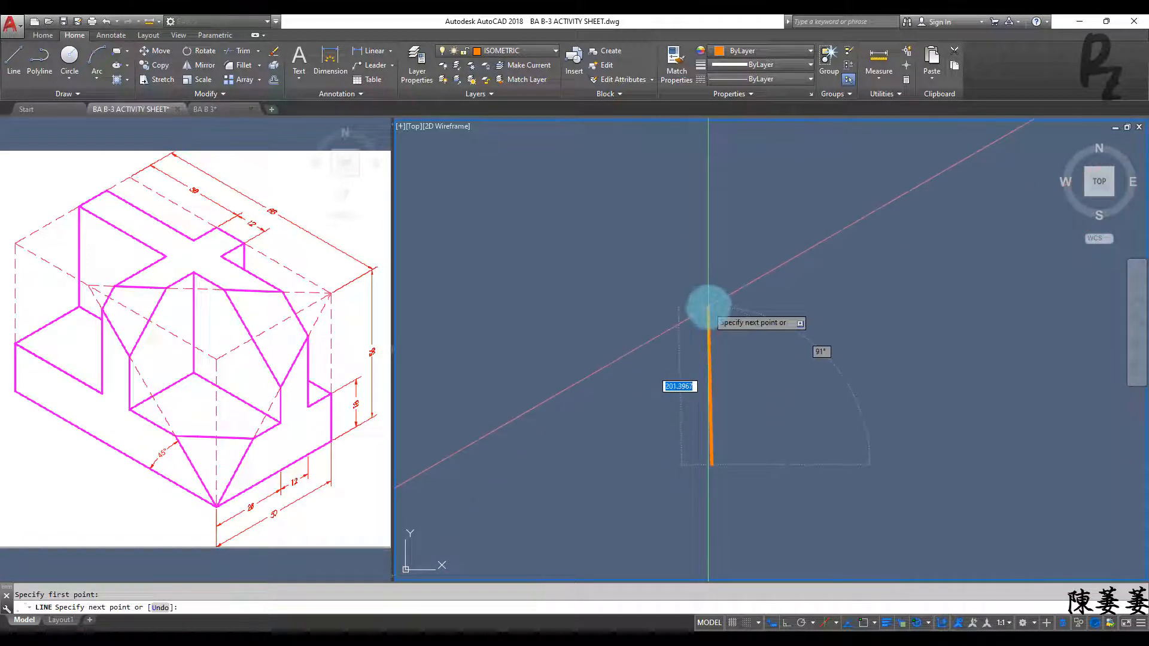
left_click(788, 623)
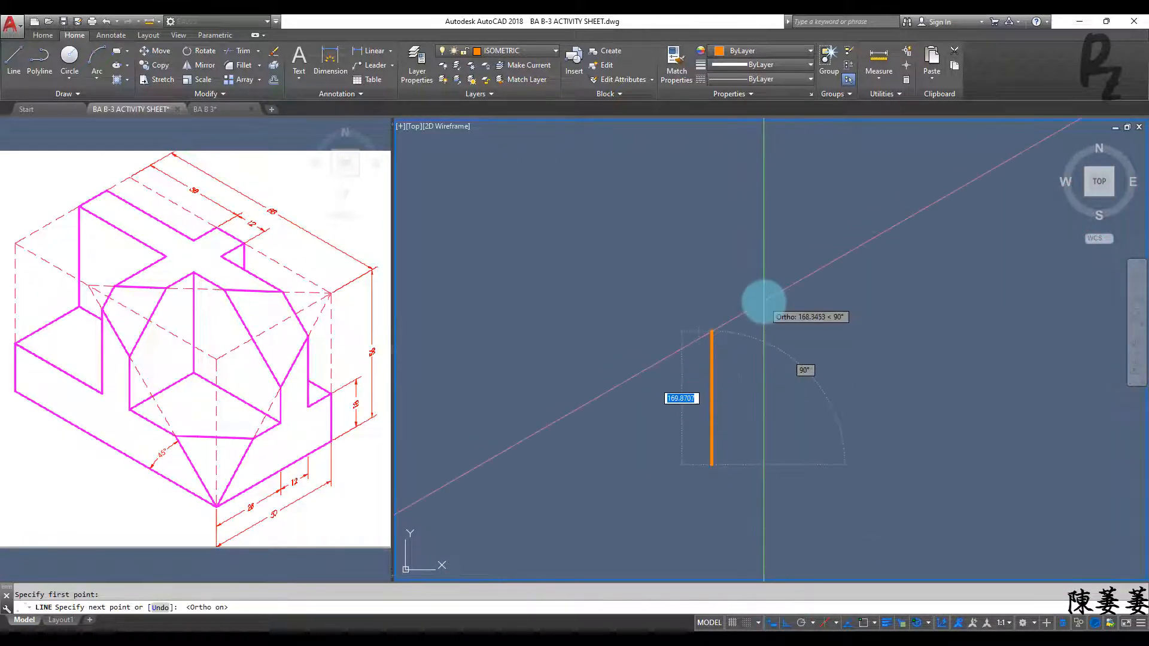
type("56")
key("Return")
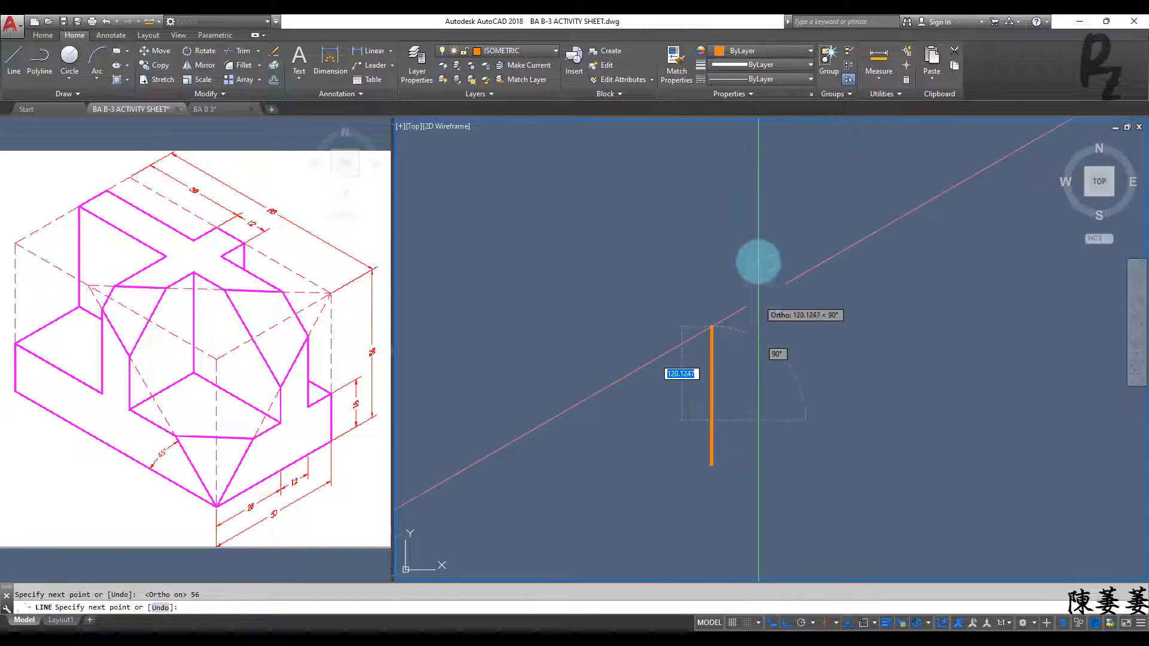
Continue the line 50 units at 30° from the upper end of the vertical edge.
scroll(742, 394, "up", 2)
scroll(741, 396, "up", 2)
middle_click_drag(723, 466, 830, 331)
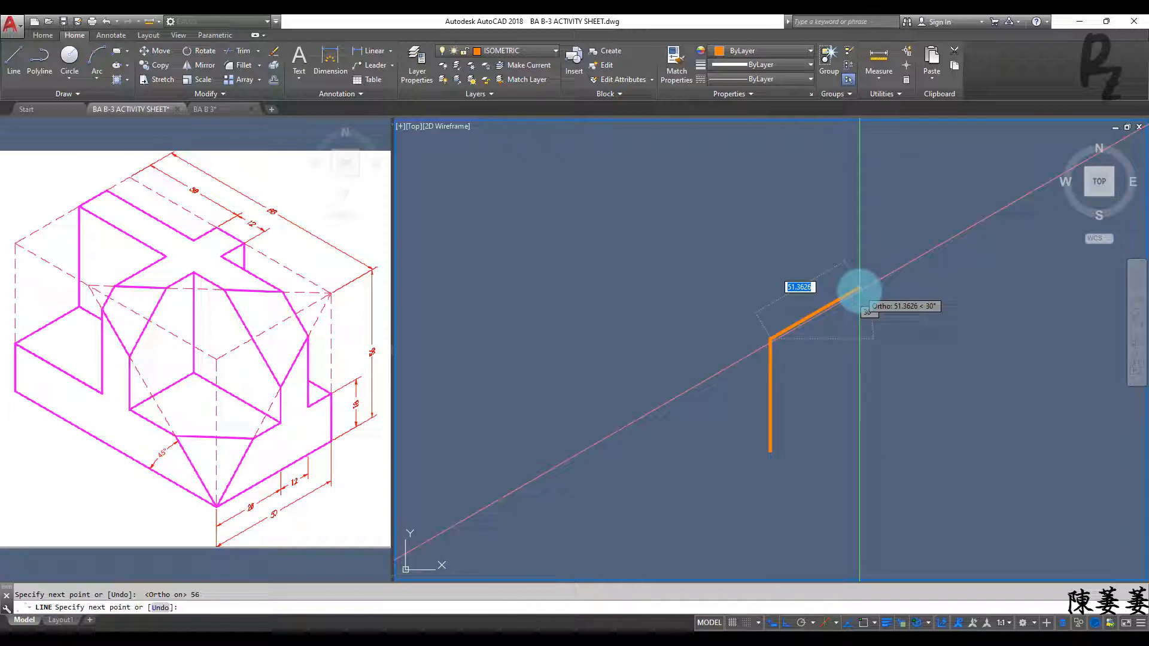
type("5")
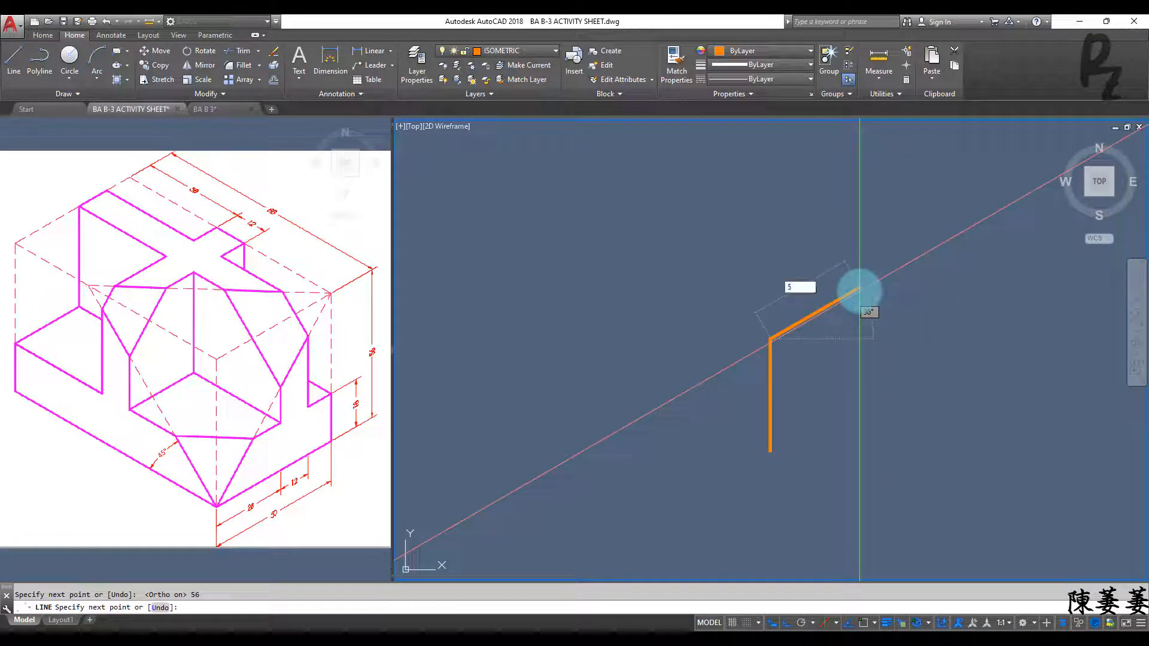
type("0")
key("Return")
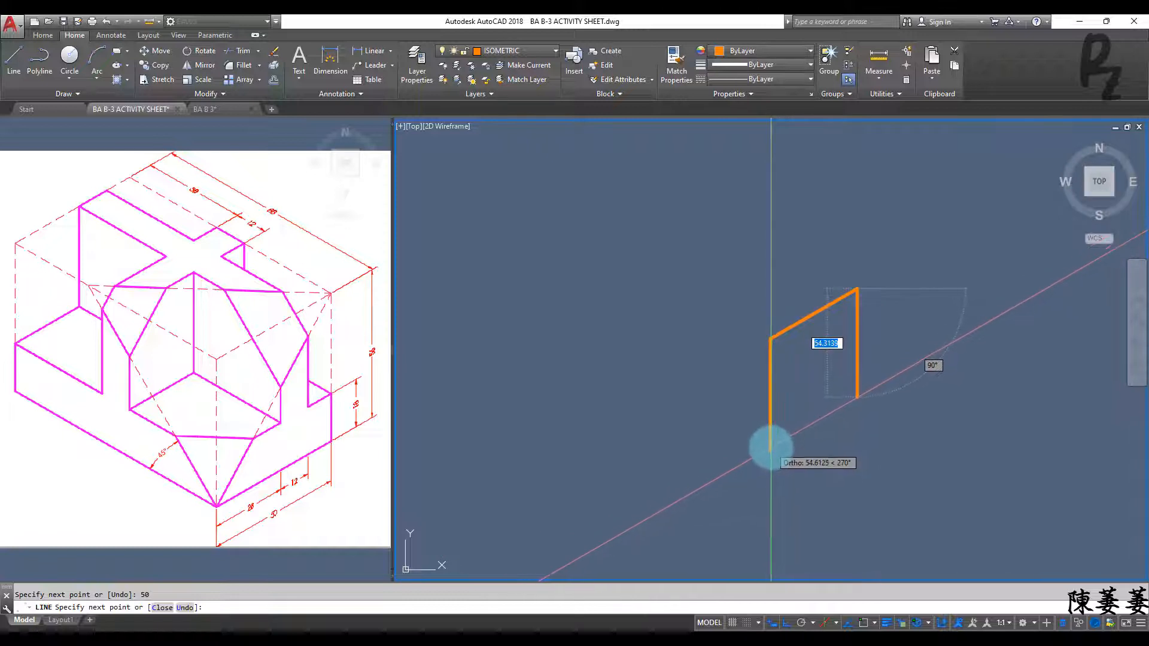
Turn on object snap and finish with a diagonal back to the lower end of the vertical edge.
left_click(863, 623)
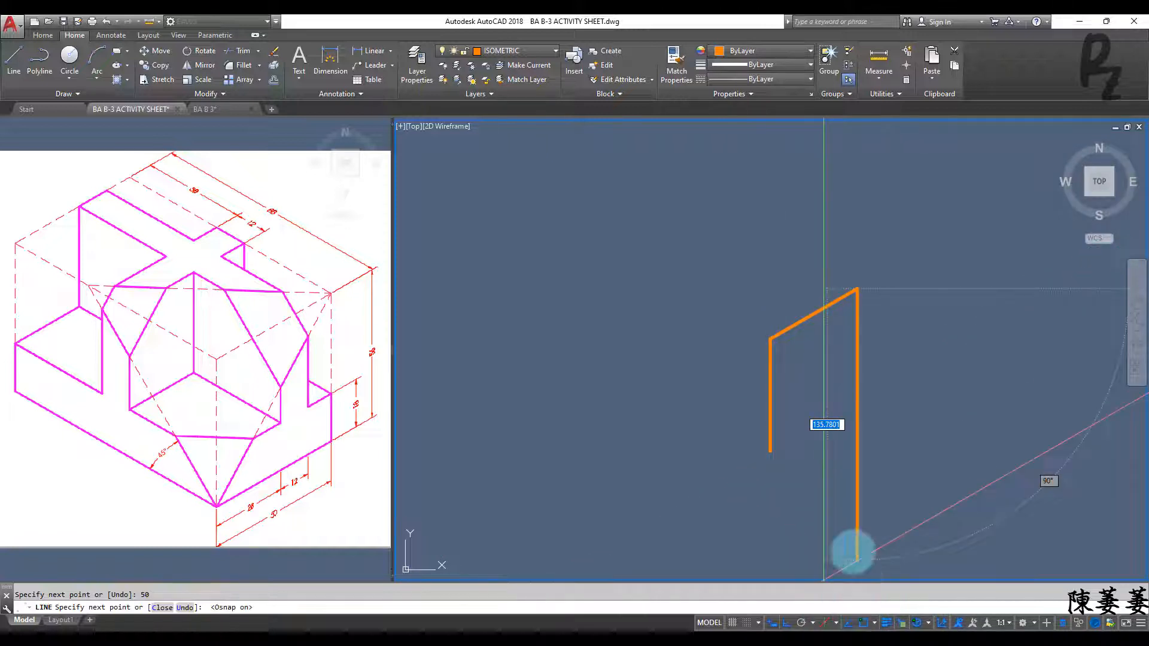
left_click(772, 435)
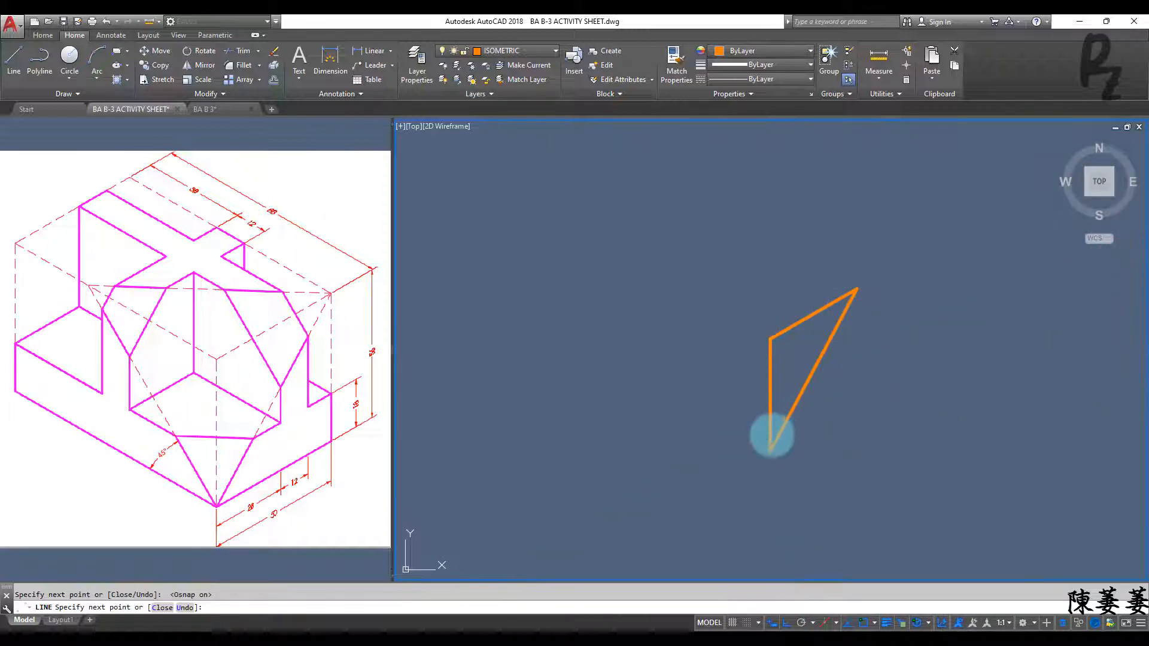
key("Return")
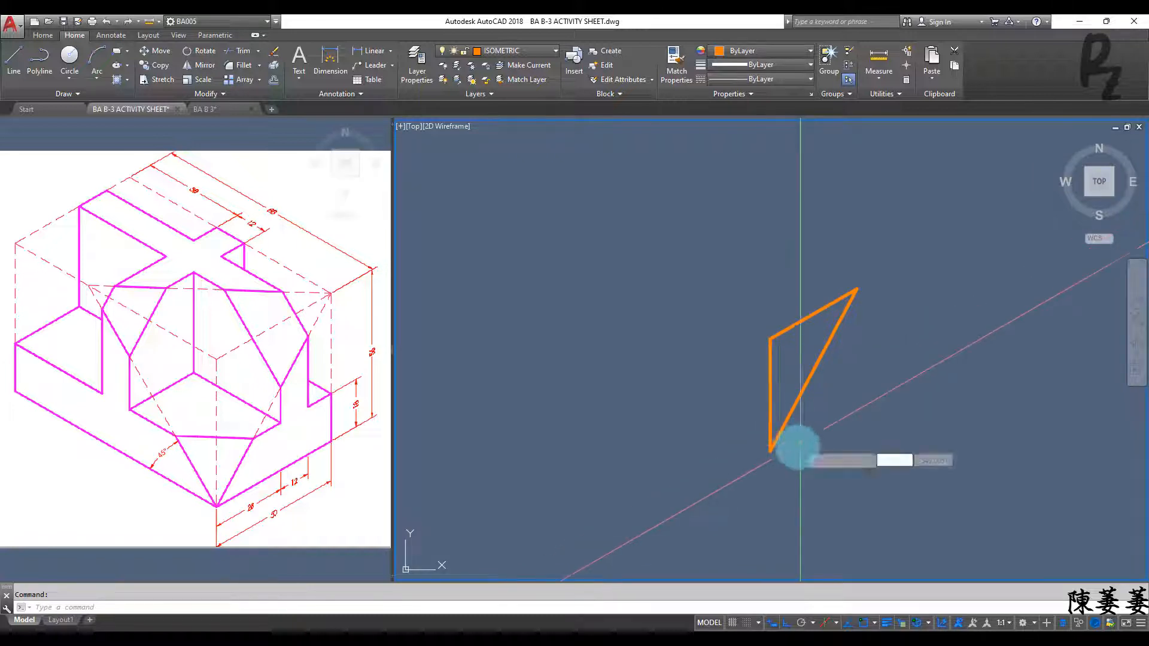
Draw the base edge 50 units at 30° from the lower front corner and continue 18 units straight up.
key("Return")
left_click(771, 449)
type("5")
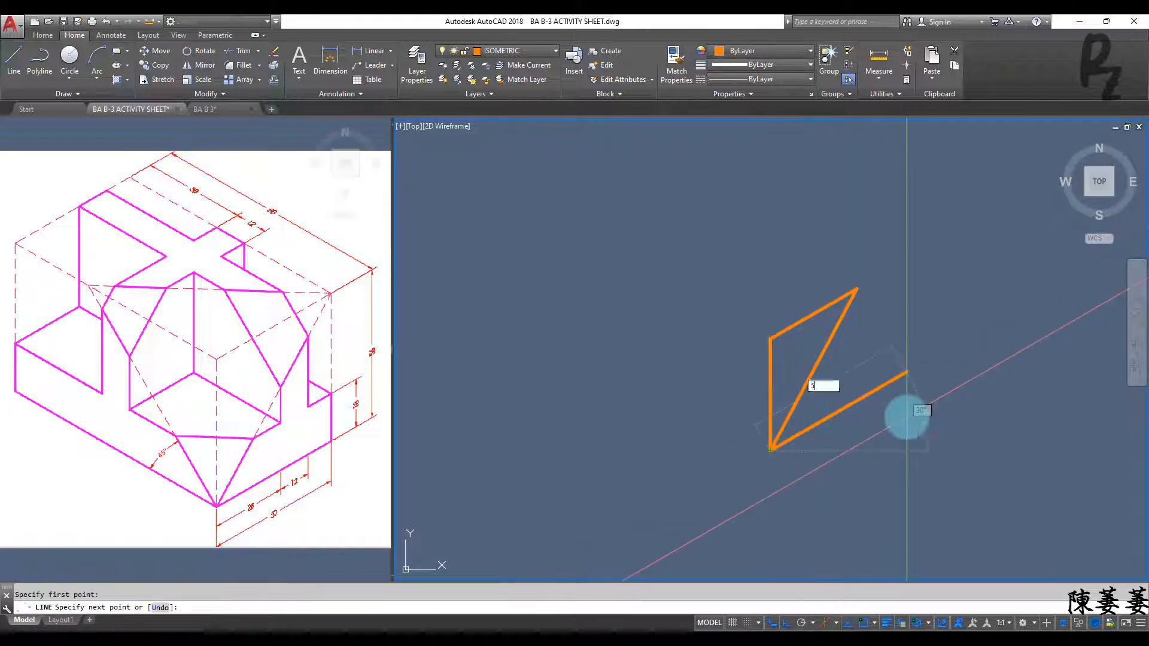
type("0")
key("Return")
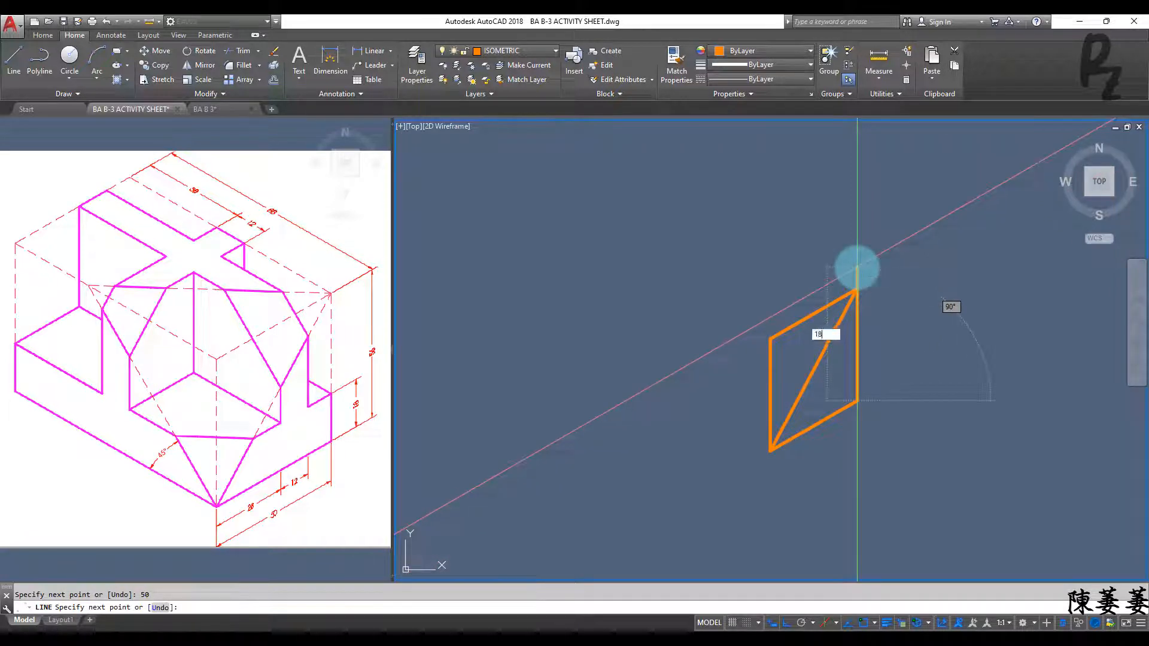
type("18")
key("Return")
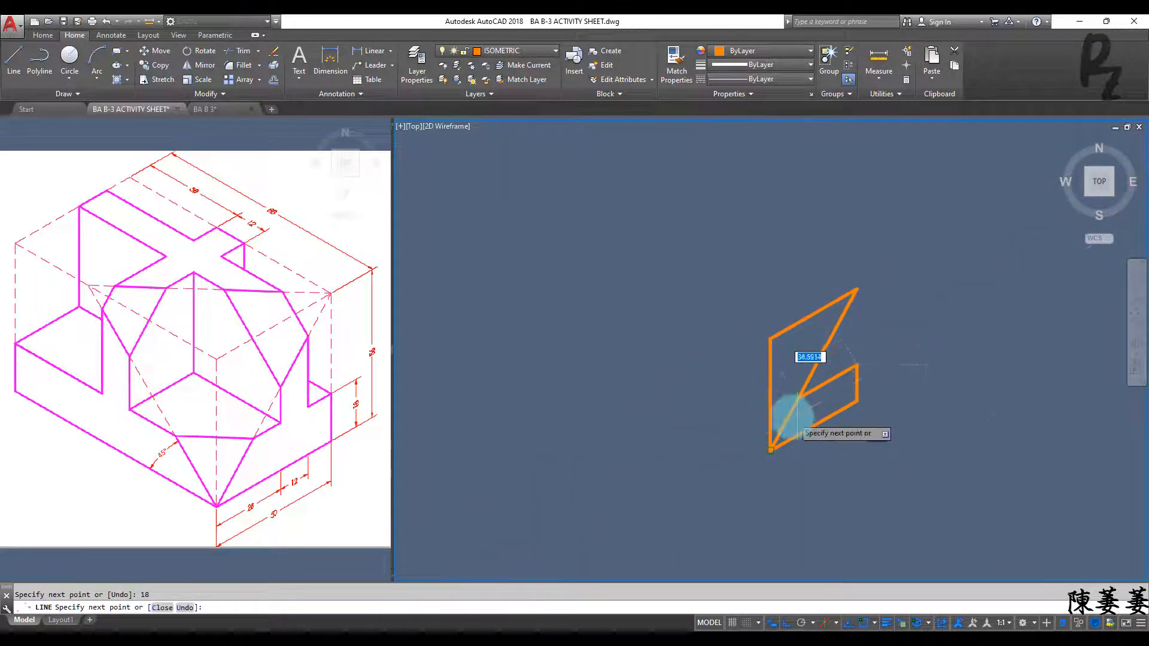
Extend the outline from the 18-unit edge at 210°, crossing just past the diagonal, and end the line.
scroll(793, 398, "up", 2)
scroll(795, 395, "up", 2)
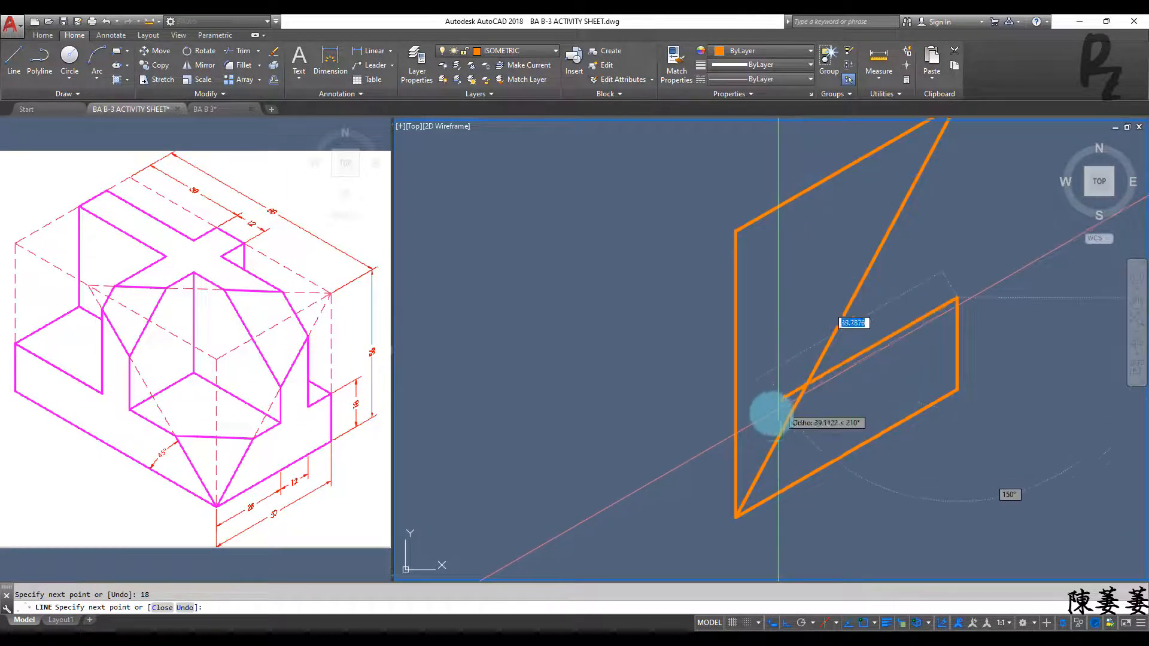
left_click(770, 406)
key("Escape")
Trim the short piece of the 210° line that overshoots the diagonal.
type("tr")
key("Return")
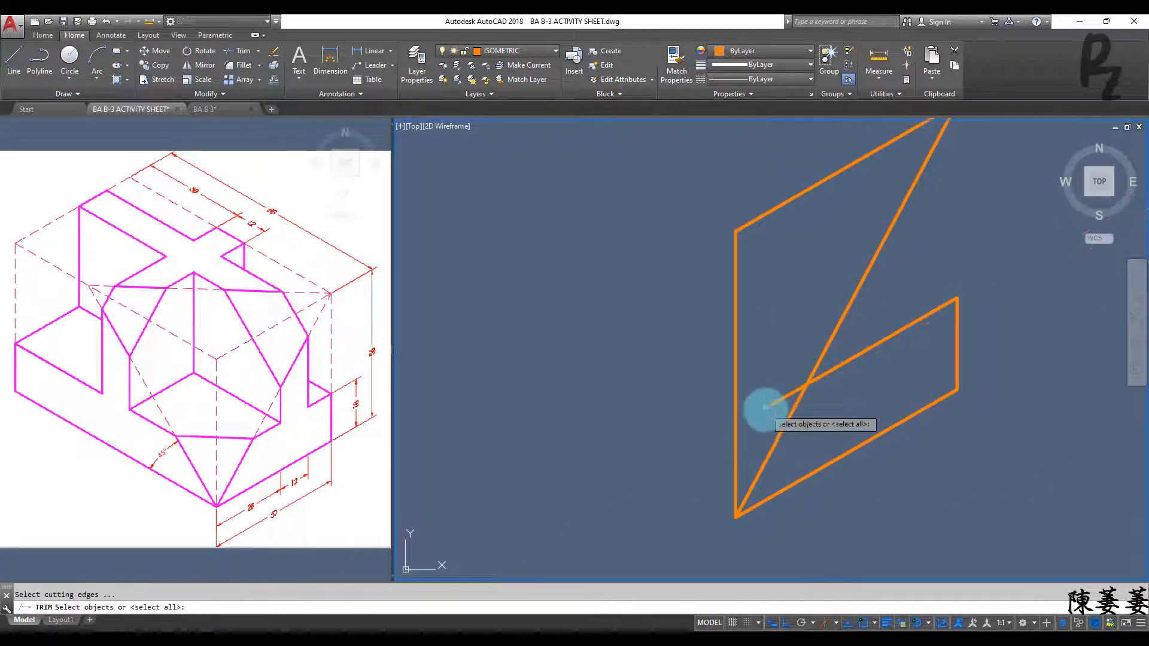
key("Return")
left_click(777, 413)
left_click(771, 359)
key("Escape")
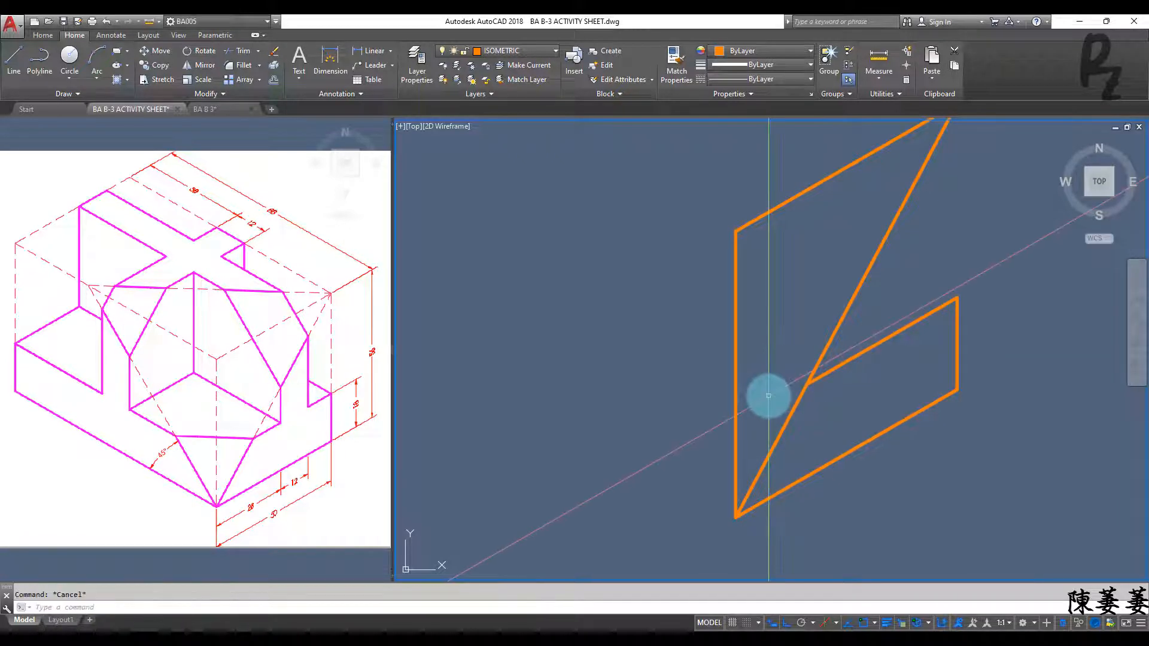
Draw the base edge 88 units long at 150° from the lower front corner, using the left isoplane, and end the line.
type("l")
key("Return")
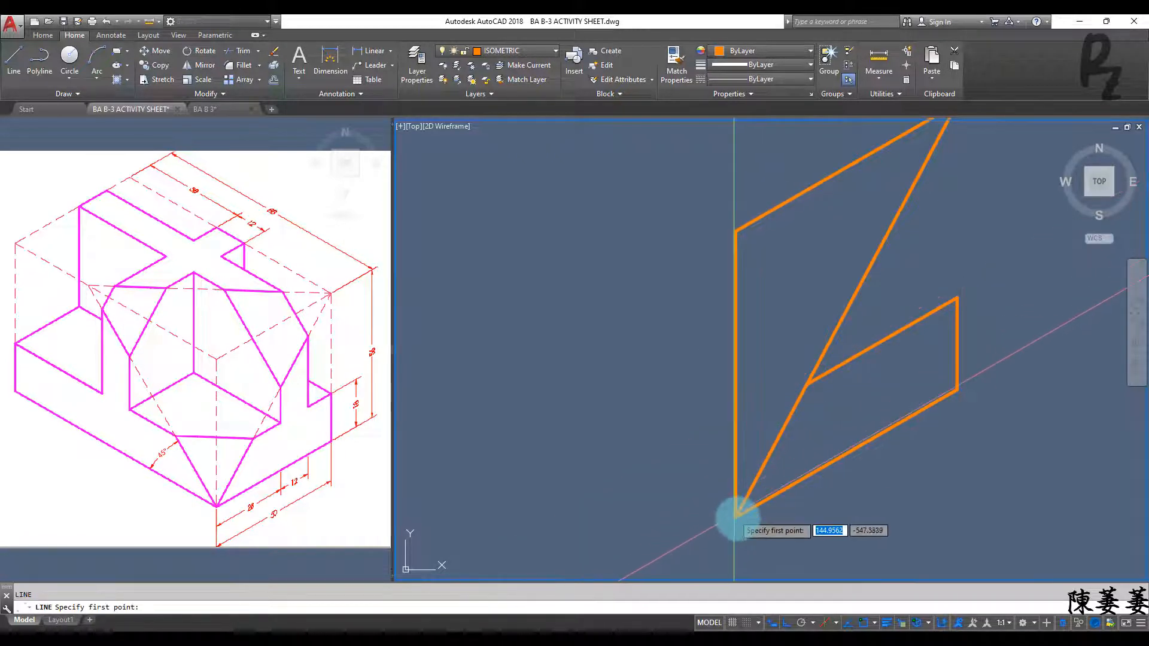
left_click(737, 513)
key("F5")
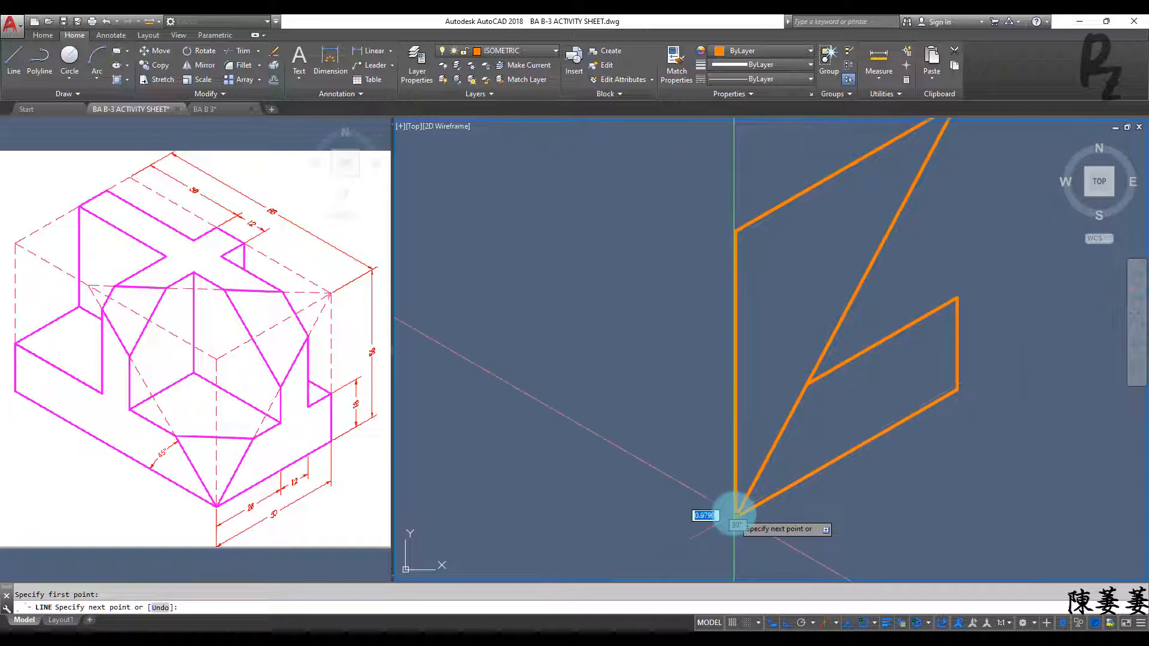
middle_click_drag(635, 472, 675, 474)
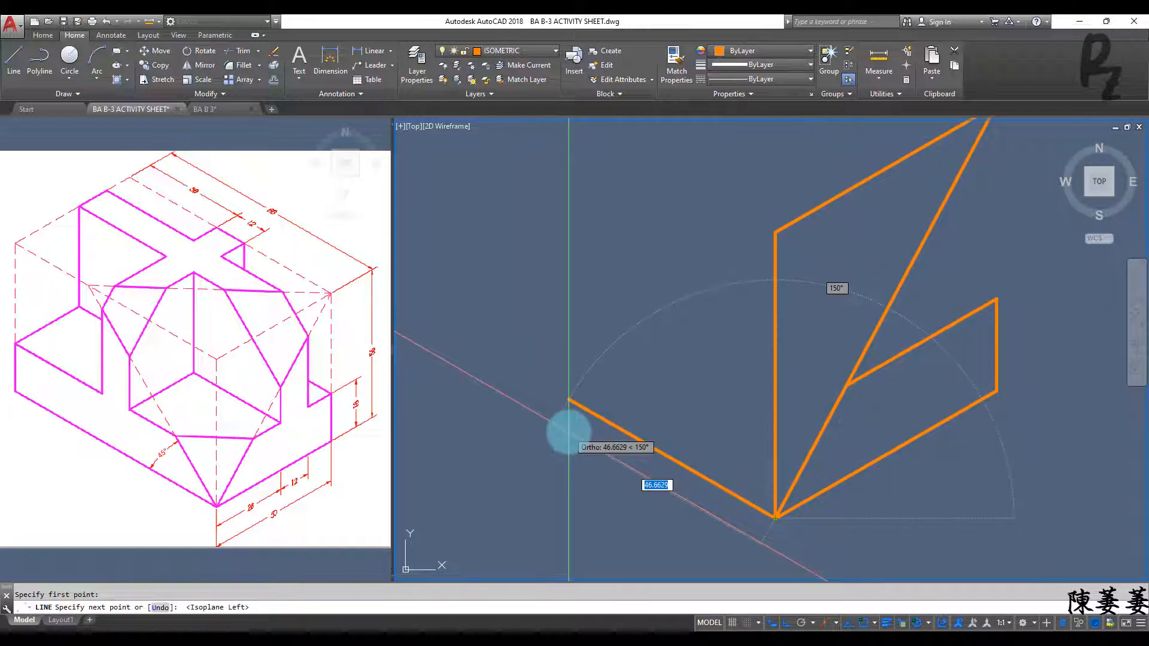
left_click(269, 205)
scroll(282, 205, "up", 4)
scroll(293, 228, "down", 2)
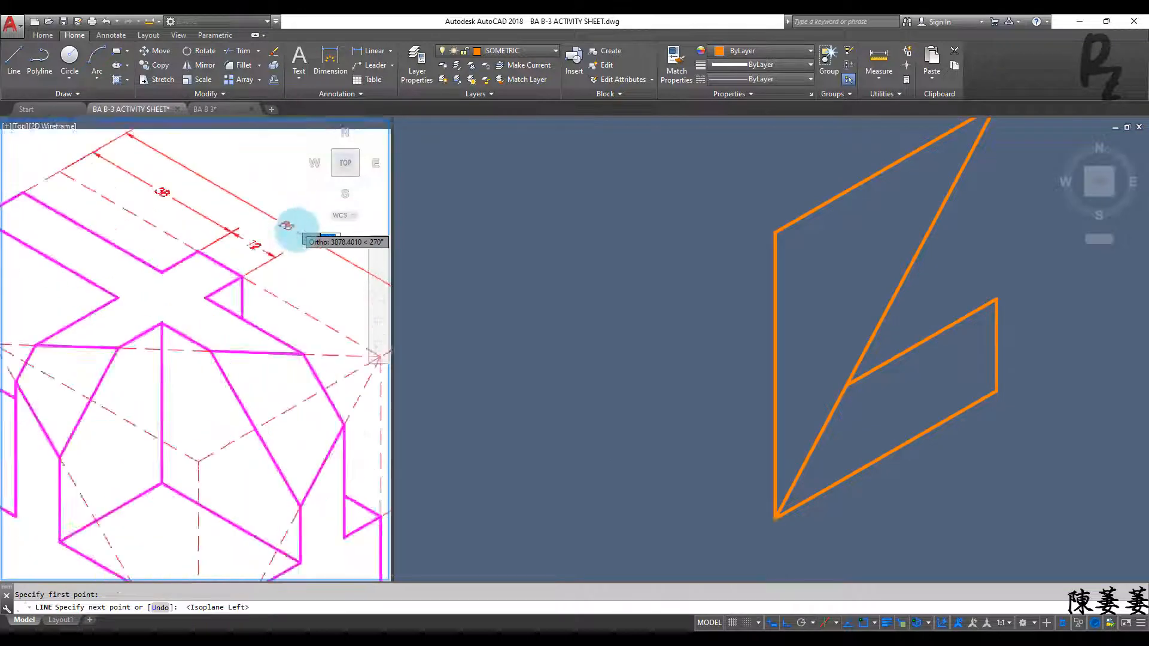
scroll(286, 225, "down", 3)
left_click(563, 433)
type("88")
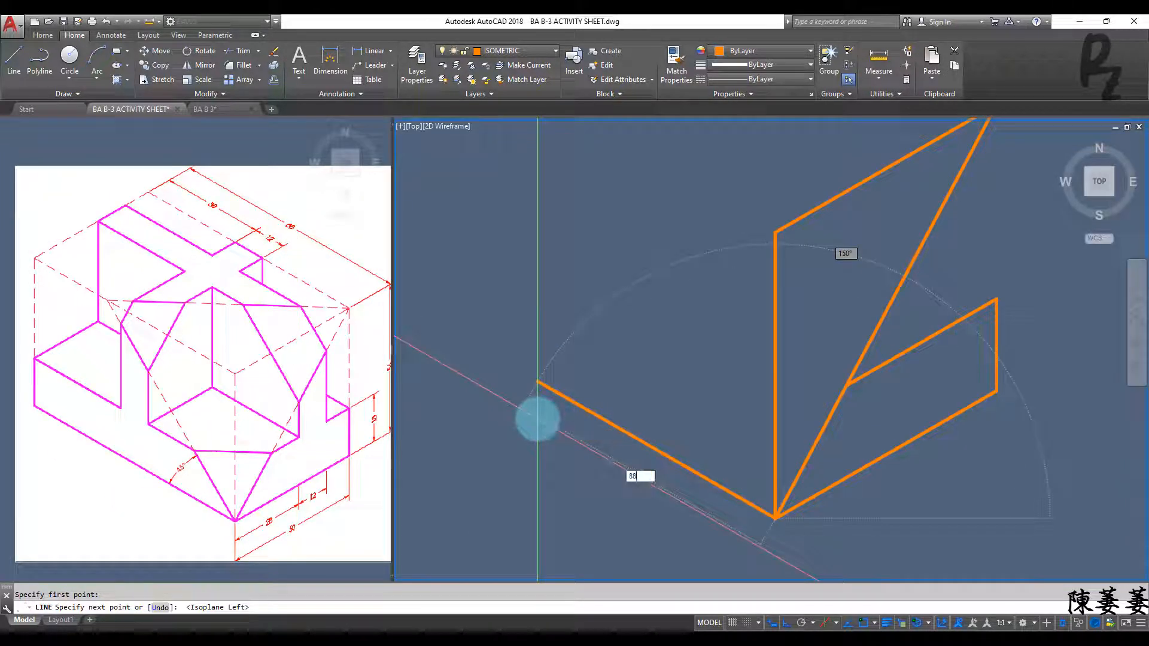
key("Return")
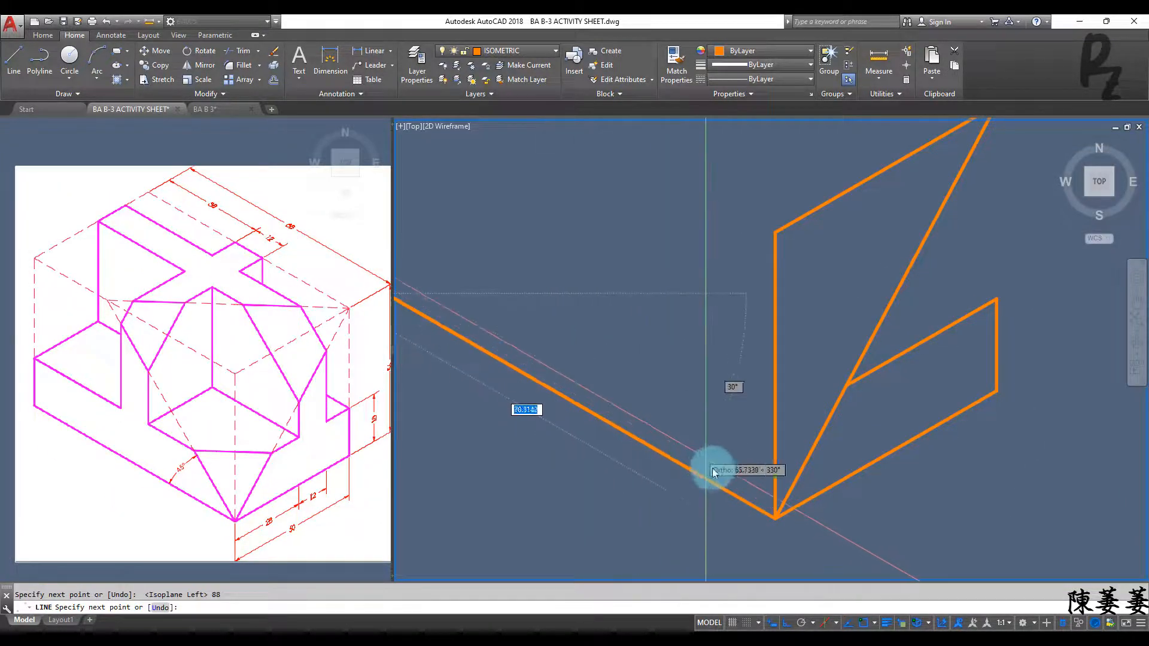
key("Escape")
Draw a long diagonal at 120° from the lower front corner, reaching above the block's height, and end the line.
key("Return")
left_click(775, 518)
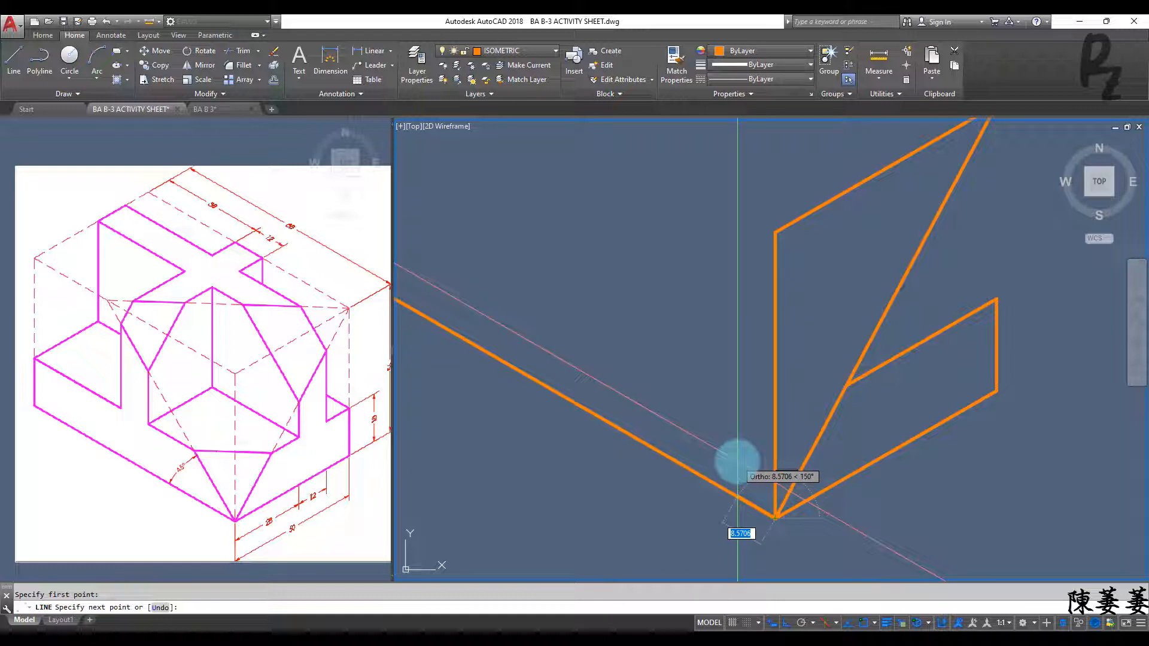
middle_click(737, 461)
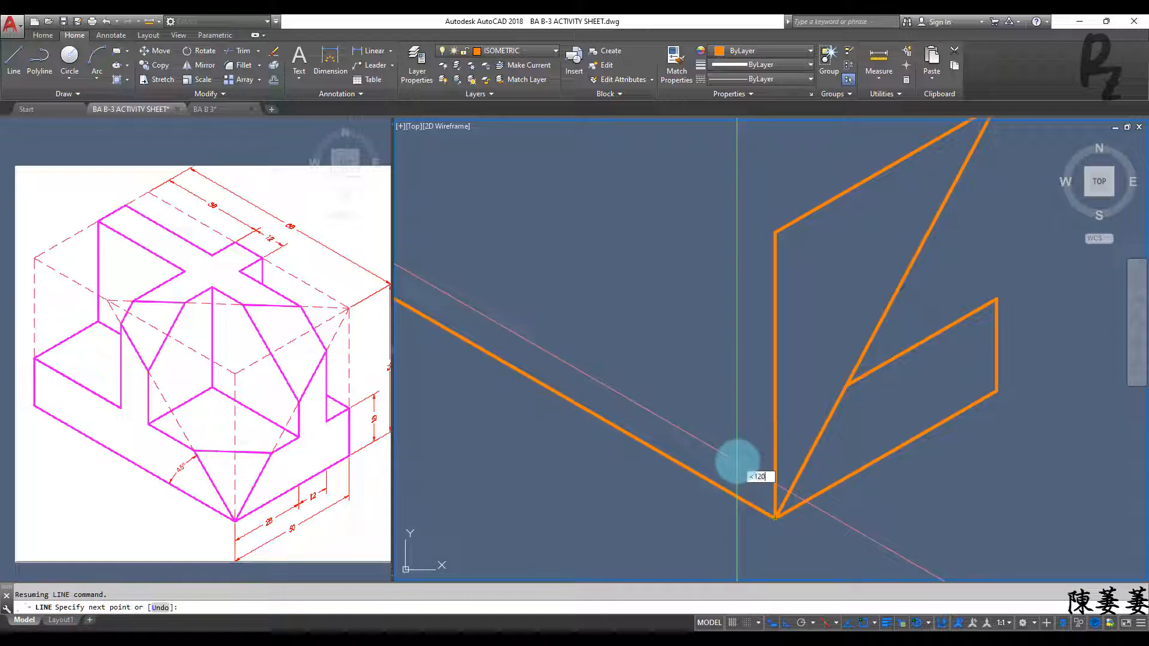
type("<120")
key("Return")
scroll(656, 290, "down", 3)
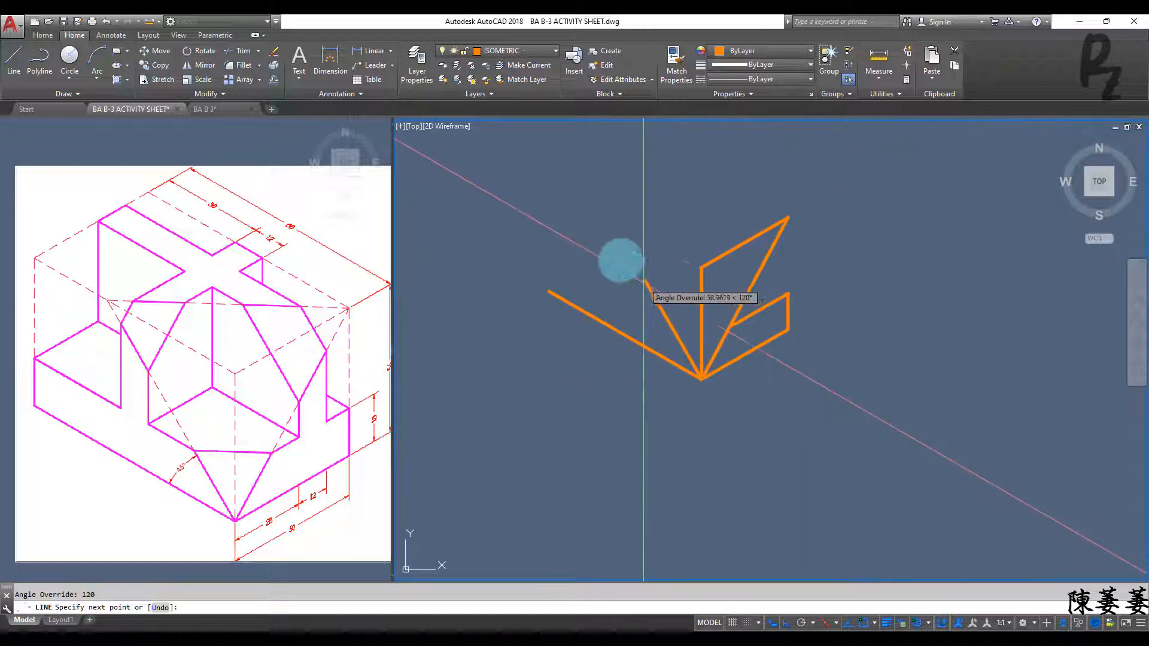
left_click(580, 192)
key("Escape")
Copy the 88-unit base edge from the lower front corner to the upper end of the front vertical edge.
left_click(619, 368)
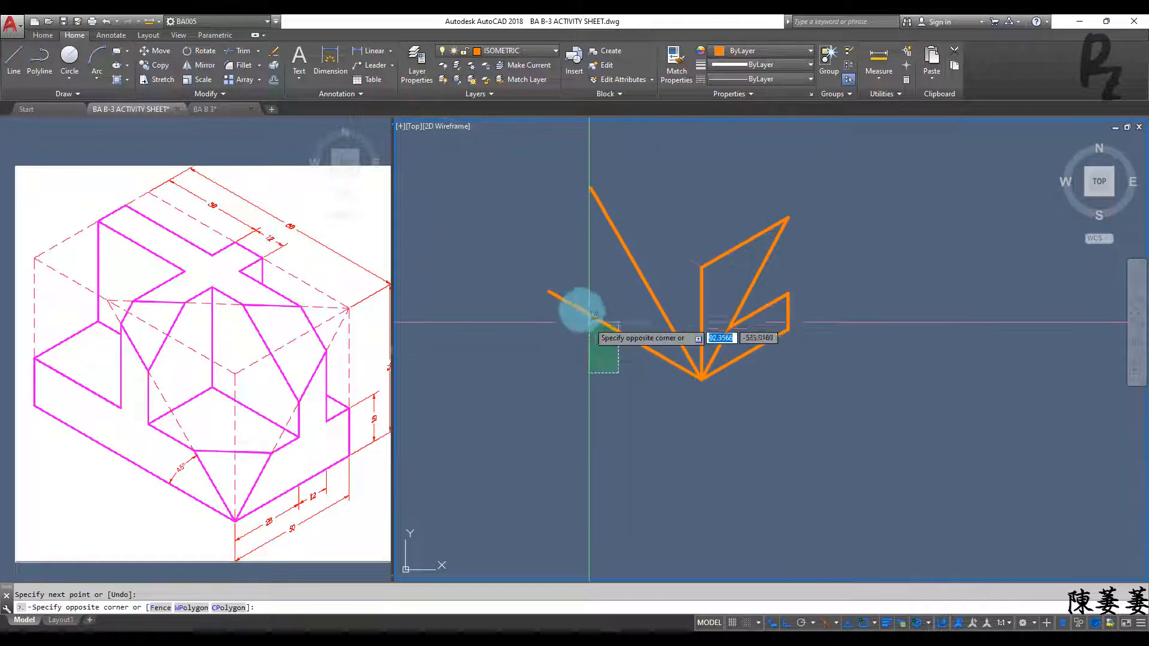
left_click(581, 310)
type("co")
key("Return")
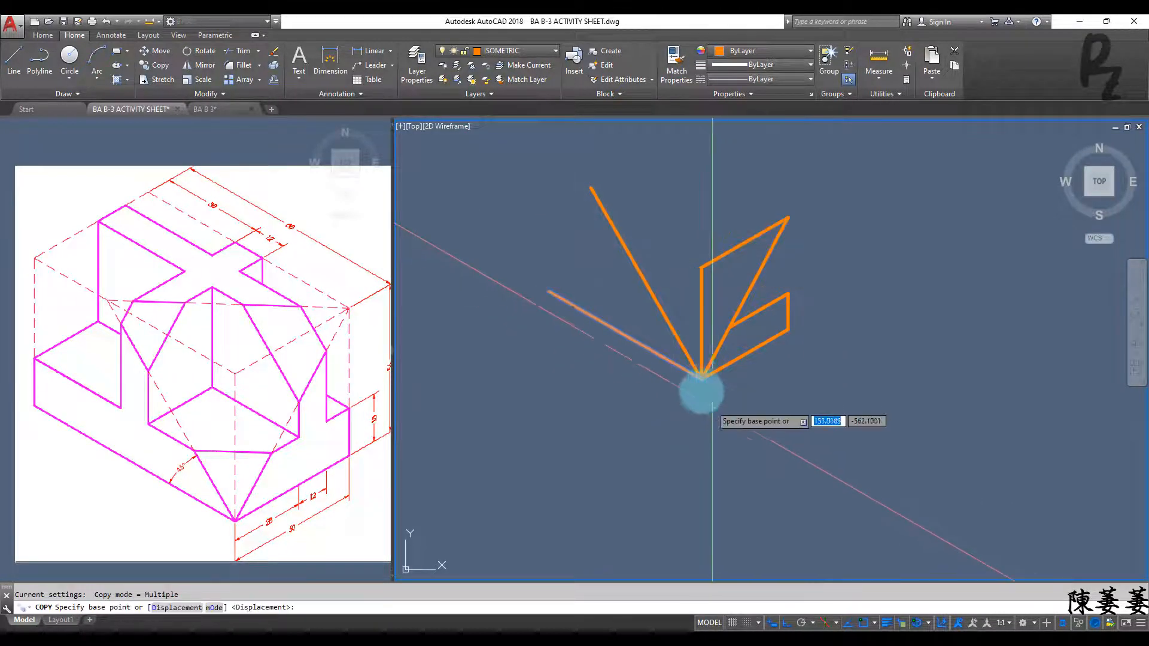
left_click(701, 377)
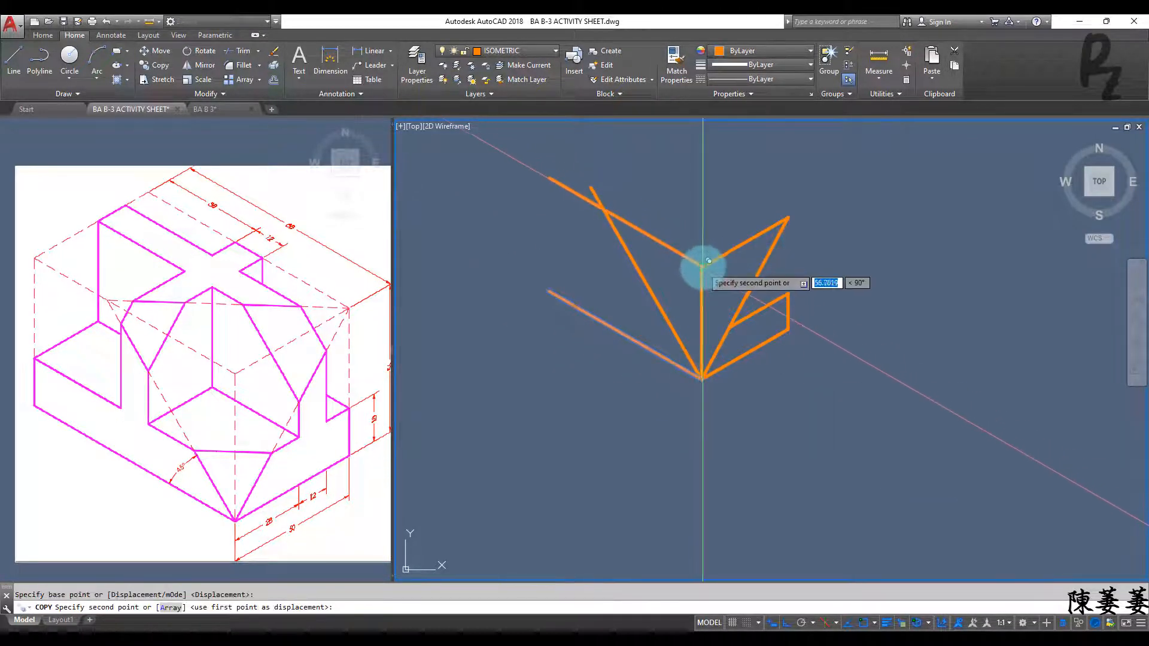
key("Escape")
Trim the piece of the 120° diagonal that extends beyond the copied upper edge.
scroll(608, 306, "up", 4)
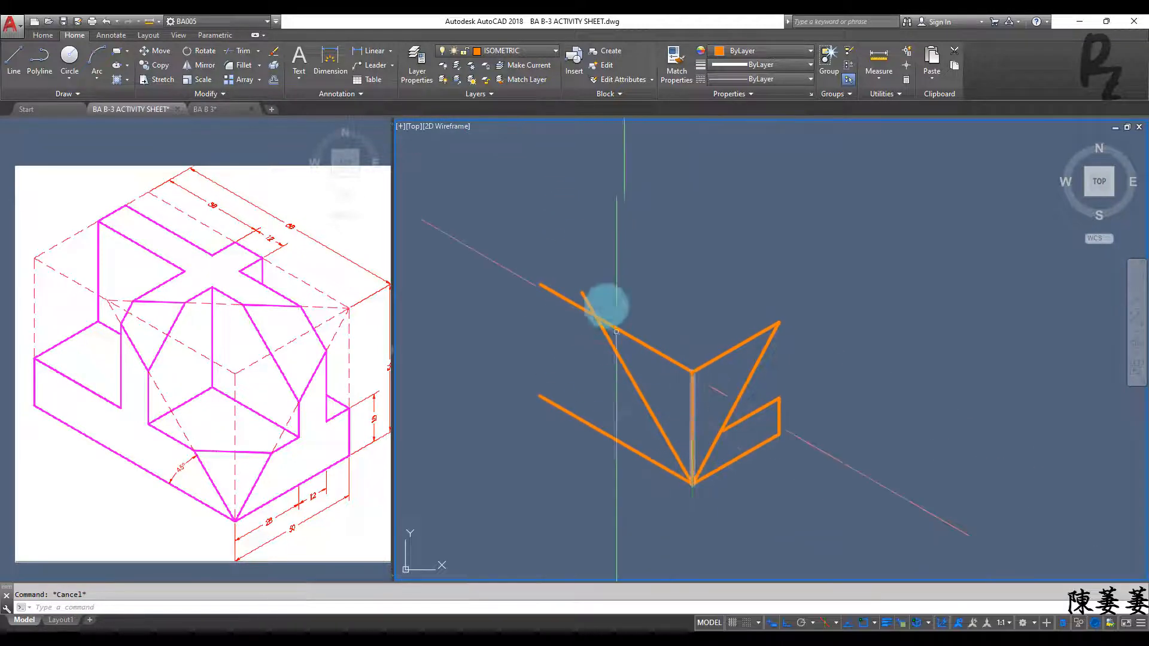
scroll(611, 306, "down", 3)
type("tr")
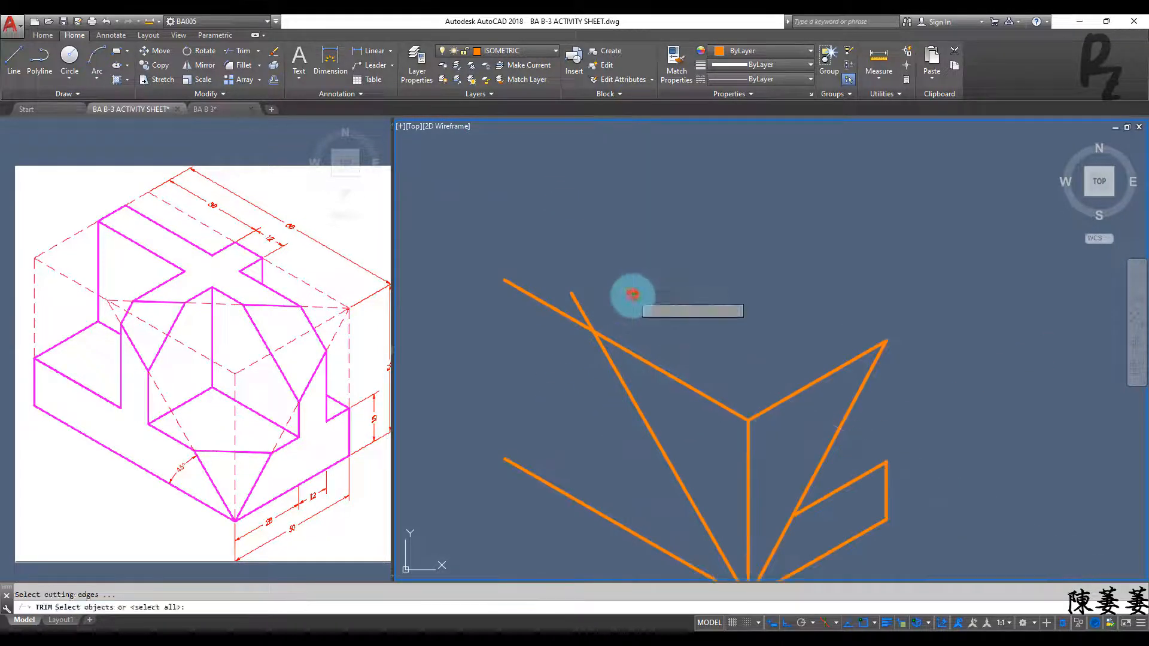
key("Return")
key("Return")
left_click(625, 312)
left_click(572, 281)
key("Escape")
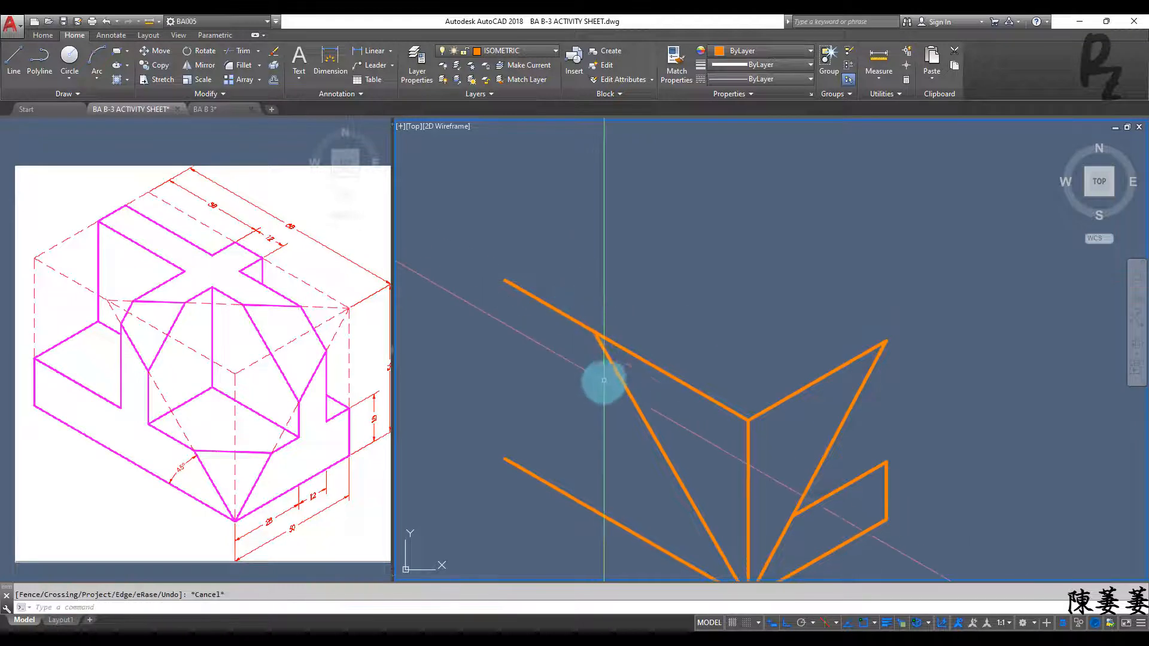
key("Escape")
Draw a vertical line from the far end of the 88-unit base edge up past the end of the upper edge.
middle_click_drag(599, 379, 611, 287)
type("l")
key("Return")
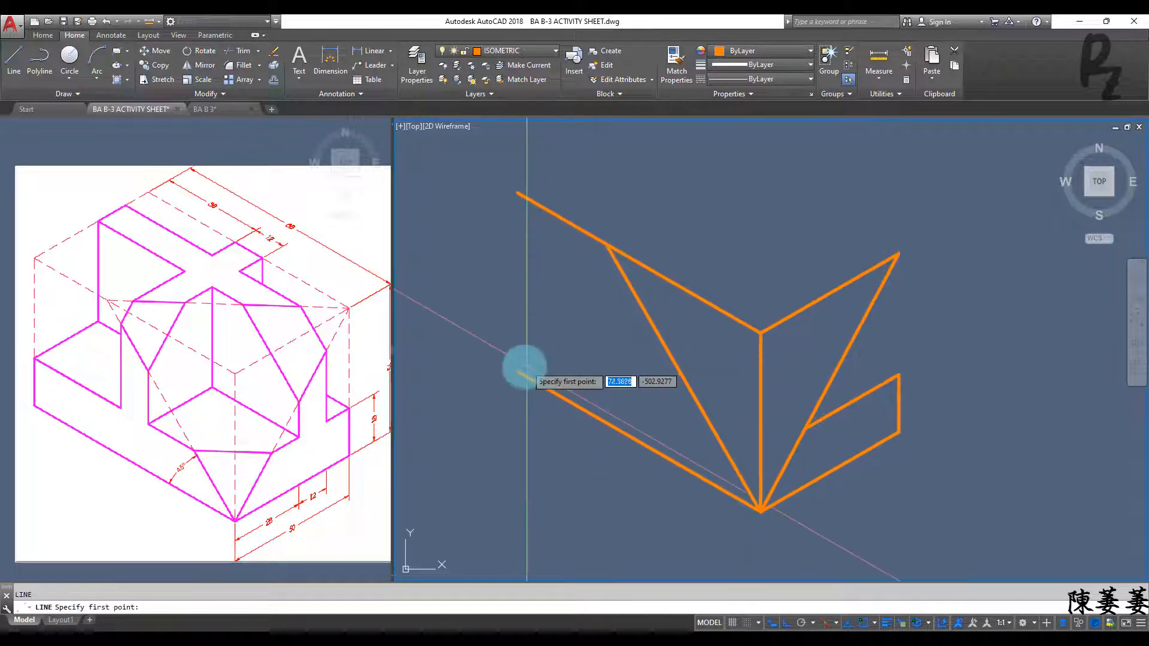
left_click(519, 374)
left_click(523, 147)
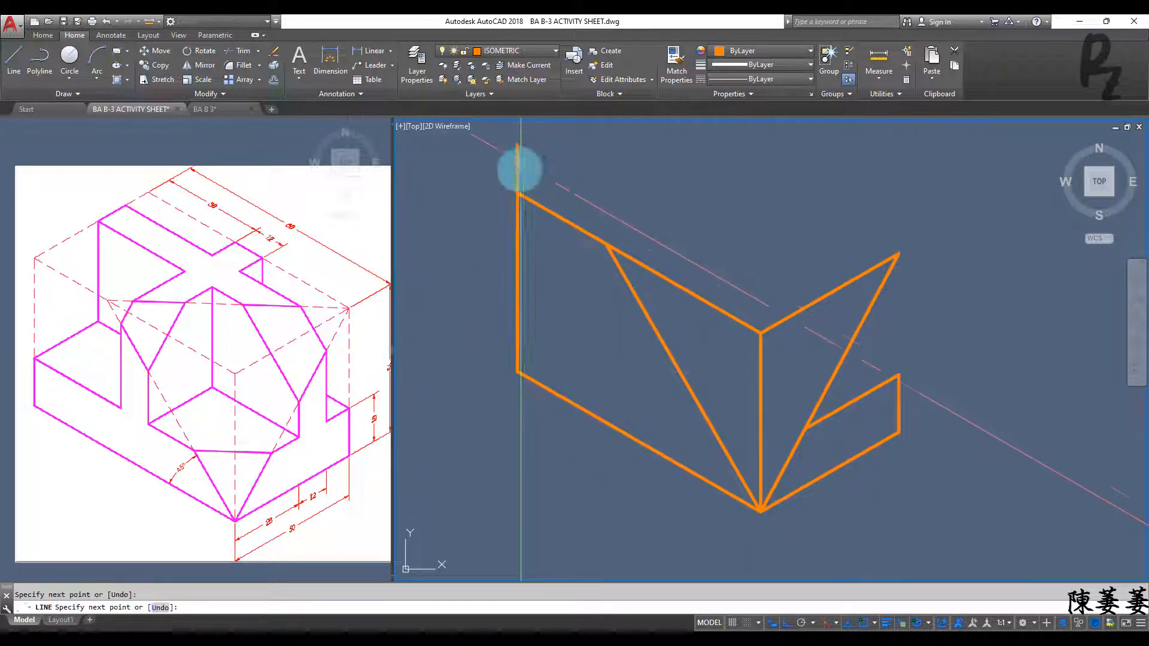
key("Escape")
Check the junction of the new vertical line with the upper edge and trim the piece that overshoots it.
scroll(521, 171, "up", 4)
scroll(513, 198, "up", 5)
scroll(572, 153, "up", 2)
scroll(572, 171, "down", 5)
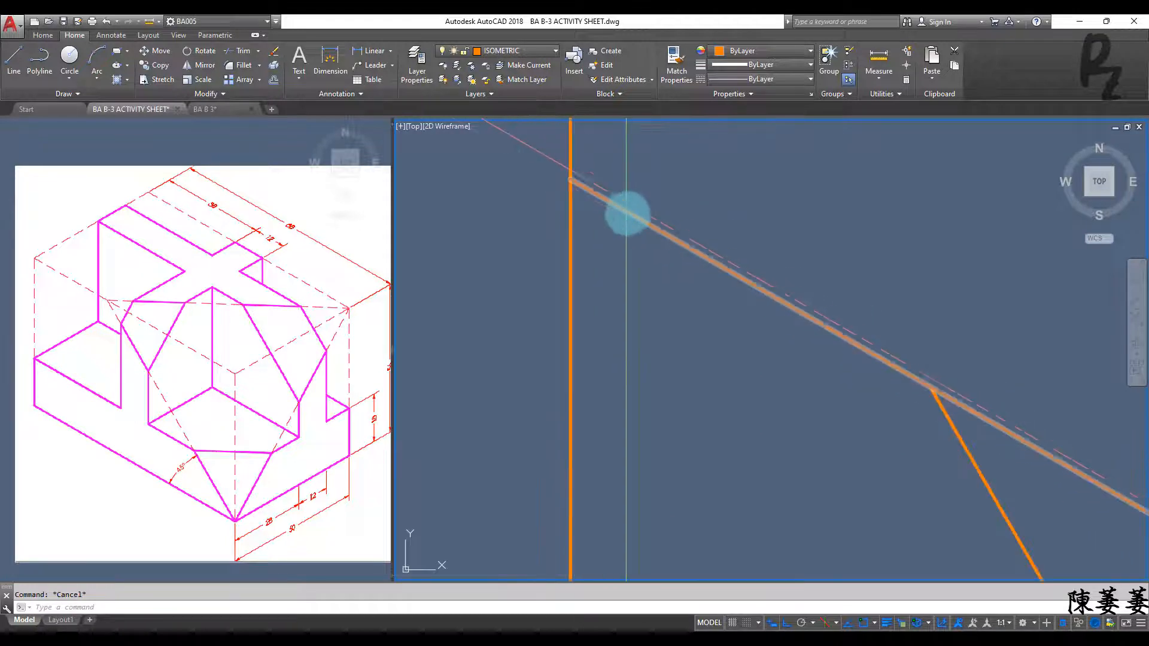
left_click(629, 216)
left_click(623, 189)
key("Escape")
scroll(625, 227, "down", 5)
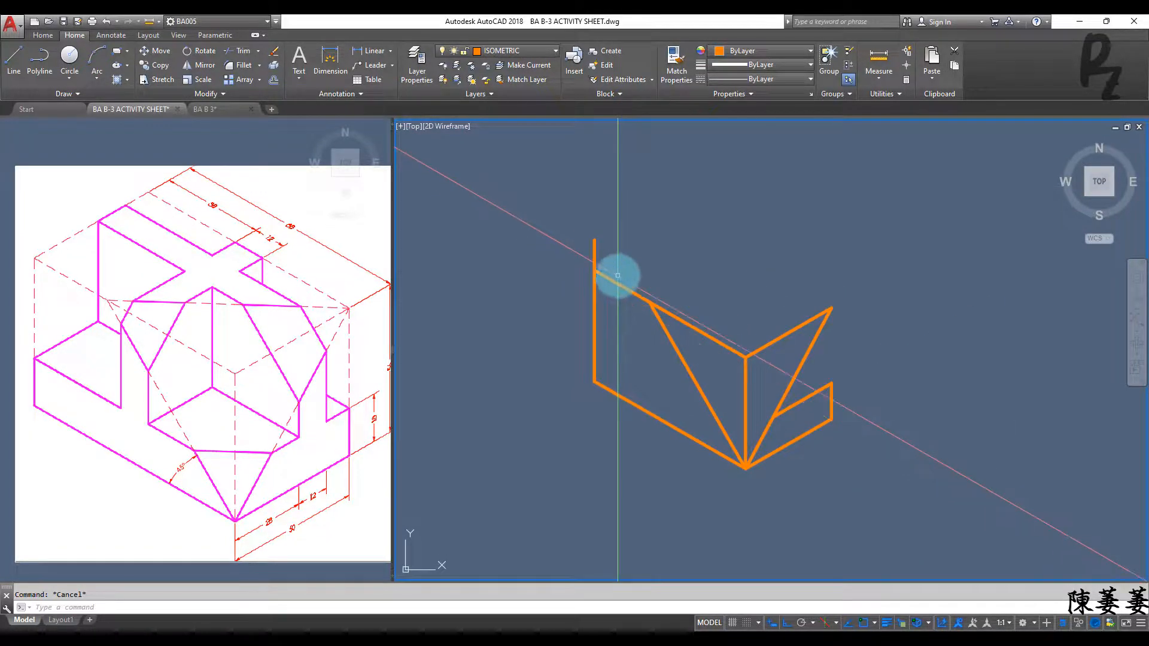
type("tr")
key("space")
right_click(635, 261)
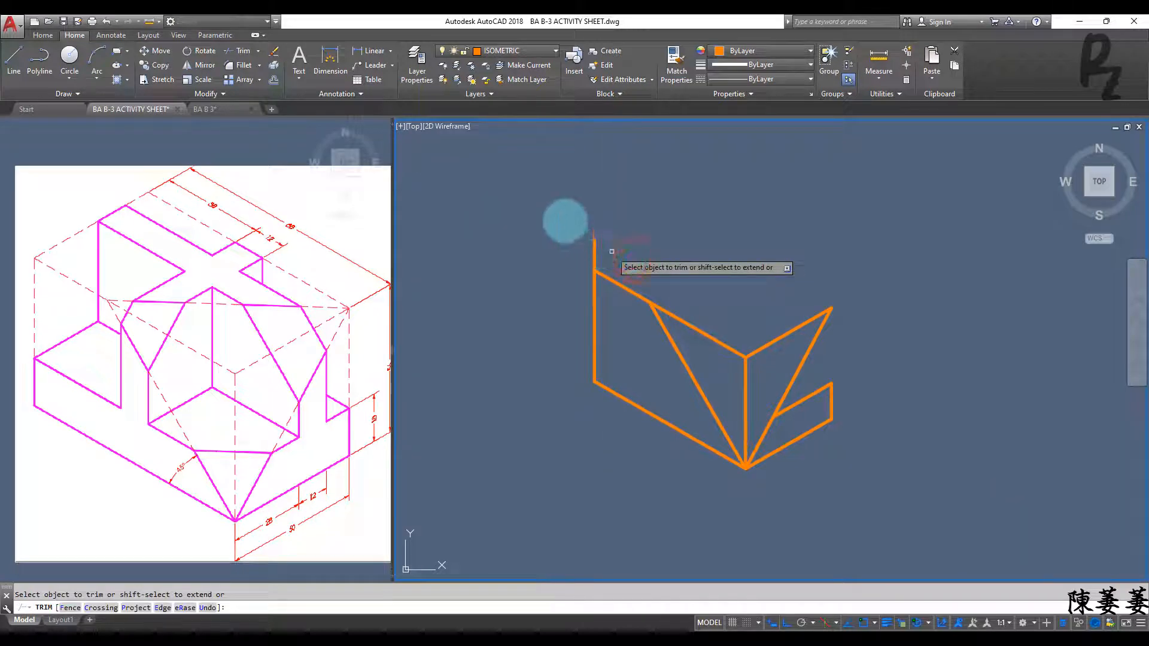
key("Escape")
middle_click_drag(703, 279, 677, 298)
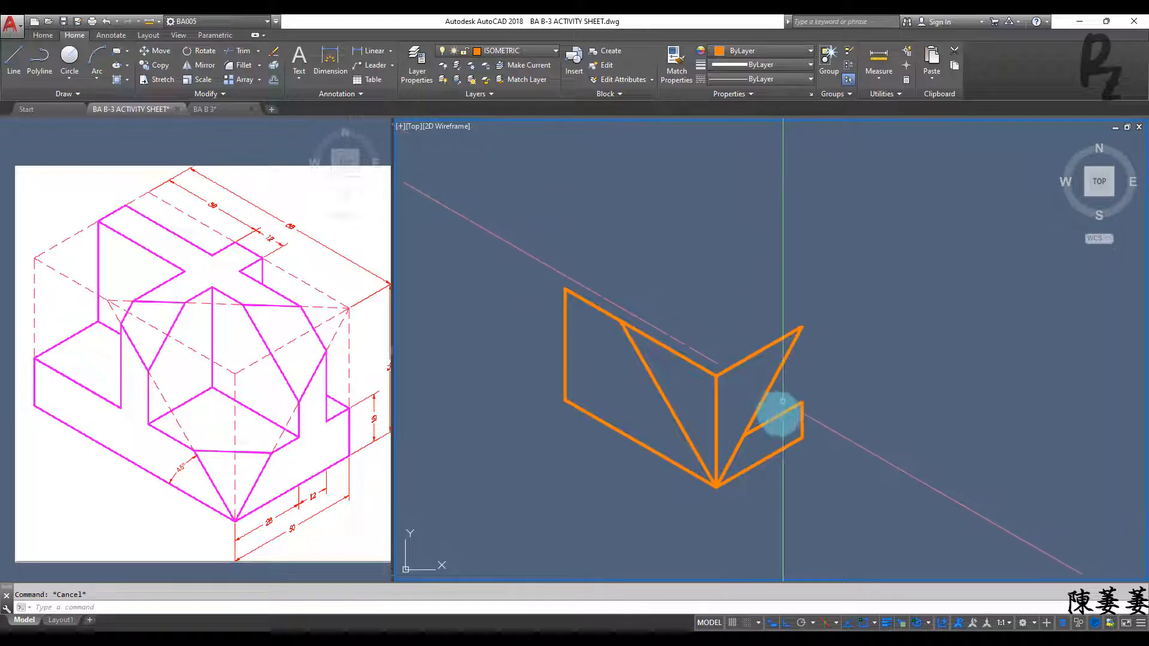
Copy the 18-unit vertical edge from its lower end to the far end of the 88-unit base edge.
scroll(705, 462, "up", 2)
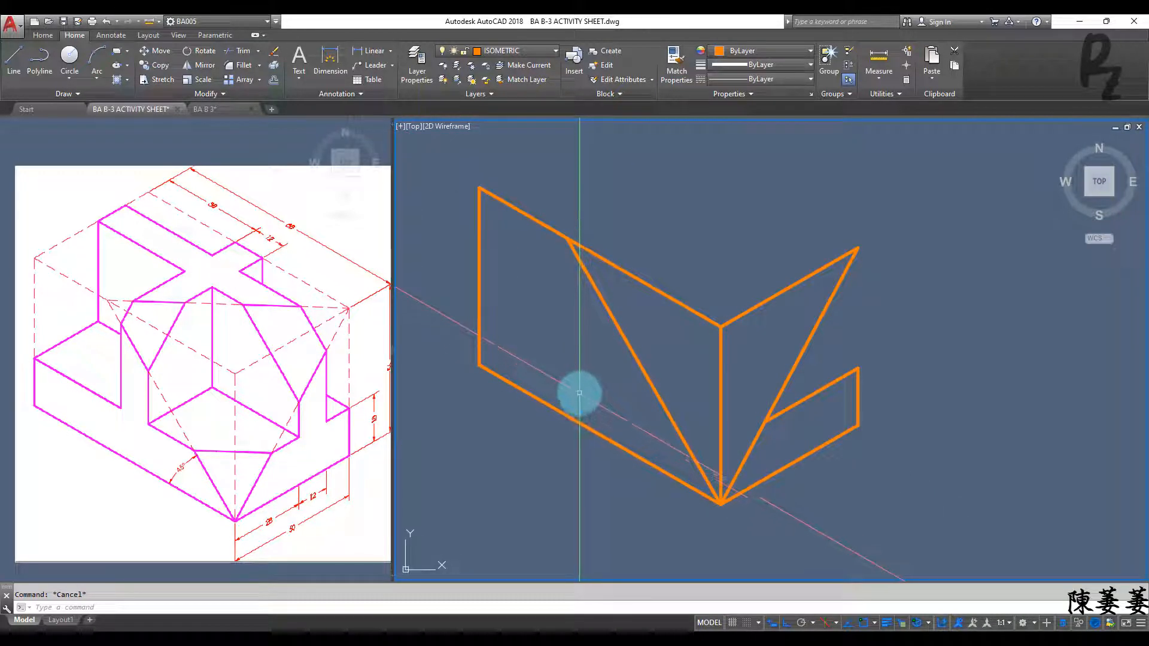
left_click(872, 400)
left_click(836, 400)
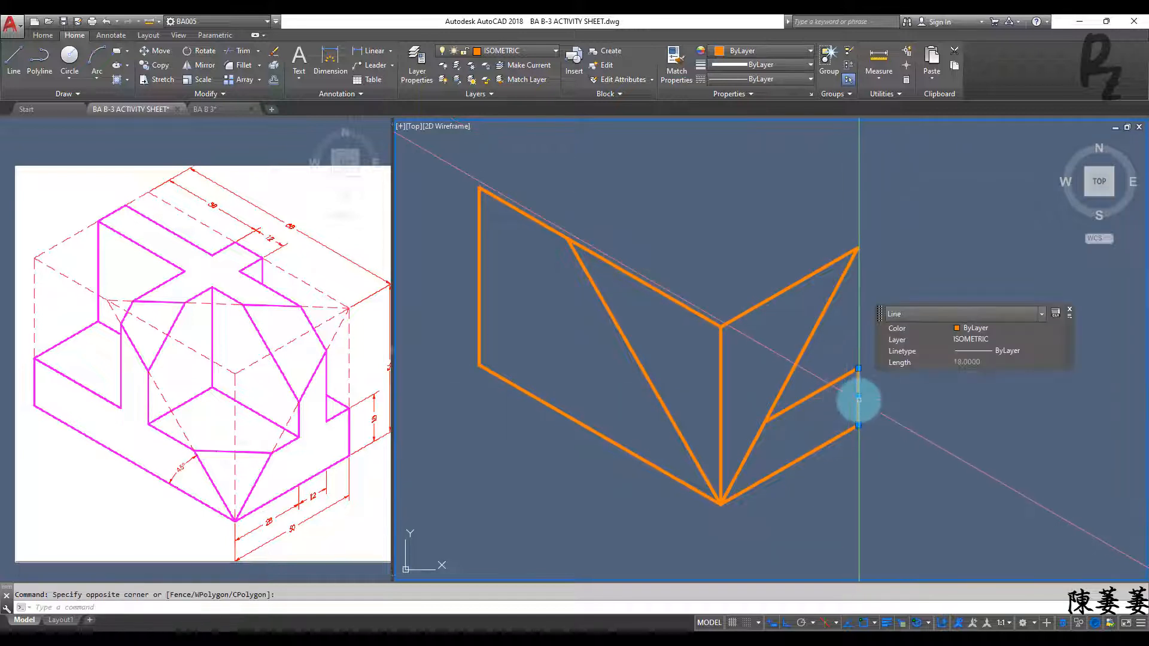
type("co")
key("Return")
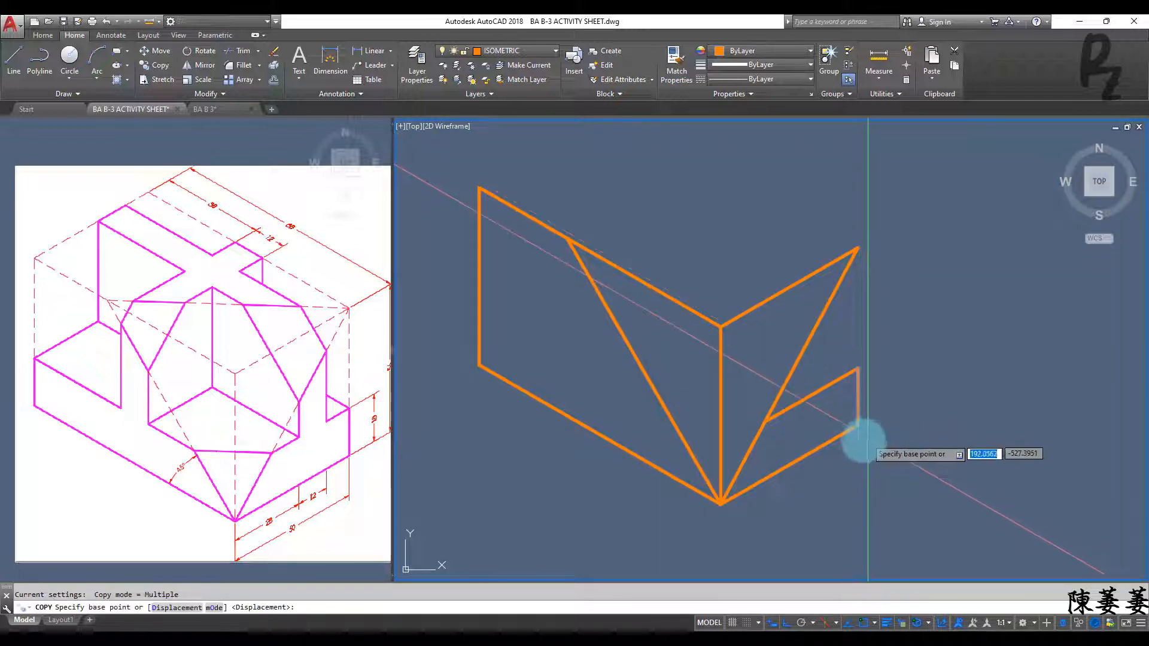
left_click(860, 426)
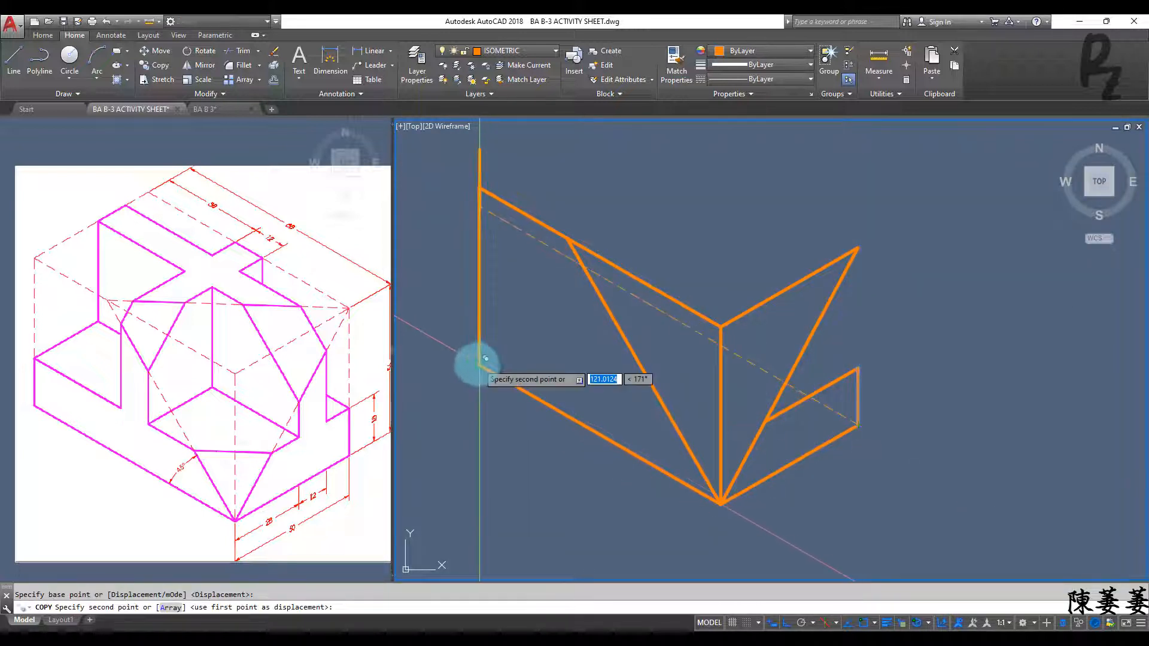
left_click(485, 359)
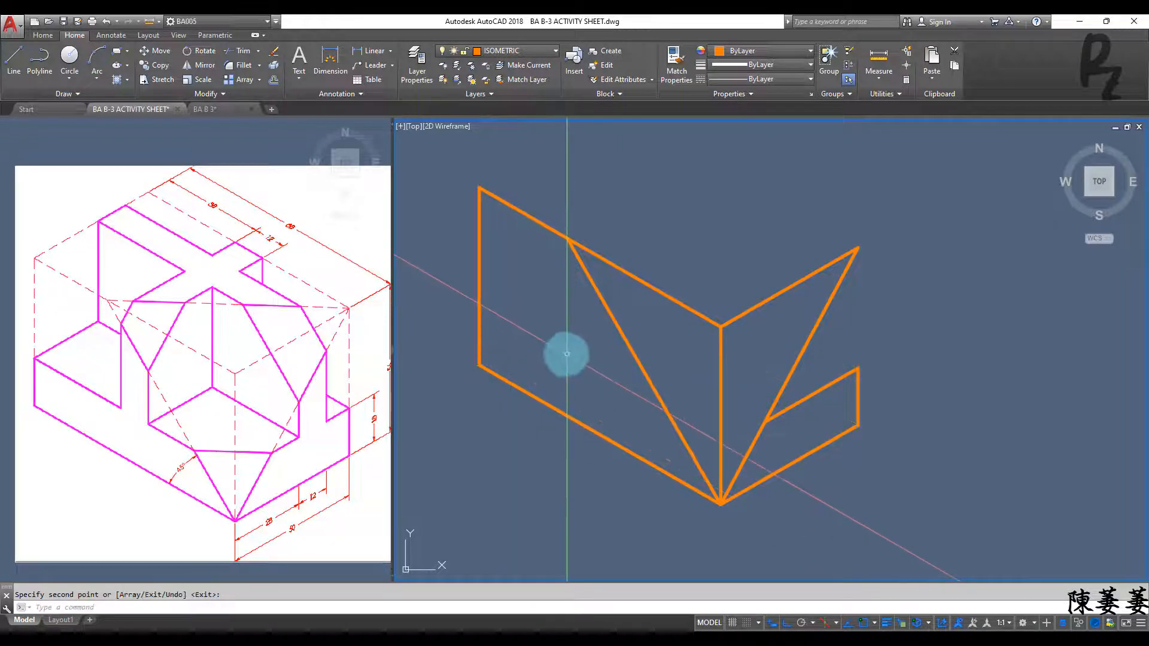
key("Escape")
Draw a line at 330° from the top of the copied 18-unit edge to just past the 120° diagonal, about 80 units long.
type("l")
key("Return")
left_click(480, 309)
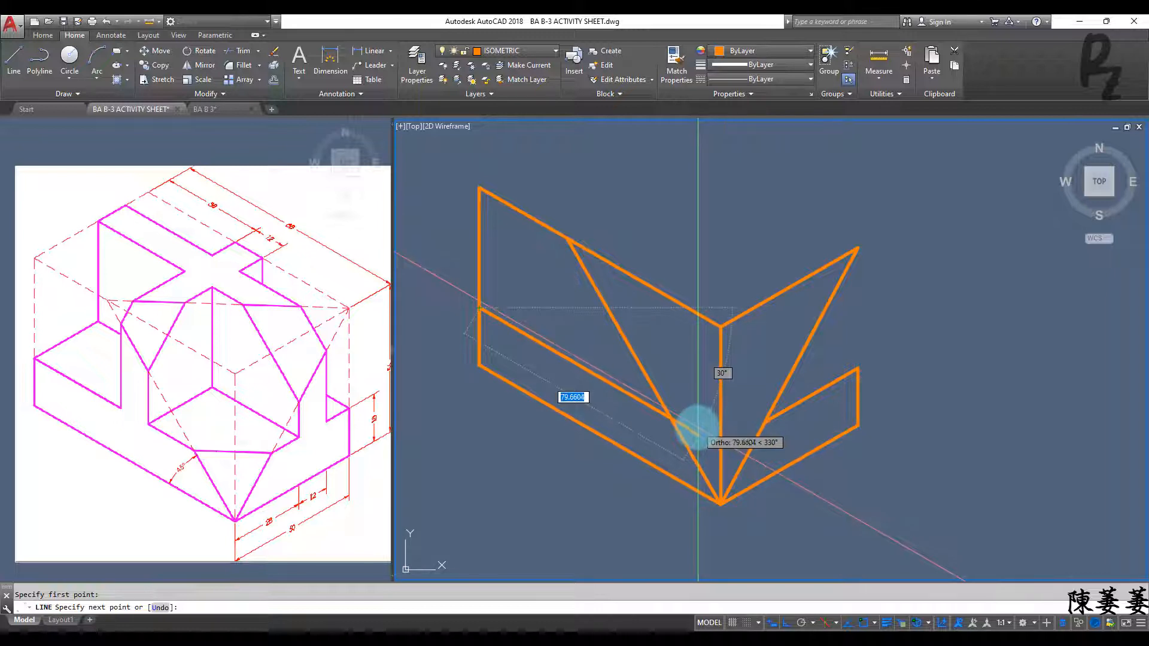
left_click(698, 435)
key("Return")
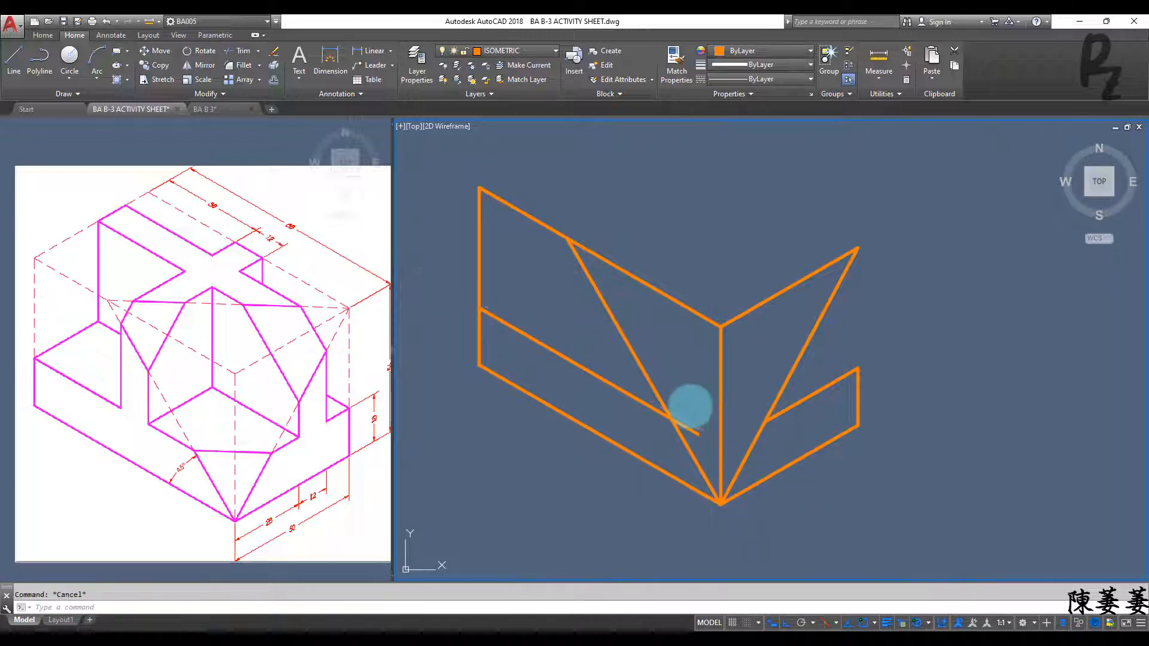
Trim the short piece of the 330° line that overshoots the 120° diagonal.
type("tr")
key("Return")
right_click(690, 407)
key("Return")
left_click(630, 426)
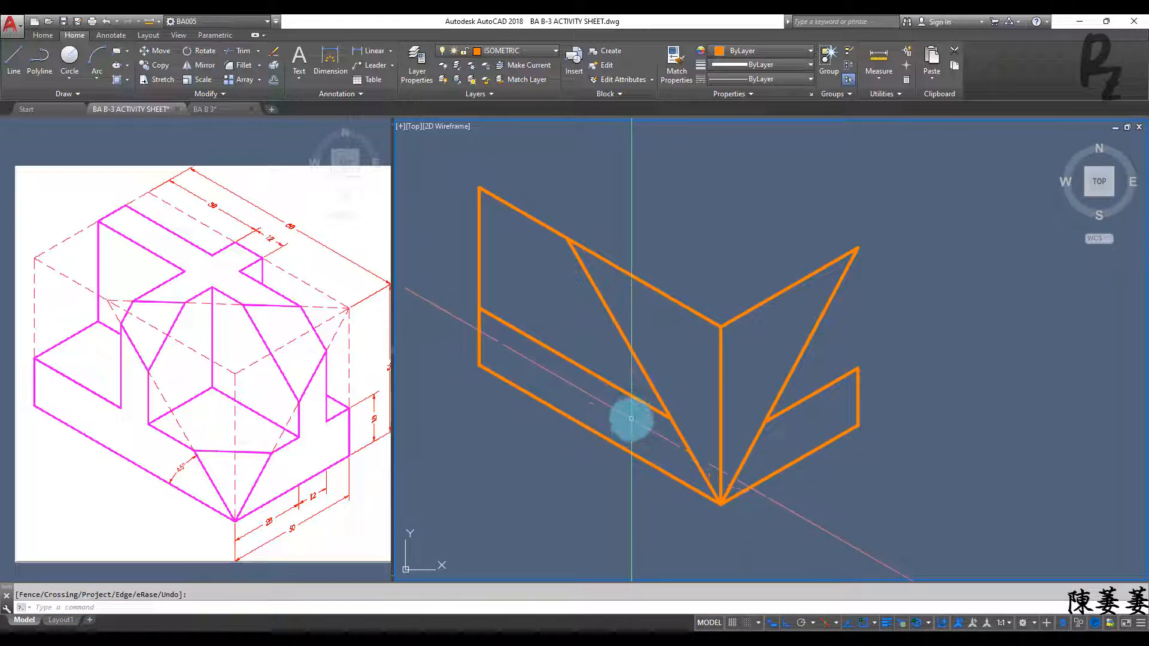
Switch to the top isoplane and draw a 50-unit edge at 30° from the upper end of the left vertical edge.
middle_click_drag(653, 338, 636, 429)
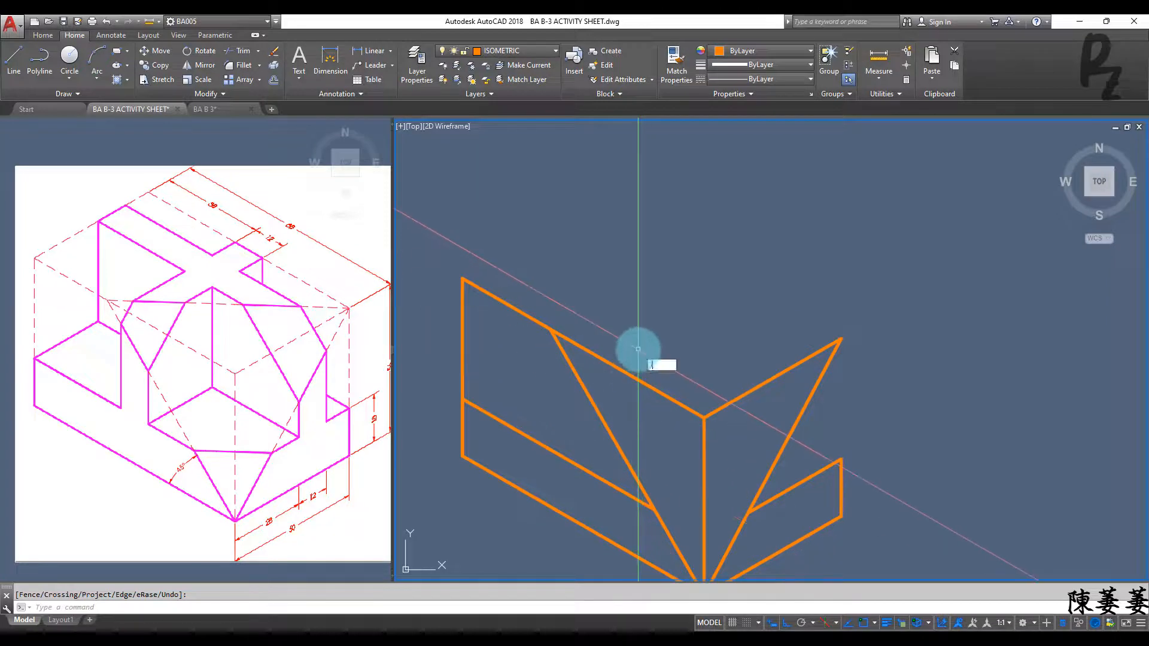
type("l")
key("Return")
key("F5")
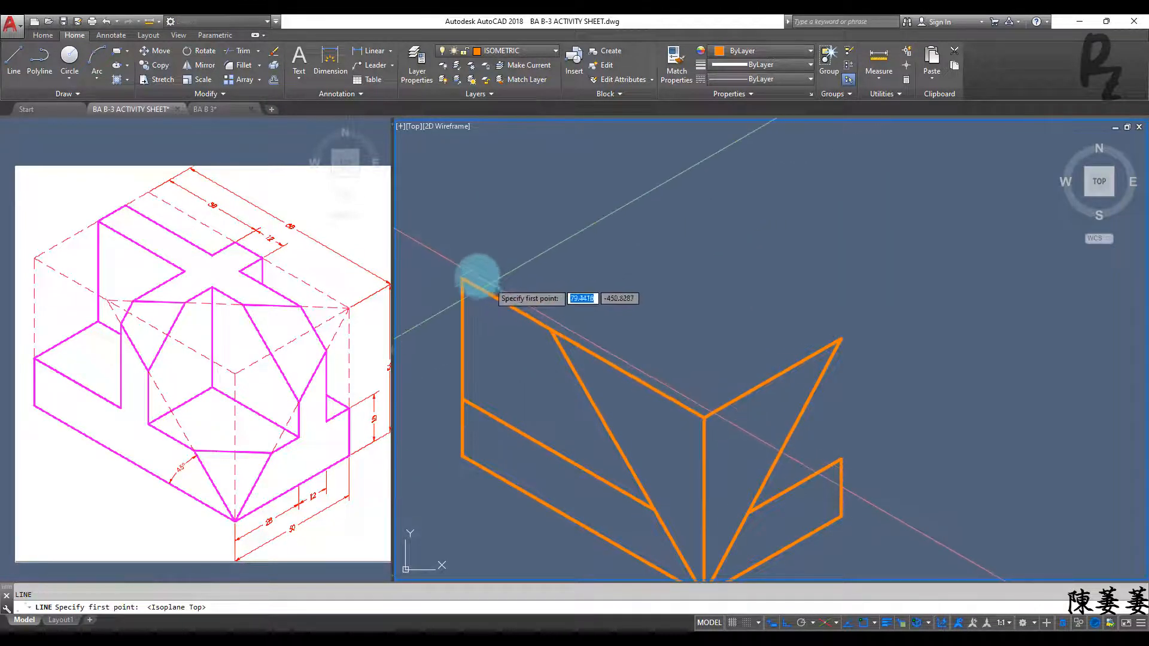
key("Escape")
mouse_move(698, 437)
middle_mouse_down()
mouse_move(720, 347)
mouse_move(690, 447)
middle_mouse_up()
type("l")
key("Return")
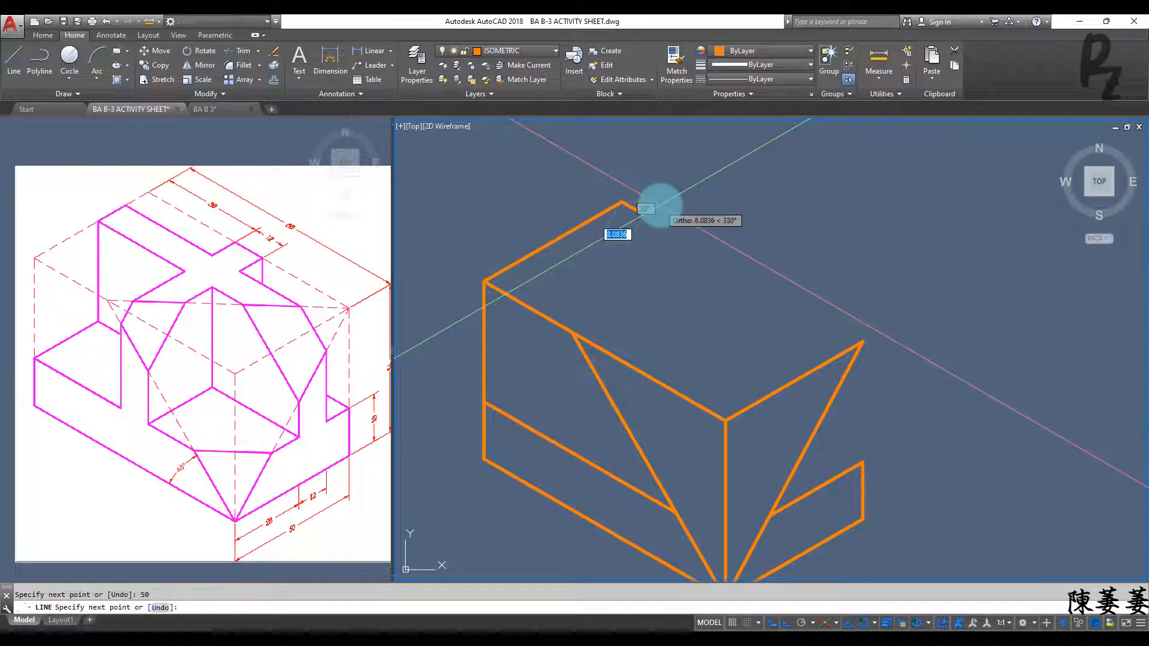
Try continuing the top outline from the rear corner to the upper right corner, and erase that rear edge.
left_click(861, 340)
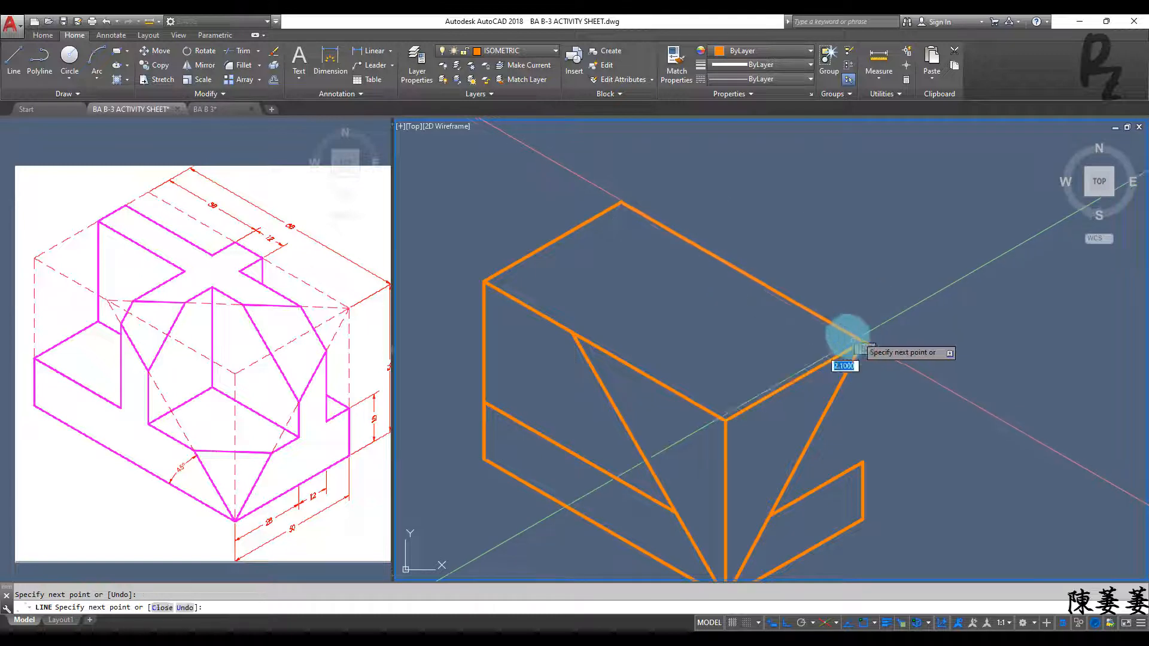
key("Return")
left_click(699, 264)
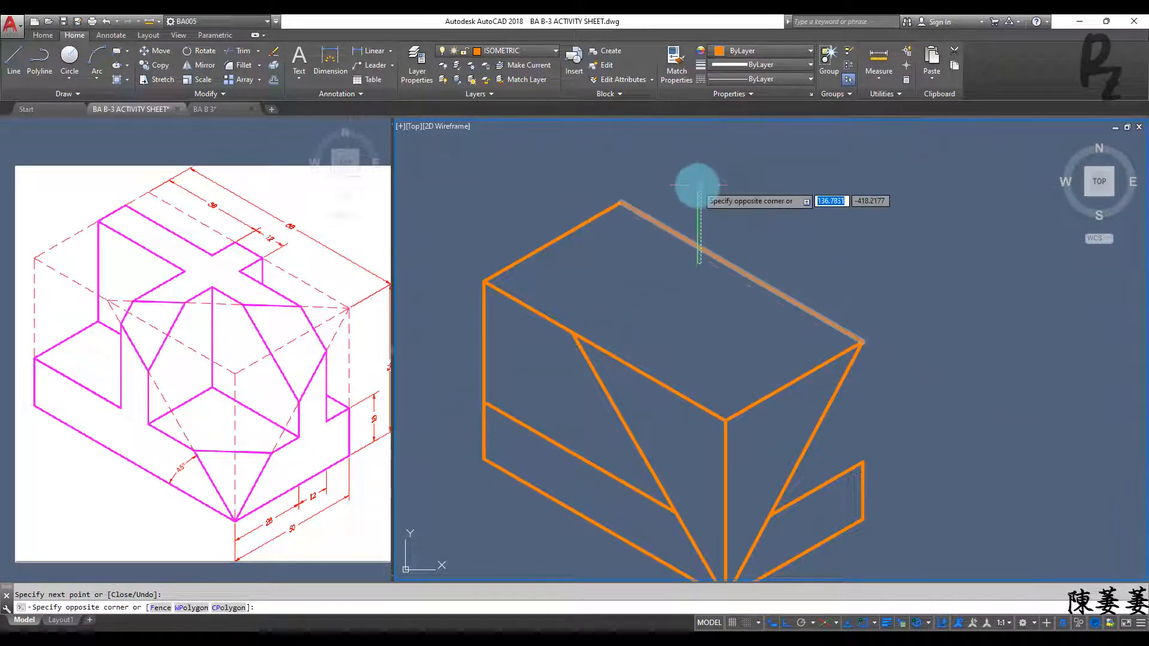
left_click(699, 184)
key("Delete")
Draw a 38-unit rear edge from the rear top corner, continuing with a line about 65 units long at 210° past the front top edge.
type("l")
key("Return")
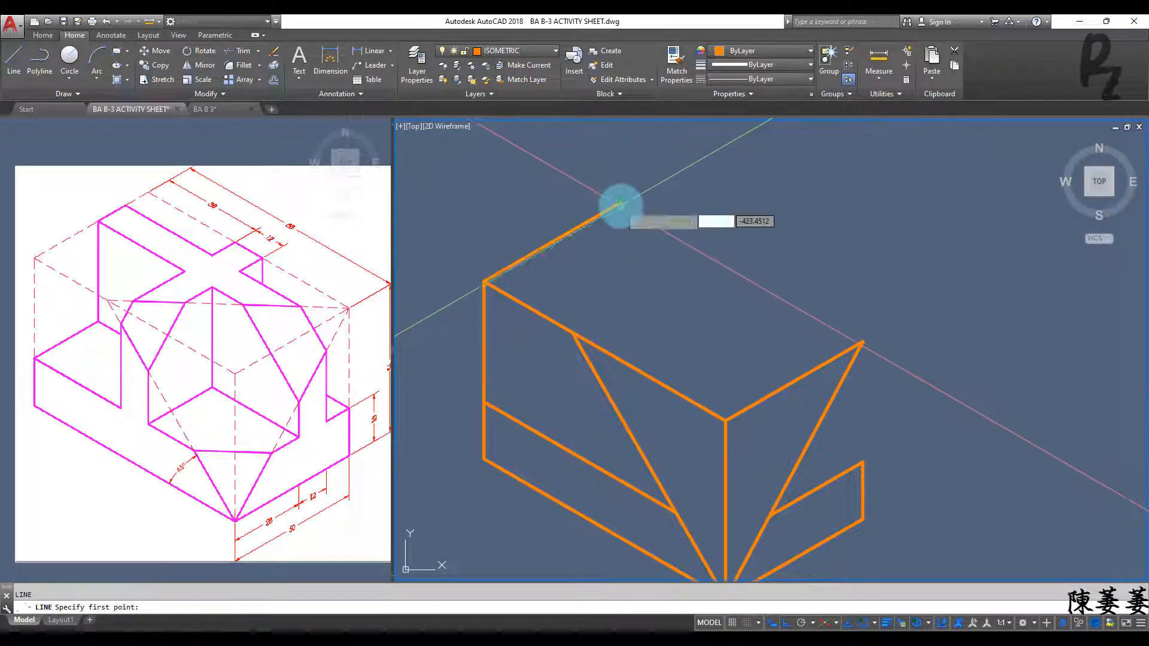
left_click(622, 204)
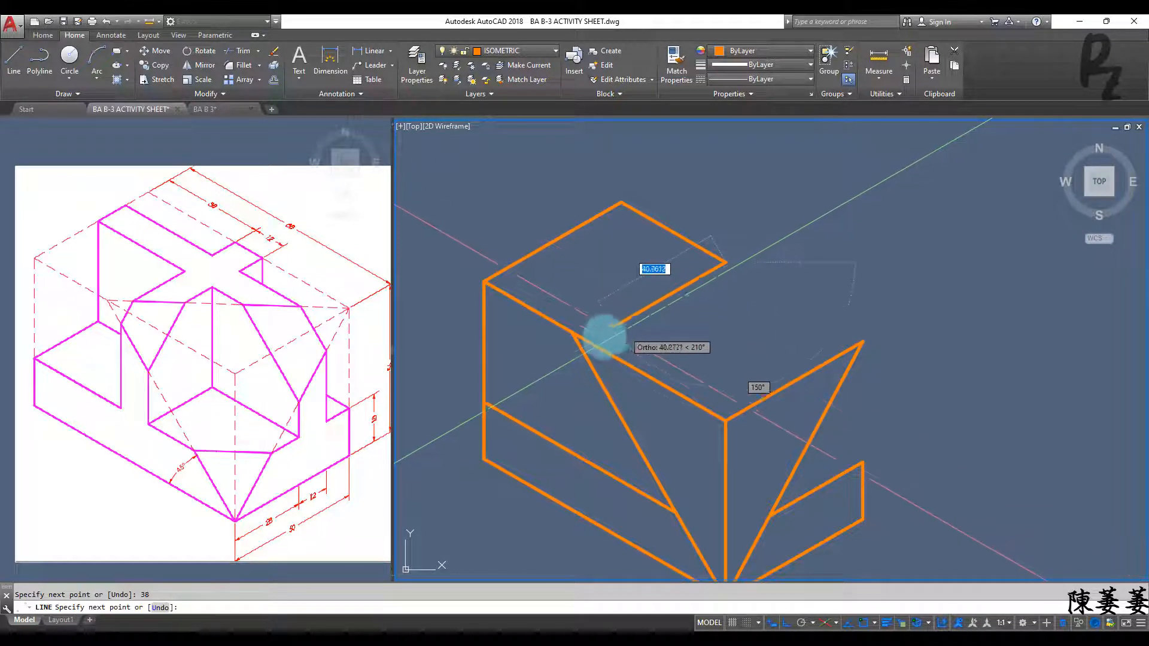
scroll(604, 335, "up", 2)
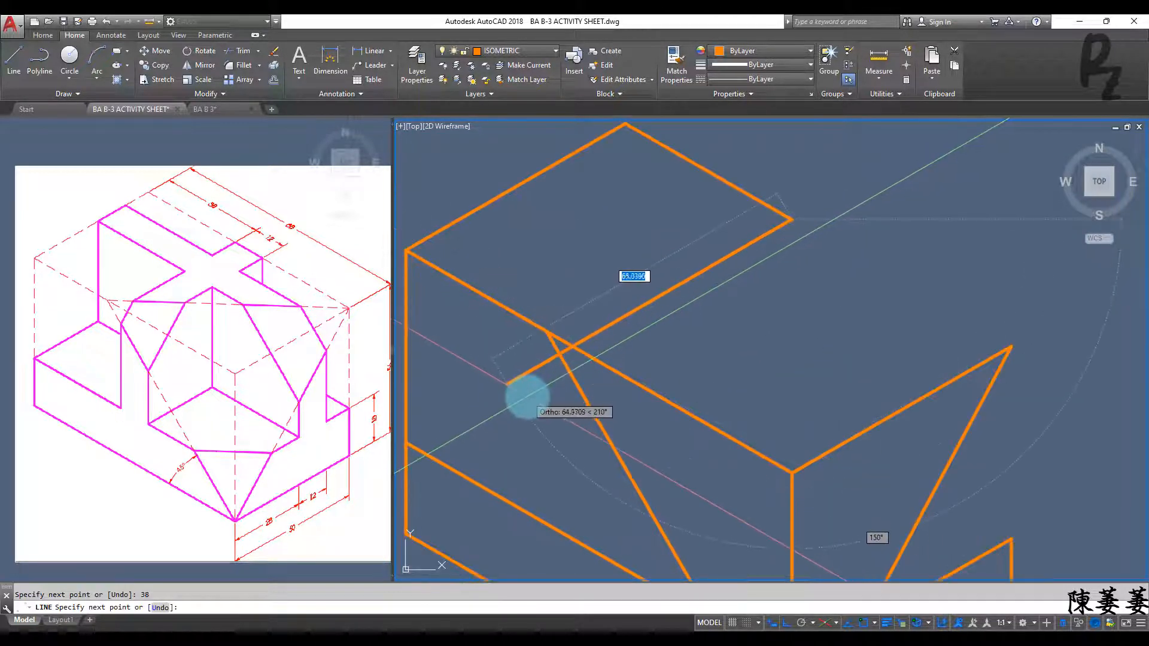
key("Return")
Continue the rear top edge by 12 units and draw a second line at 210° across the top face past the front edge.
key("Return")
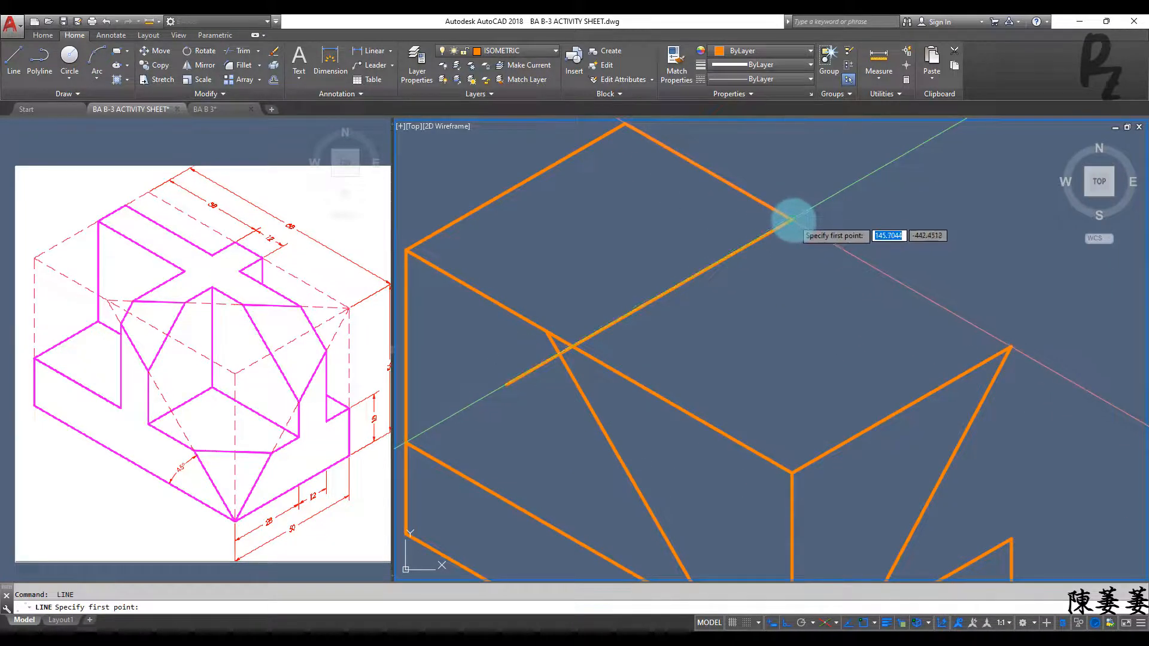
left_click(792, 221)
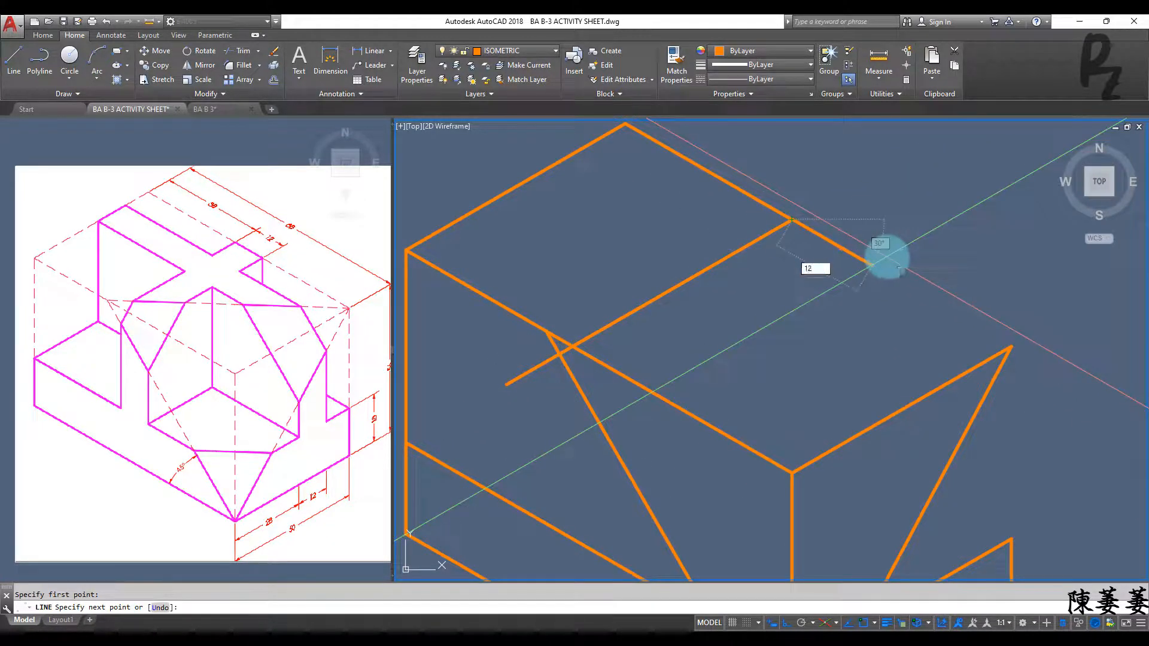
type("12")
key("Return")
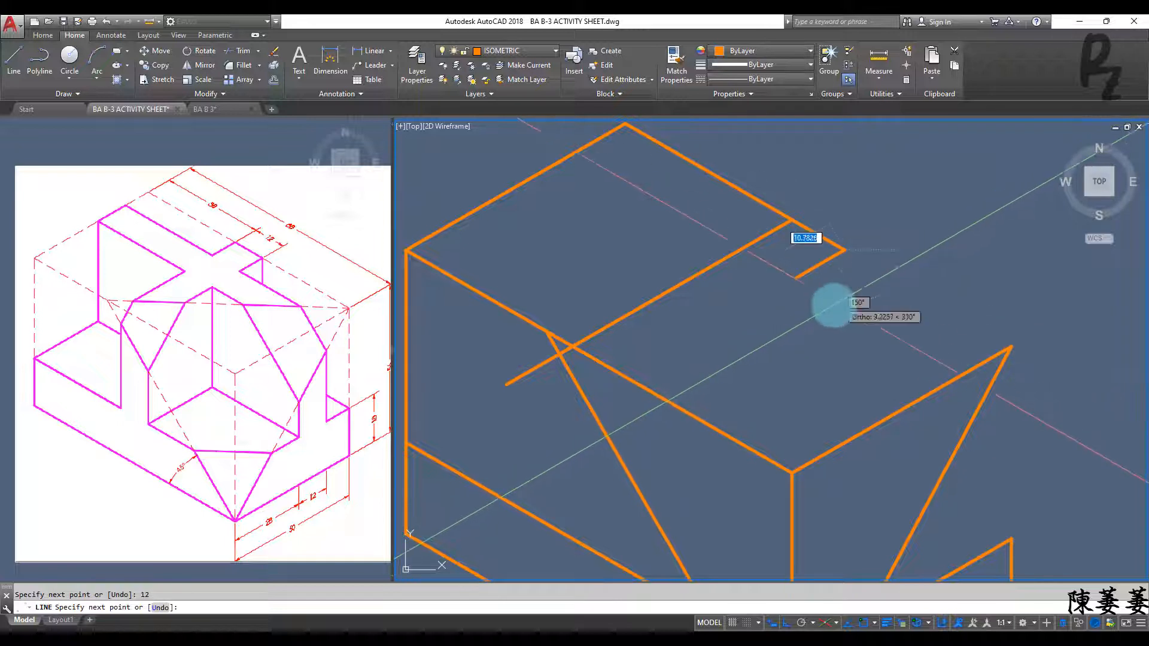
left_click(571, 453)
key("Return")
Close the rear top edge with a line from the end of the 12-unit segment to the upper right corner.
key("Return")
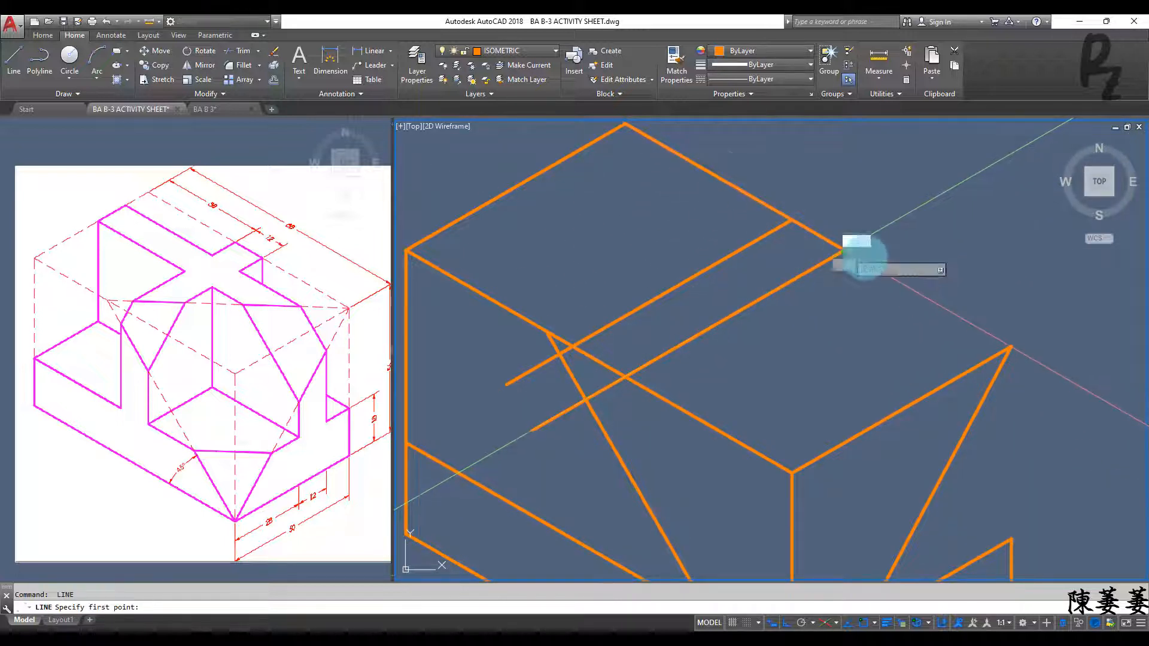
left_click(845, 252)
left_click(1010, 347)
key("Return")
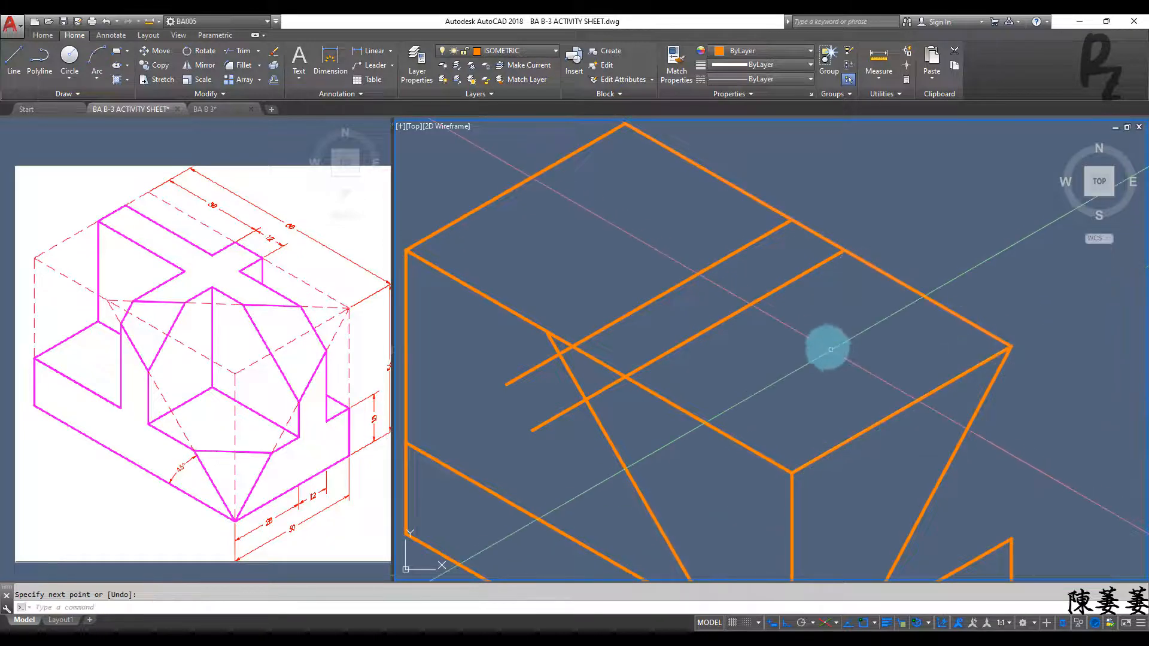
On the right isoplane, draw a 28-unit line at 30° from the bottom front corner, followed by a vertical line rising past the top edge.
mouse_move(825, 342)
middle_mouse_down()
mouse_move(842, 357)
mouse_move(816, 341)
mouse_move(803, 367)
mouse_move(810, 313)
middle_mouse_up()
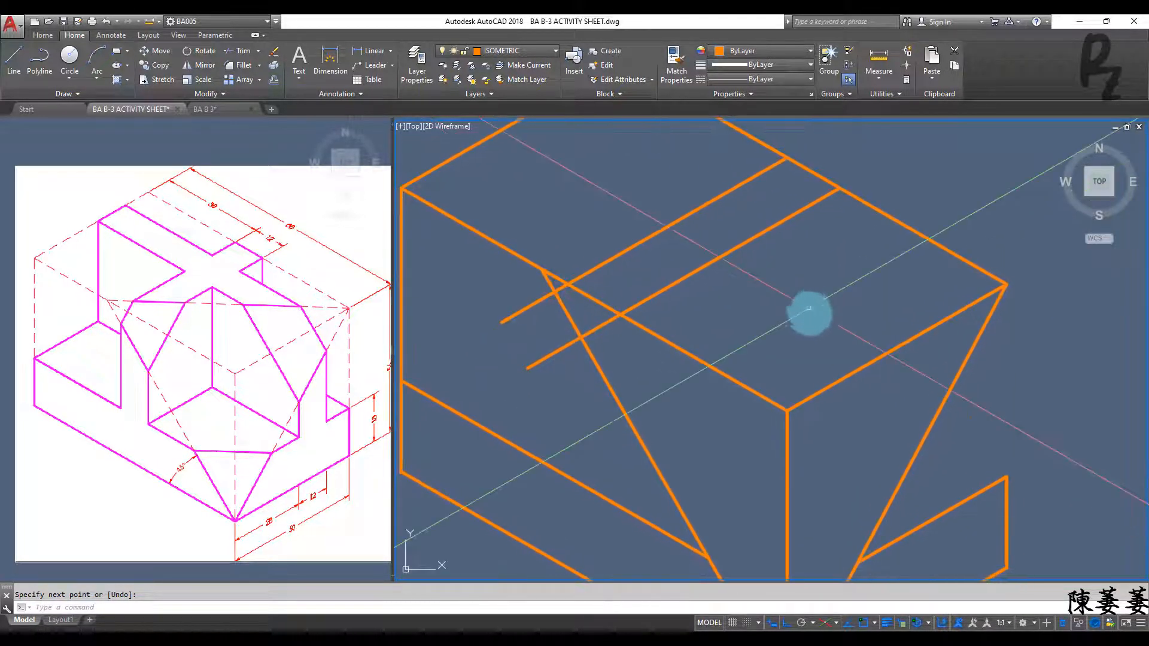
middle_click_drag(820, 399, 814, 300)
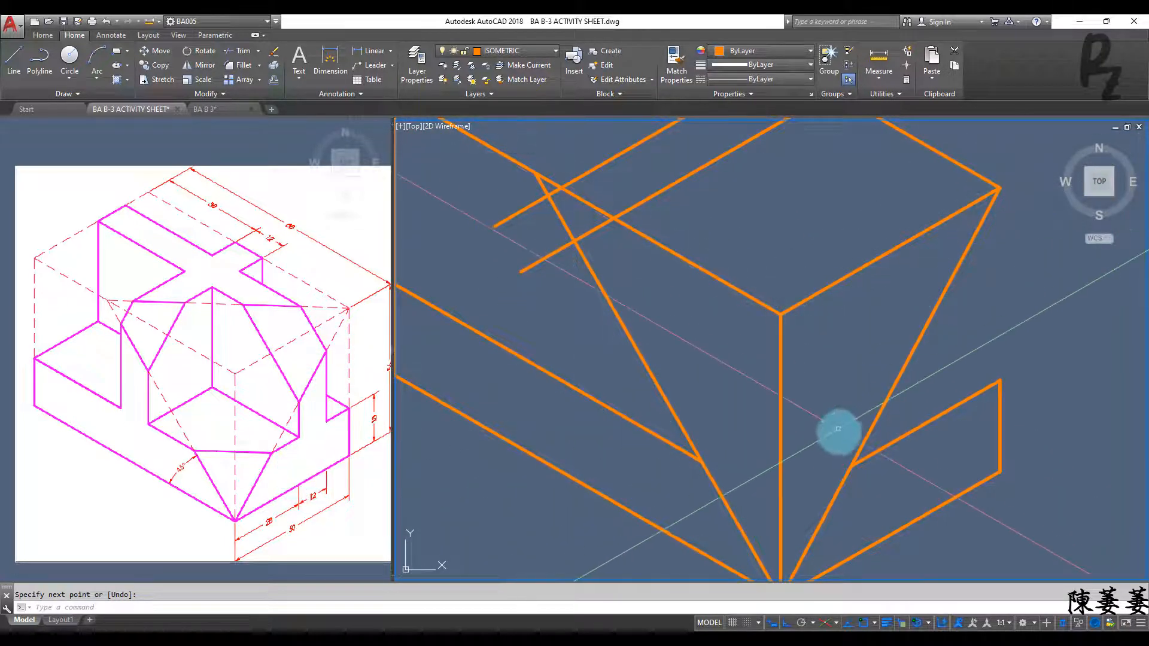
middle_click_drag(838, 429, 808, 288)
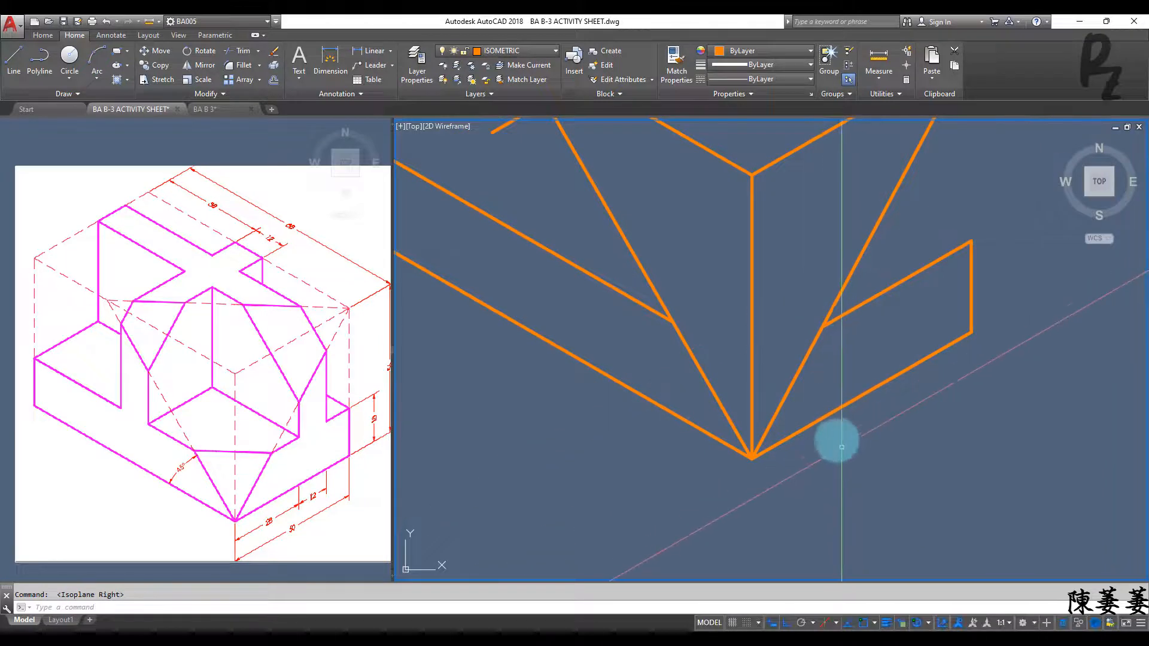
type("l")
key("Return")
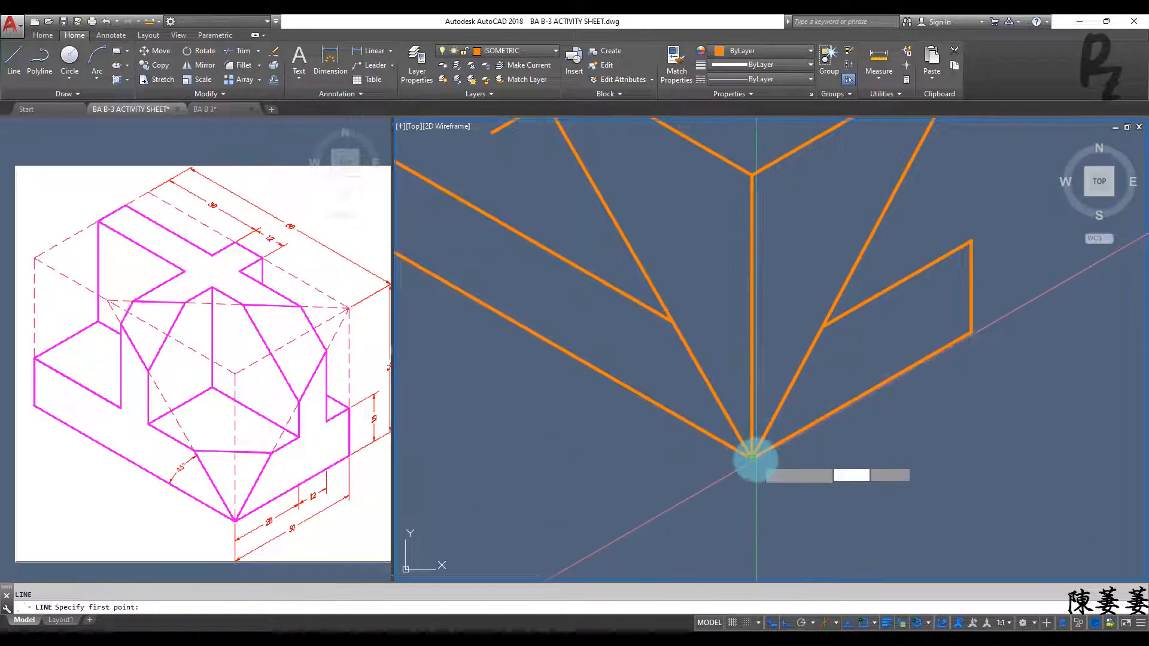
left_click(752, 458)
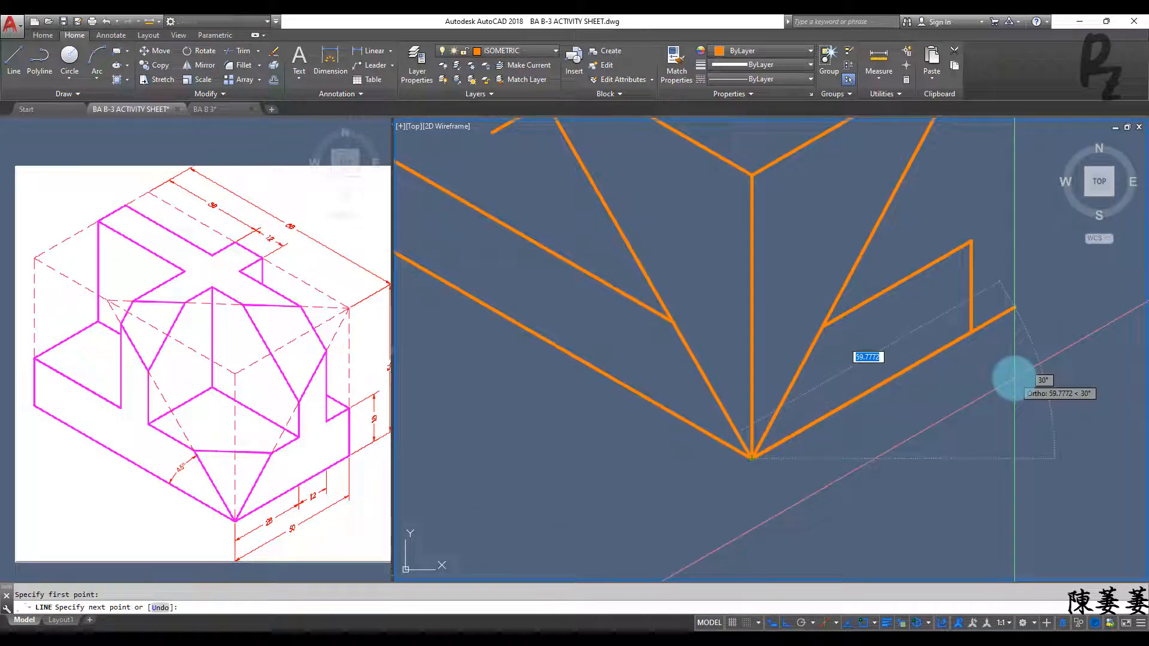
type("28")
key("Return")
middle_click_drag(868, 317, 842, 506)
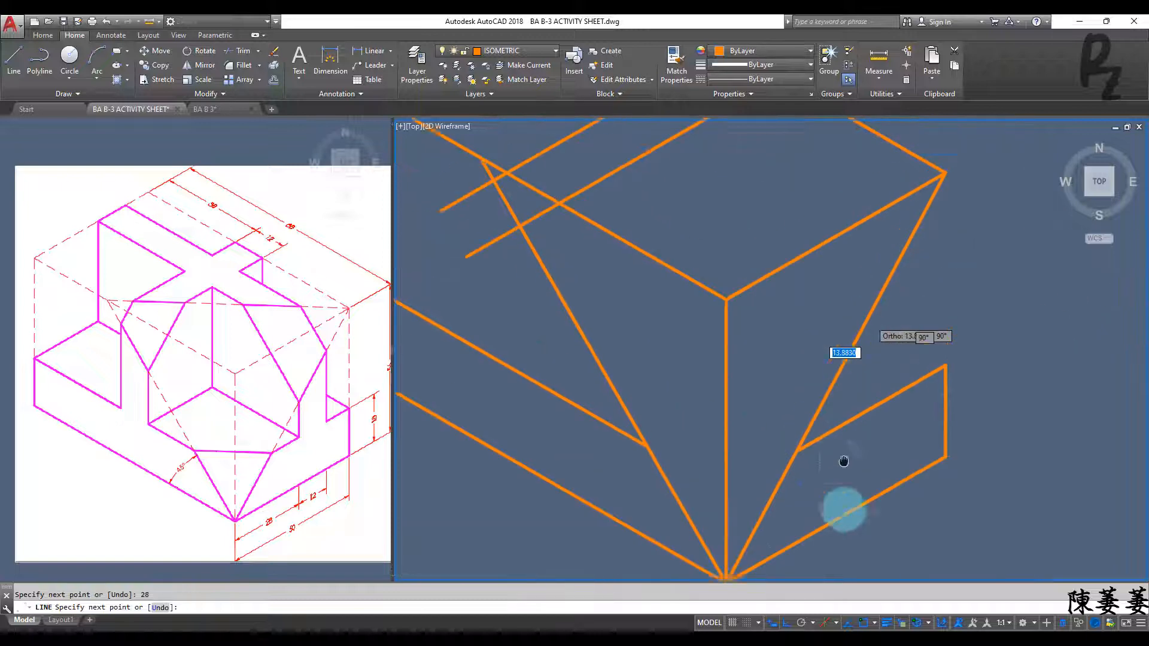
key("Return")
On the left isoplane, draw a line about 125 units long at 150° from where the vertical meets the top edge, past the block's far end.
key("Return")
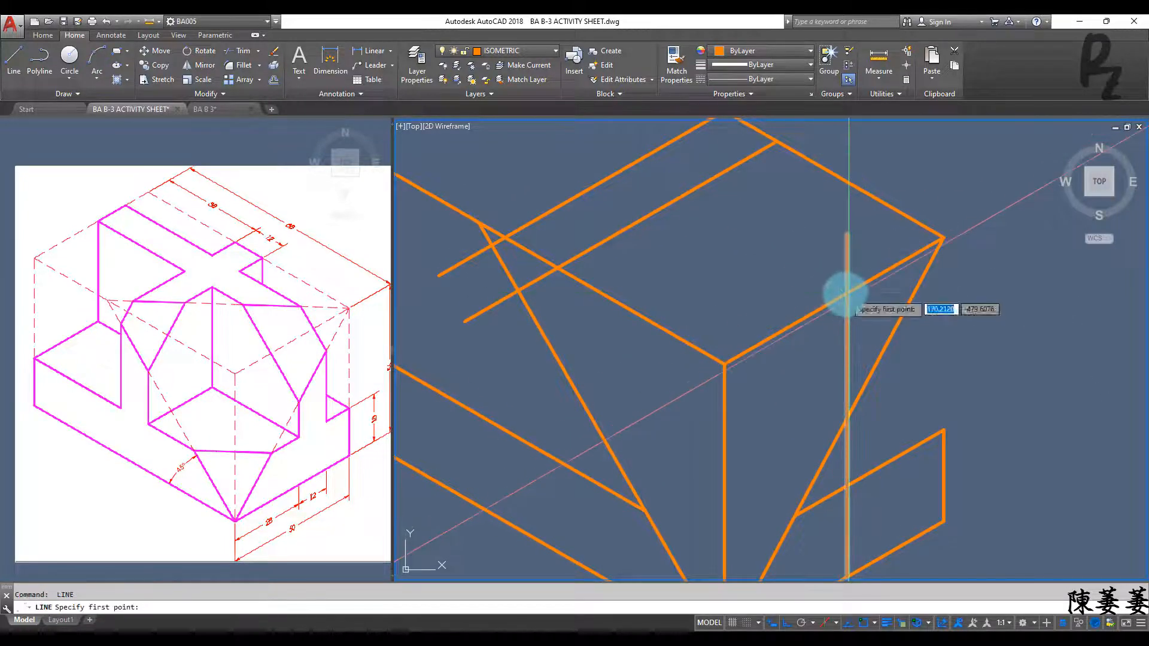
scroll(847, 295, "down", 4)
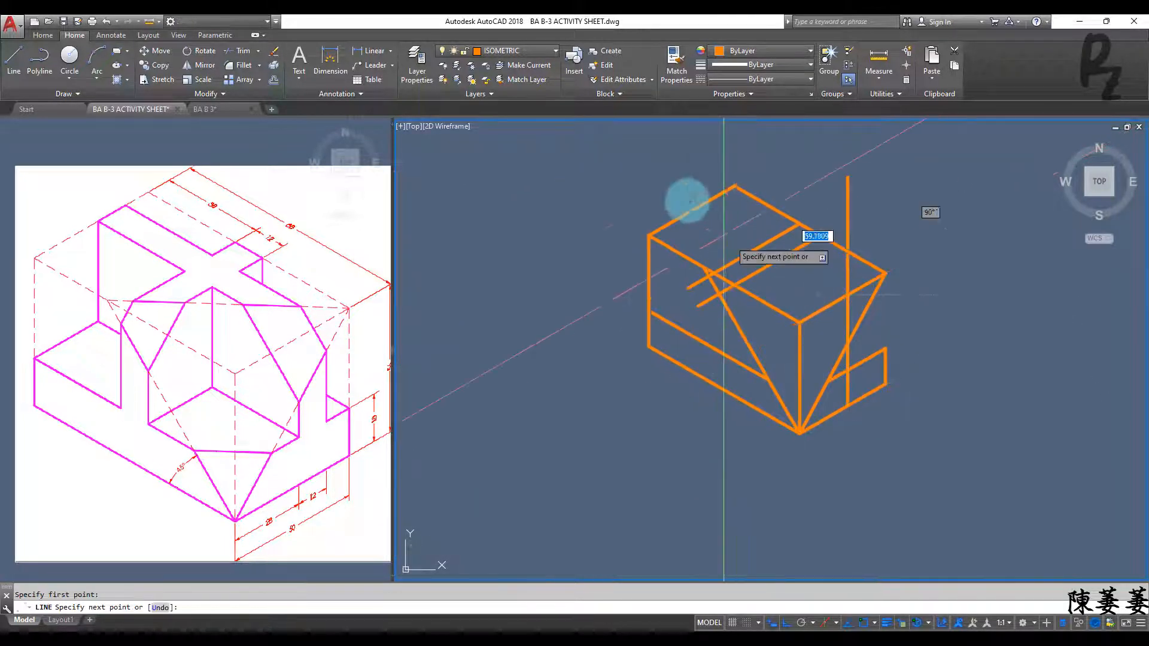
key("F5")
left_click(634, 186)
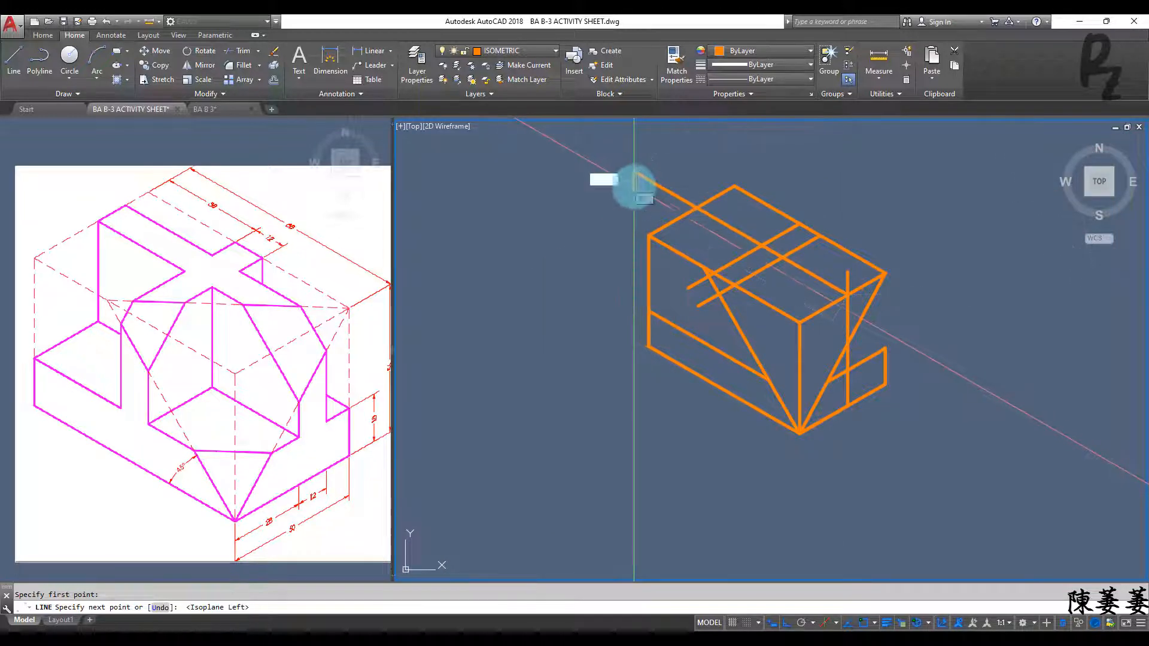
key("Return")
Copy the long 150° line 12 units at 30° on the top isoplane.
scroll(830, 281, "up", 2)
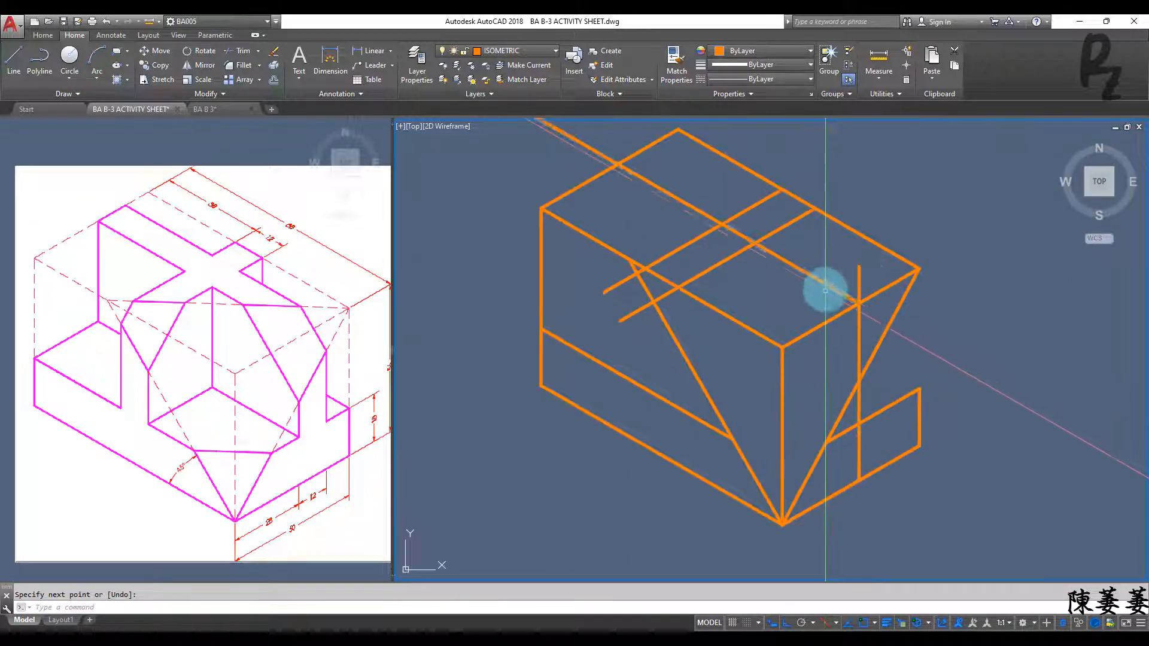
left_click(825, 292)
left_click(811, 254)
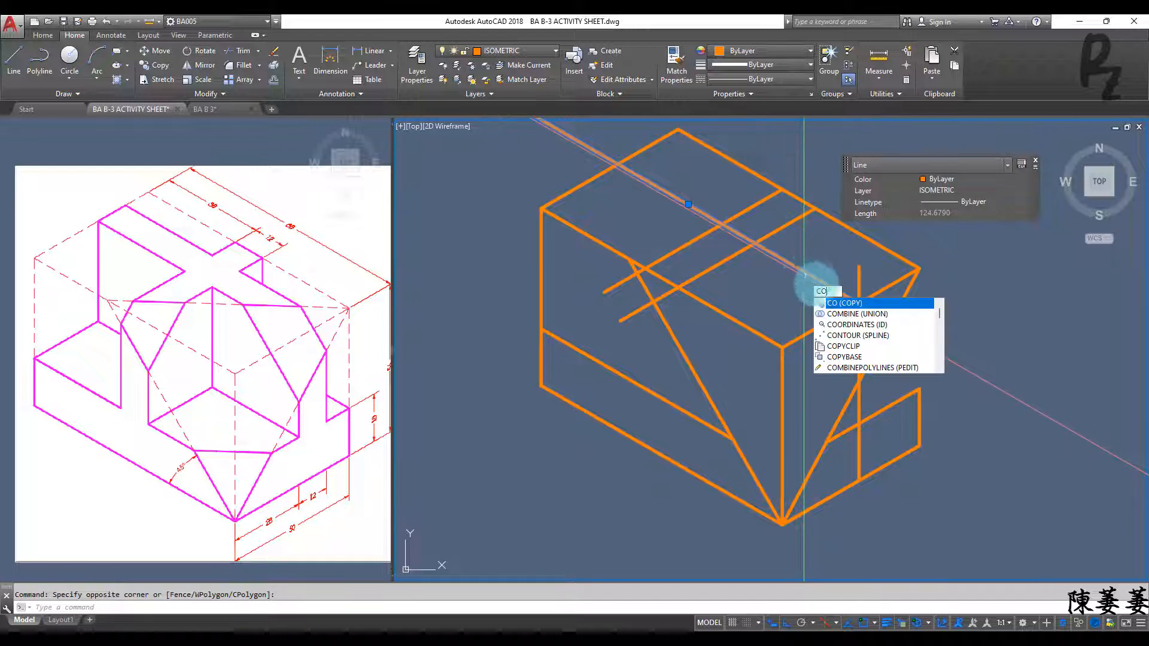
key("Return")
key("F5")
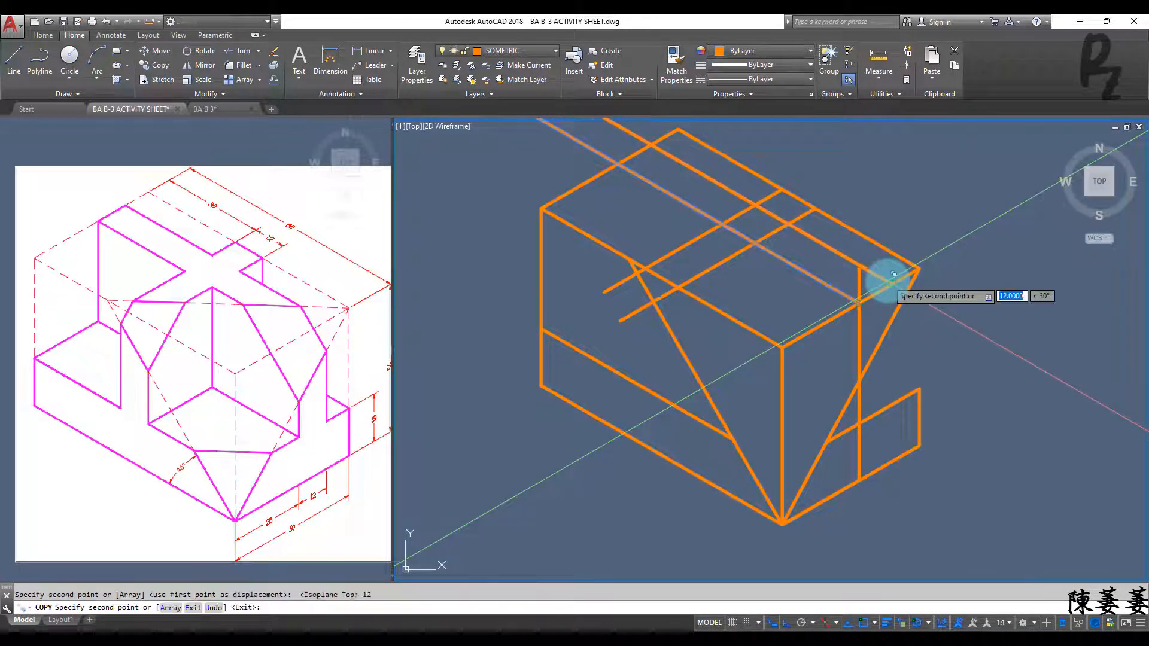
key("Escape")
Trim the part of the vertical line that extends above the right top edge.
scroll(790, 334, "up", 3)
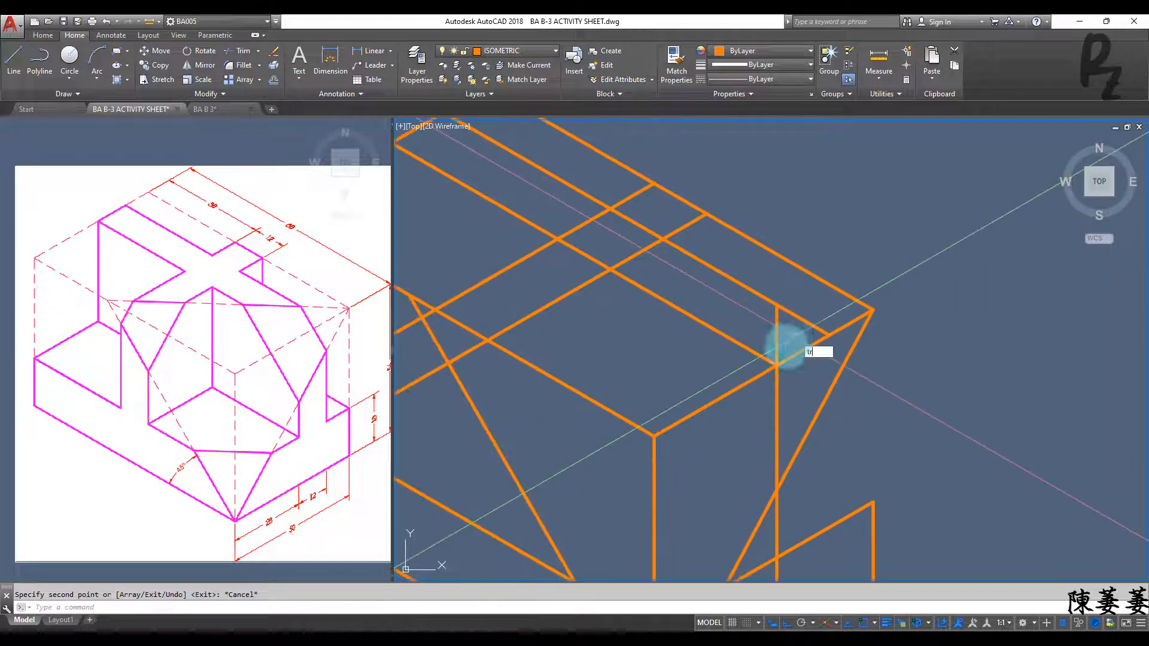
type("tr")
key("Return")
left_click(778, 337)
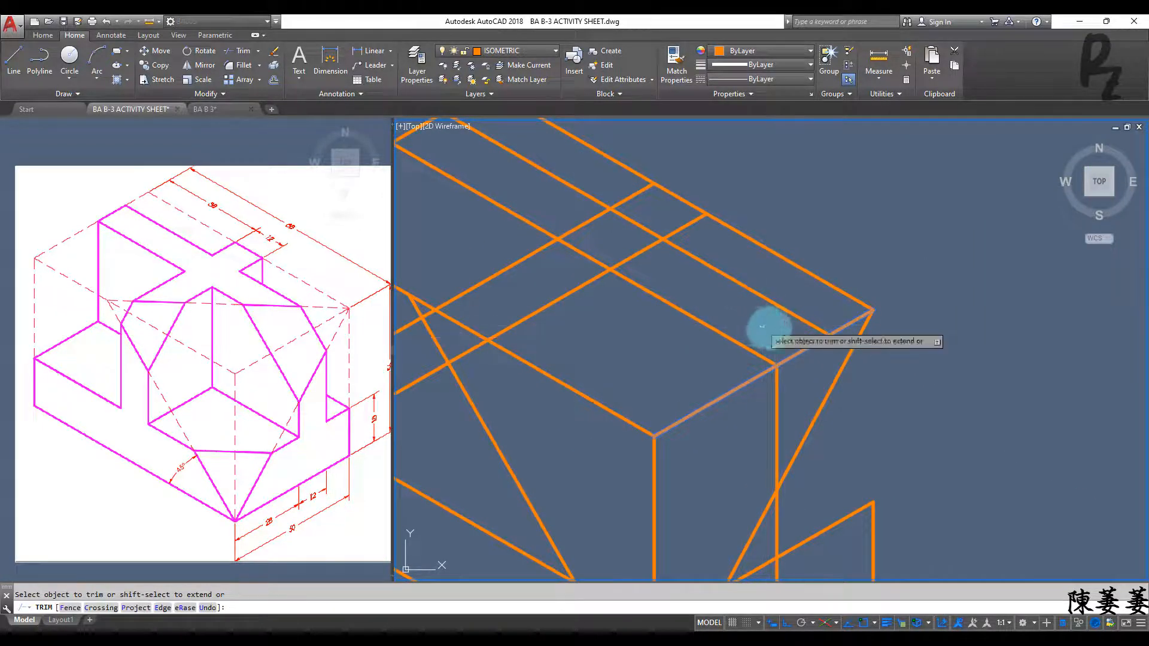
key("Escape")
key("Escape")
Draw a line from the upper right corner to the upper end of the 120° diagonal on the front top edge.
scroll(811, 371, "down", 2)
mouse_move(812, 371)
middle_mouse_down()
mouse_move(758, 336)
mouse_move(831, 385)
mouse_move(870, 355)
middle_mouse_up()
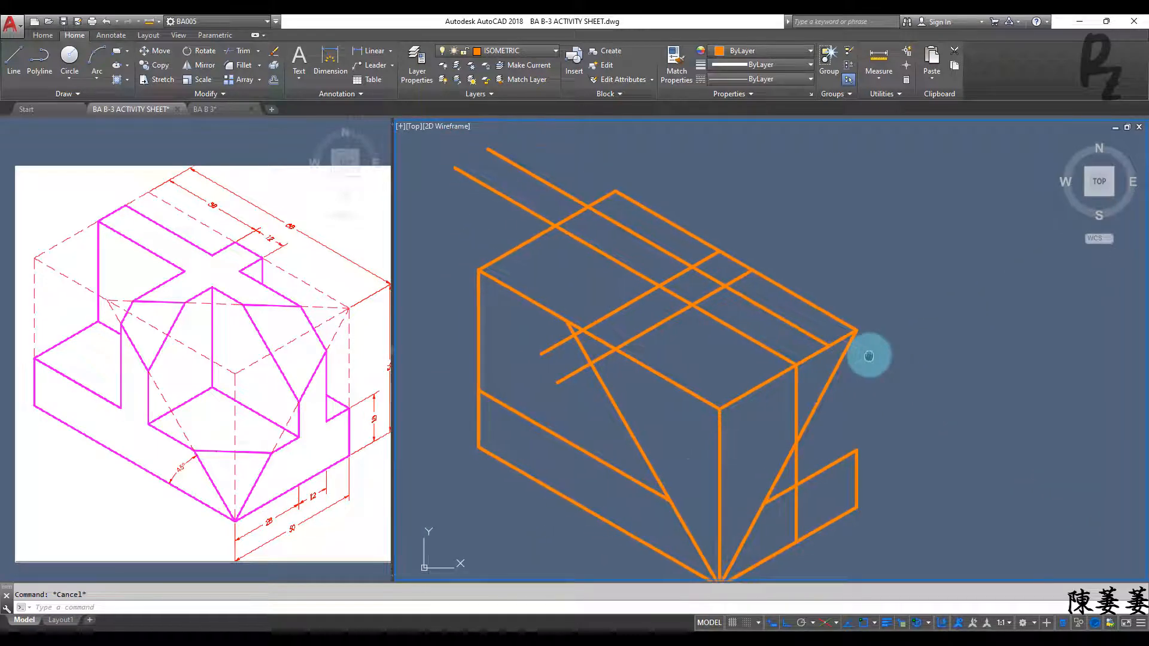
middle_click_drag(749, 404, 743, 389)
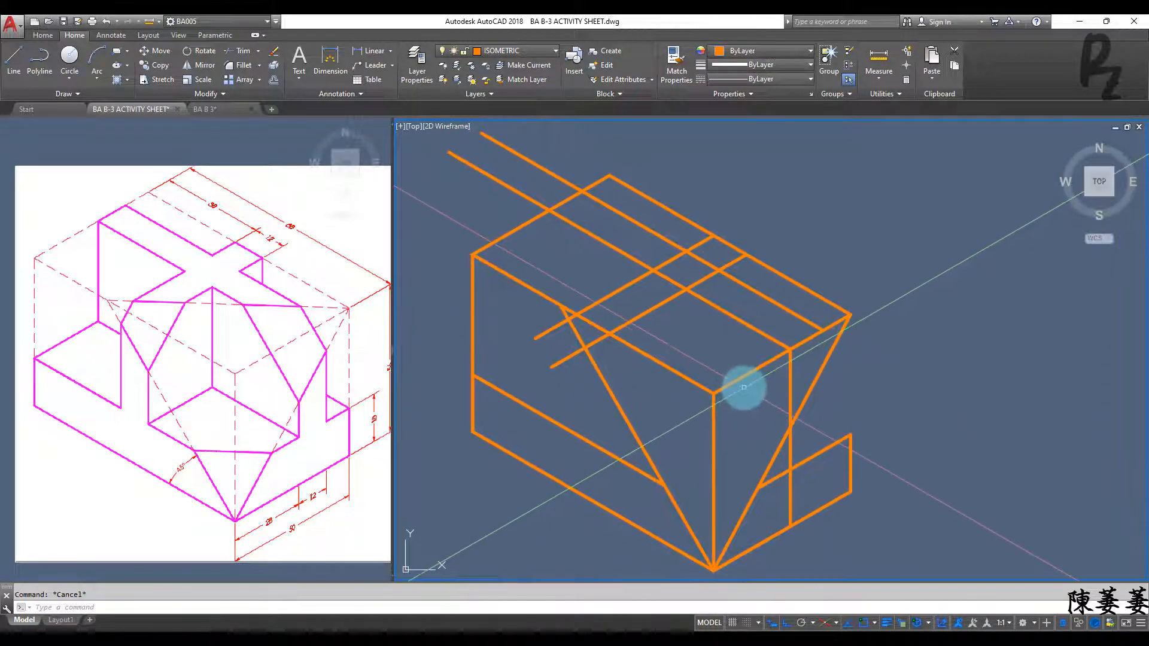
type("l")
key("Return")
left_click(850, 315)
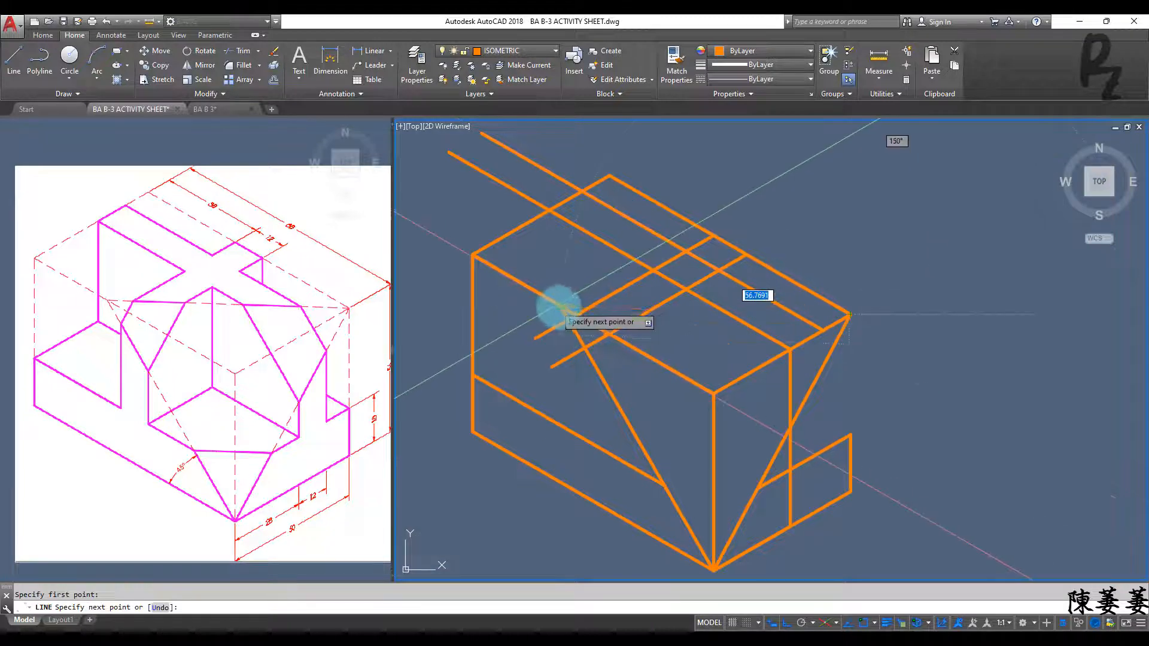
left_click(562, 307)
key("Escape")
mouse_move(799, 324)
middle_mouse_down()
mouse_move(766, 359)
mouse_move(762, 346)
middle_mouse_up()
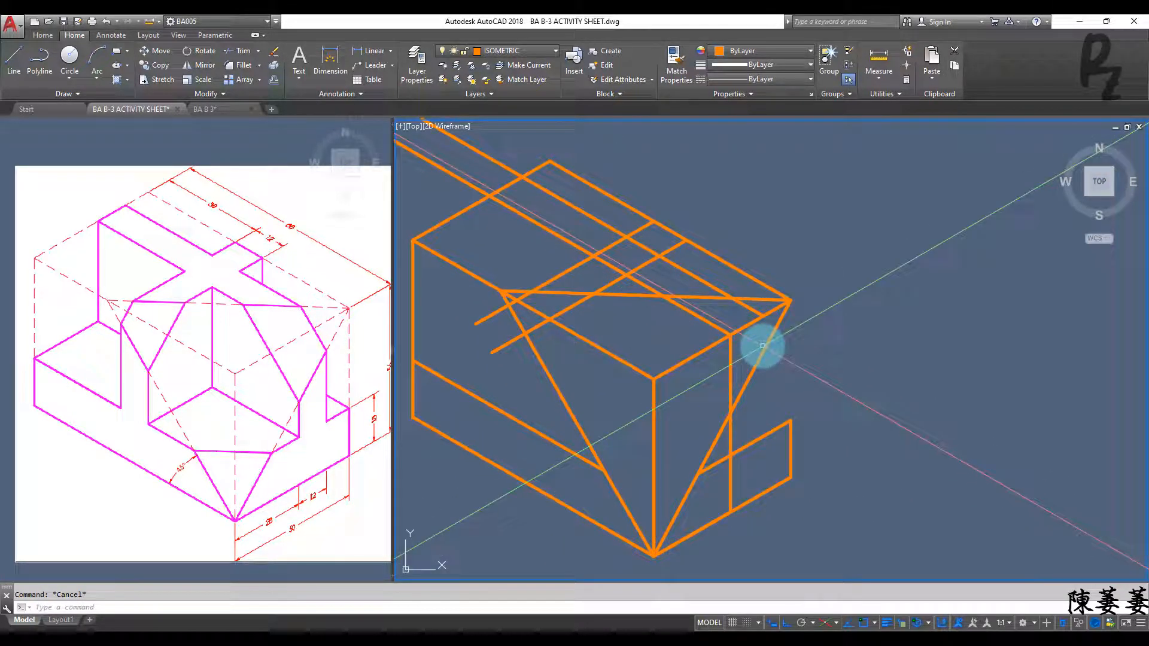
key("Return")
key("Escape")
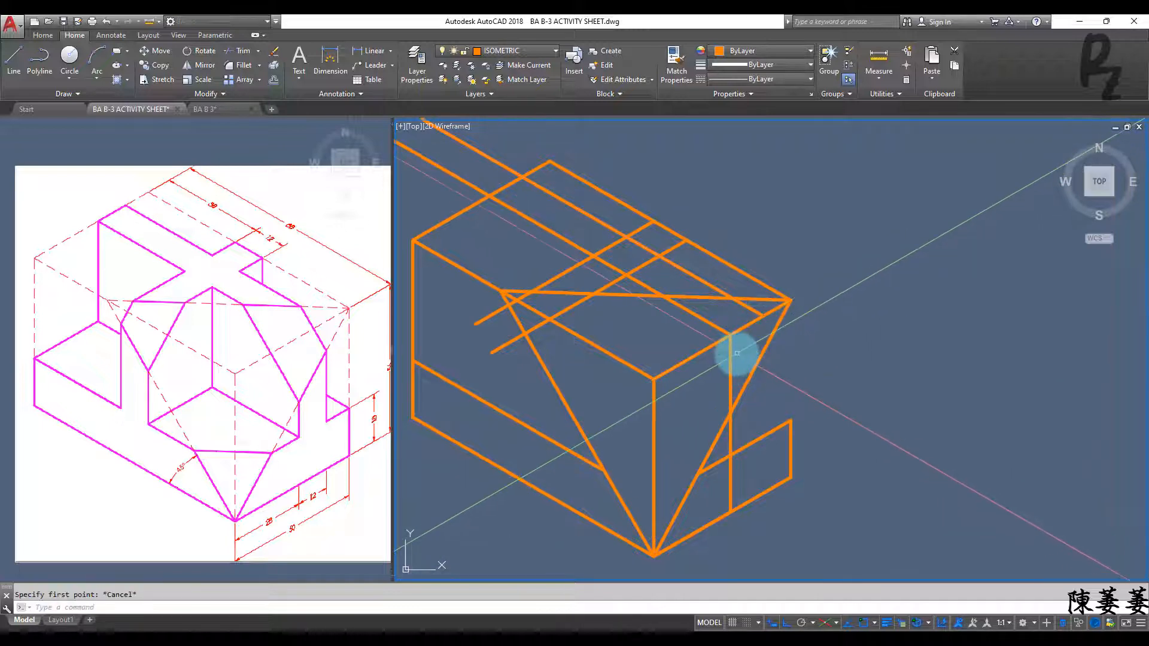
Copy the vertical line on the right face from its top end to the end of the second long top line.
left_click(735, 353)
left_click(725, 355)
type("co")
key("Return")
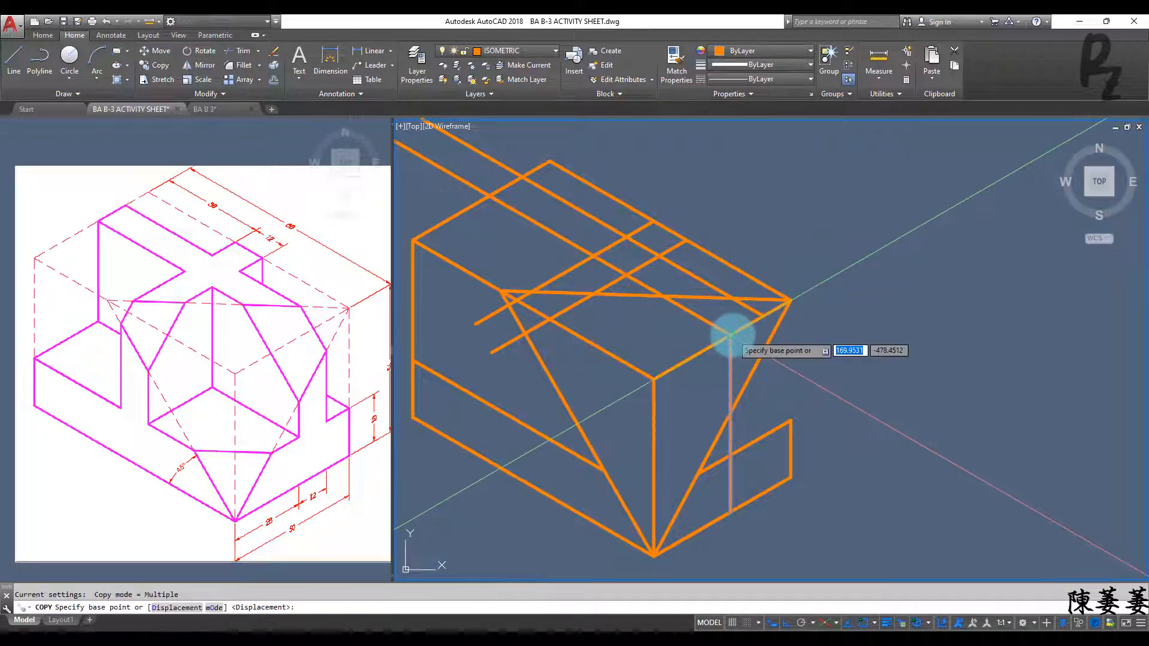
left_click(731, 333)
left_click(770, 310)
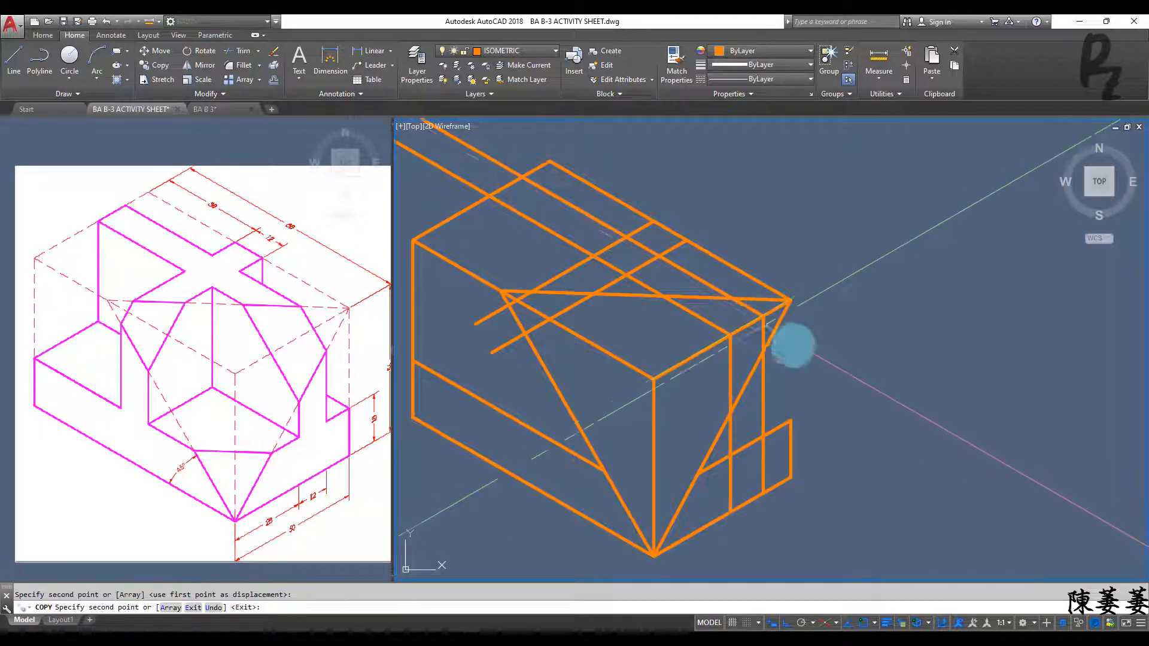
key("Escape")
Draw a line joining the two points where the lower ledge edges meet the diagonals on the left and right faces.
scroll(742, 379, "down", 3)
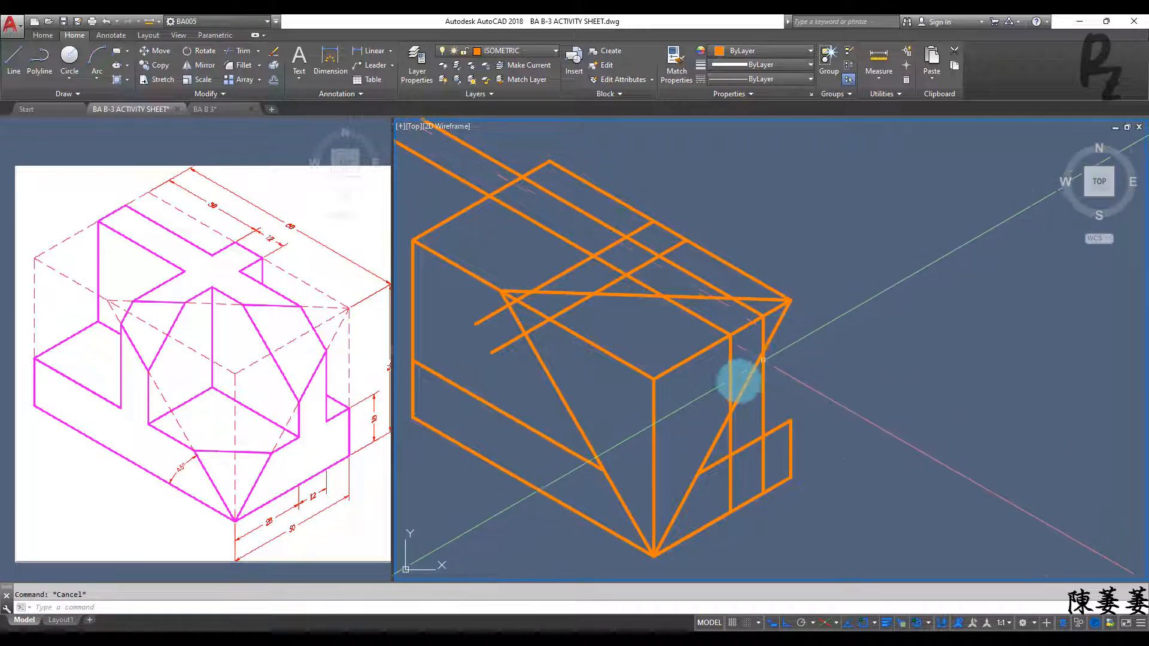
scroll(689, 426, "up", 6)
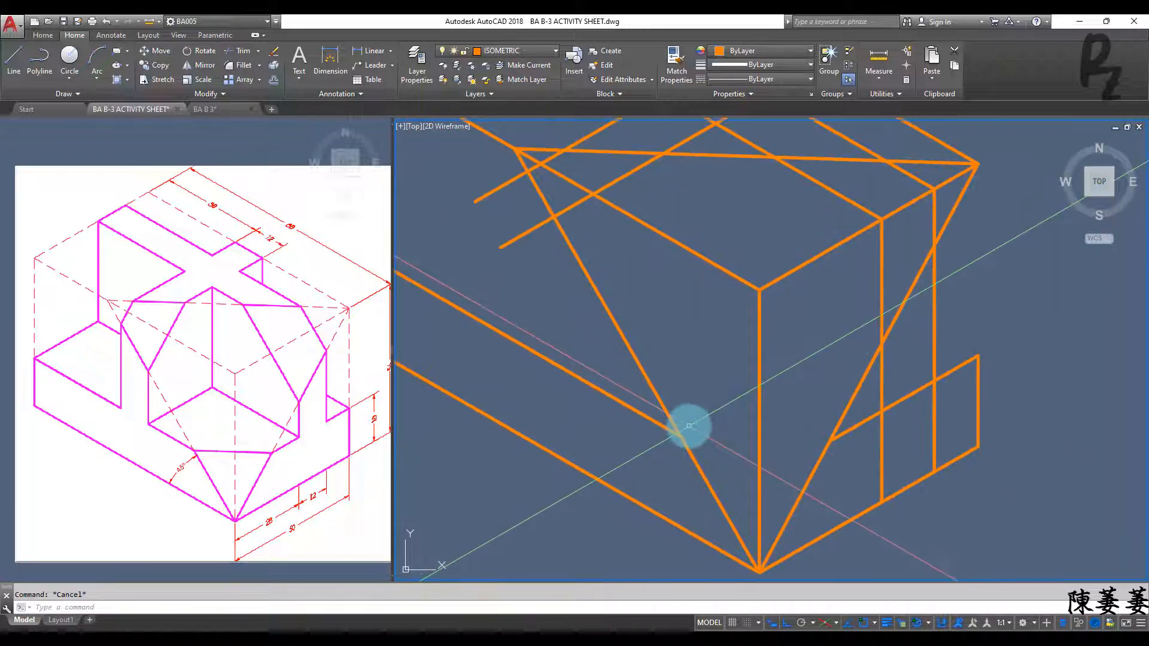
type("l")
key("space")
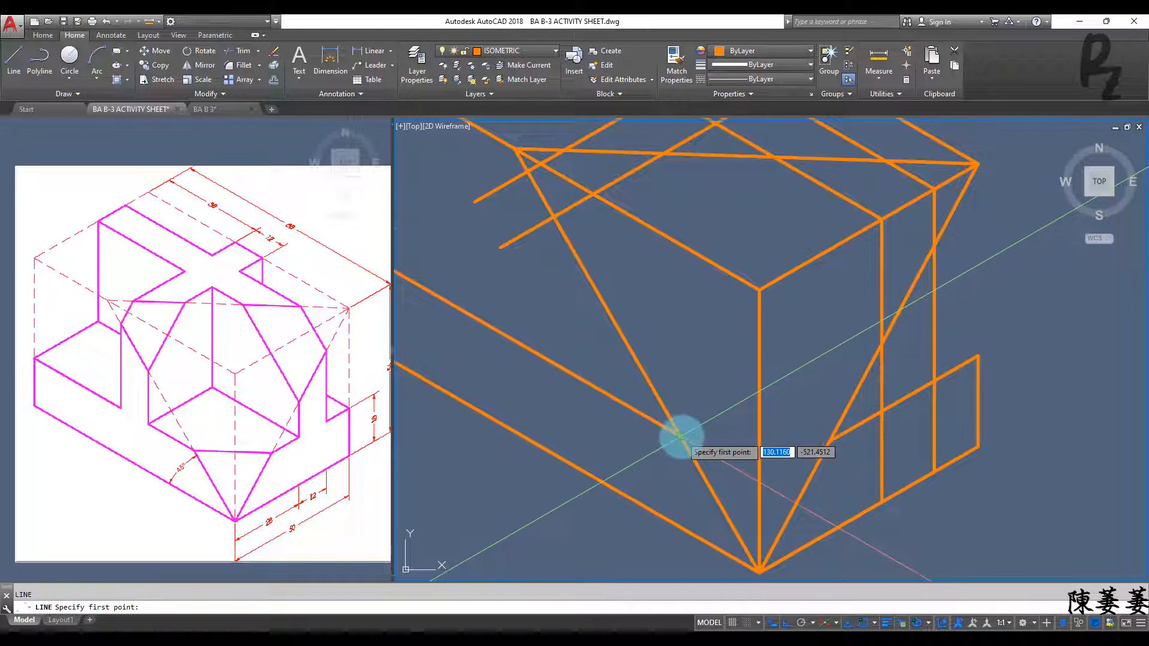
left_click(681, 438)
key("space")
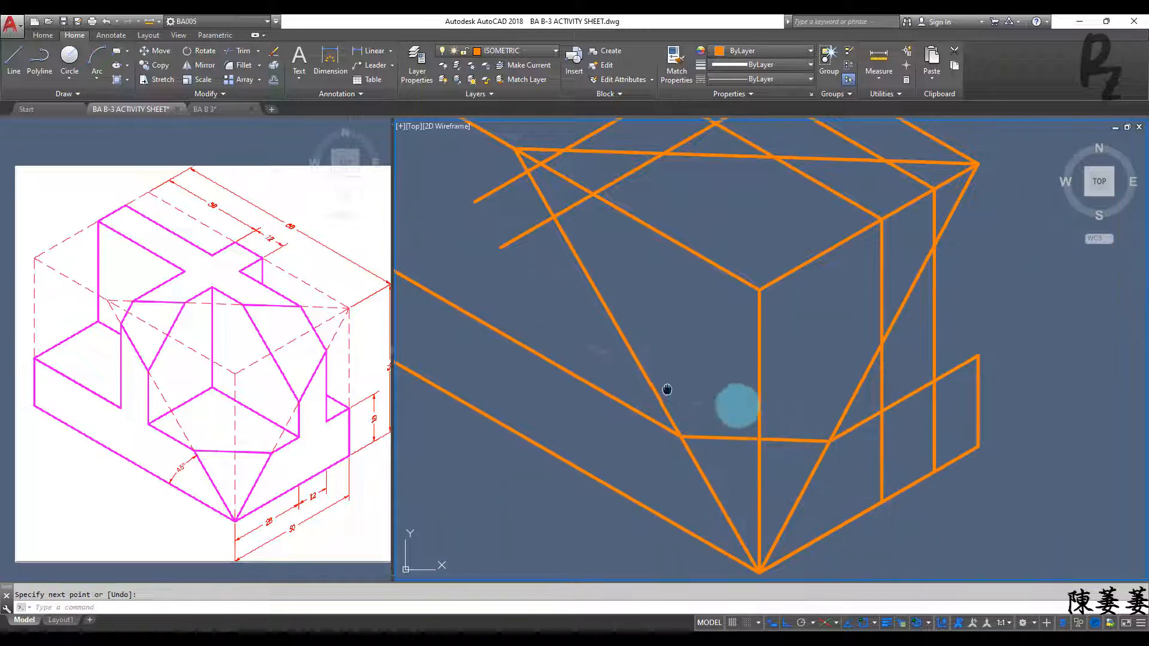
Draw a vertical line about 42 units long down the left face from where the first cross-arm line meets the front top edge.
middle_click_drag(608, 370, 752, 408)
scroll(752, 408, "down", 2)
scroll(710, 300, "up", 4)
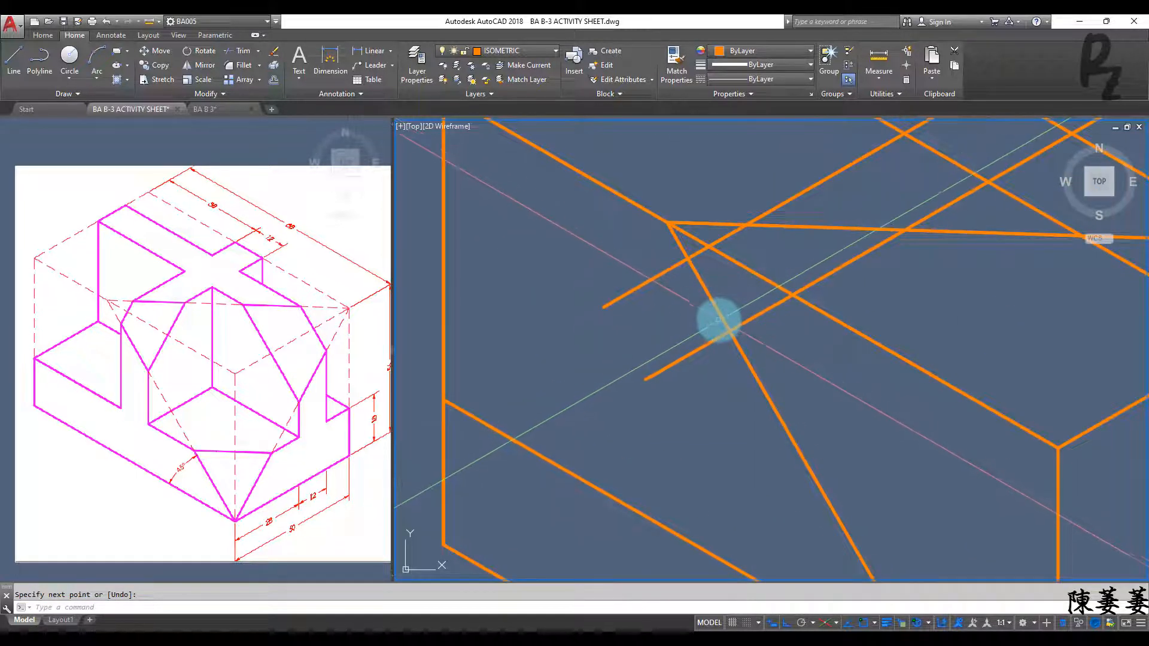
key("space")
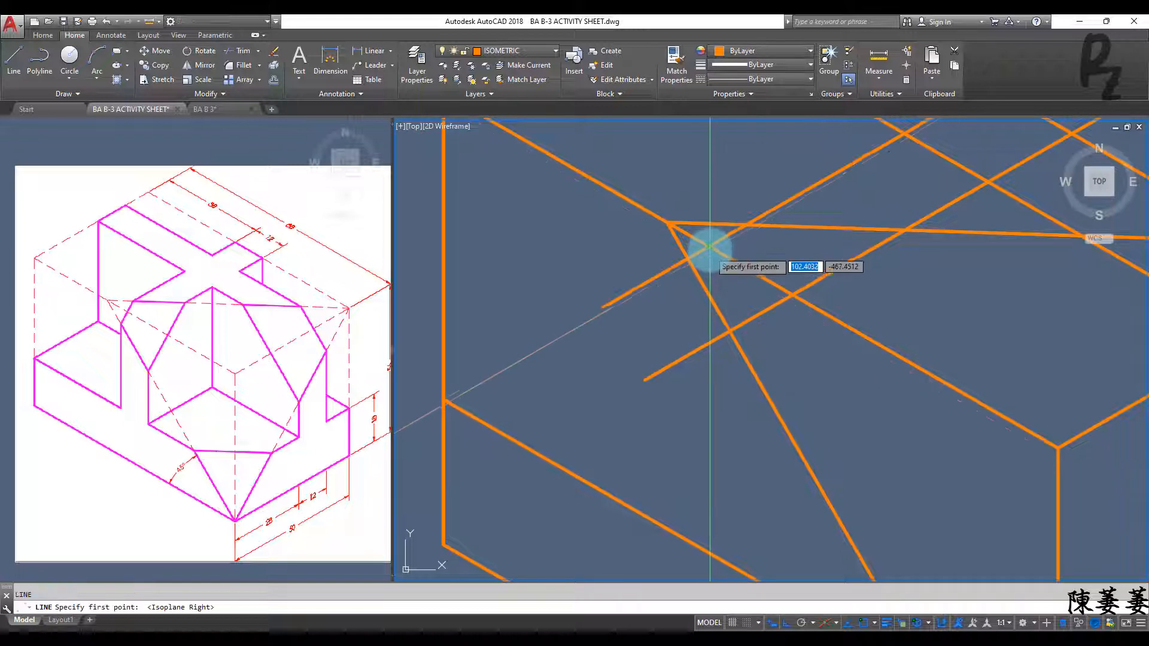
left_click(709, 247)
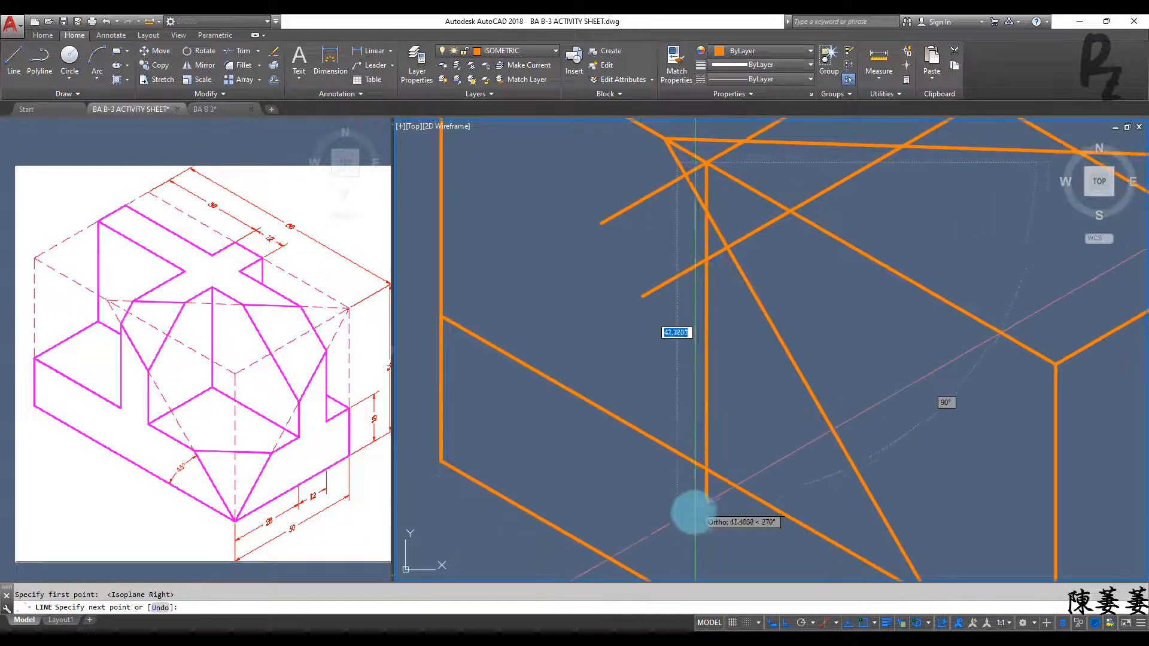
key("space")
Copy that vertical line along the front top edge to where the second cross-arm line meets it.
left_click(721, 367)
left_click(681, 388)
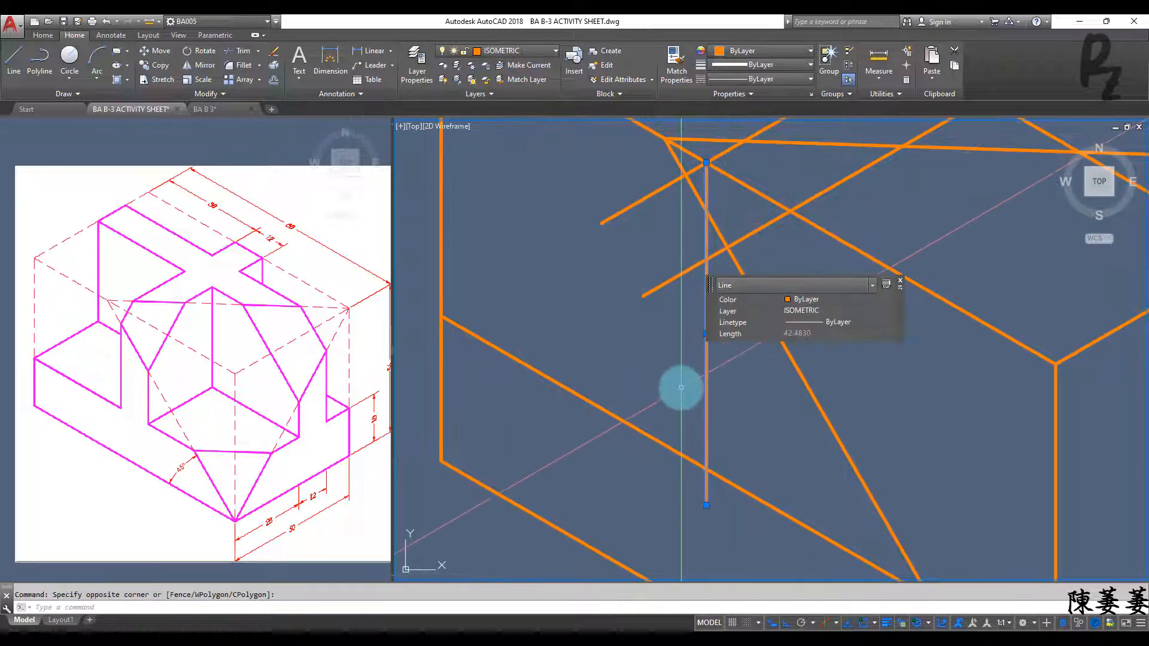
type("co")
key("space")
left_click(707, 164)
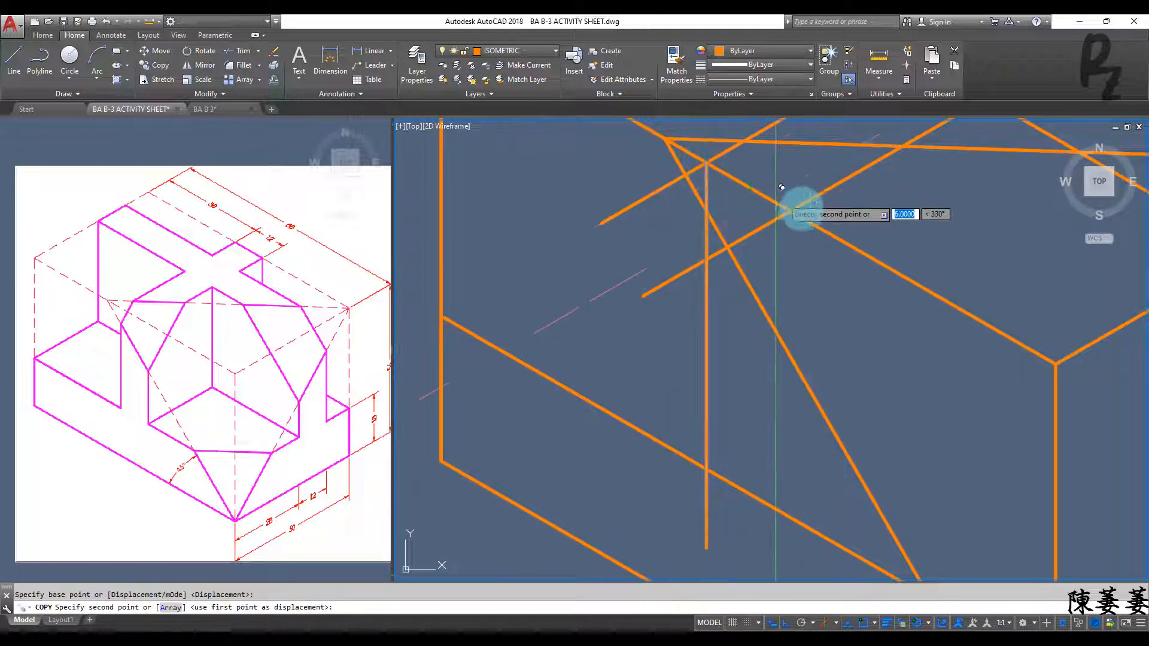
key("Escape")
scroll(737, 359, "down", 2)
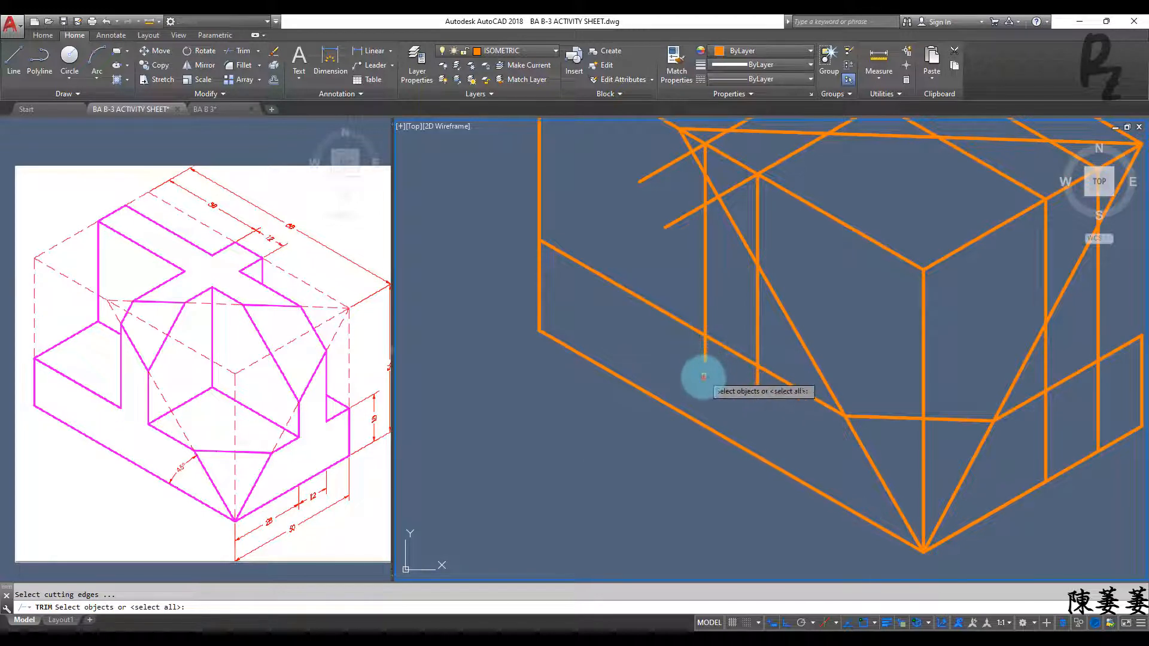
Trim both left-face verticals below the ledge edge, along with the ledge edge segment between them.
right_click(704, 376)
left_click(756, 385)
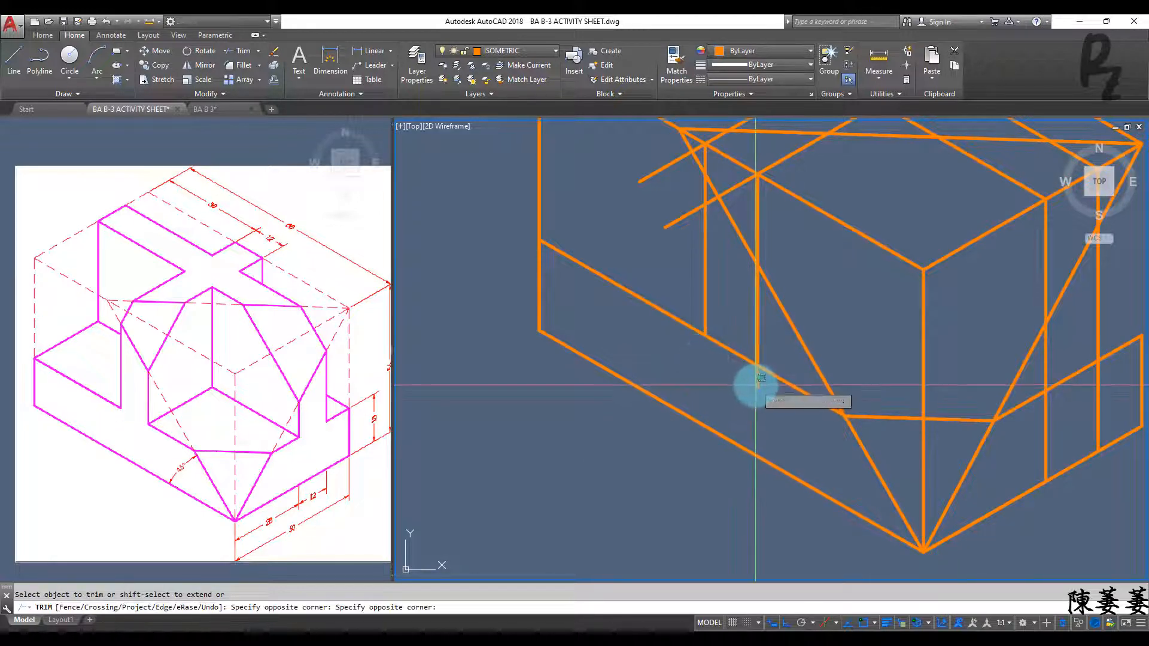
left_click(730, 368)
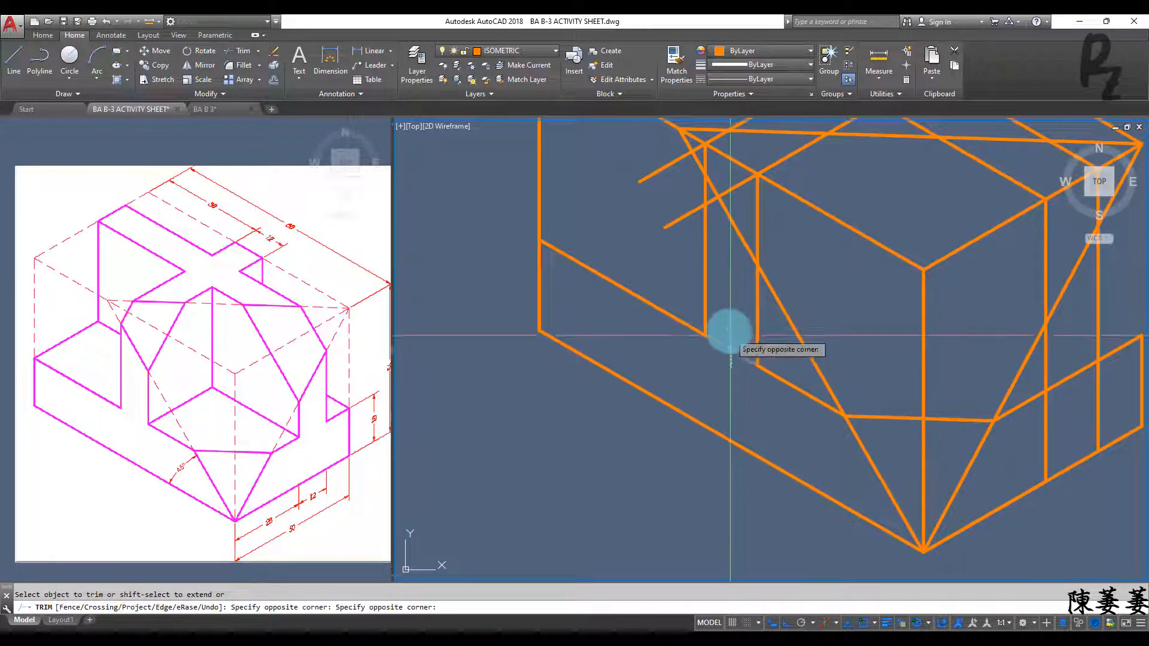
middle_click_drag(738, 359, 698, 465)
key("Escape")
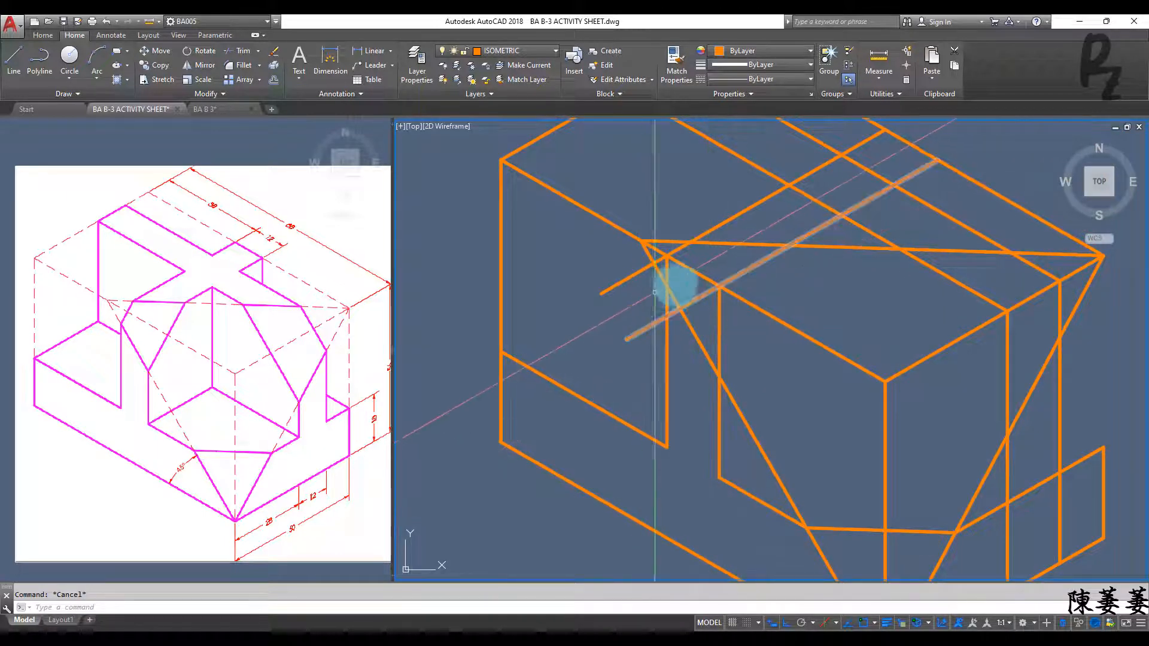
Draw a line from where the left-face diagonal crosses the first vertical to where the first cross-arm line meets the slanted top line.
middle_click_drag(677, 279, 642, 323)
middle_click_drag(754, 322, 694, 324)
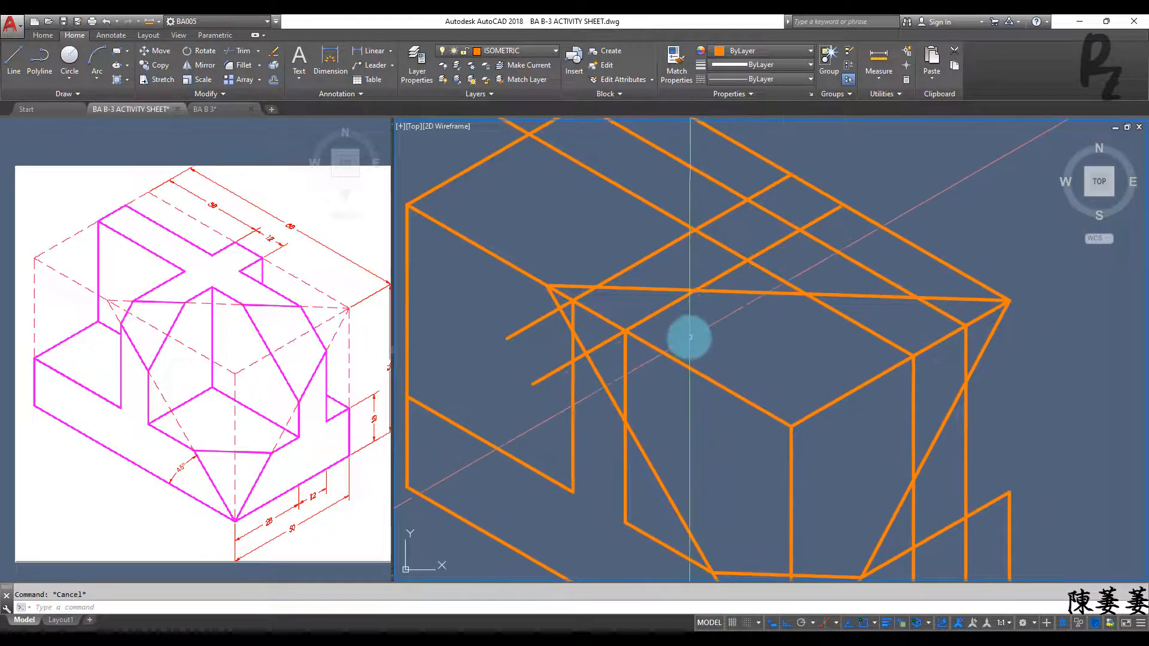
key("Return")
left_click(572, 330)
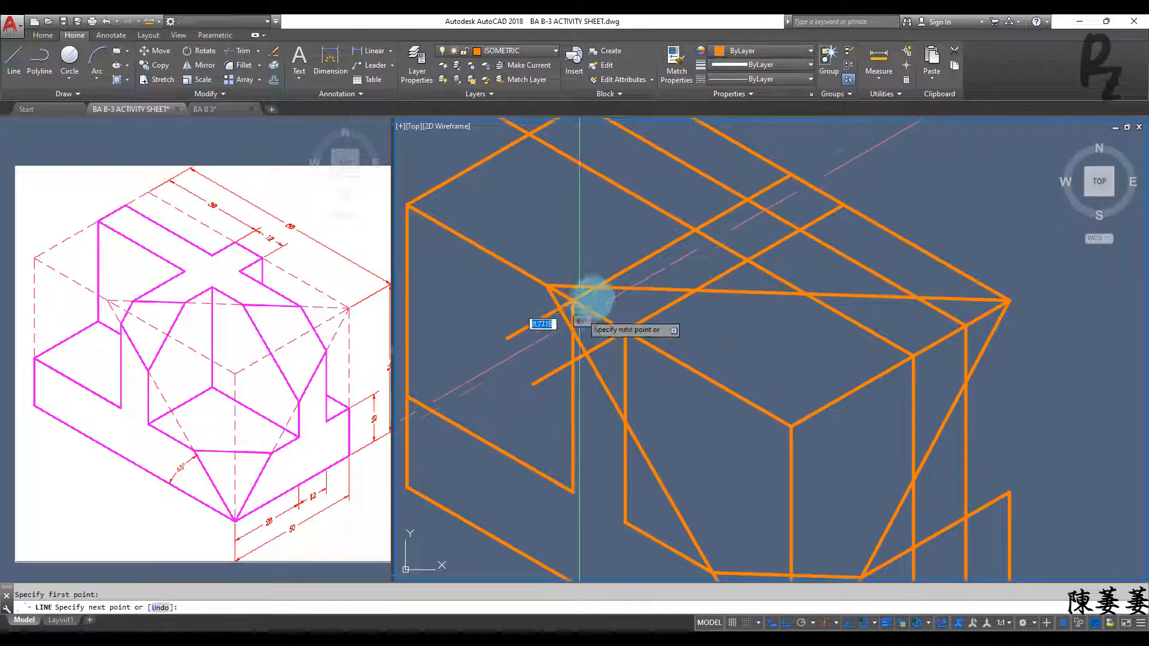
left_click(597, 288)
key("Return")
Draw a line from where the left-face diagonal crosses the second vertical to where the second cross-arm line meets the slanted top line.
type("l")
key("Return")
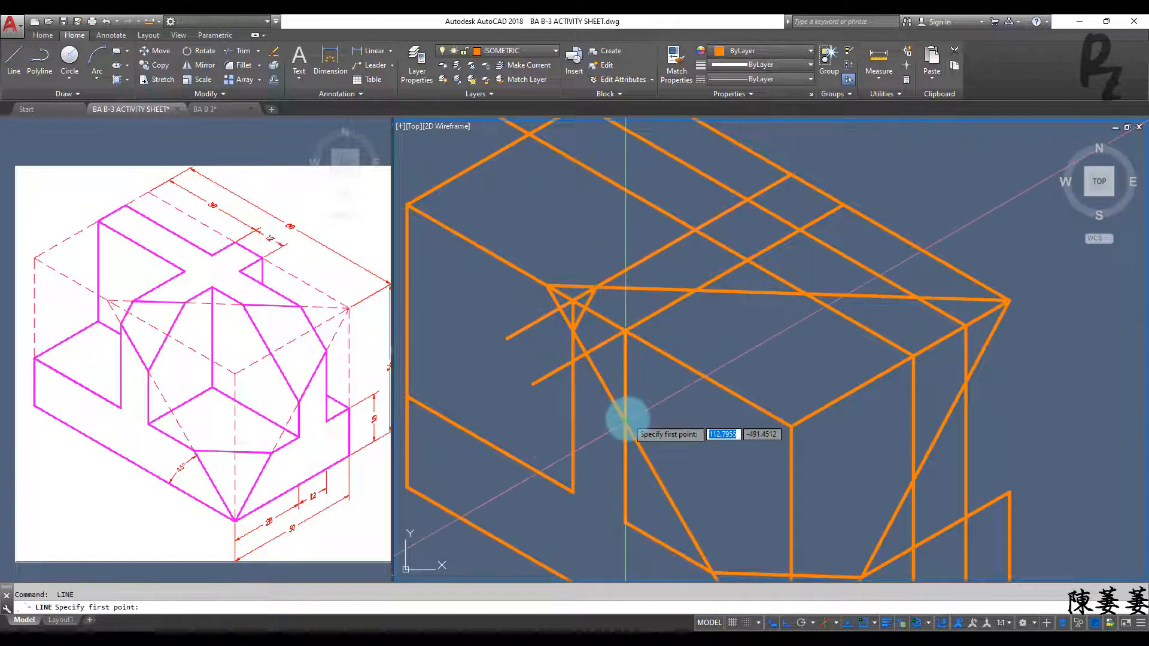
left_click(625, 421)
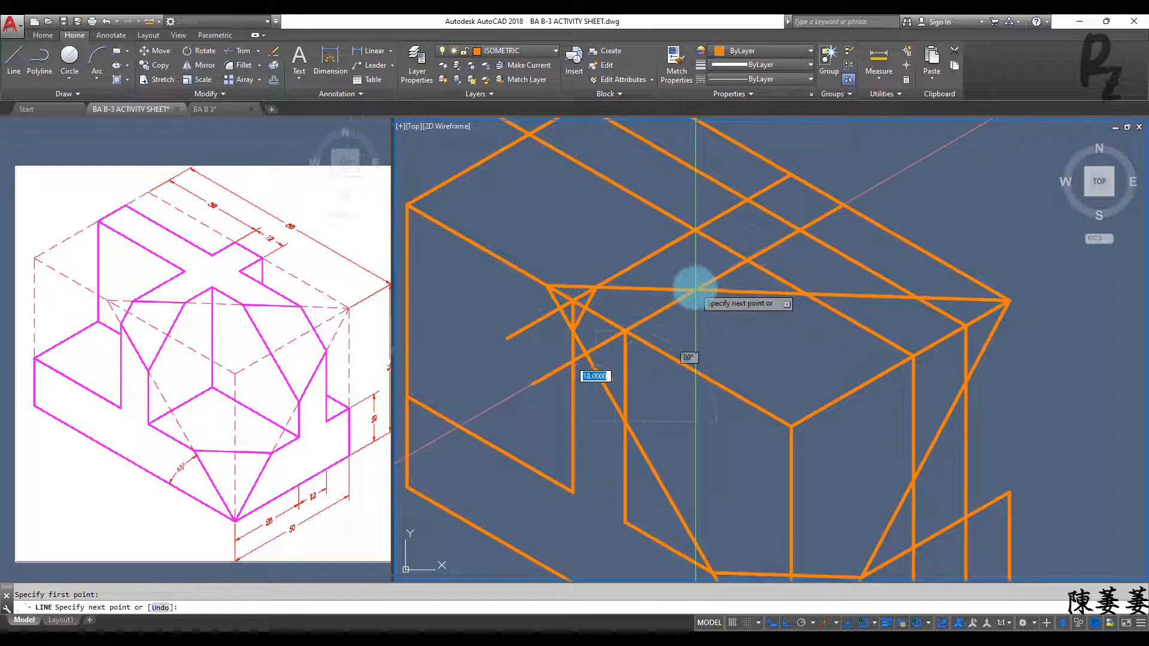
key("Escape")
key("Escape")
Draw a line from where the front long top line meets the slanted top line to the diagonal's crossing with the right face's first vertical.
middle_click_drag(698, 390, 645, 258)
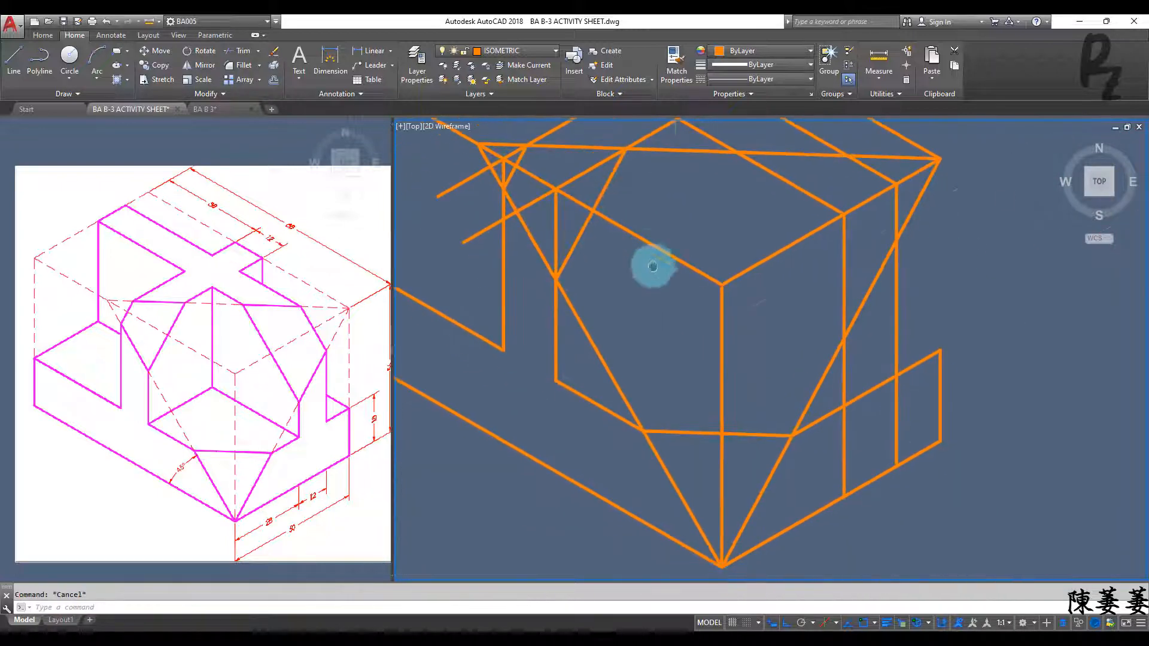
scroll(721, 411, "up", 2)
scroll(708, 470, "down", 2)
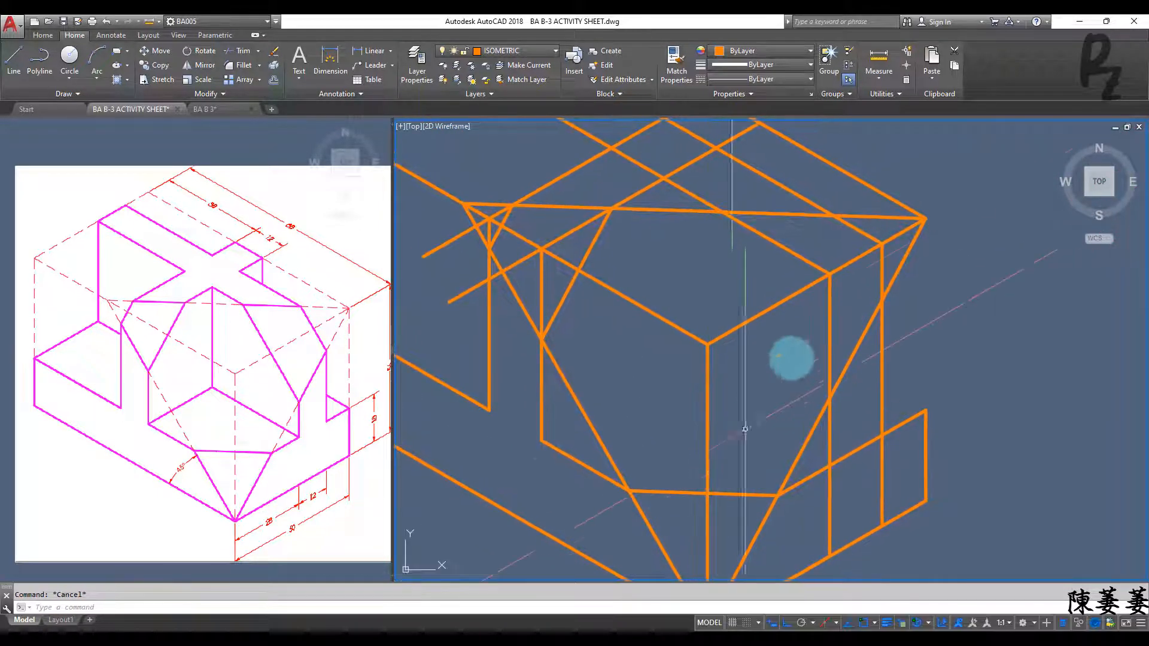
key("Return")
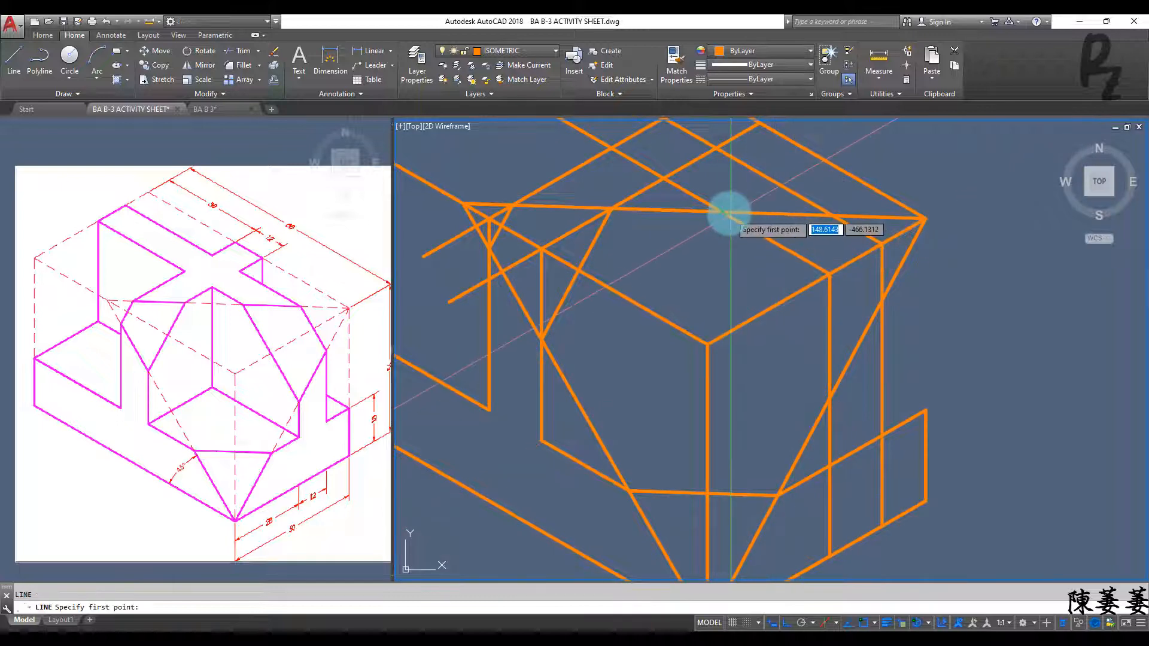
left_click(722, 213)
left_click(829, 397)
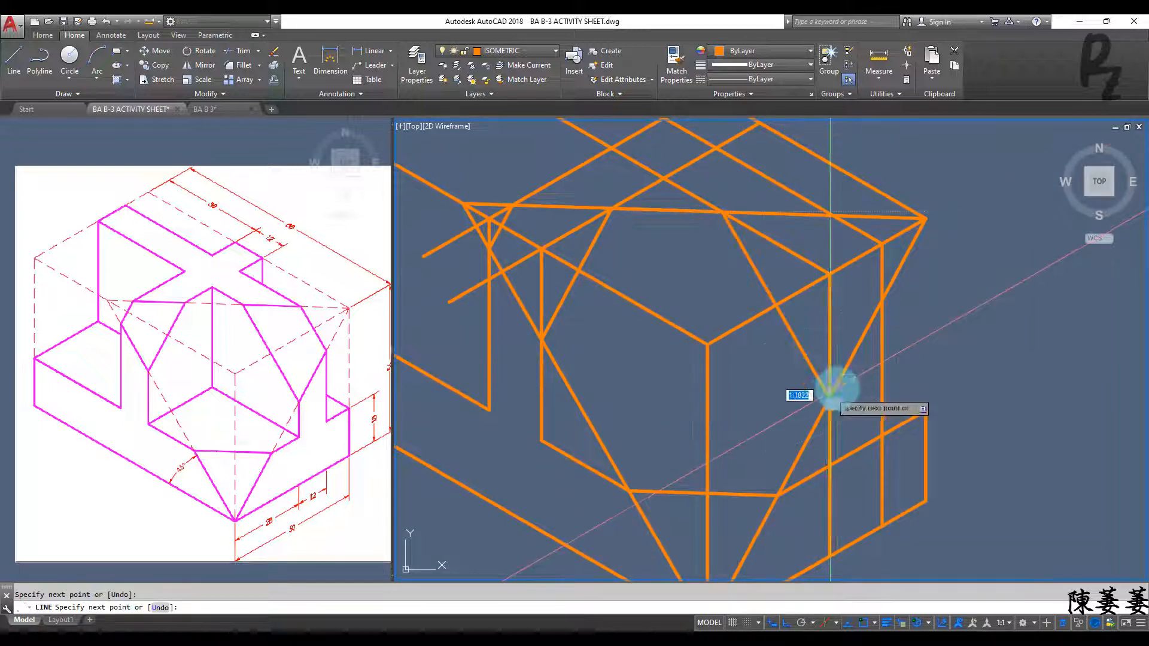
key("Return")
Draw a line from where the rear long top line meets the slanted top line to the diagonal's crossing with the right face's second vertical.
key("Return")
left_click(834, 216)
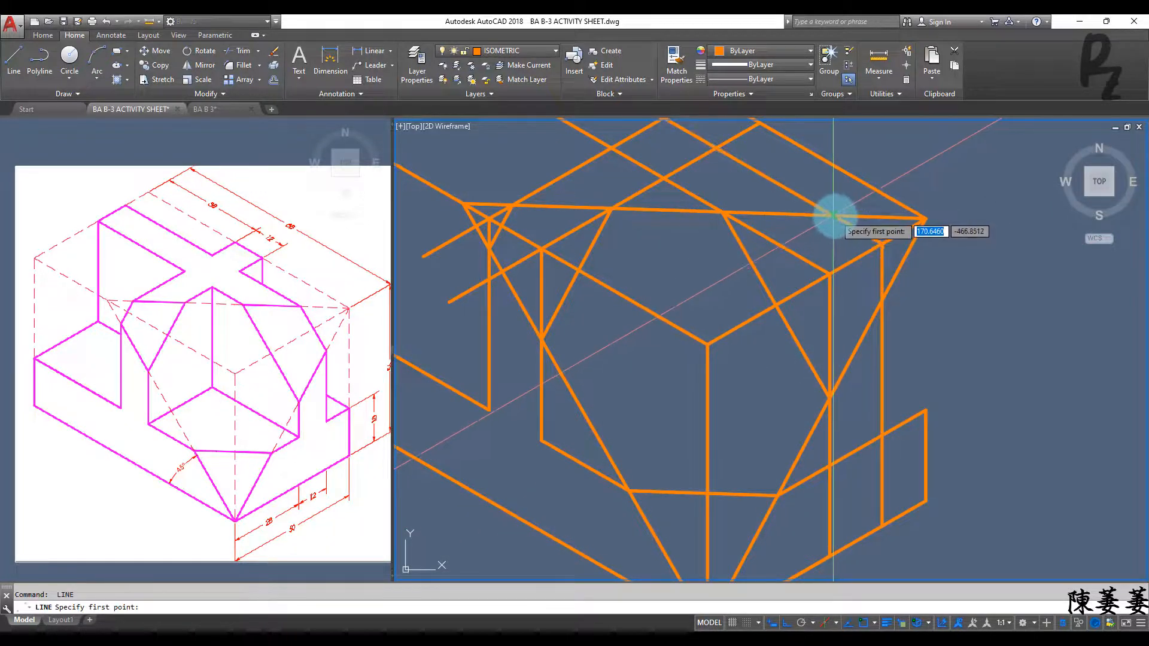
key("Escape")
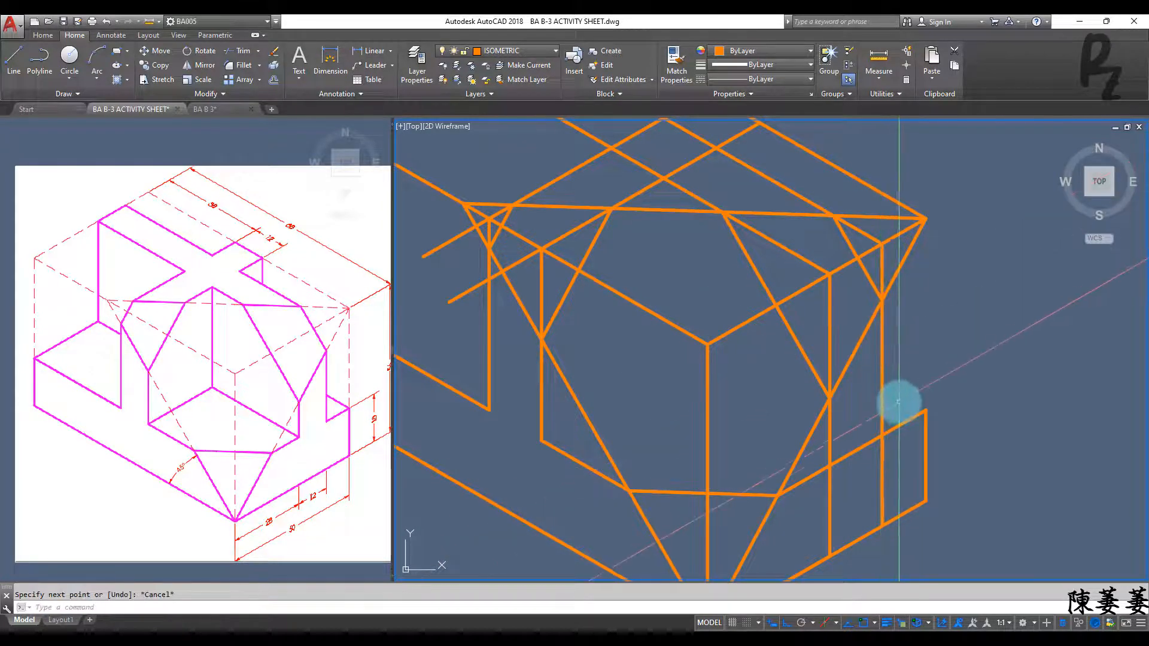
Draw a line in the left isoplane from the right ledge's upper outer corner back past the right face's second vertical.
mouse_move(878, 439)
middle_mouse_down()
mouse_move(910, 441)
mouse_move(901, 441)
middle_mouse_up()
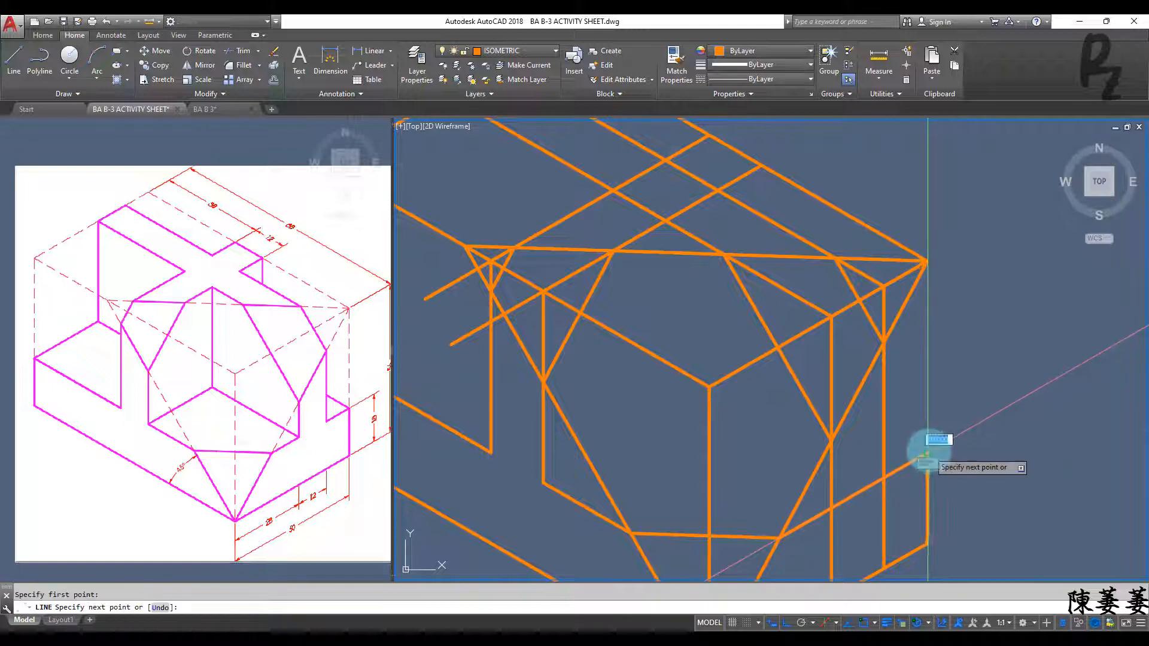
key("F5")
scroll(847, 412, "up", 4)
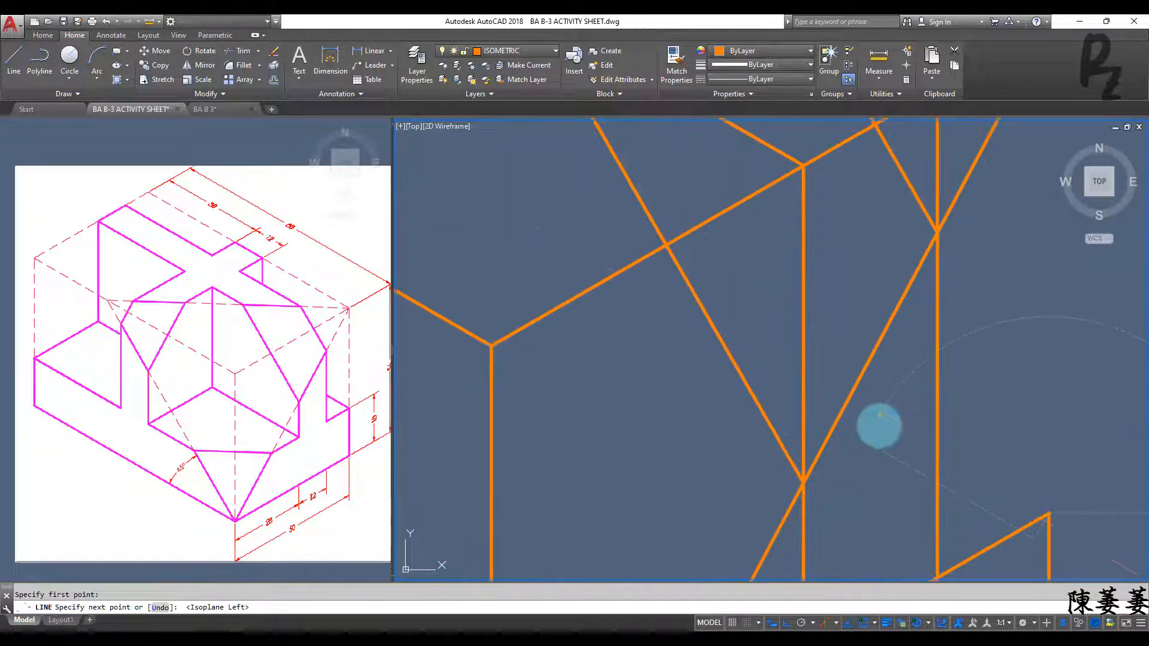
left_click(879, 415)
key("Escape")
Trim the part of the right ledge's back line that extends beyond the second vertical.
key("Return")
key("Return")
left_click(908, 463)
left_click(892, 409)
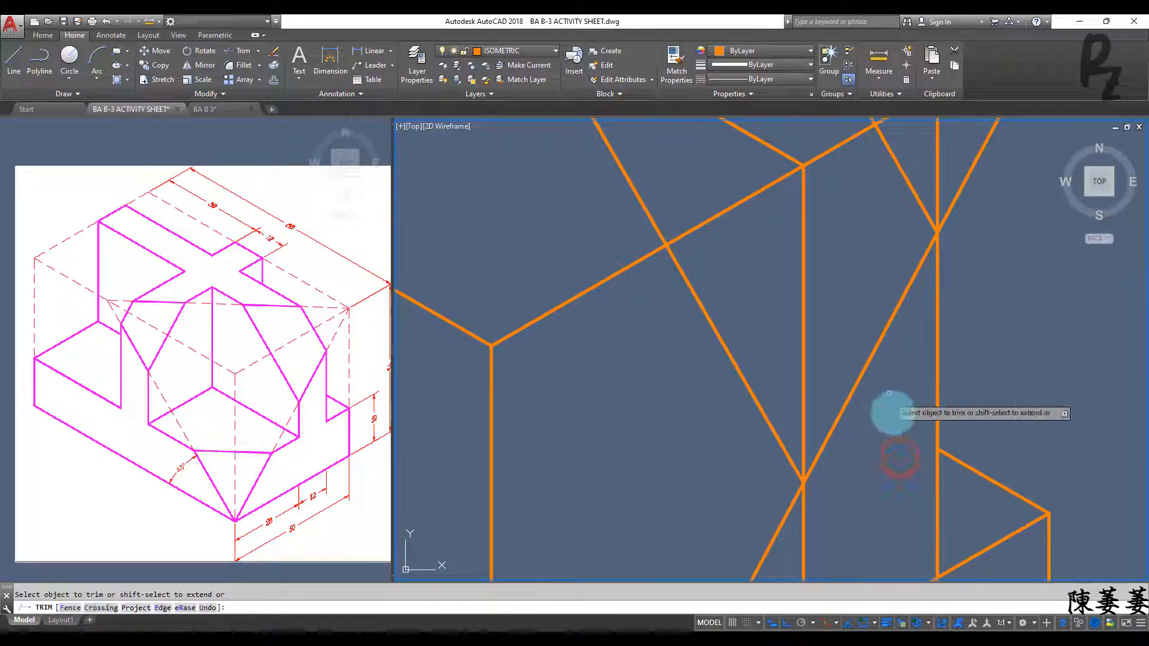
key("Escape")
key("Escape")
Draw a vertical line from where the front long top line meets the left end's top edge down past the left ledge edge.
scroll(897, 427, "down", 4)
middle_click_drag(892, 440, 861, 469)
scroll(826, 405, "down", 5)
scroll(752, 329, "up", 5)
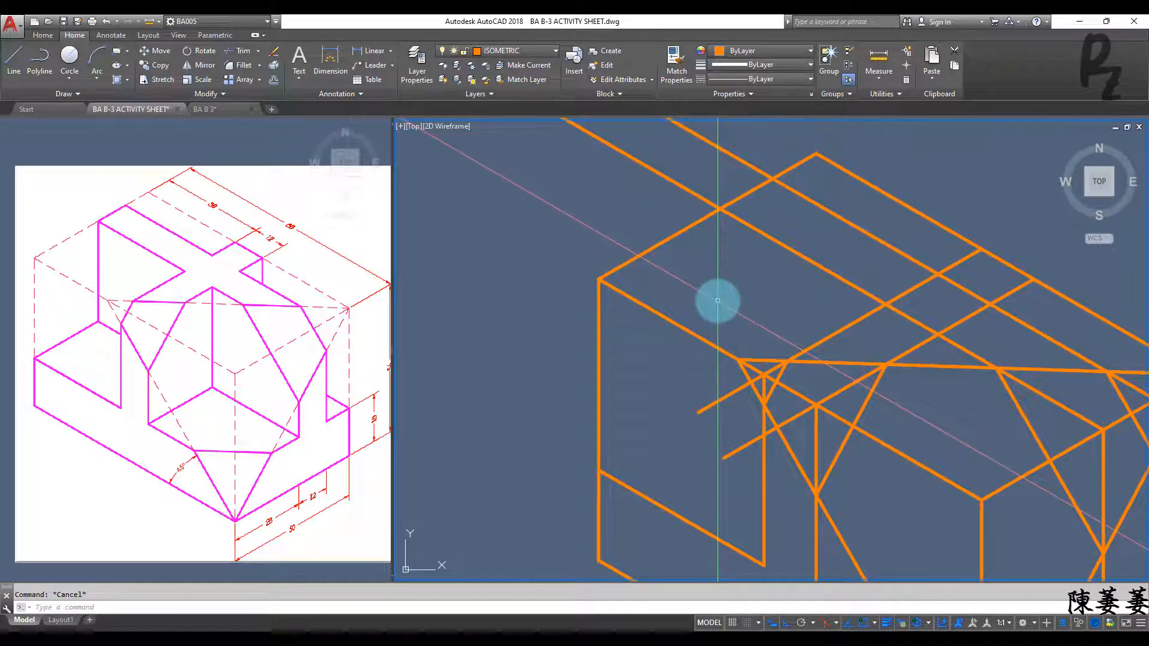
key("Return")
left_click(720, 209)
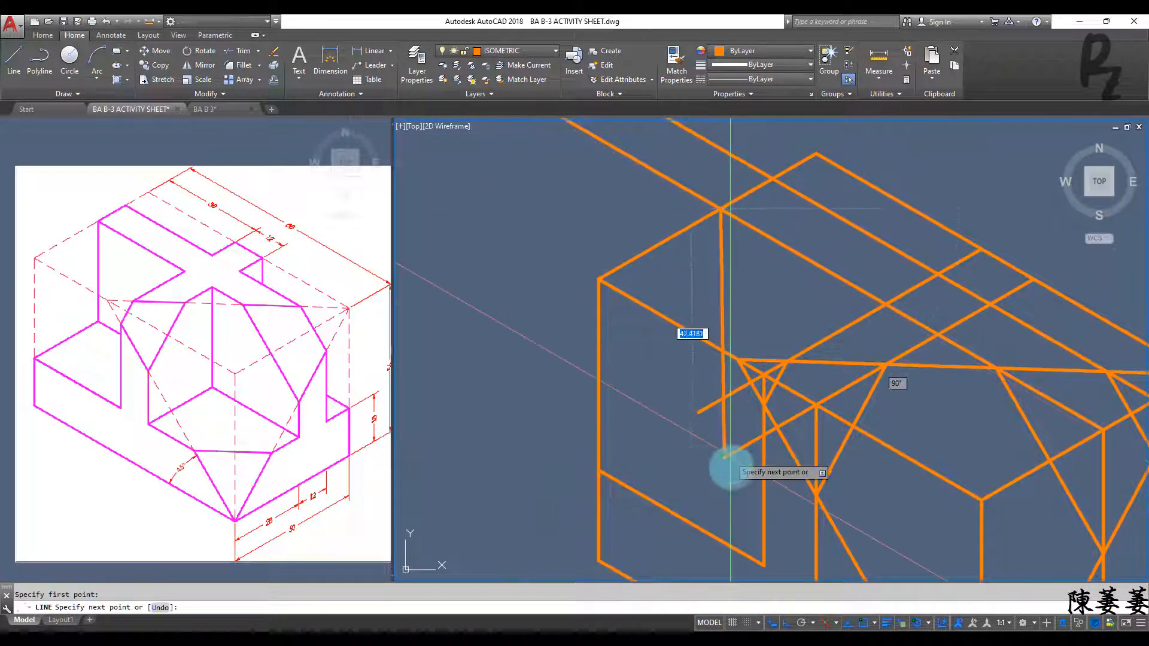
middle_click_drag(726, 539, 713, 483)
left_click(715, 498)
right_click(605, 408)
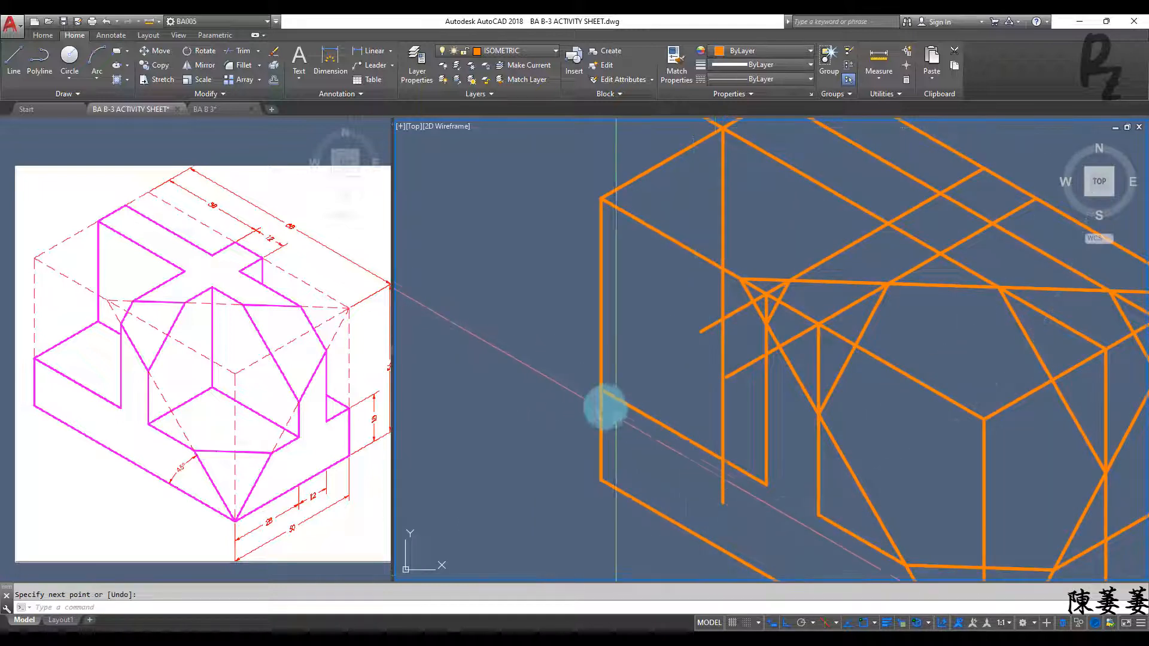
Copy the left end's top edge from its outer corner straight down to the left ledge's upper corner.
left_click(644, 164)
left_click(630, 190)
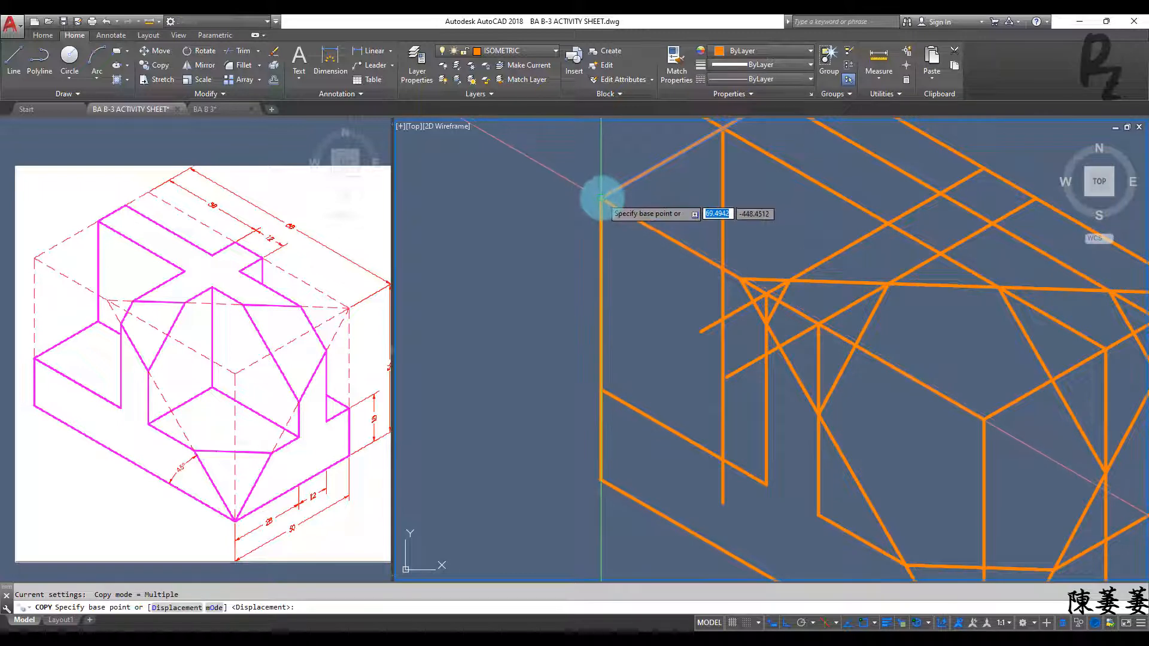
left_click(601, 198)
key("Escape")
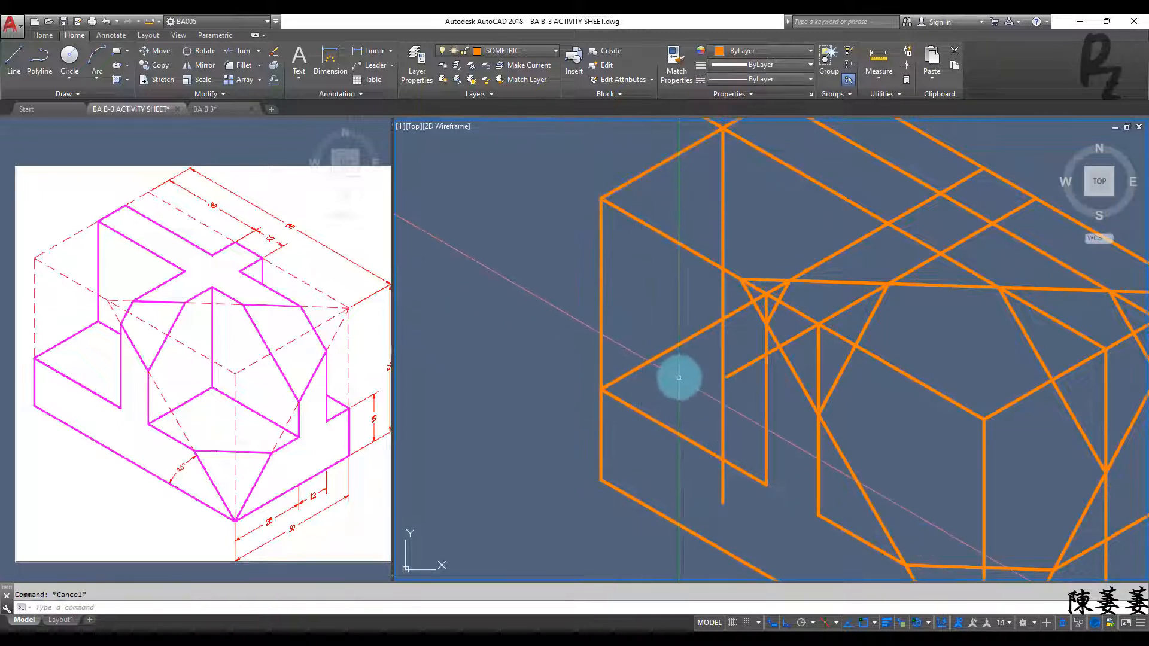
Trim the new left vertical below the copied ledge edge.
middle_click_drag(677, 377, 624, 414)
left_click(651, 369)
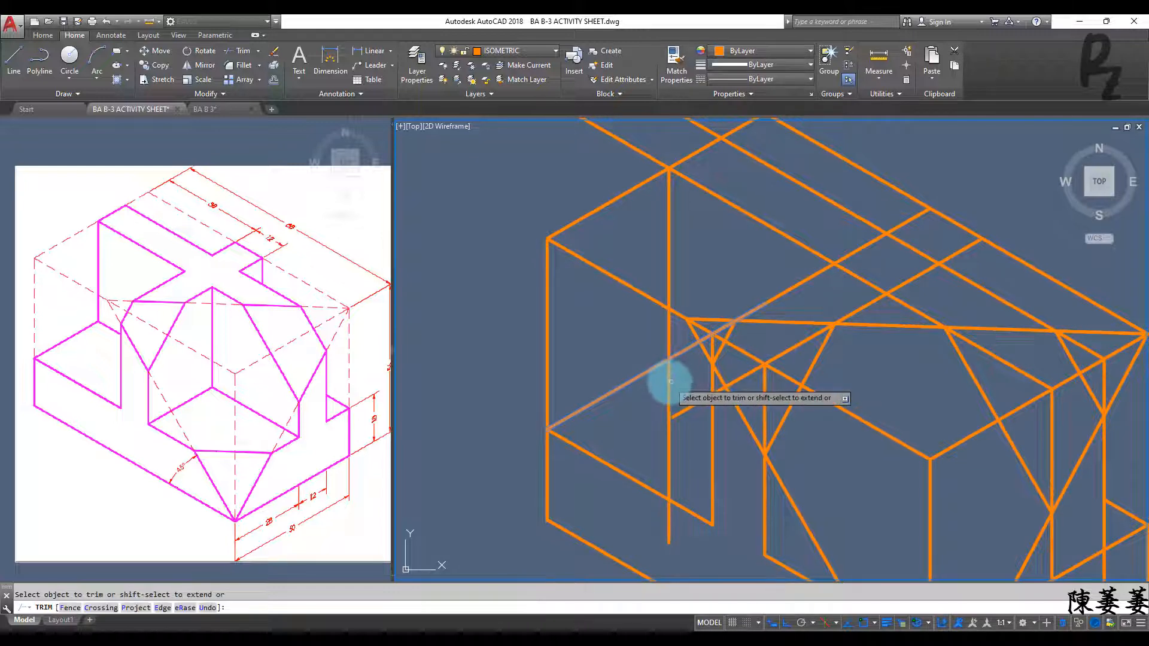
left_click(669, 382)
key("space")
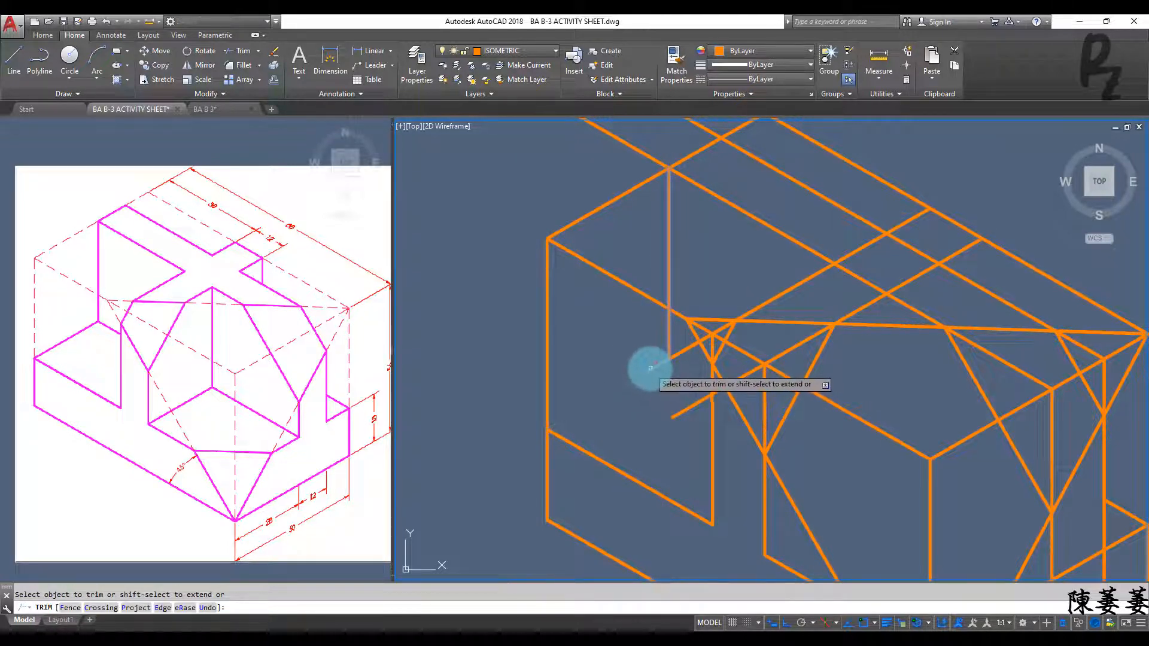
Trim the part of the copied left ledge edge that extends beyond the vertical.
left_click(682, 352)
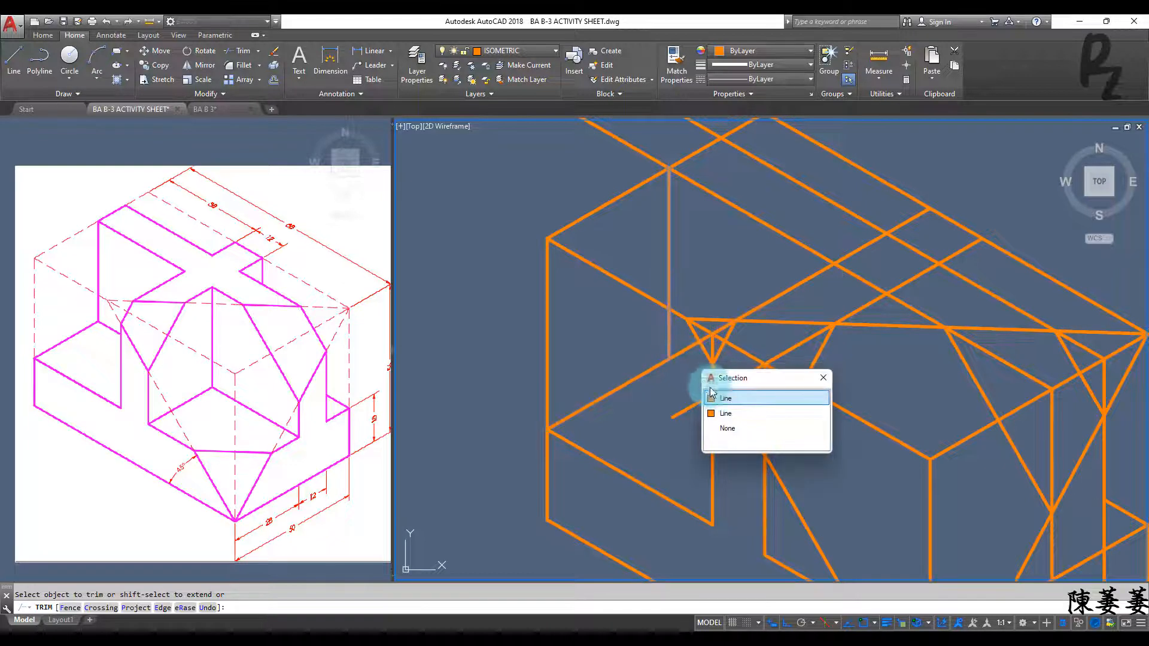
left_click(736, 398)
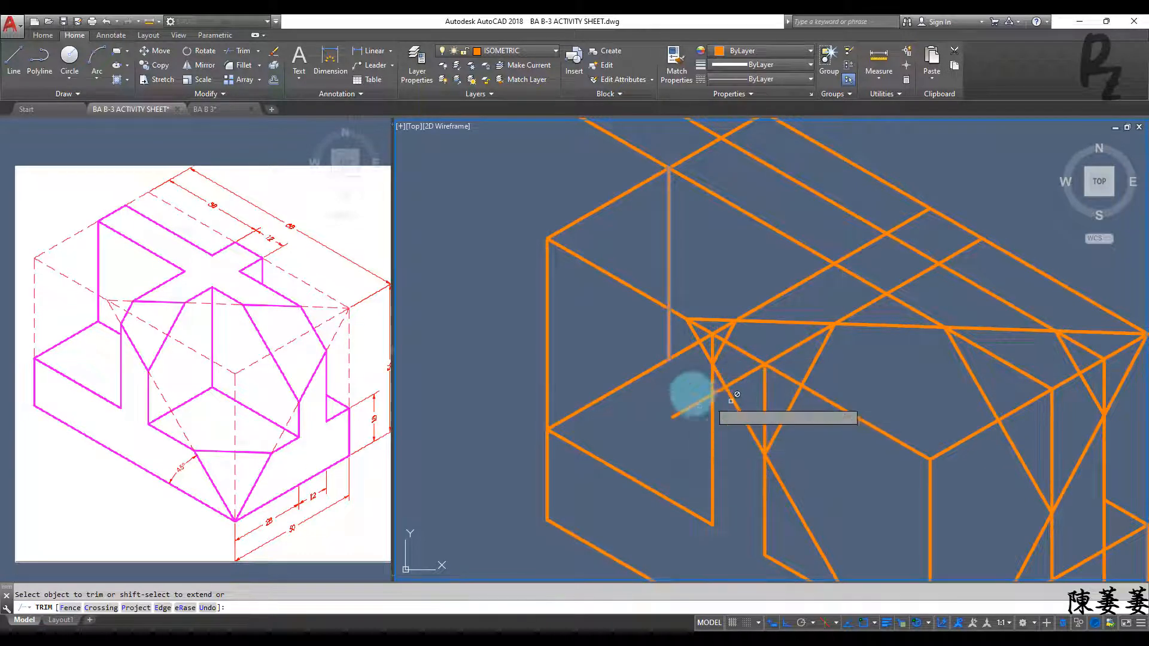
key("Escape")
type("tr")
key("Return")
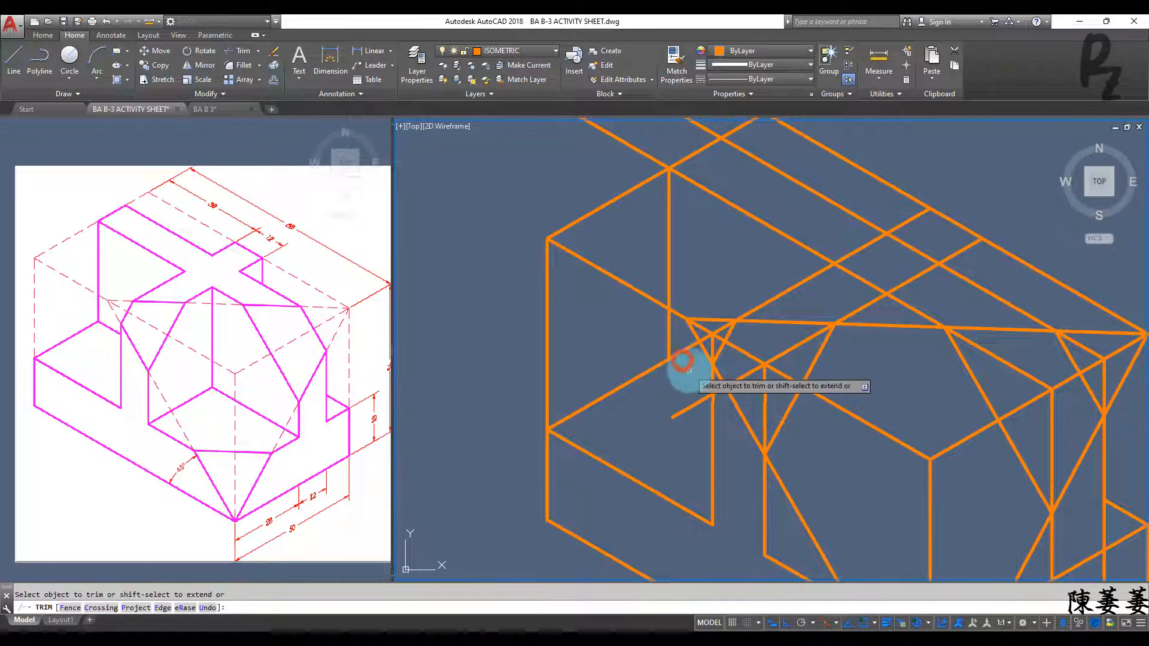
key("Escape")
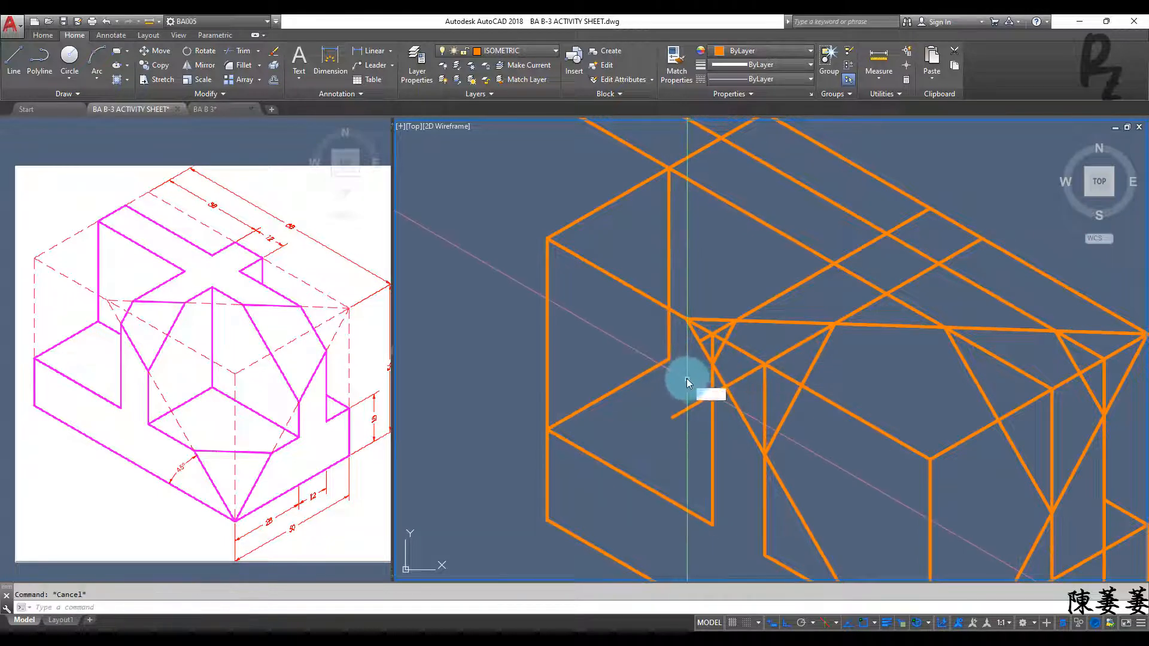
Draw a line from the left ledge's inner corner, parallel to the front long edge, past the ledge's inner front vertical.
type("l")
key("Return")
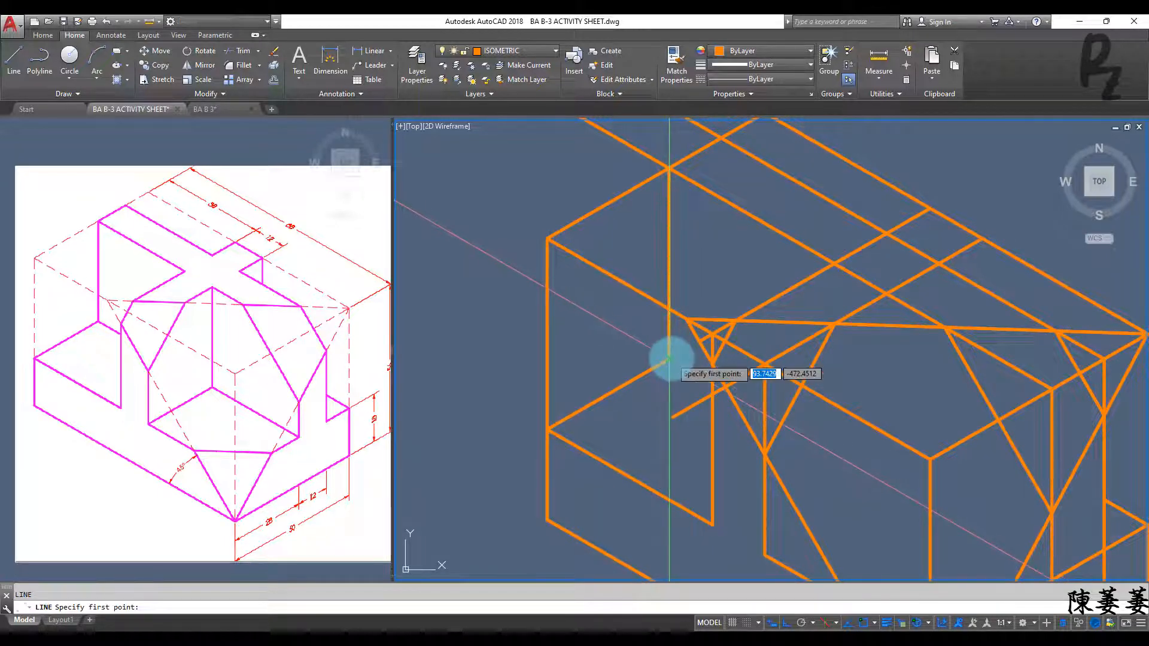
left_click(672, 362)
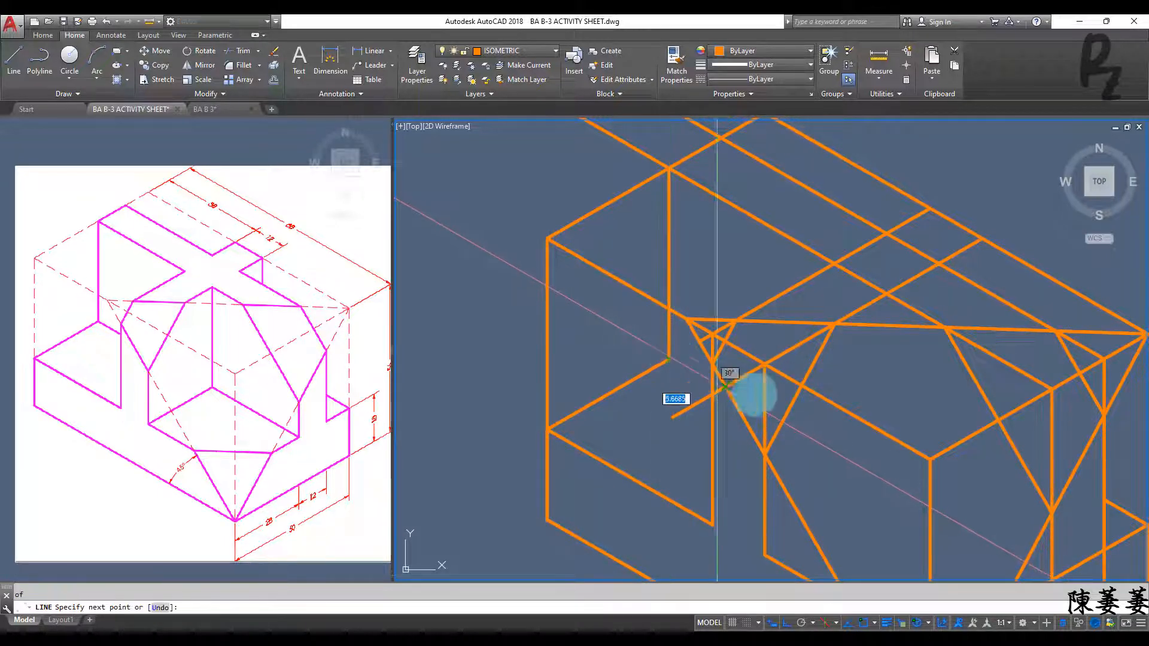
key("Escape")
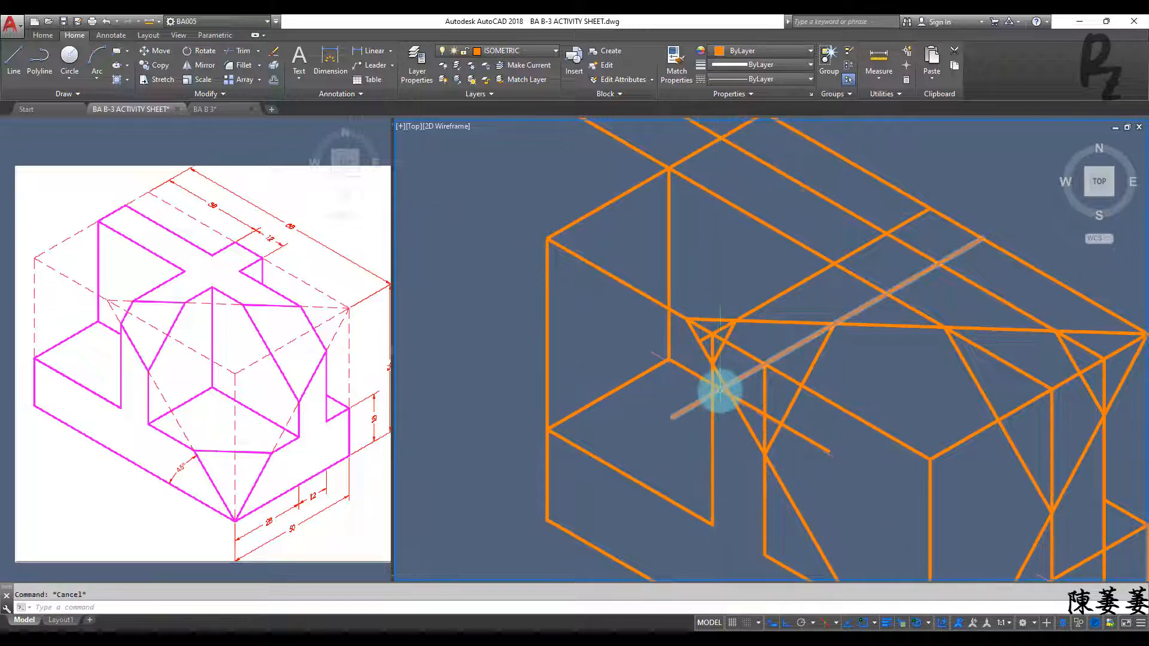
Trim the part of the new ledge line that extends beyond the ledge's inner front vertical.
scroll(712, 421, "up", 3)
key("Return")
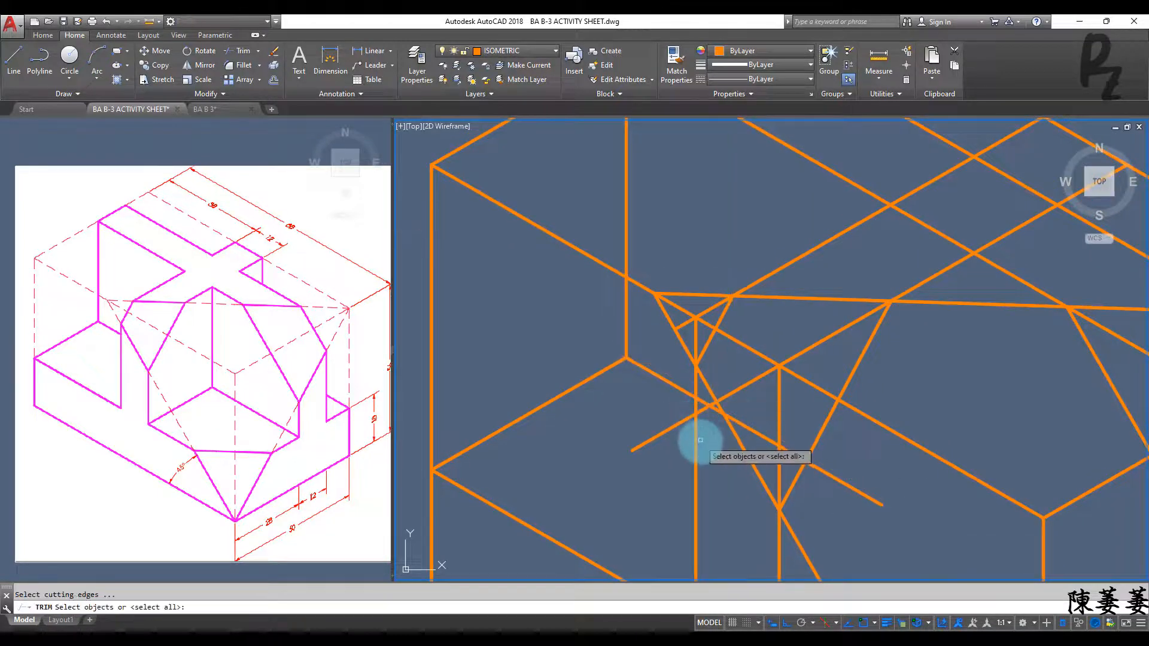
key("Return")
left_click(758, 419)
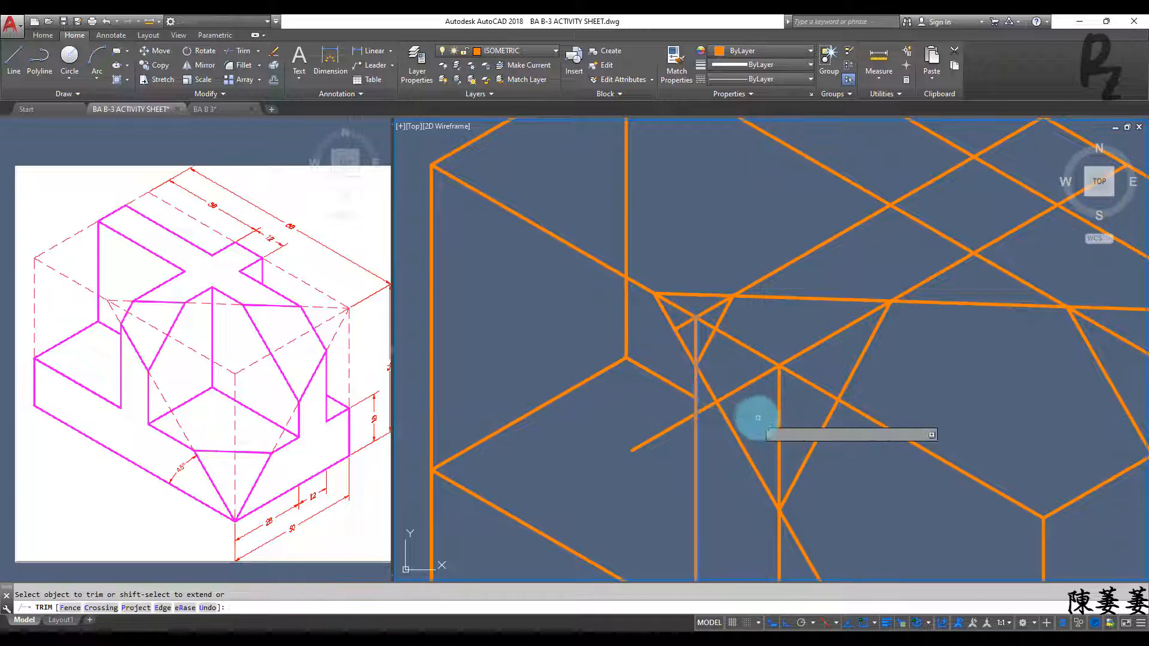
key("Escape")
Trim the three construction edges meeting at the block's outer upper-left corner above the left ledge.
scroll(747, 421, "down", 2)
middle_click_drag(706, 441, 630, 446)
middle_click_drag(552, 327, 618, 394)
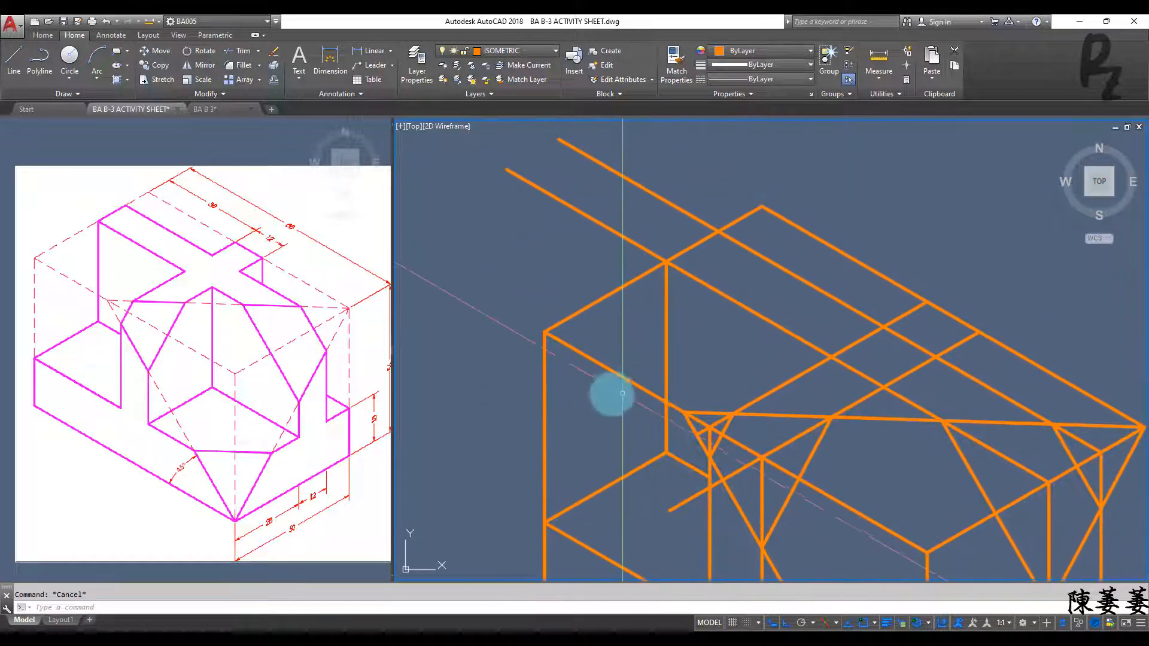
key("Return")
left_click(564, 379)
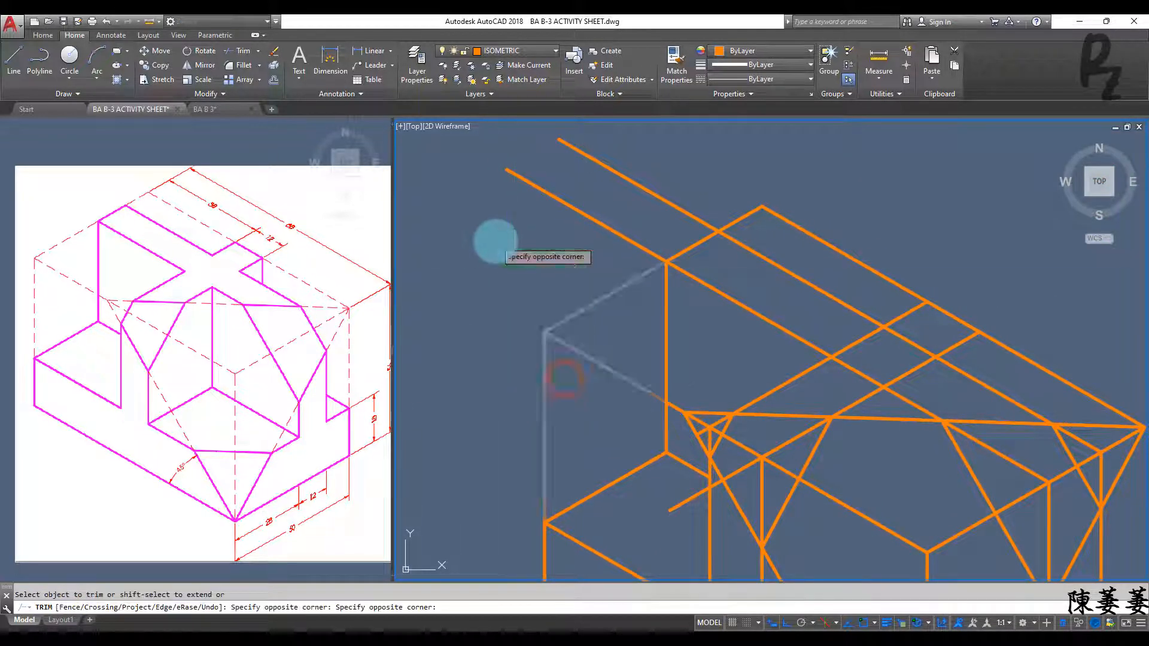
left_click(495, 241)
key("Escape")
Trim the lines crossing at the left tip of the diagonal face and erase the three leftover segments.
scroll(597, 368, "down", 2)
middle_click_drag(597, 368, 502, 294)
scroll(566, 327, "up", 2)
scroll(567, 327, "up", 2)
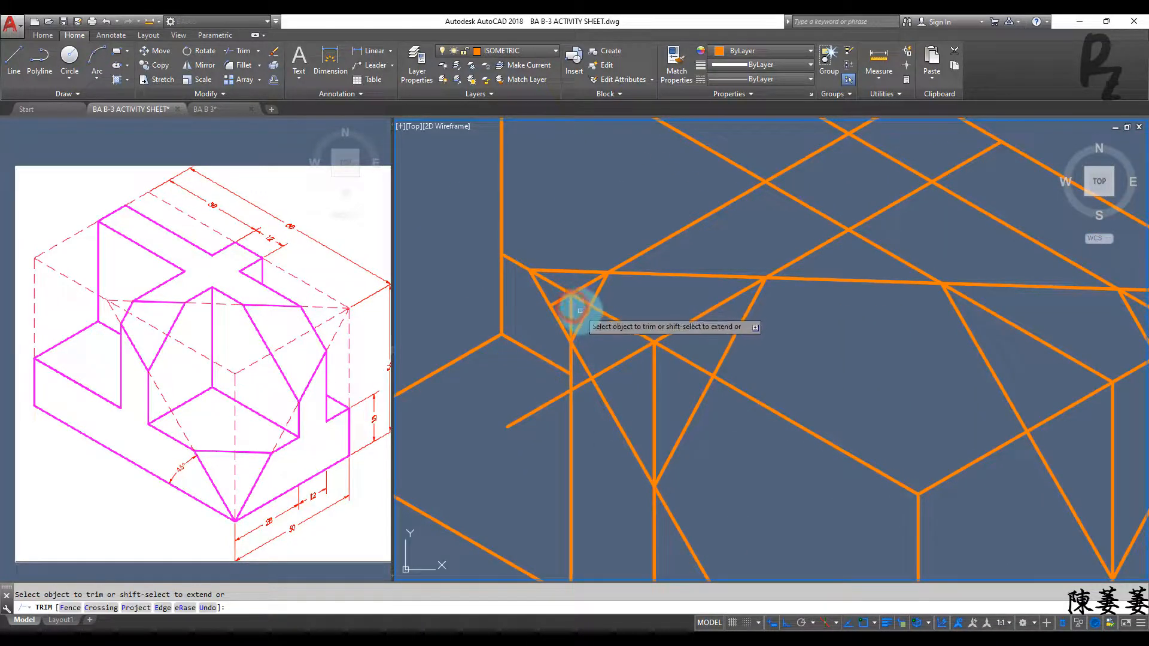
left_click(580, 311)
left_click(533, 239)
key("Escape")
left_click(560, 302)
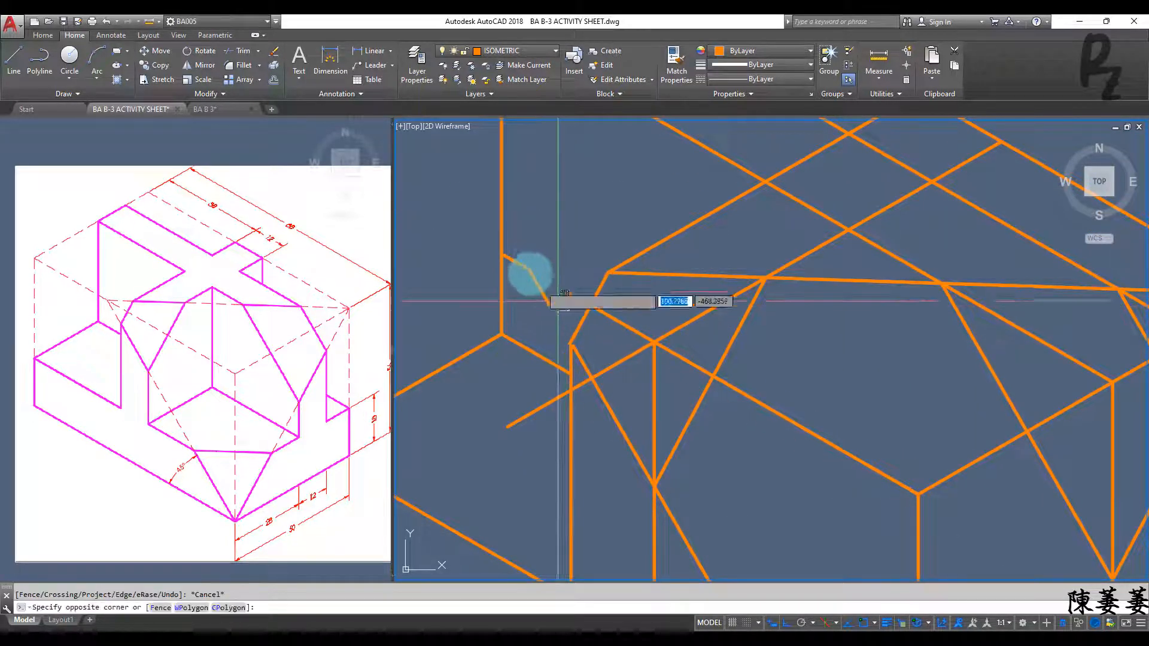
left_click(533, 259)
key("Delete")
Trim the lines meeting at the front arm's left top corner, inside the left diagonal face.
scroll(567, 262, "down", 2)
middle_click_drag(566, 263, 603, 303)
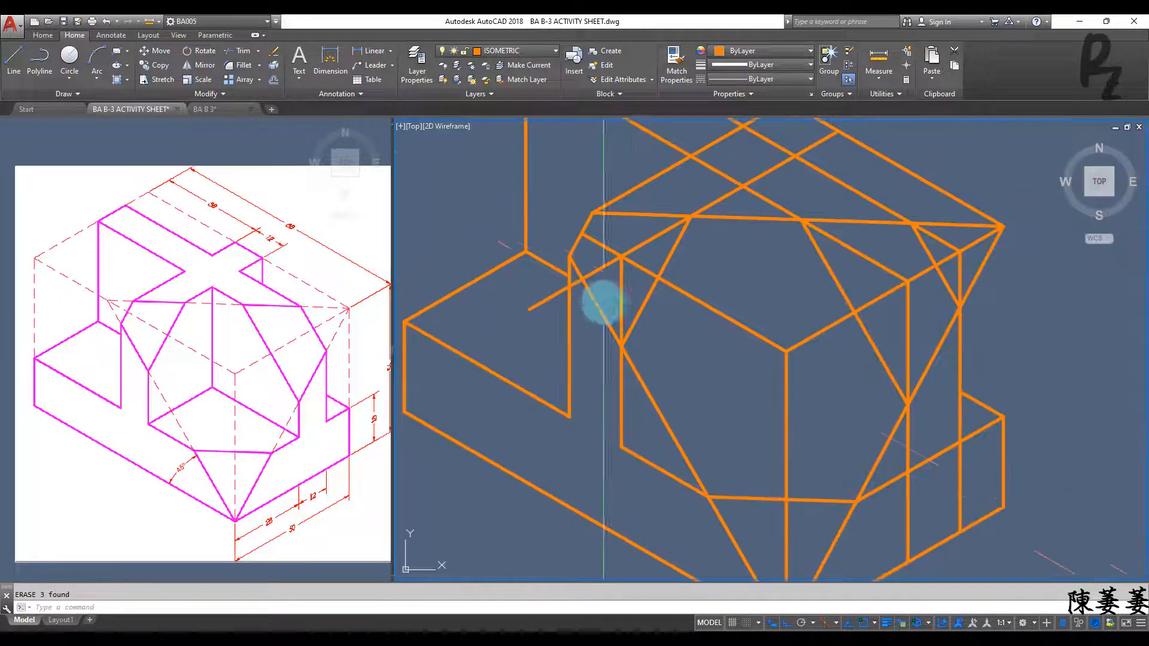
type("tr")
key("space")
key("space")
left_click(638, 280)
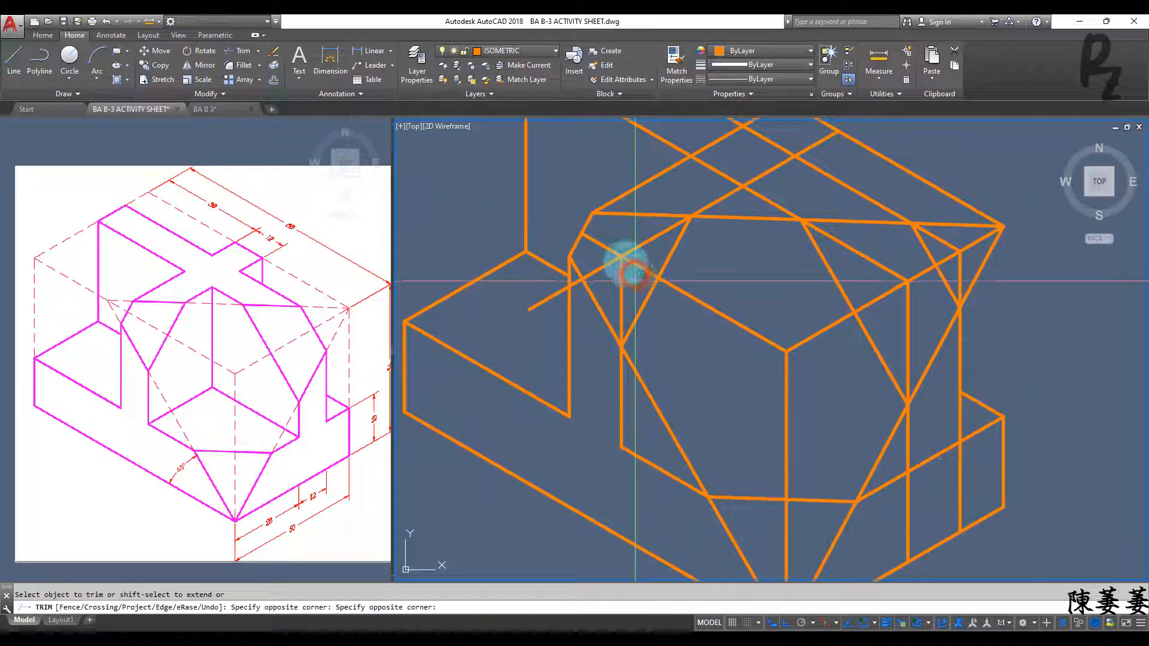
left_click(613, 241)
key("Escape")
key("Escape")
Erase the short leftover segment that sticks out over the left ledge.
left_click(552, 314)
left_click(534, 284)
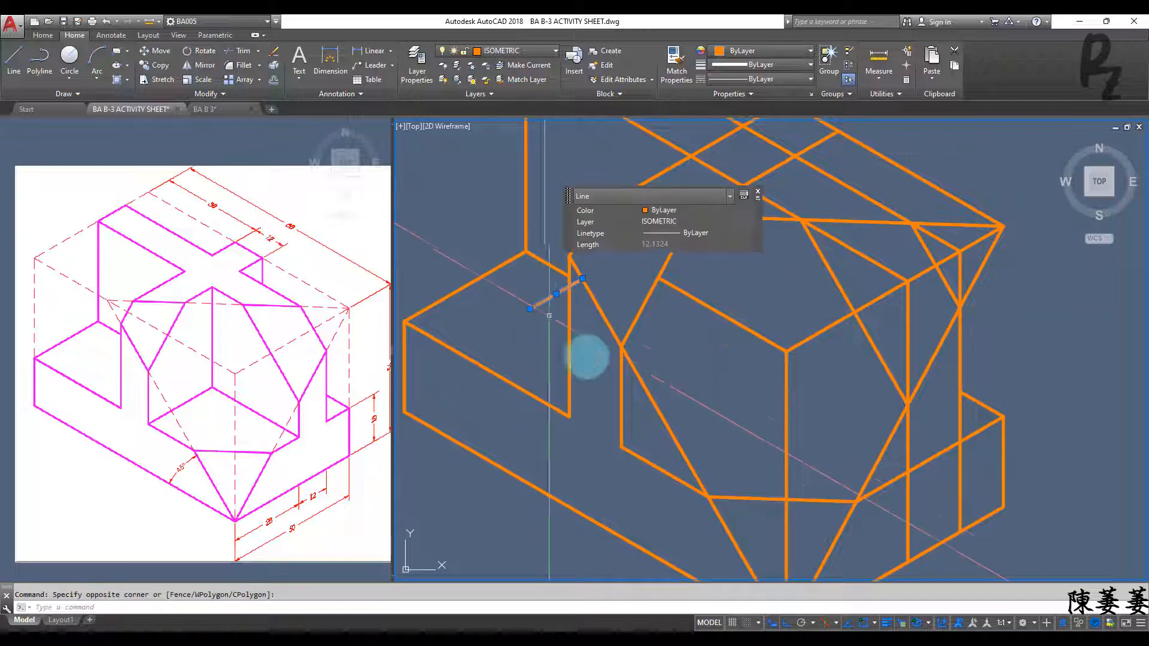
mouse_move(672, 388)
middle_mouse_down()
mouse_move(598, 347)
mouse_move(603, 413)
middle_mouse_up()
key("space")
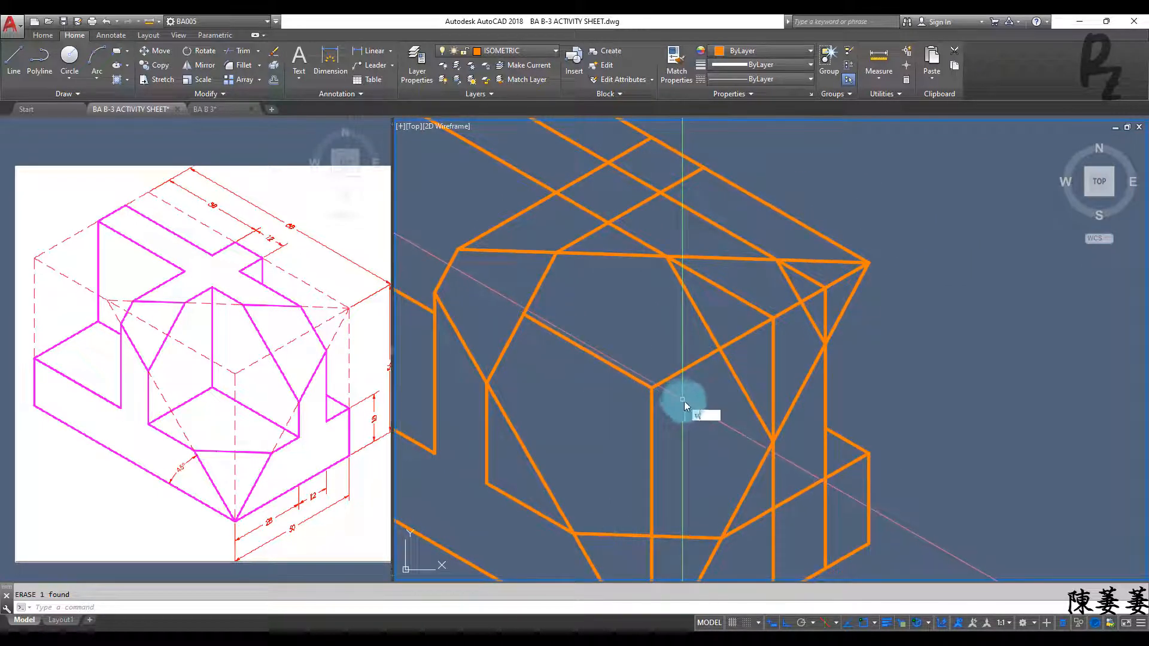
Trim the edges meeting at the block's front top corner and at the adjacent top corner inside the right diagonal face.
key("space")
key("space")
left_click(696, 427)
left_click(585, 349)
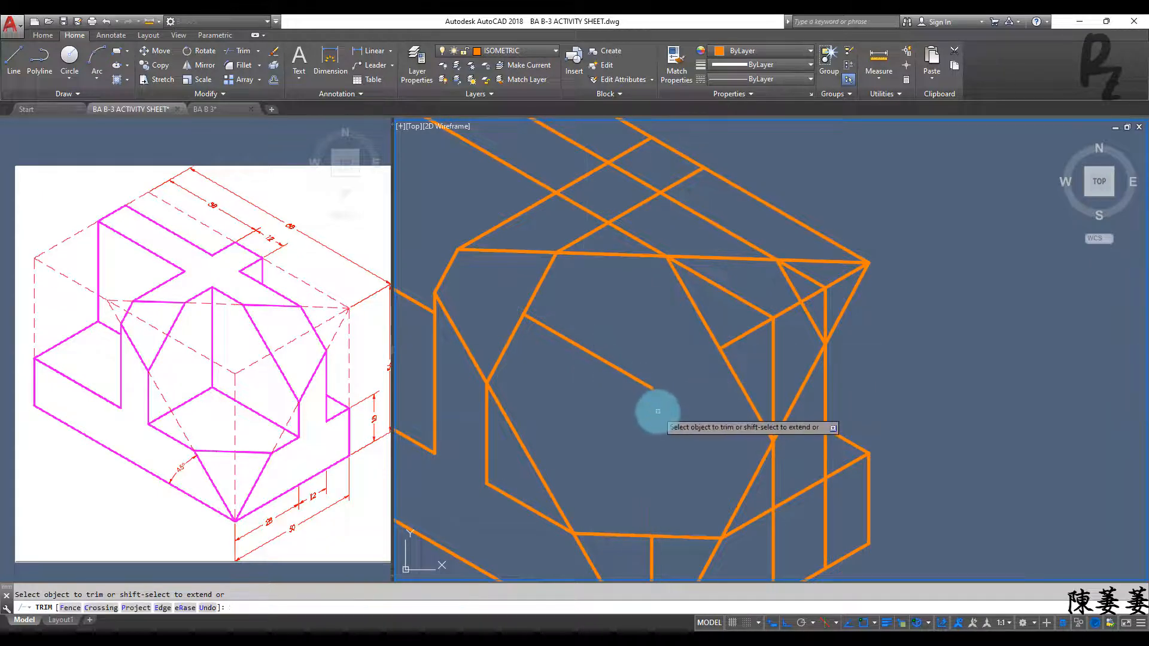
middle_click_drag(658, 411, 605, 385)
left_click(734, 316)
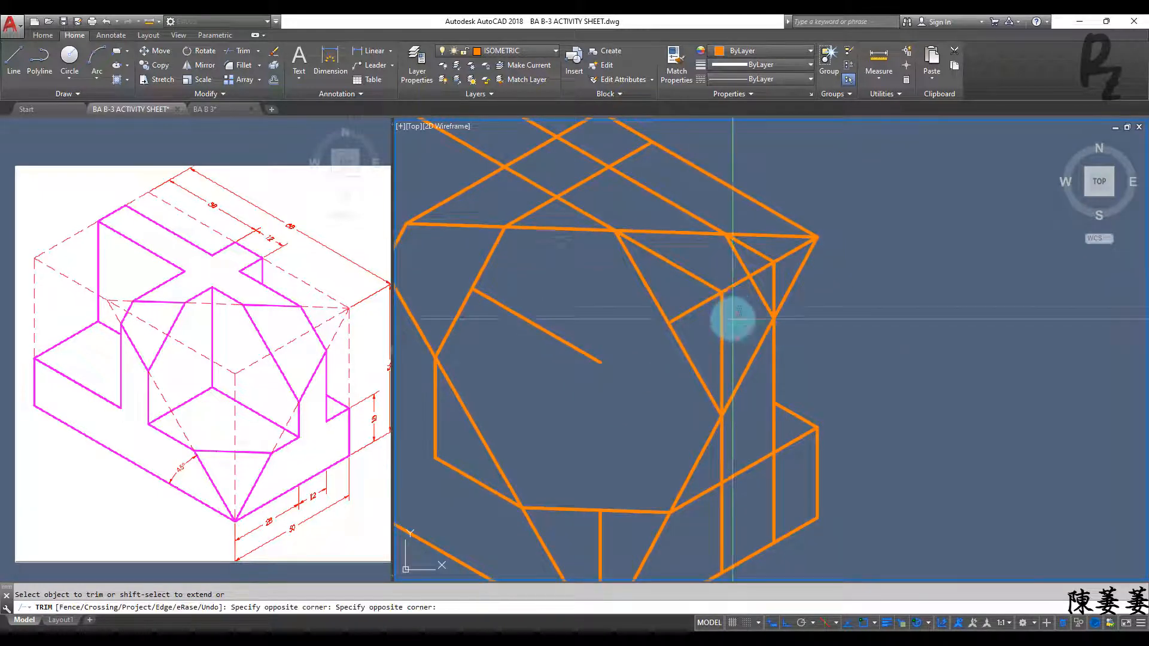
left_click(692, 261)
middle_click_drag(718, 361, 716, 313)
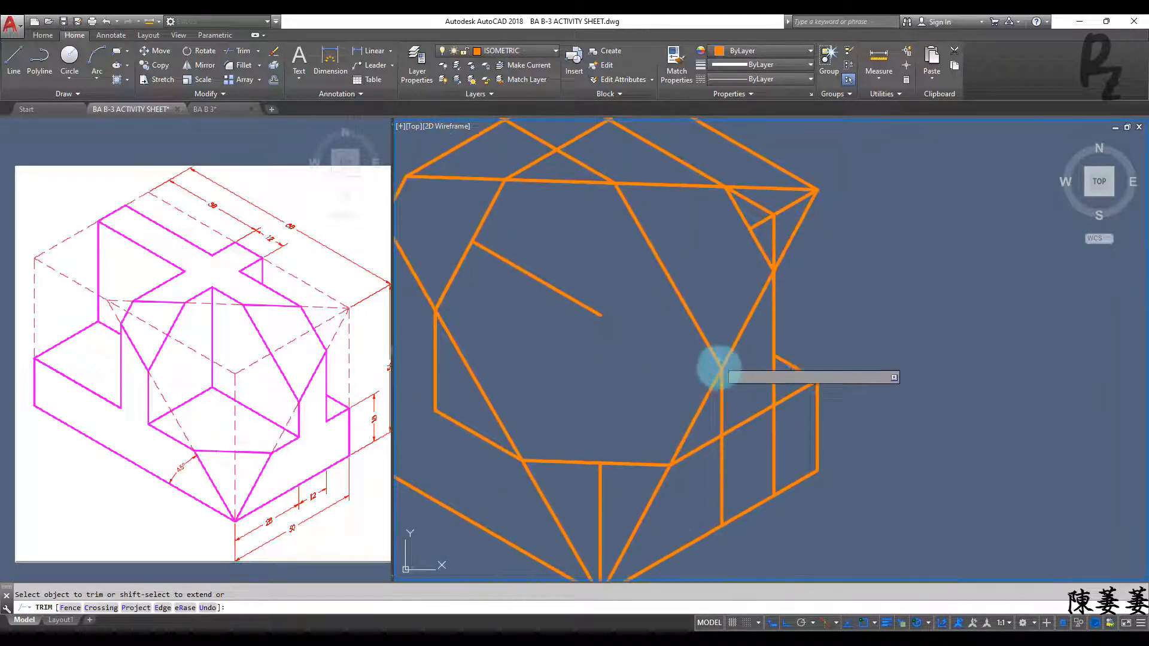
key("Escape")
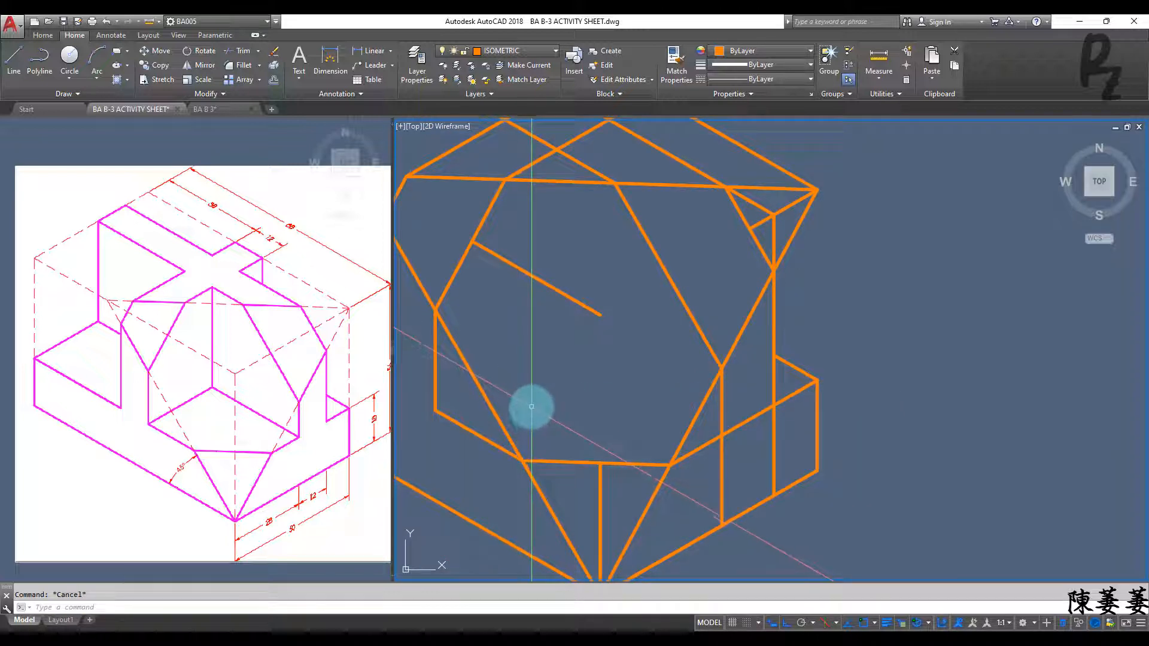
Draw two crossing isometric lines for the front pocket's floor, starting from its left and right lower corners.
key("l")
key("Return")
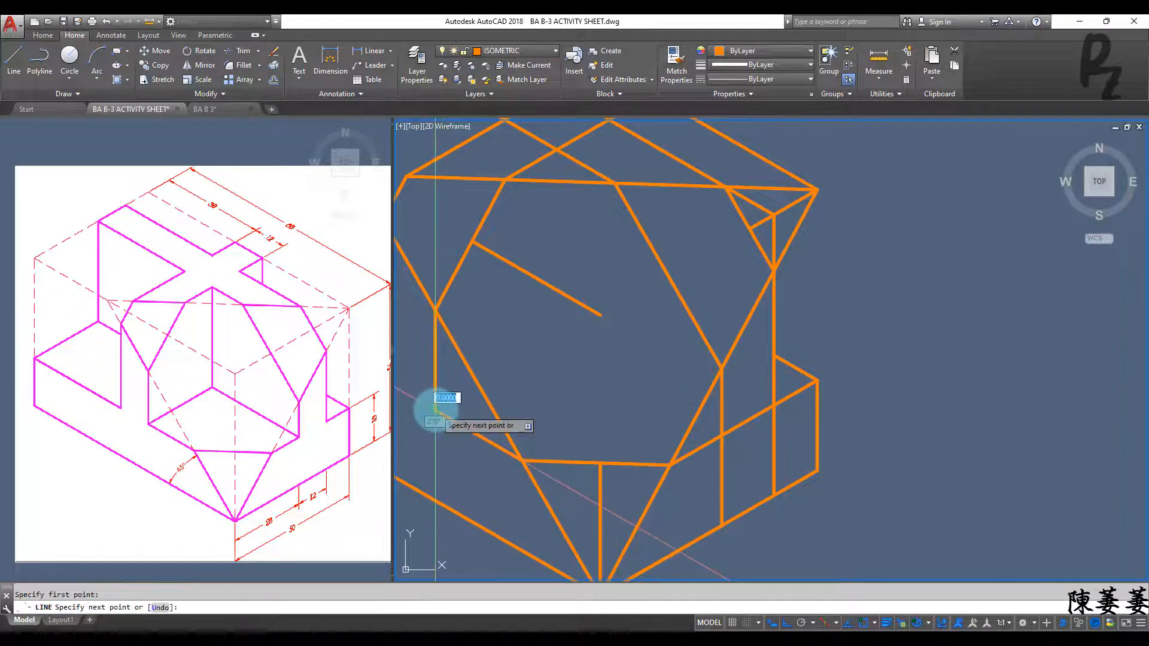
key("F5")
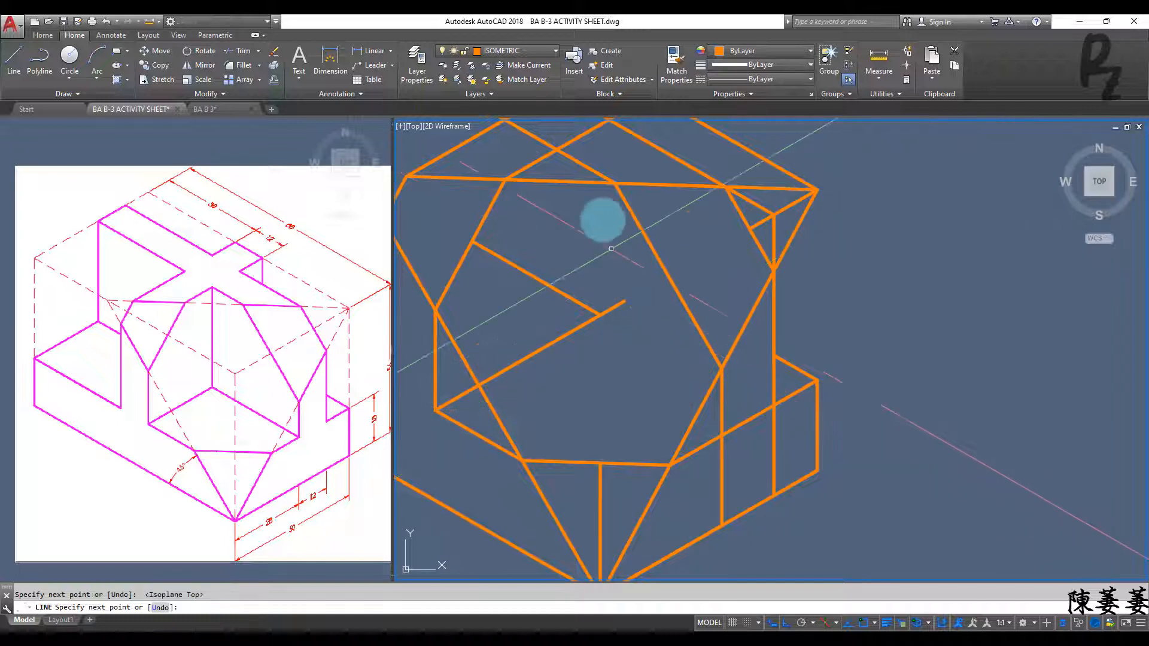
key("Return")
key("Return")
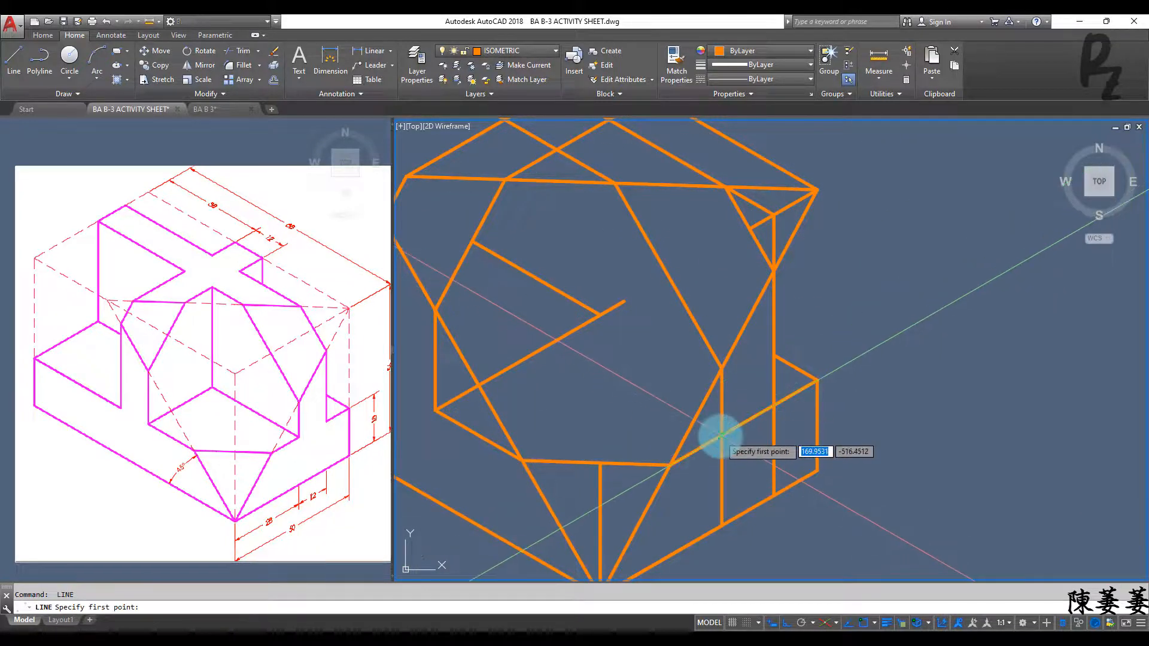
left_click(721, 435)
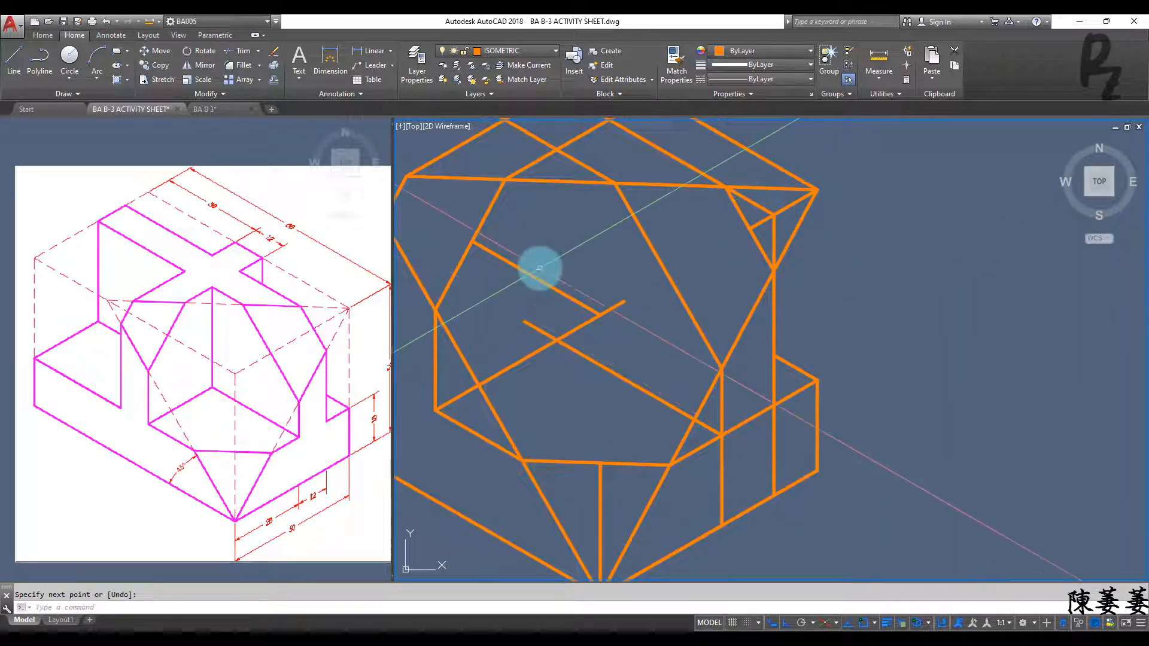
Draw a vertical line from the inner corner of the cross arms down to the intersection of the pocket floor lines.
key("Return")
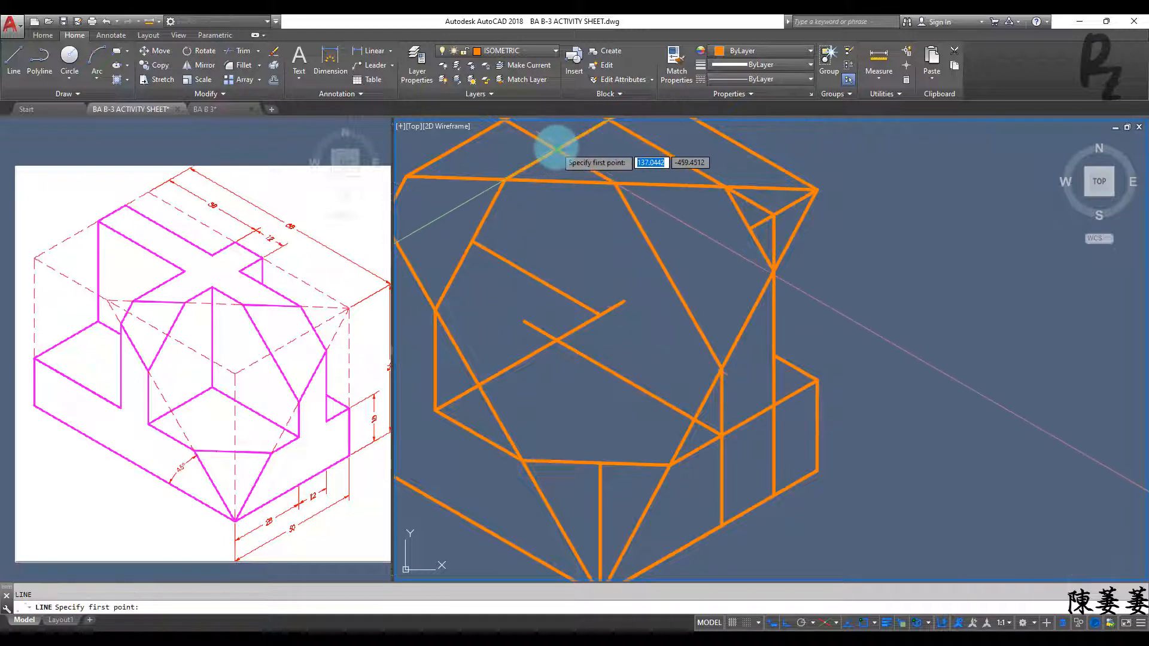
left_click(557, 150)
left_click(557, 339)
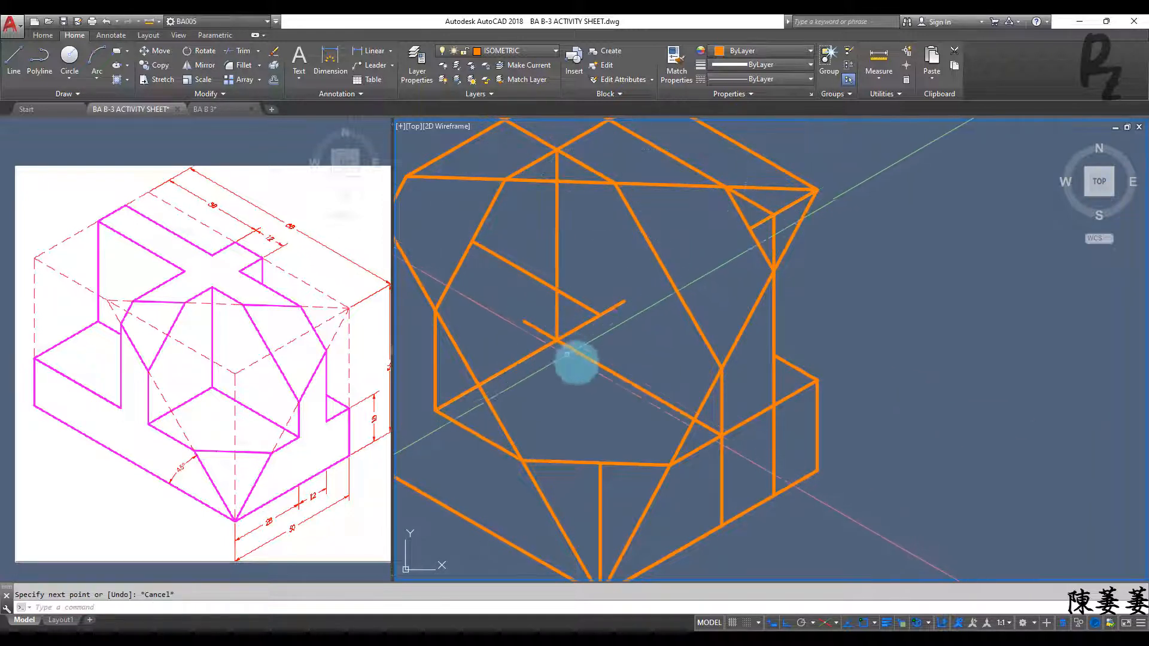
key("Escape")
Trim the pocket floor lines beyond their intersection and erase the leftover top edge segment crossing the pocket.
type("tr")
key("Return")
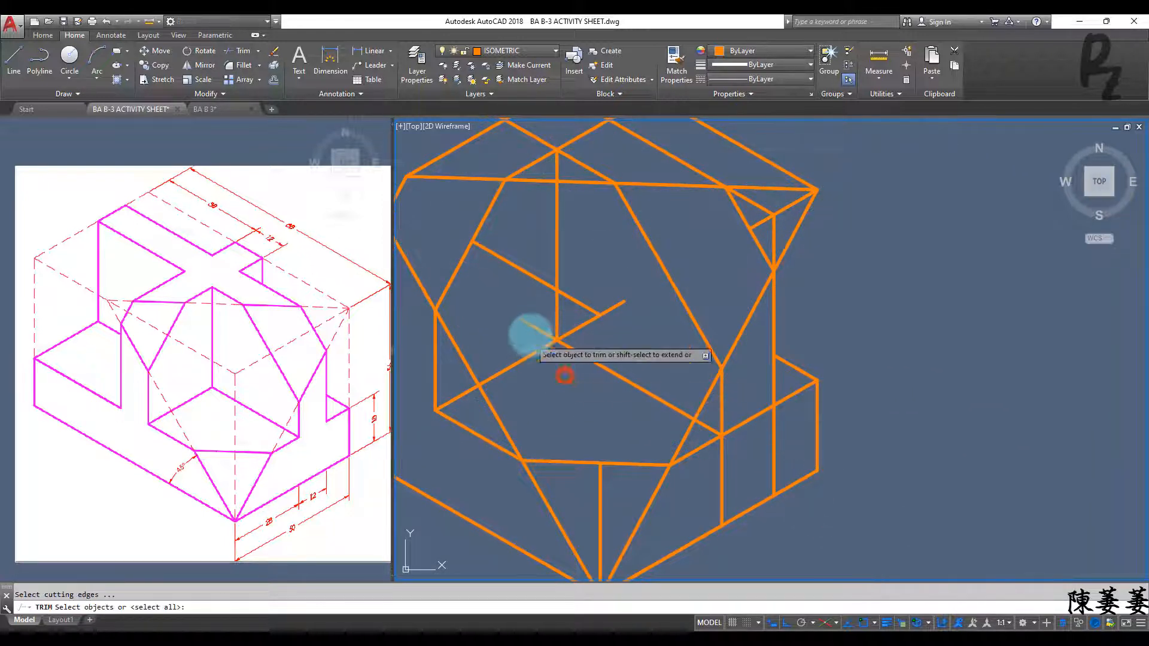
key("Return")
left_click(528, 325)
left_click(622, 303)
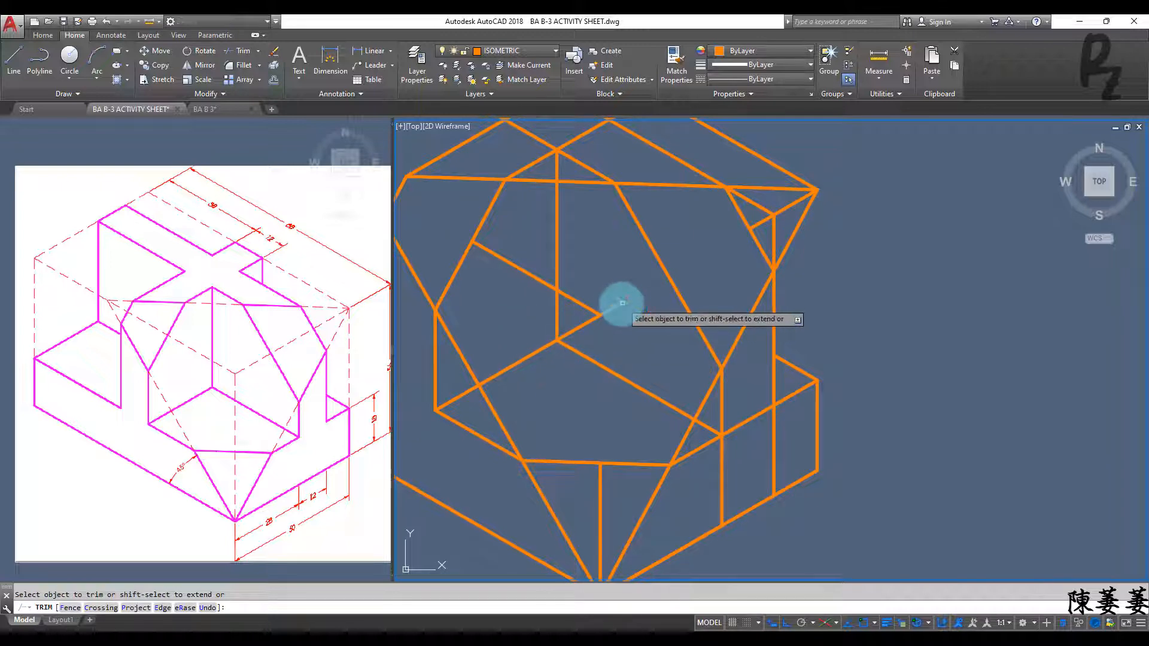
left_click(583, 329)
left_click(578, 325)
key("Escape")
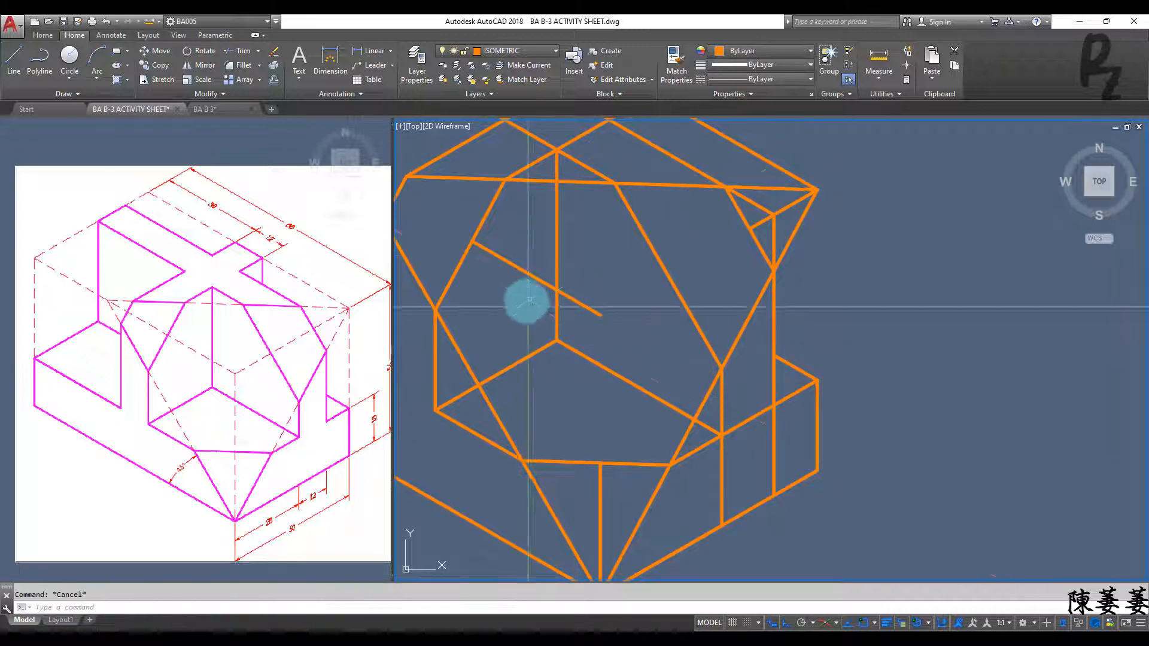
left_click(527, 303)
left_click(518, 254)
key("Delete")
Trim the left diagonal between the left diagonal face and the lower front triangle, where it crosses the pocket floor.
scroll(550, 303, "down", 3)
scroll(550, 329, "up", 5)
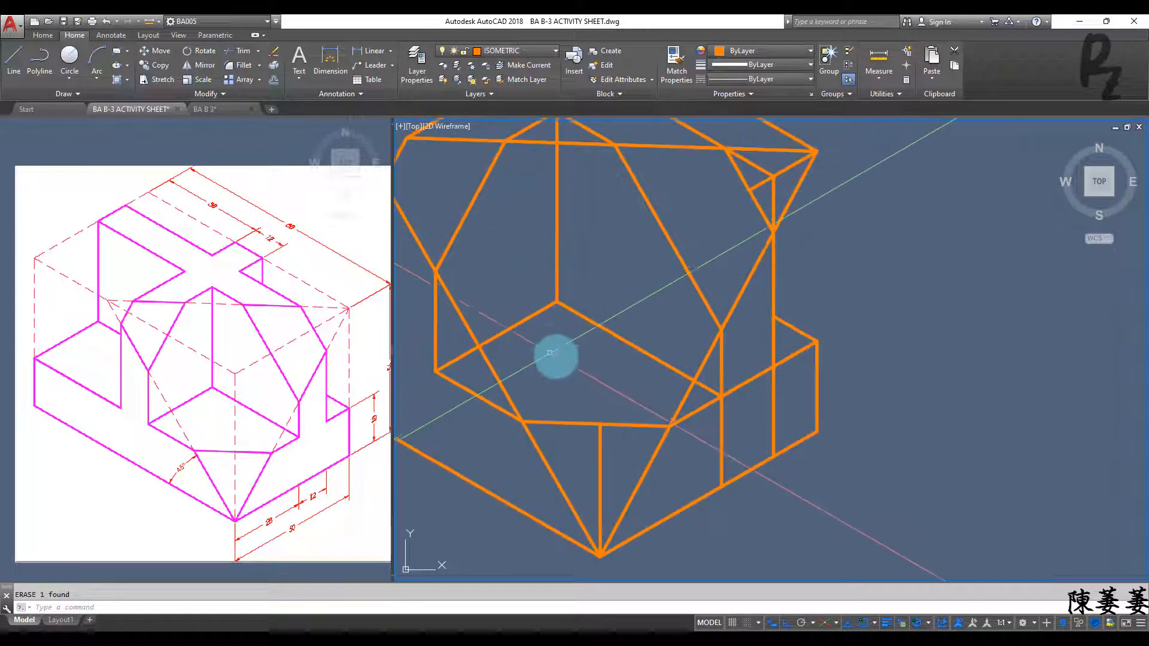
type("tr")
key("Return")
right_click(589, 349)
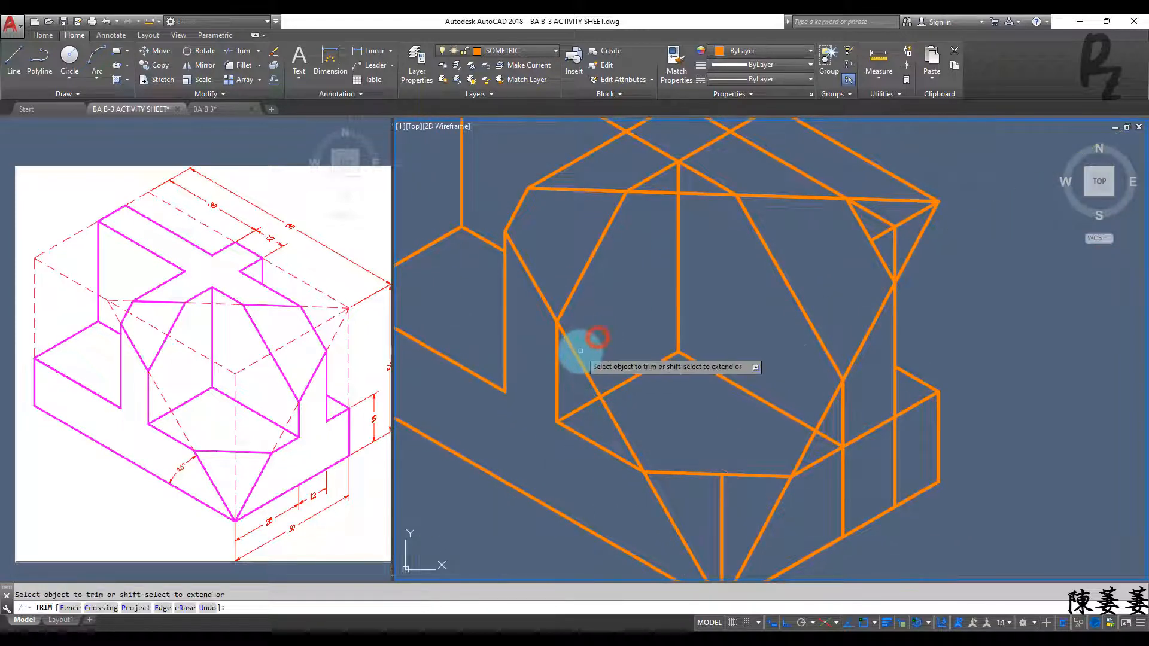
left_click(577, 355)
Trim the top diagonal between the cross arms and the excess lines at the outer tip of the right diagonal face.
scroll(615, 419, "down", 2)
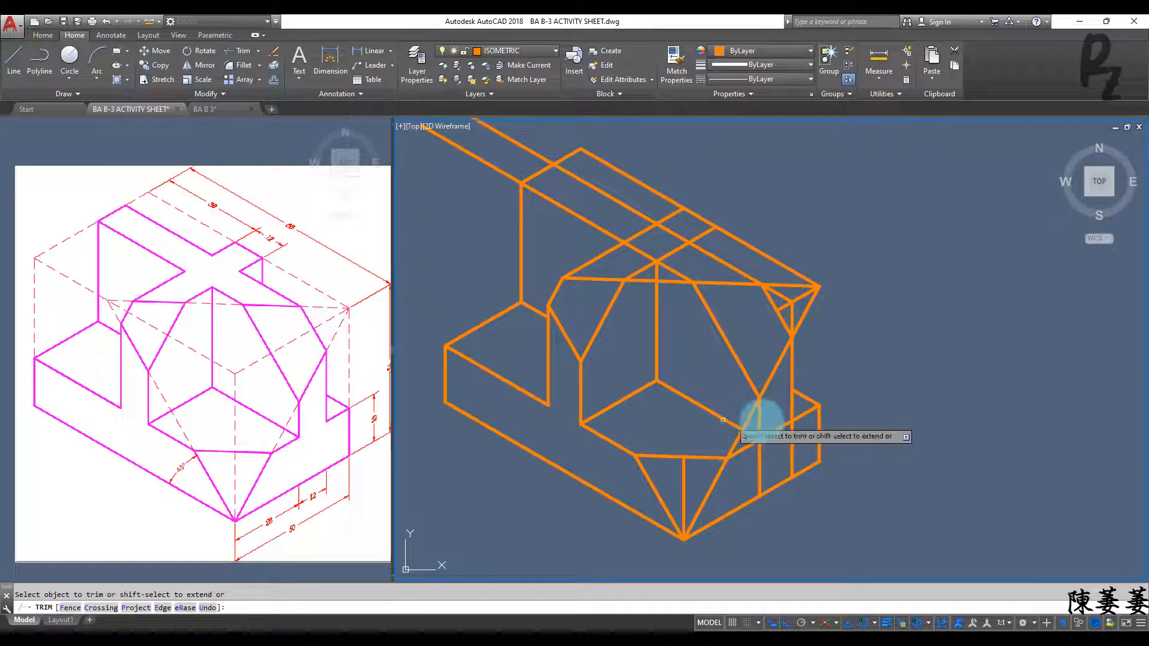
middle_click_drag(718, 414, 669, 439)
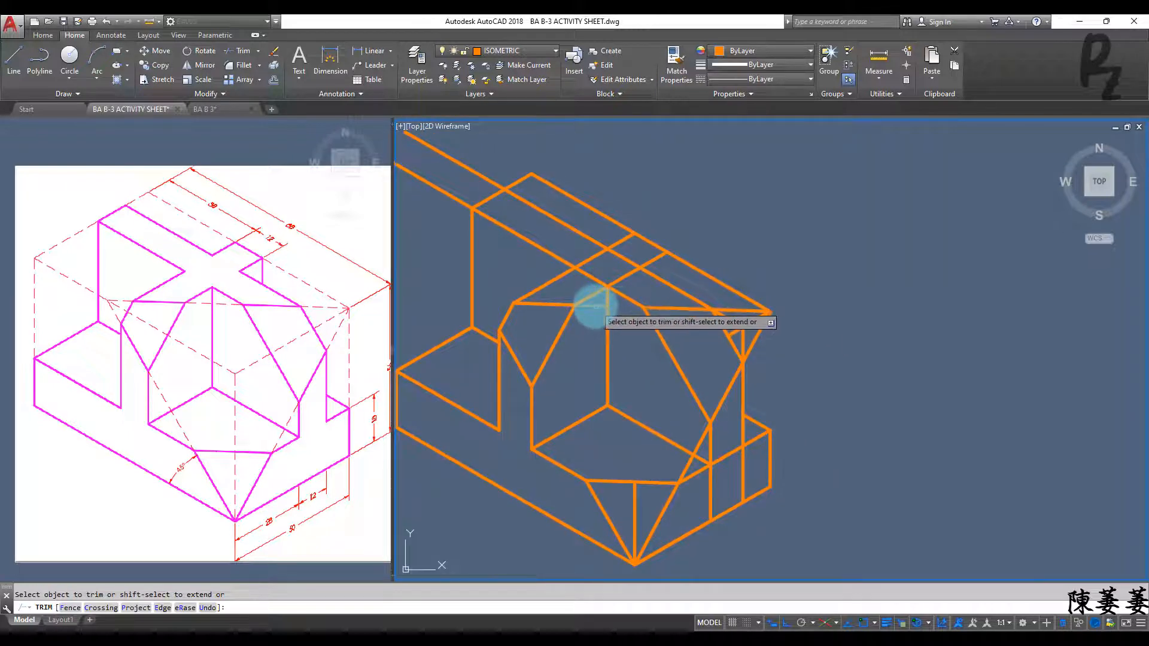
scroll(744, 311, "up", 3)
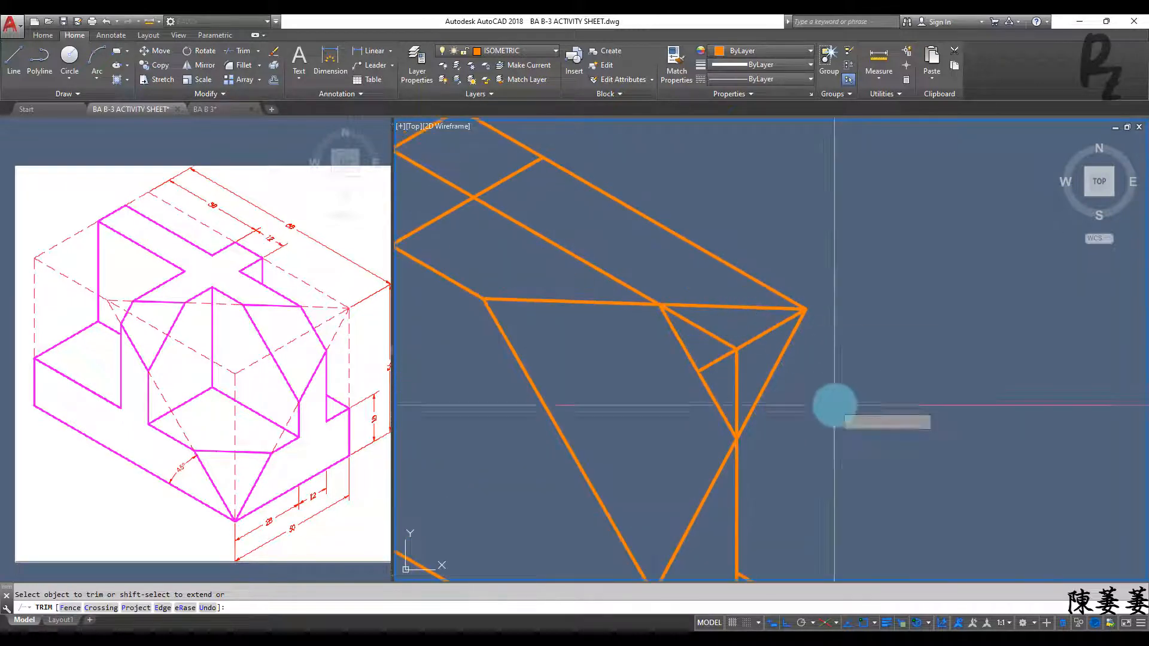
left_click(834, 405)
left_click(734, 253)
middle_click_drag(822, 362, 863, 428)
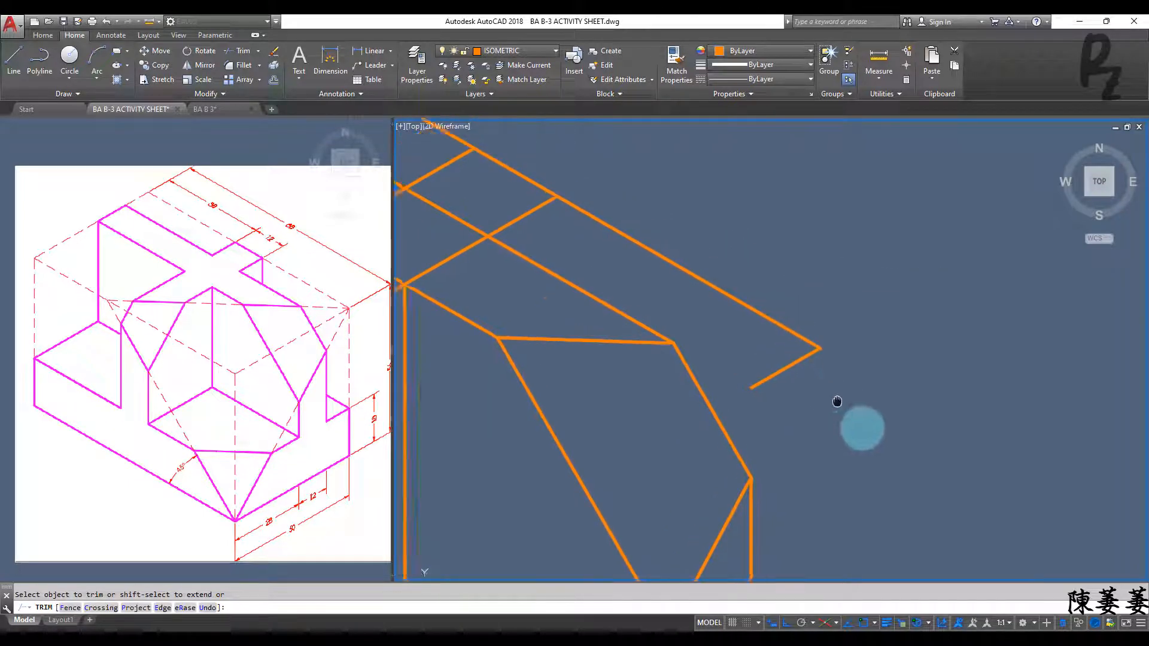
left_click_drag(863, 428, 927, 461)
left_click(705, 321)
left_click(713, 246)
key("Escape")
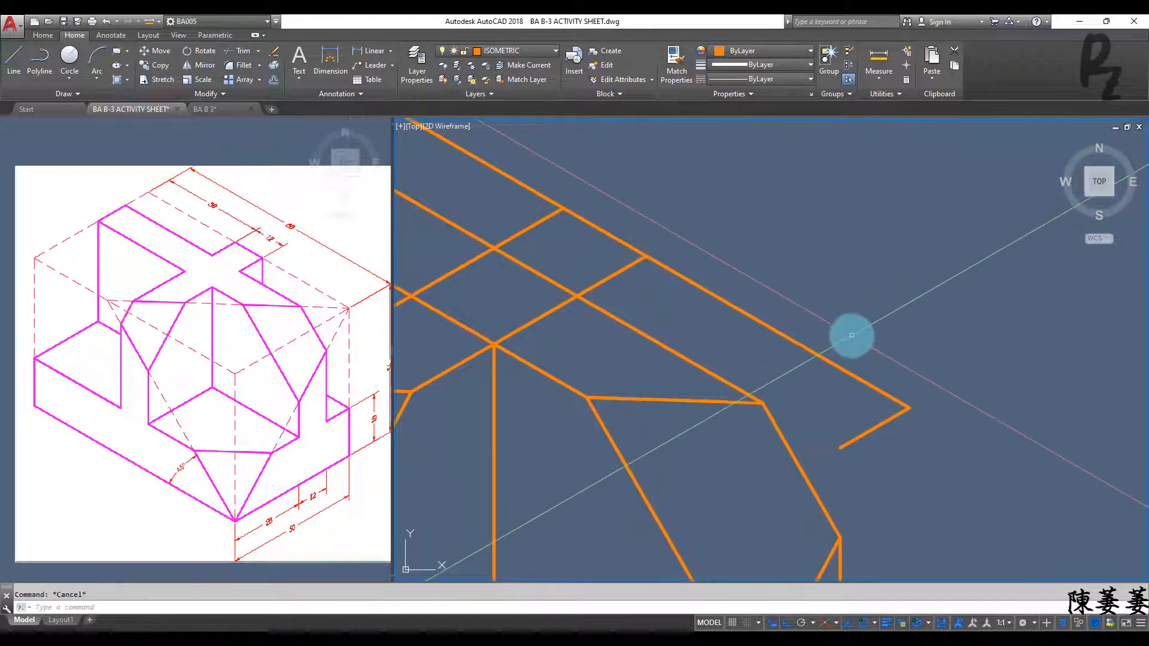
Trim the right diagonal where it crosses the pocket floor and erase the vertical line inside the lower front triangle.
scroll(852, 335, "down", 3)
scroll(770, 385, "up", 5)
type("tr")
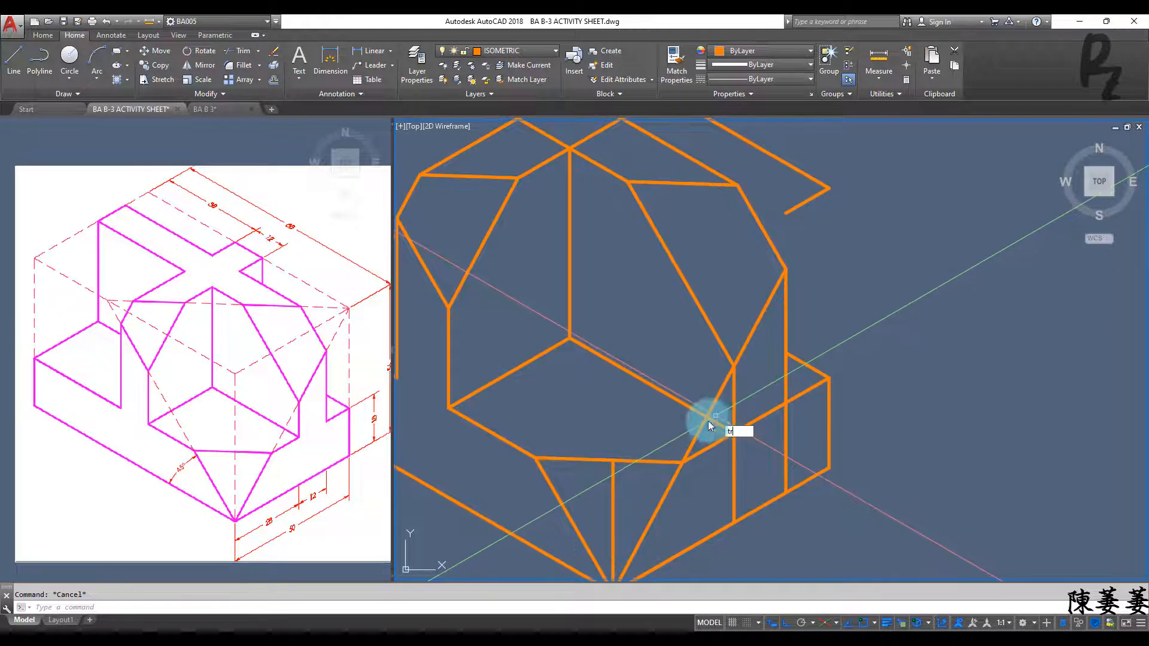
key("Return")
key("Return")
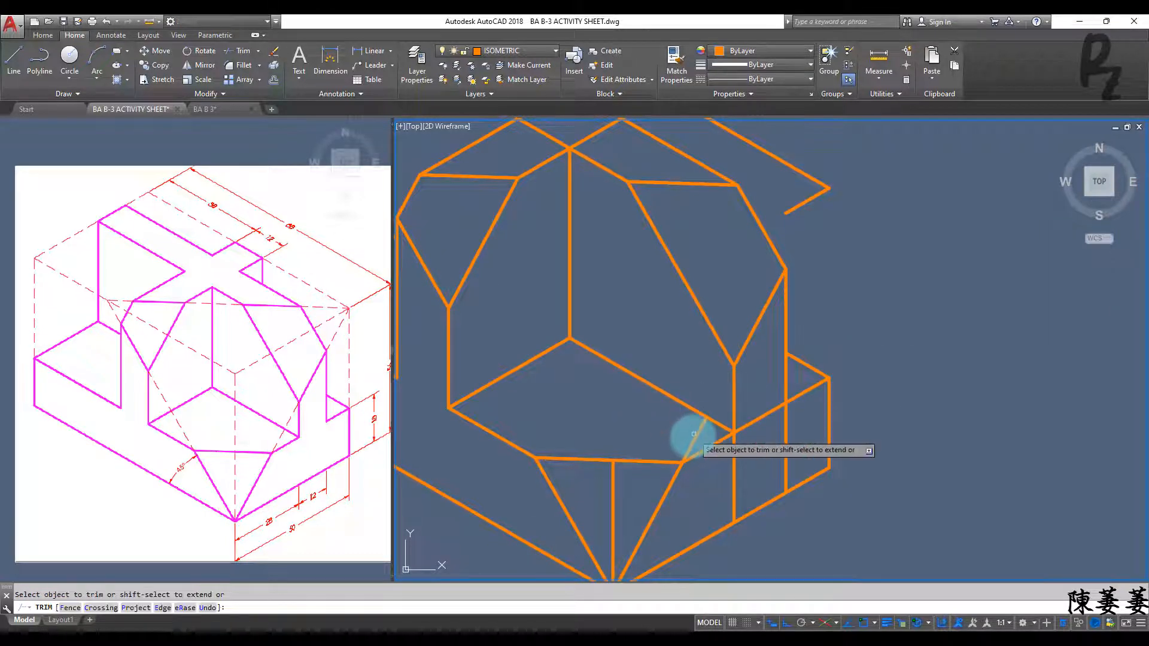
key("Escape")
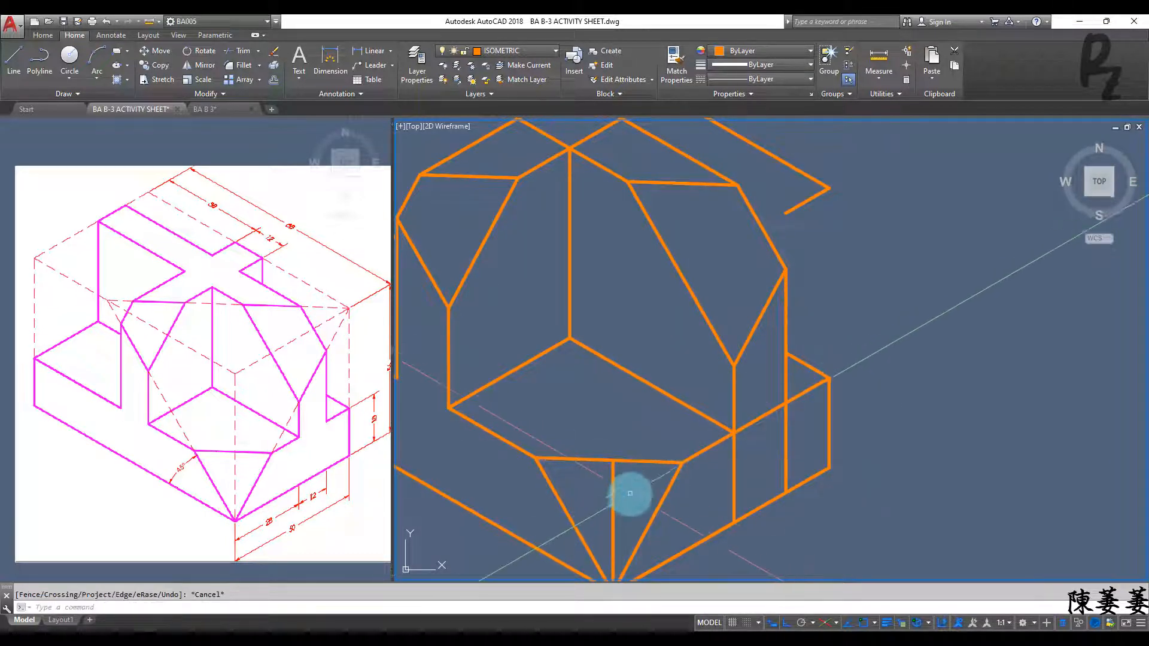
left_click_drag(624, 486, 596, 485)
key("Delete")
Trim the two vertical lines below the right ledge's top edge and the edge segment between them.
scroll(652, 479, "down", 3)
scroll(667, 470, "up", 5)
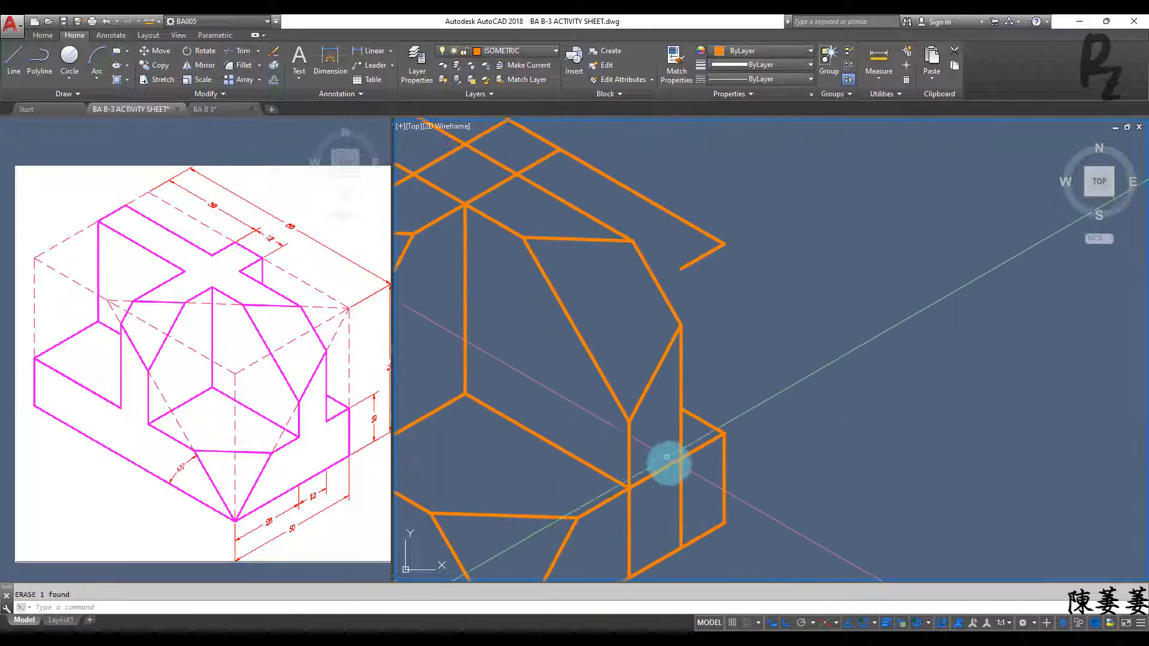
key("Return")
key("Return")
left_click(694, 495)
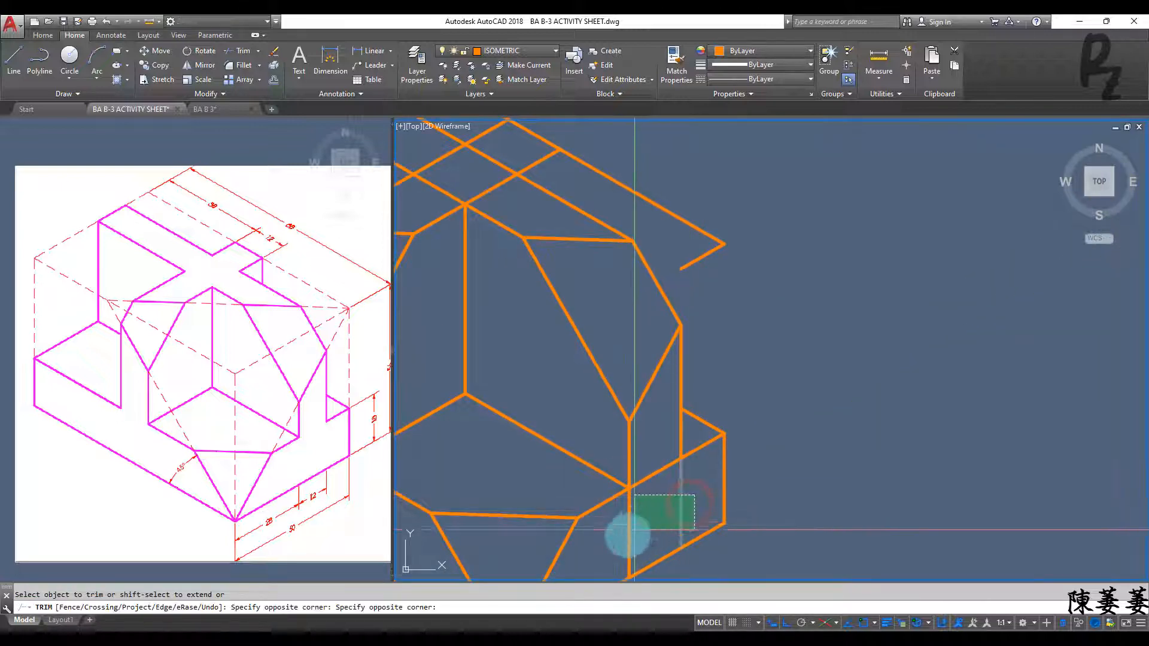
left_click(638, 534)
left_click(645, 525)
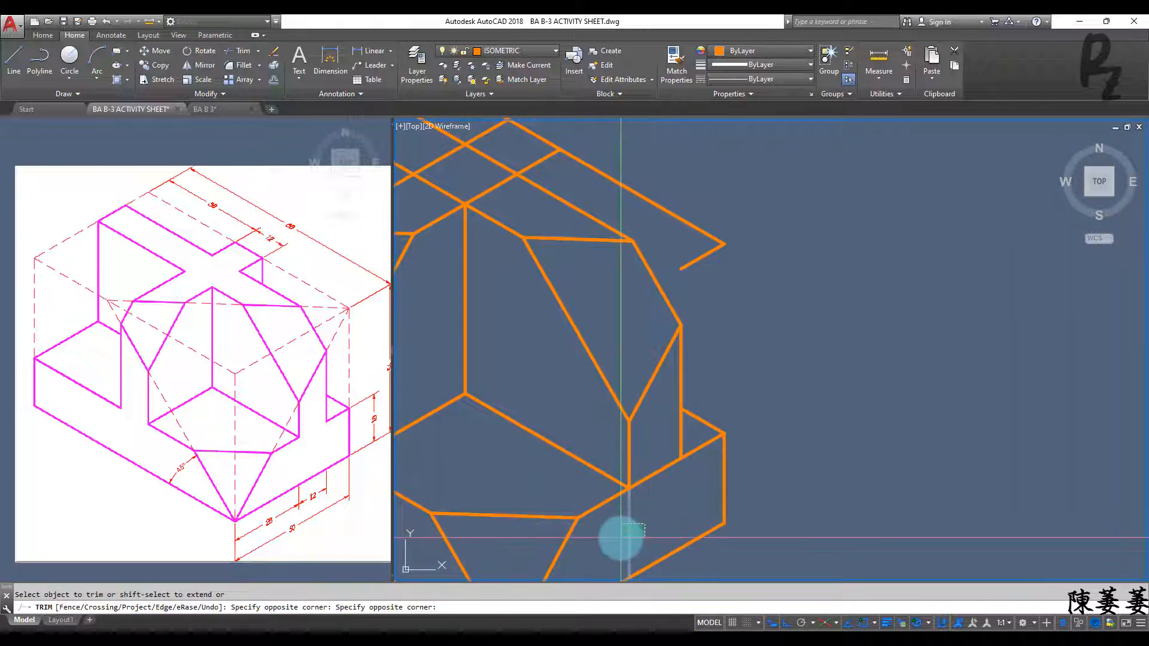
left_click(624, 527)
left_click(661, 486)
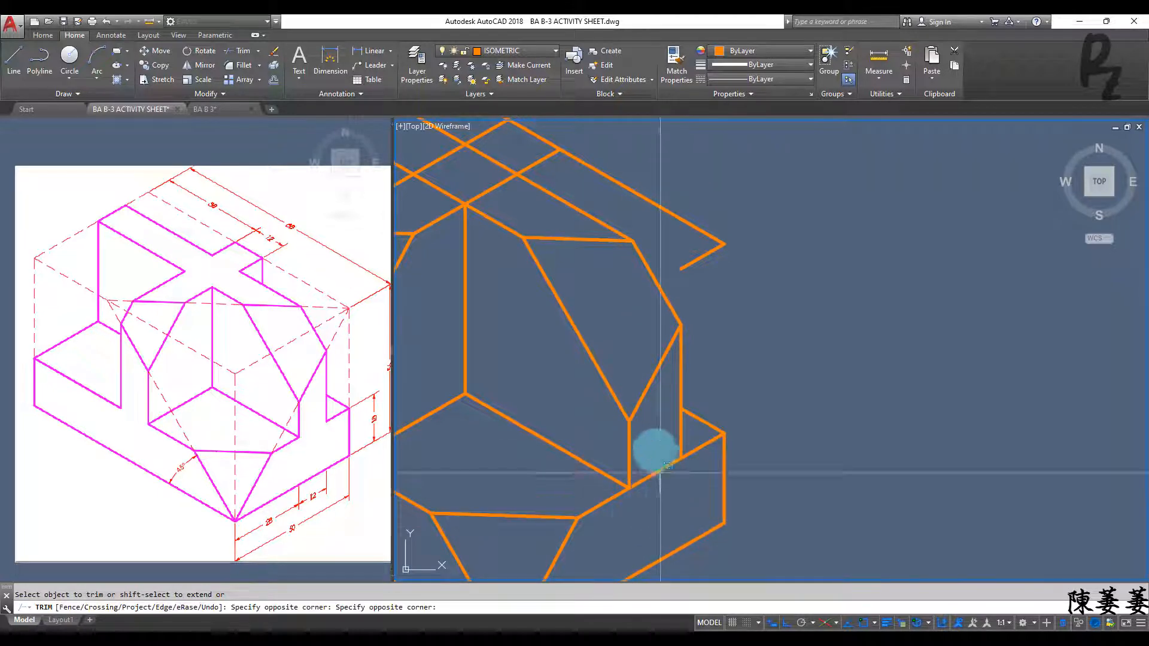
left_click(653, 451)
middle_click_drag(695, 494, 758, 574)
key("Escape")
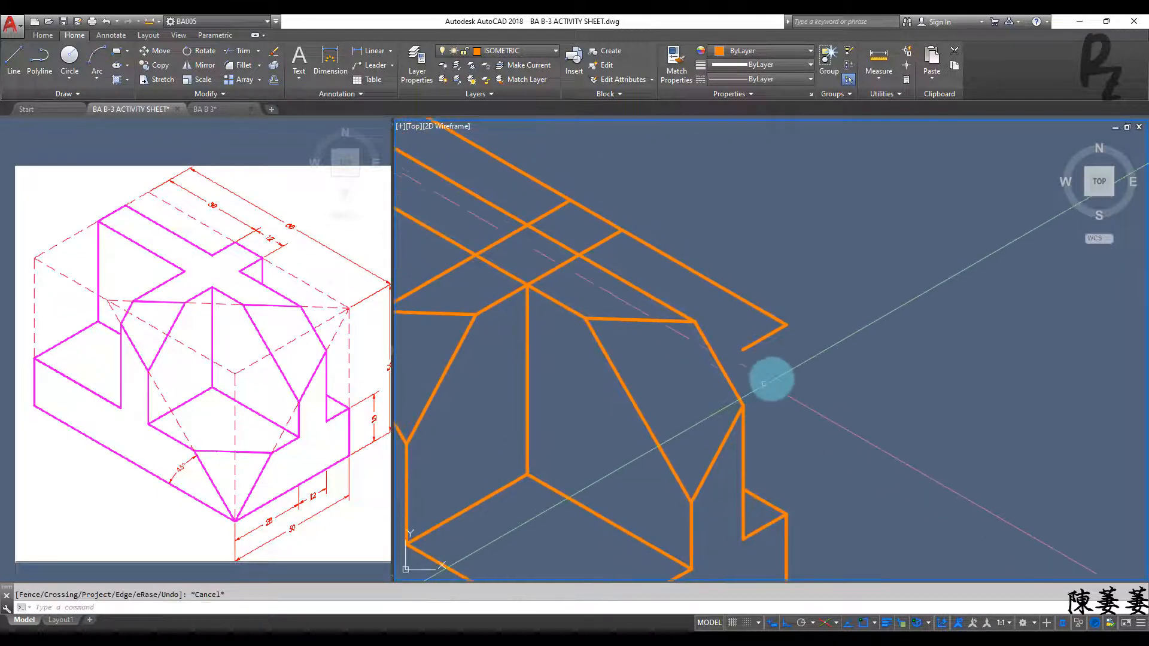
Draw a vertical line down from the outer corner of the short rear cross arm, using the right isoplane.
type("l")
key("Return")
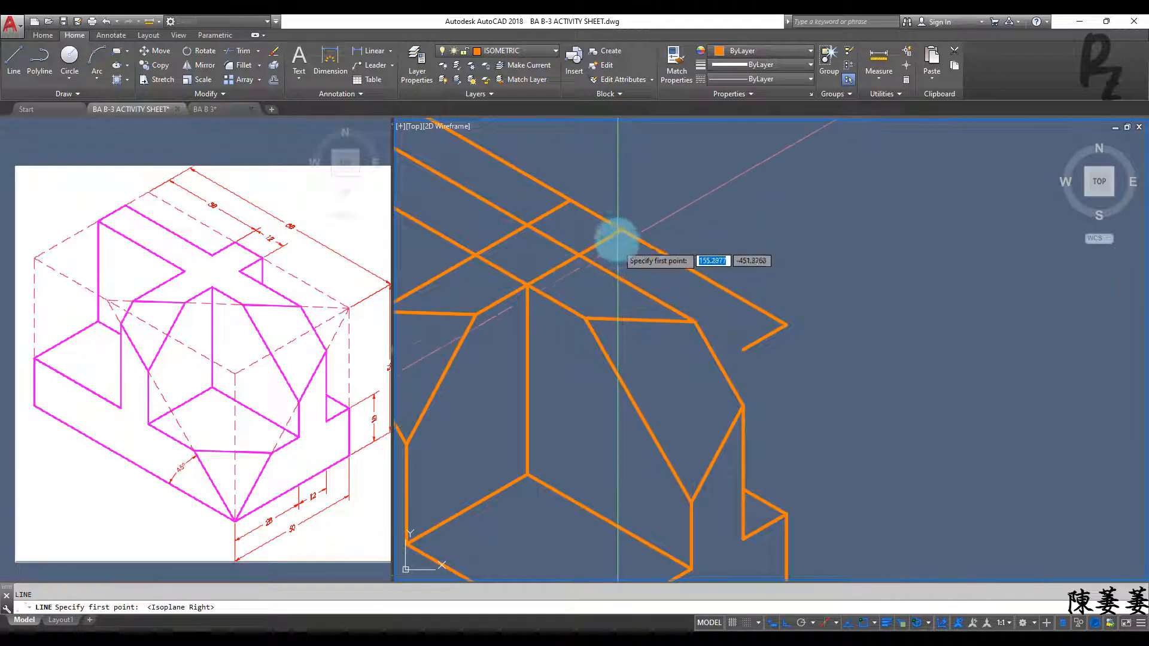
key("F5")
left_click(622, 230)
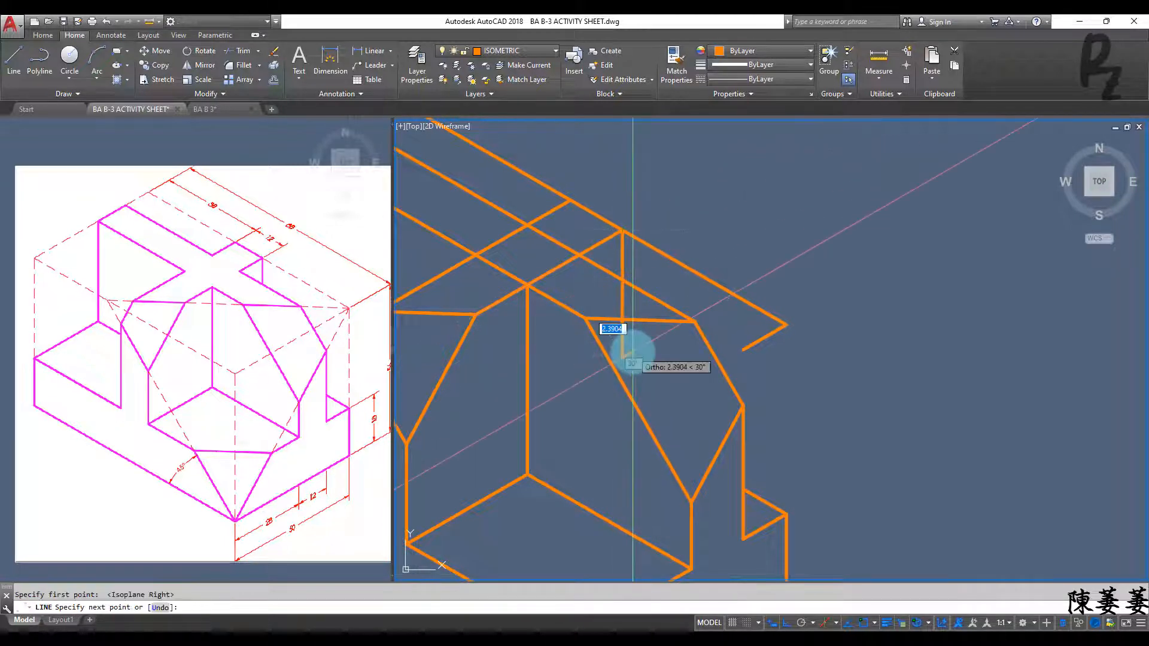
left_click(622, 357)
key("Return")
Trim the new vertical line below the top edge of the right cross arm.
type("tr")
key("Return")
key("Return")
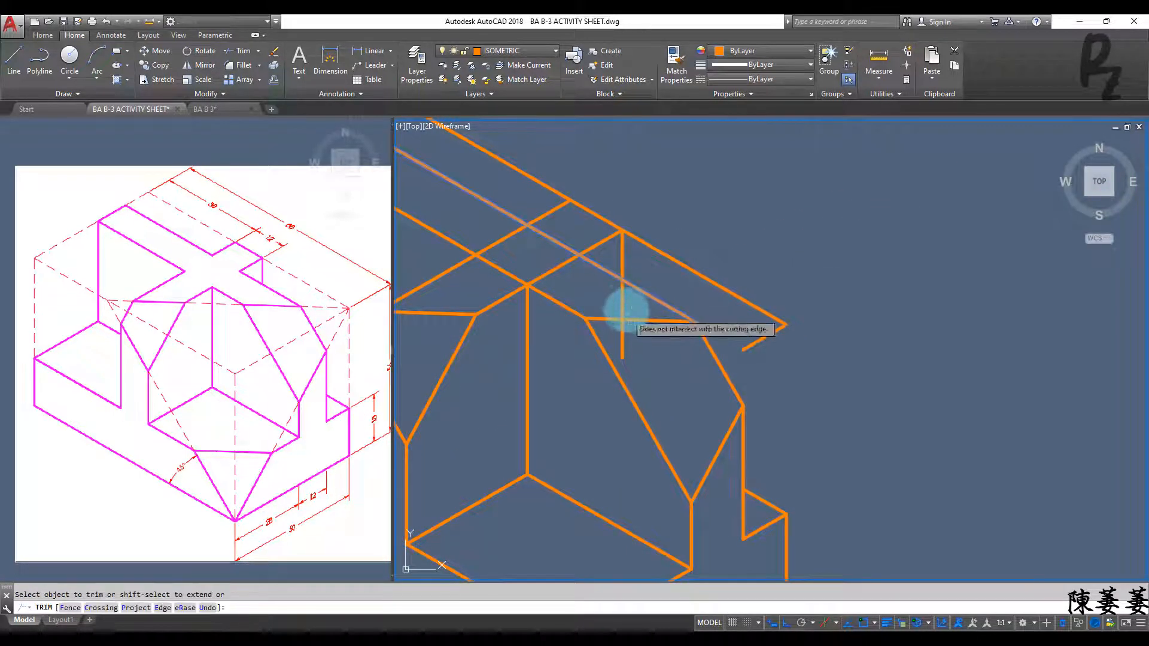
key("Escape")
Trim the crossing line segments at the centre of the cross and the short edge extending past the long left arm.
middle_click_drag(623, 329, 726, 405)
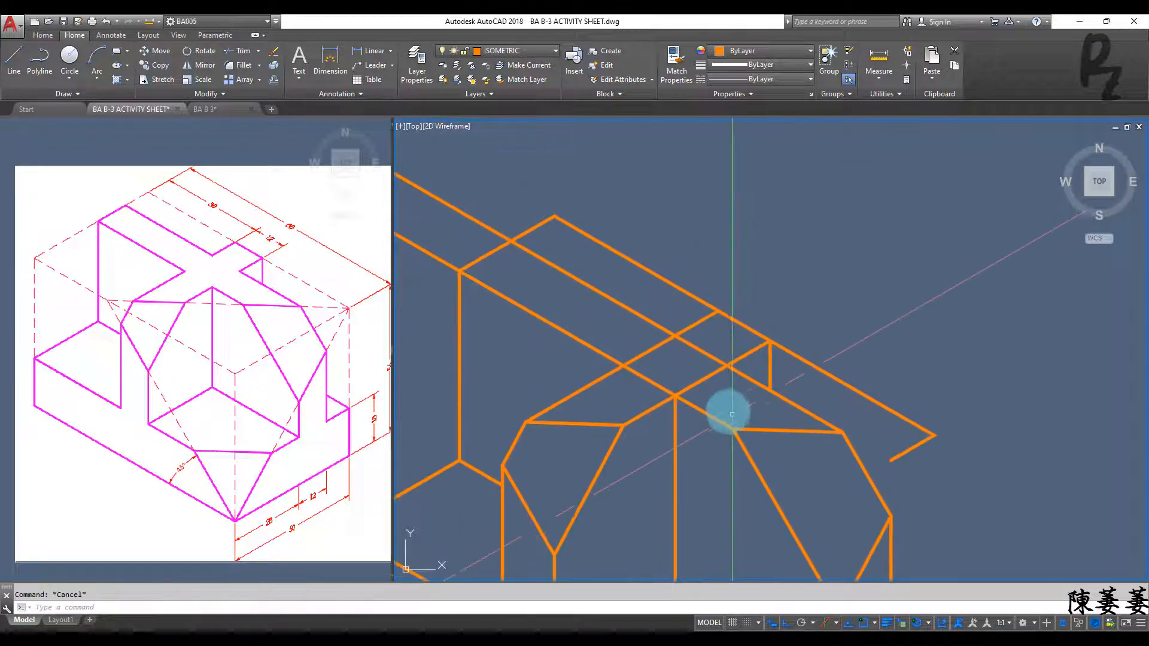
key("Return")
right_click(700, 336)
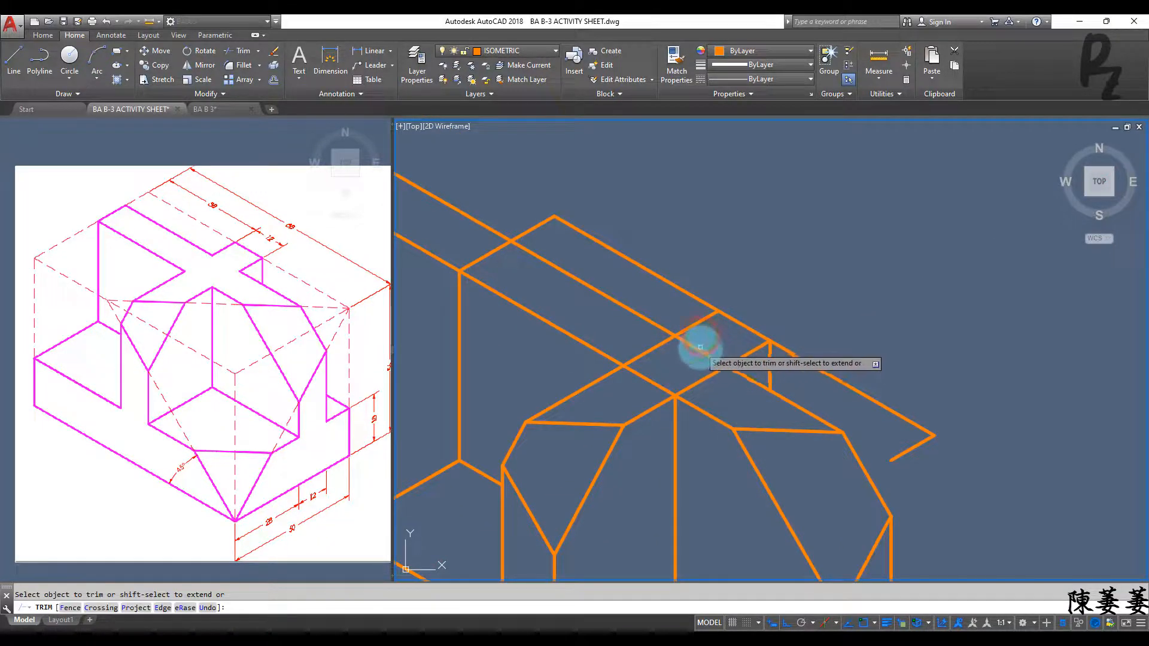
left_click(698, 350)
left_click(696, 396)
left_click(649, 386)
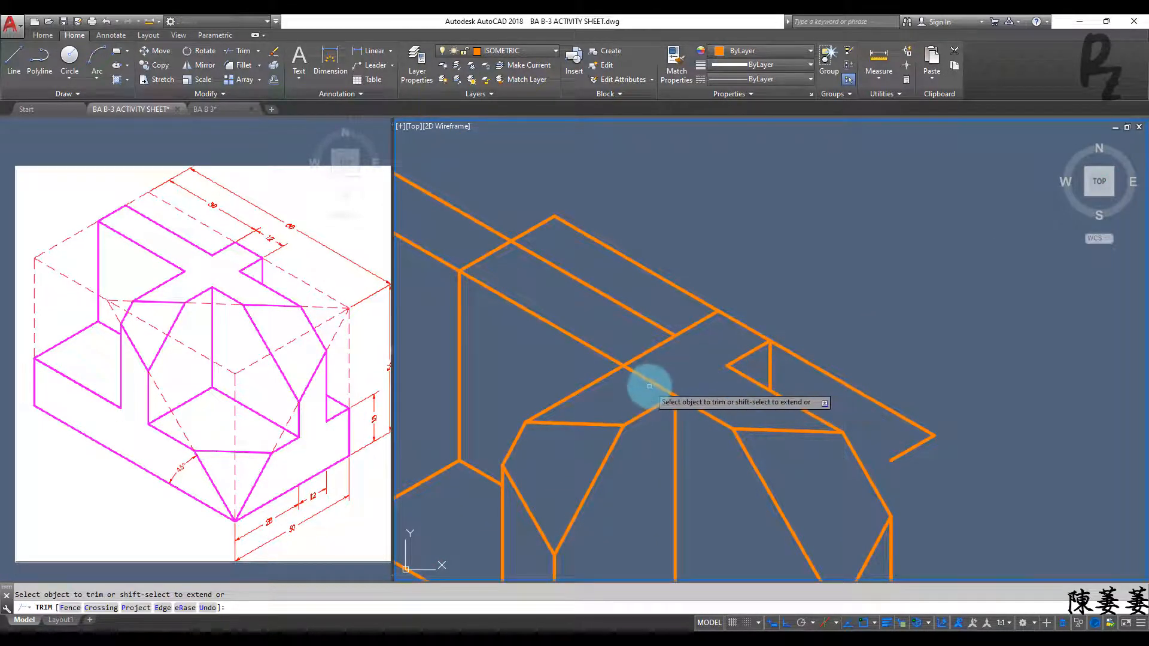
left_click(650, 346)
left_click(547, 231)
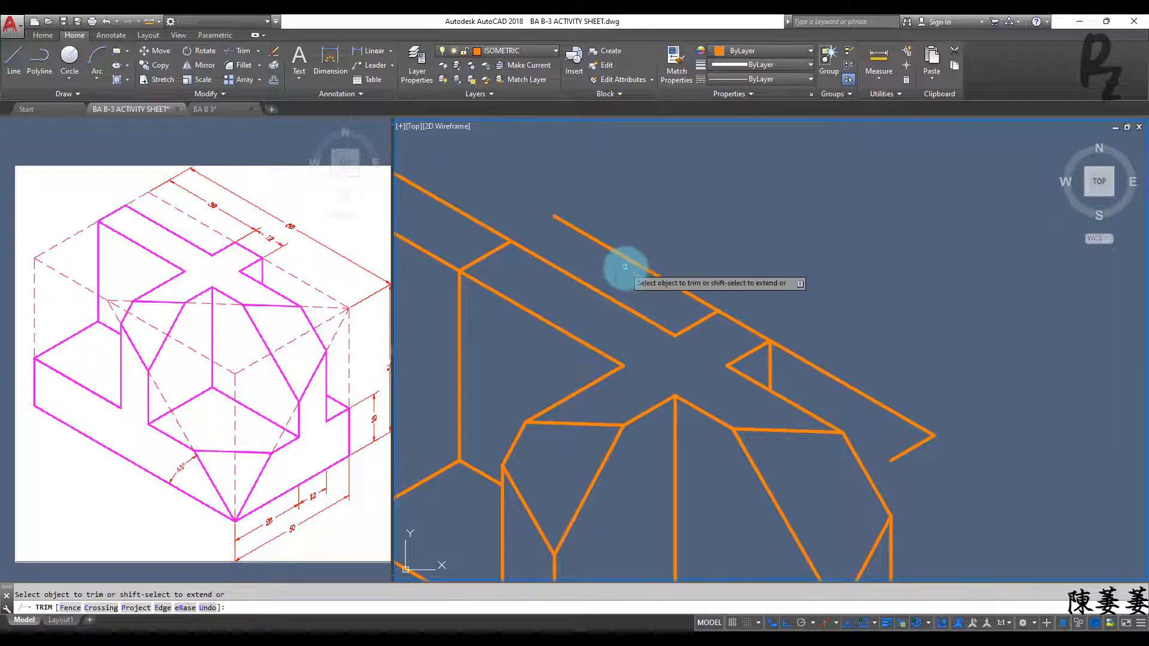
key("Escape")
key("Escape")
Erase the leftover outer top edge segments on both sides of the rear arm and the stray 10-unit line.
left_click(649, 285)
left_click(638, 225)
type("e")
key("space")
left_click(836, 384)
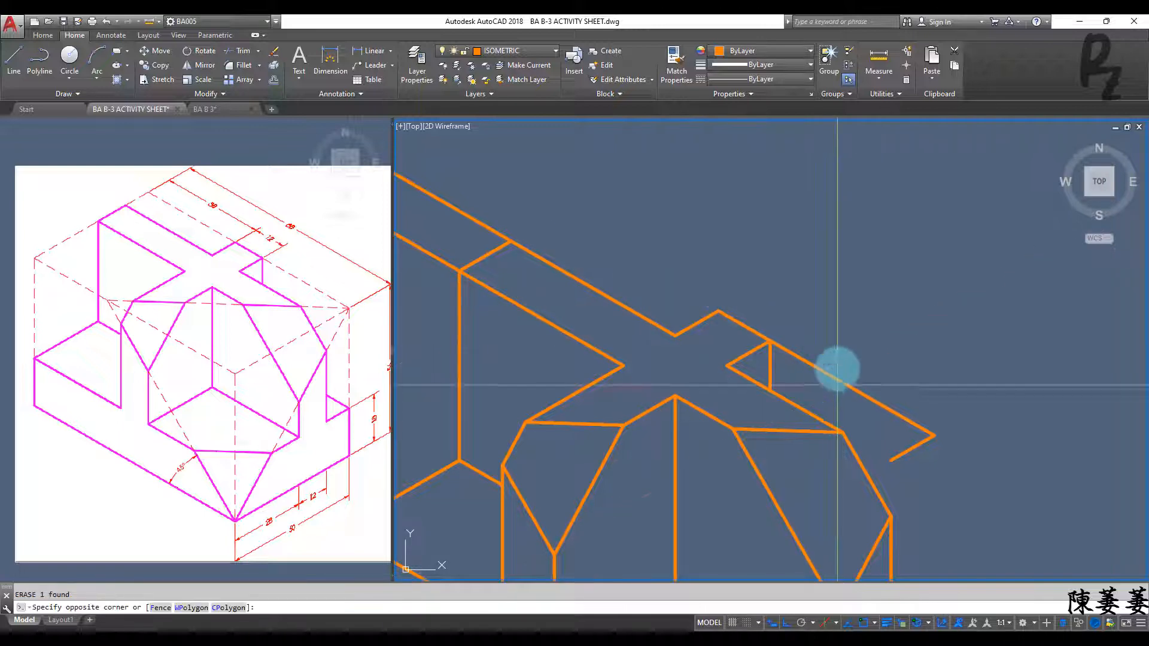
left_click(831, 335)
type("e")
key("space")
left_click(962, 470)
left_click(913, 378)
type("ew")
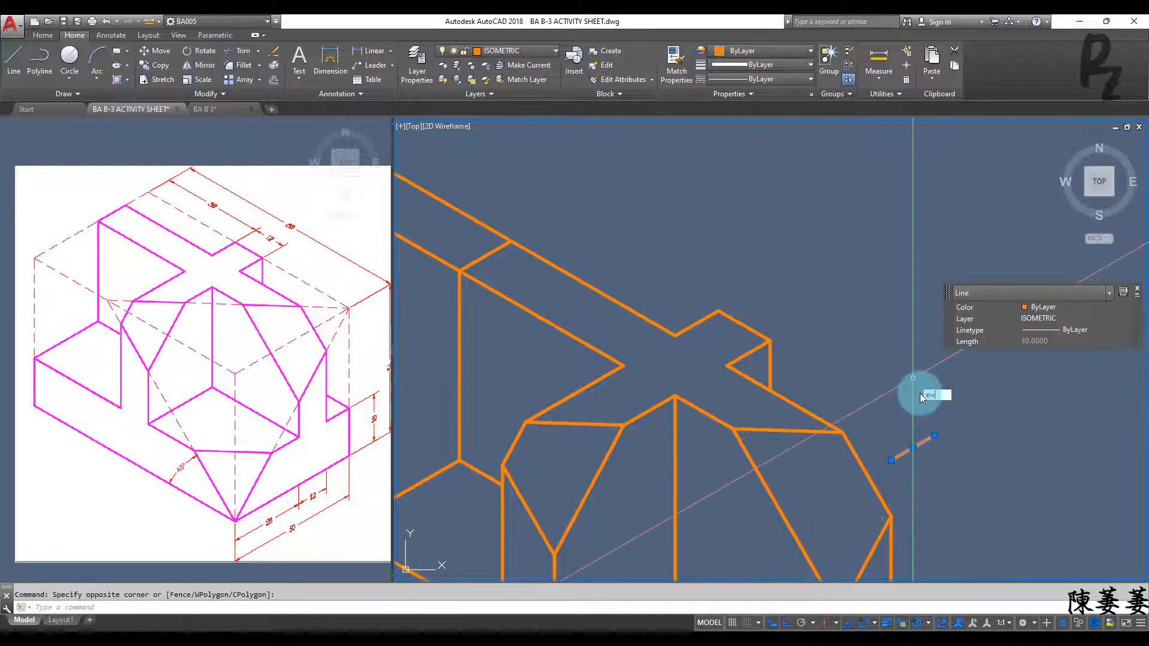
key("BackSpace")
key("space")
Trim the two top lines that extend beyond the end edge of the long left arm.
scroll(903, 397, "down", 4)
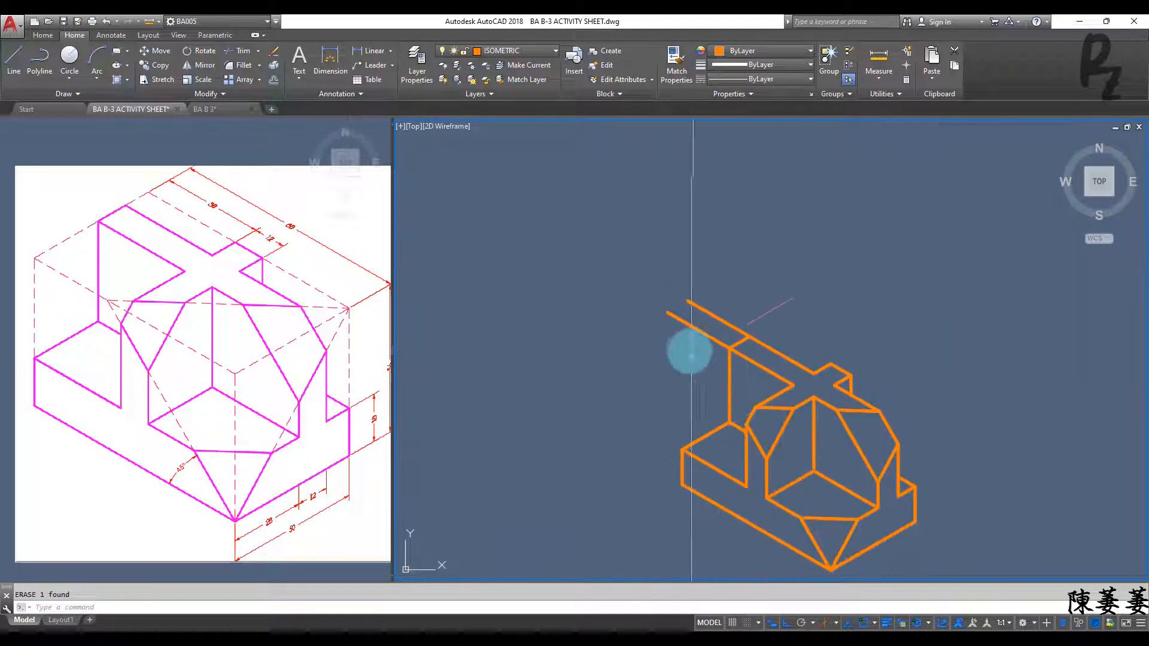
scroll(689, 347, "up", 3)
type("tr")
key("space")
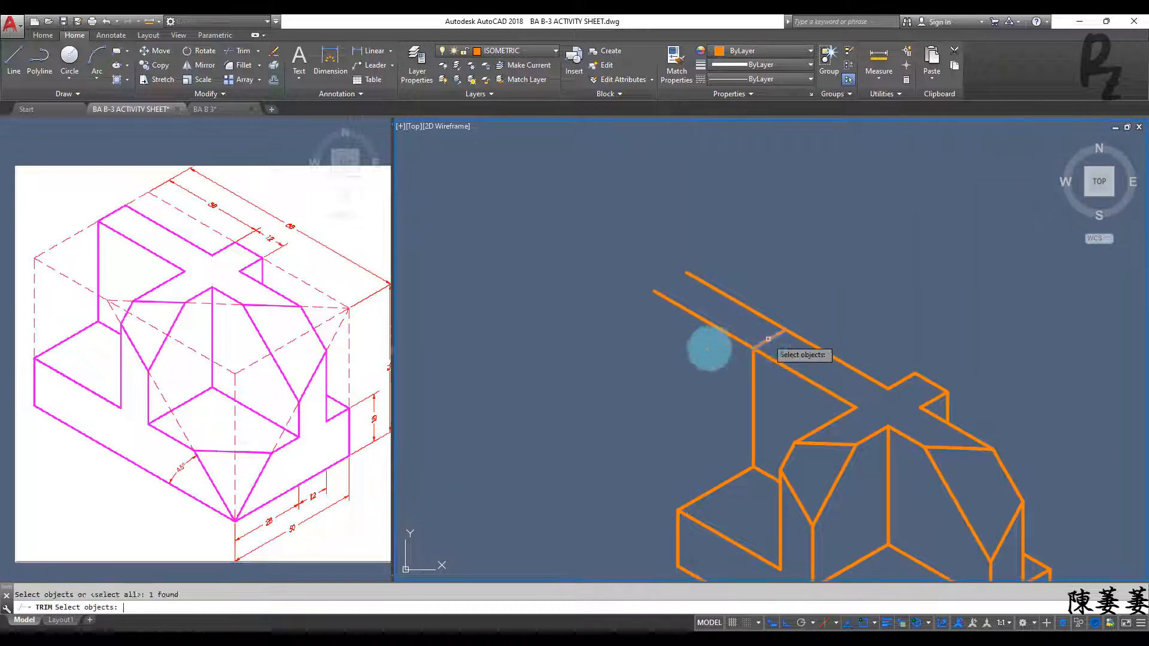
key("space")
left_click(714, 352)
left_click(675, 208)
key("space")
key("Escape")
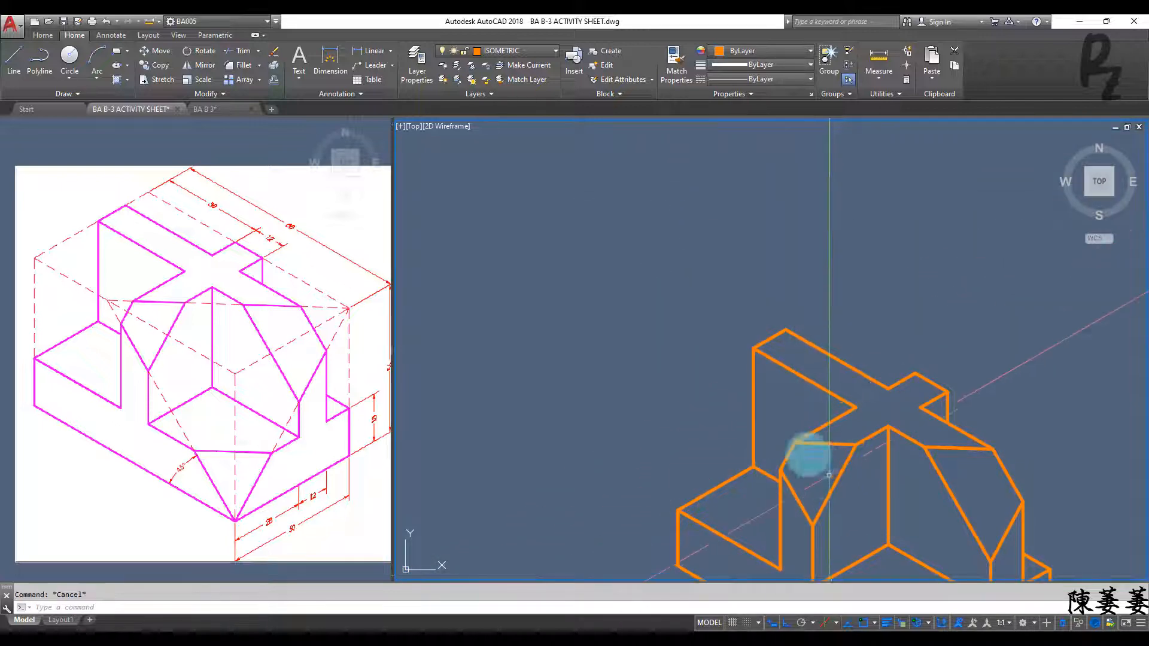
middle_click_drag(829, 475, 669, 326)
scroll(733, 390, "up", 2)
middle_click_drag(729, 419, 723, 286)
scroll(766, 358, "down", 2)
middle_click_drag(814, 428, 829, 511)
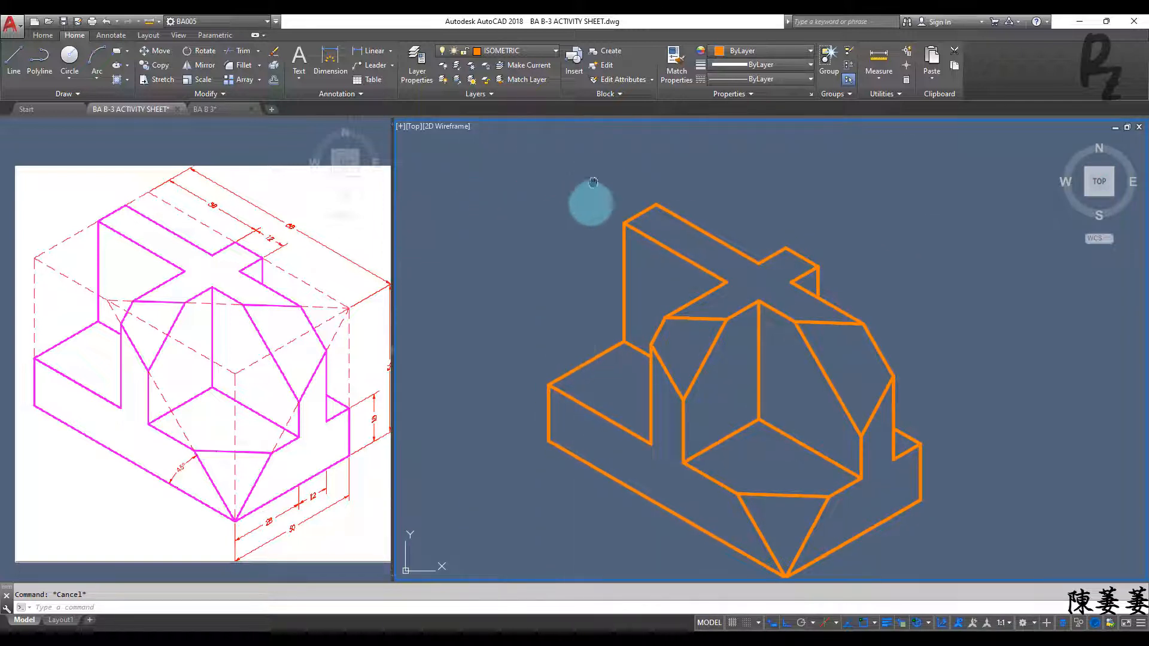
Select BA005 as the dimension style for the isometric block.
middle_click_drag(582, 161, 558, 230)
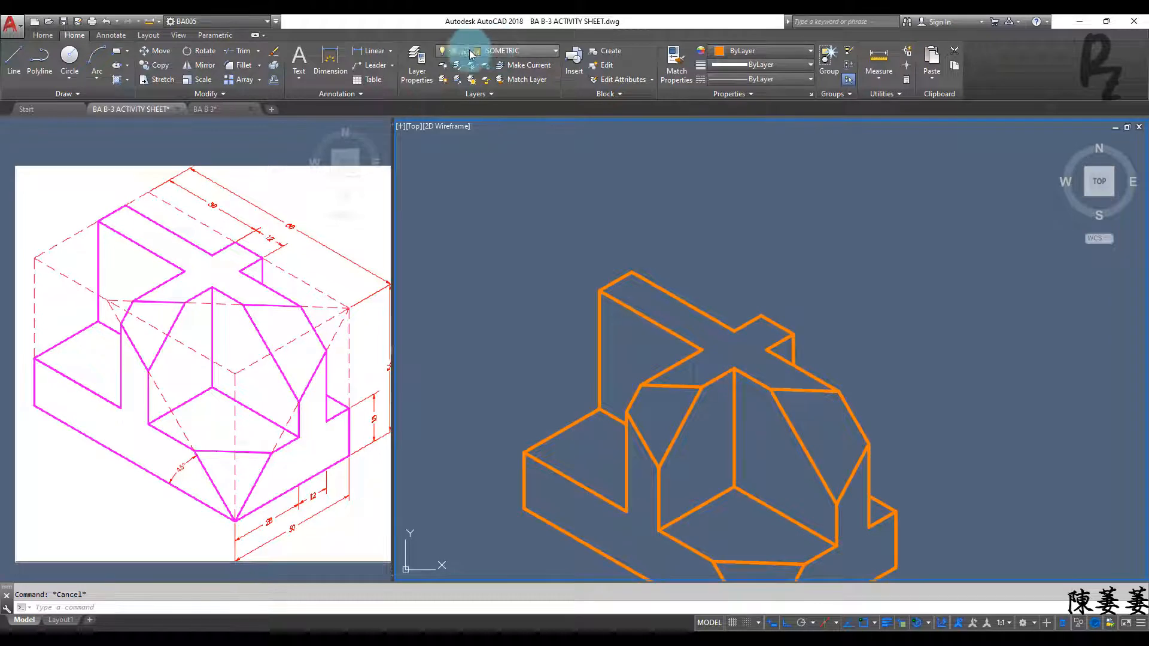
left_click(119, 36)
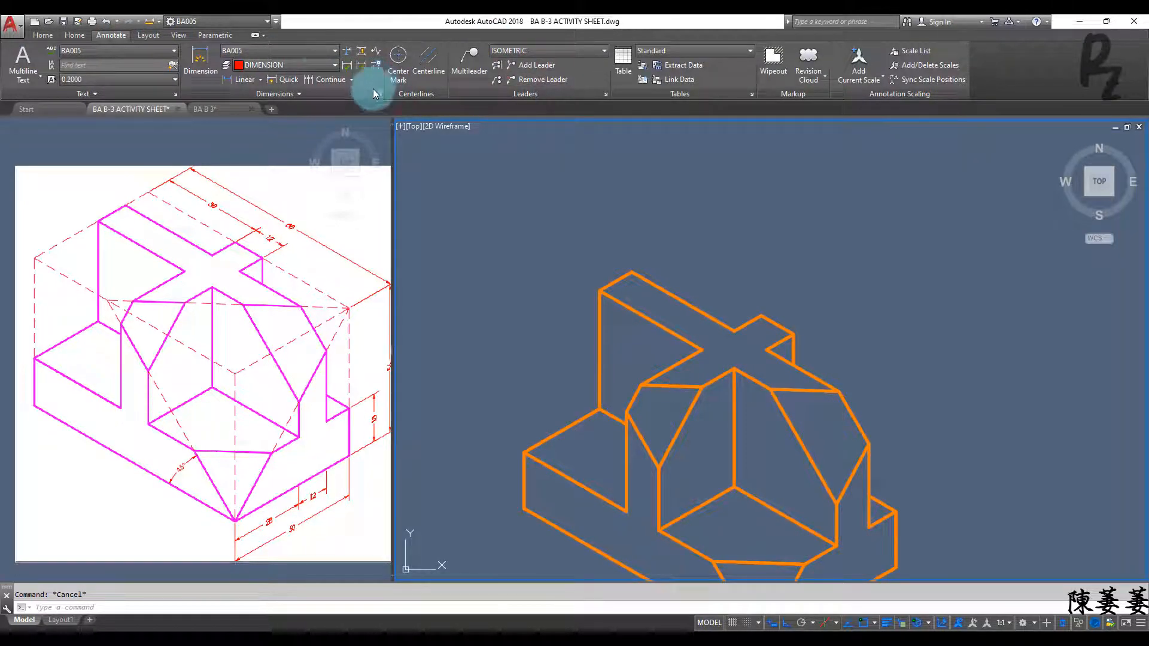
left_click(321, 52)
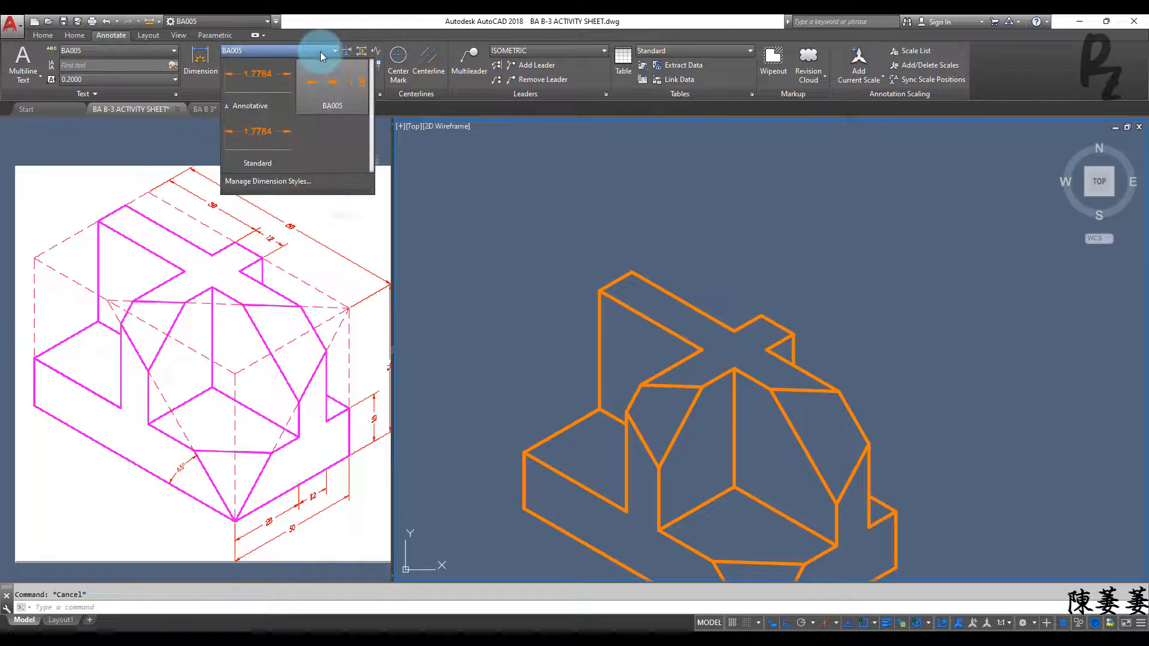
left_click(328, 94)
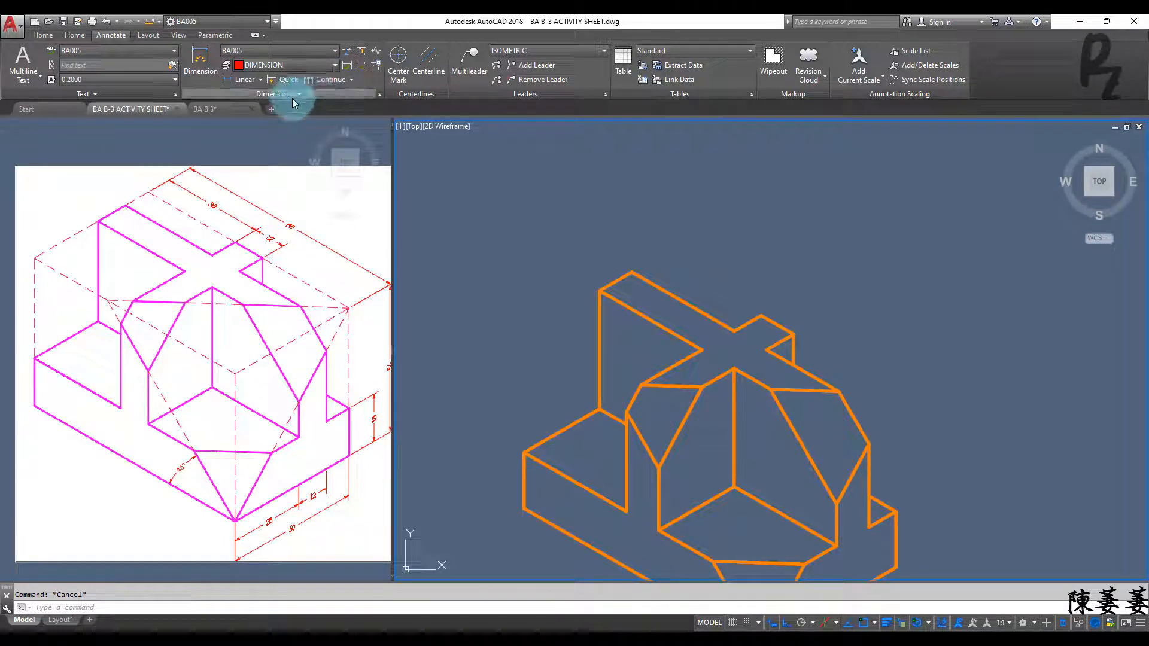
Add an aligned dimension to the long left arm's rear top edge, using the left isoplane and placing it outside the block.
left_click(261, 80)
left_click(256, 128)
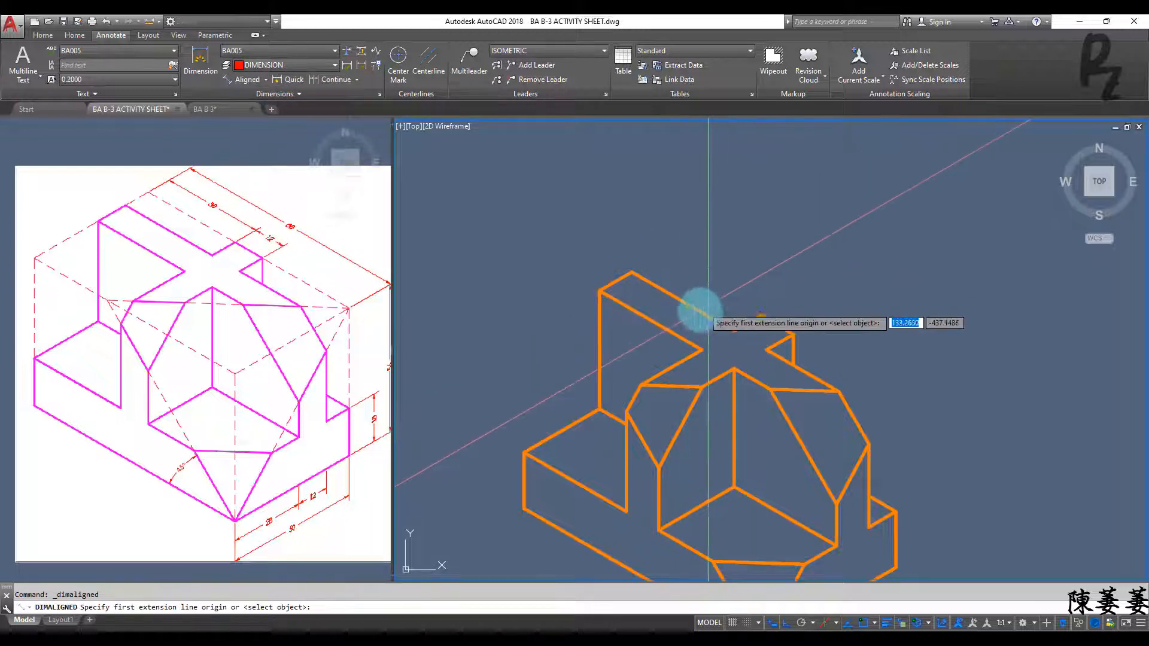
key("F5")
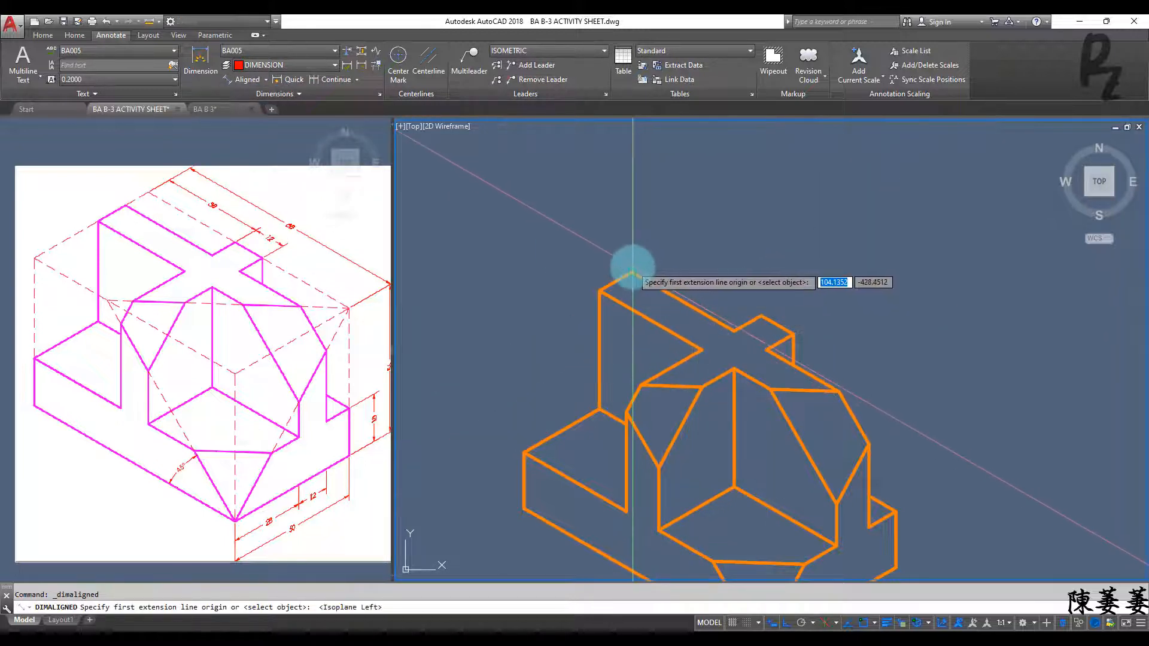
left_click(632, 272)
left_click(732, 328)
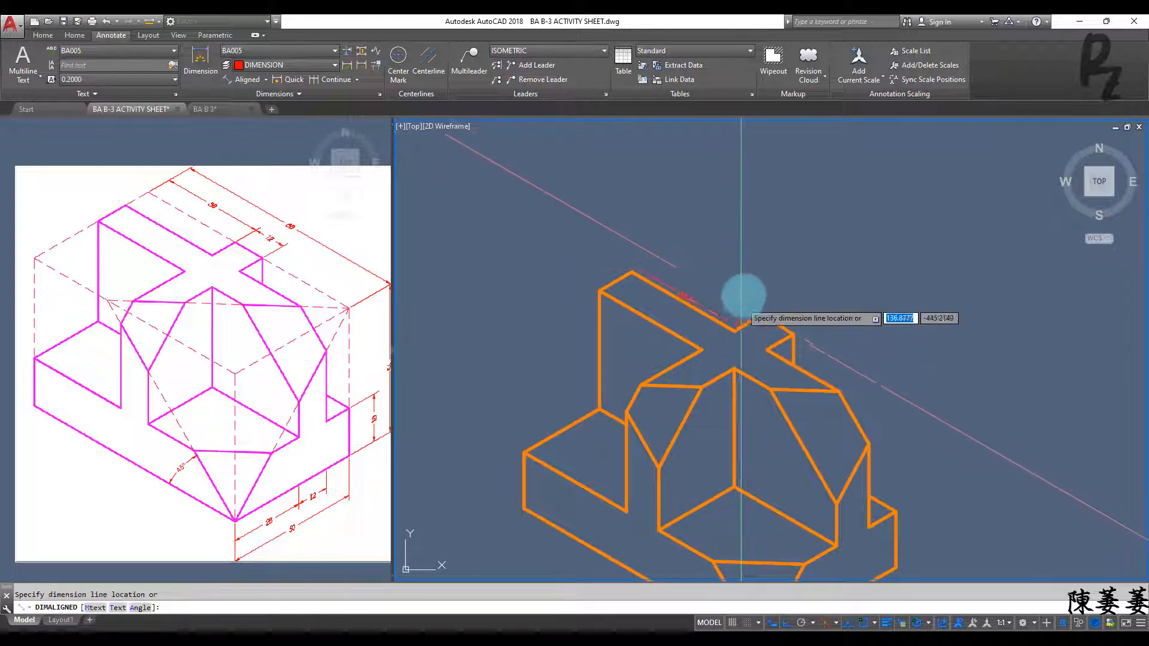
left_click(749, 281)
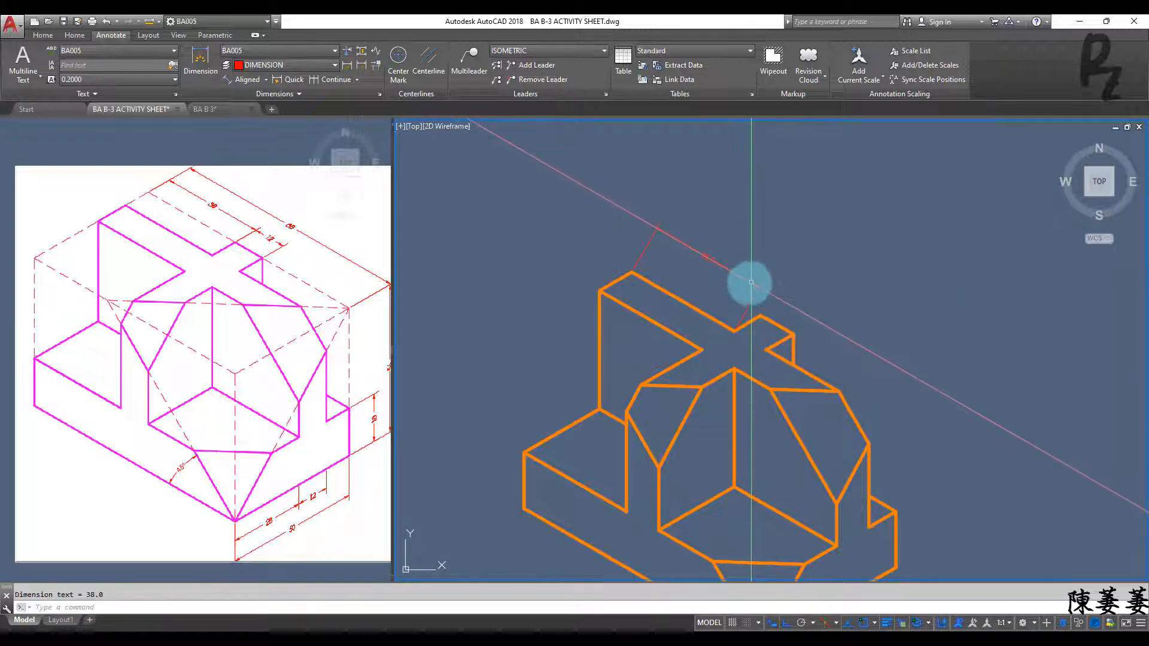
Apply the Oblique option of DIMEDIT to the arm dimension, aligning its extension lines with the rear arm's short edge.
left_click(772, 286)
left_click(728, 231)
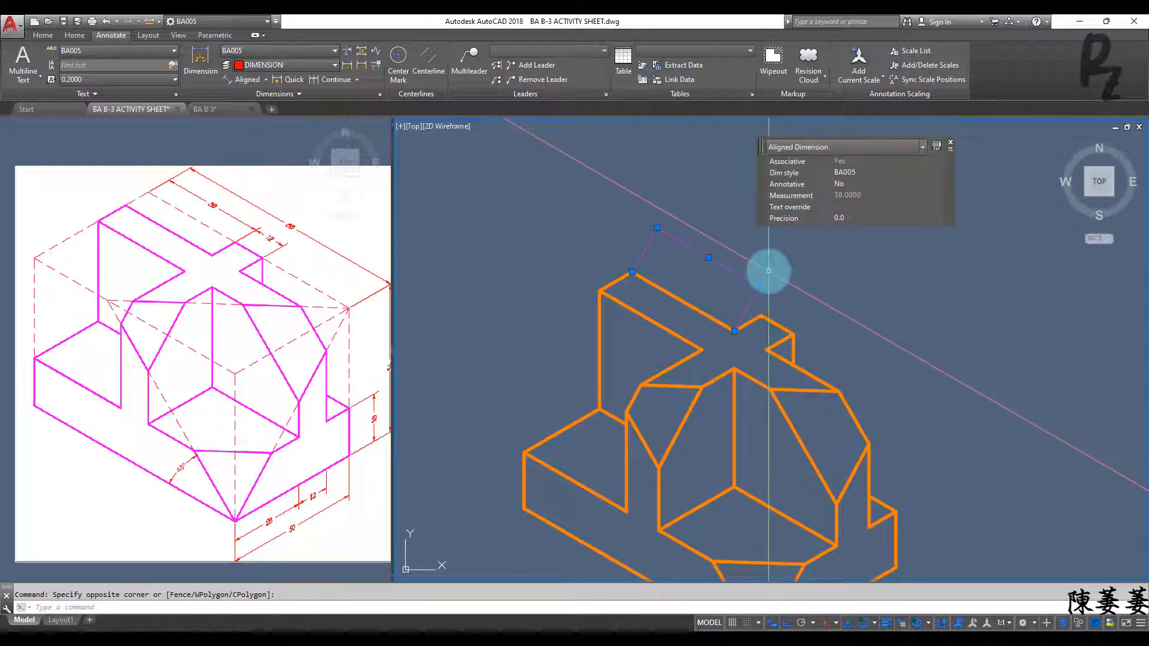
type("dimedi")
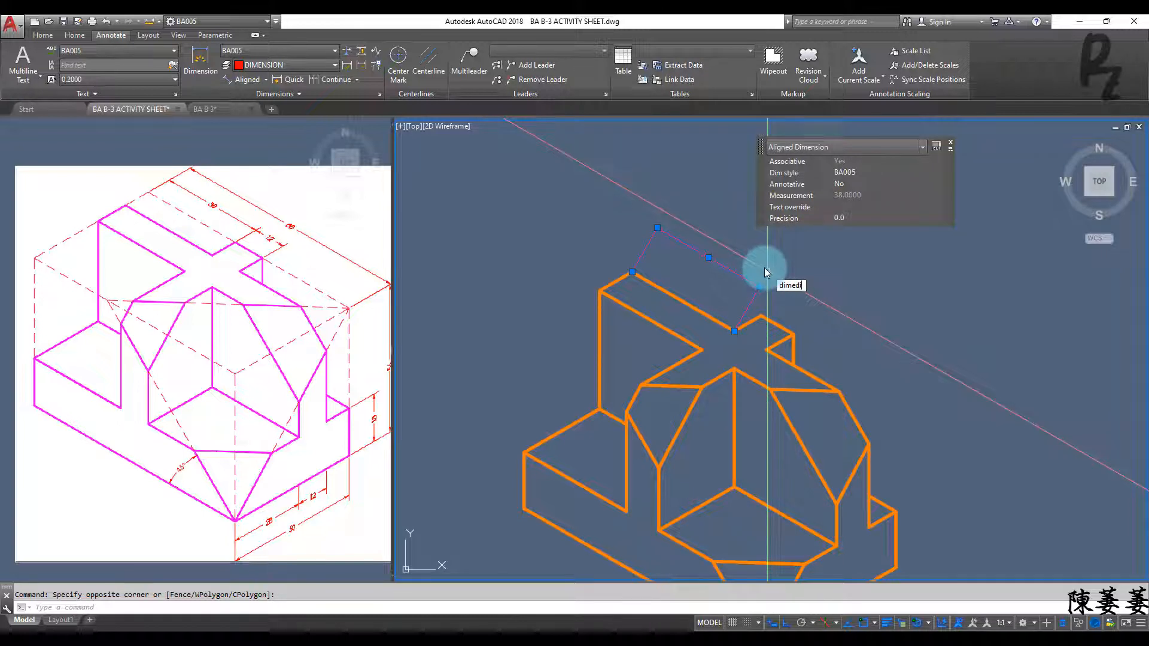
type("t")
key("Return")
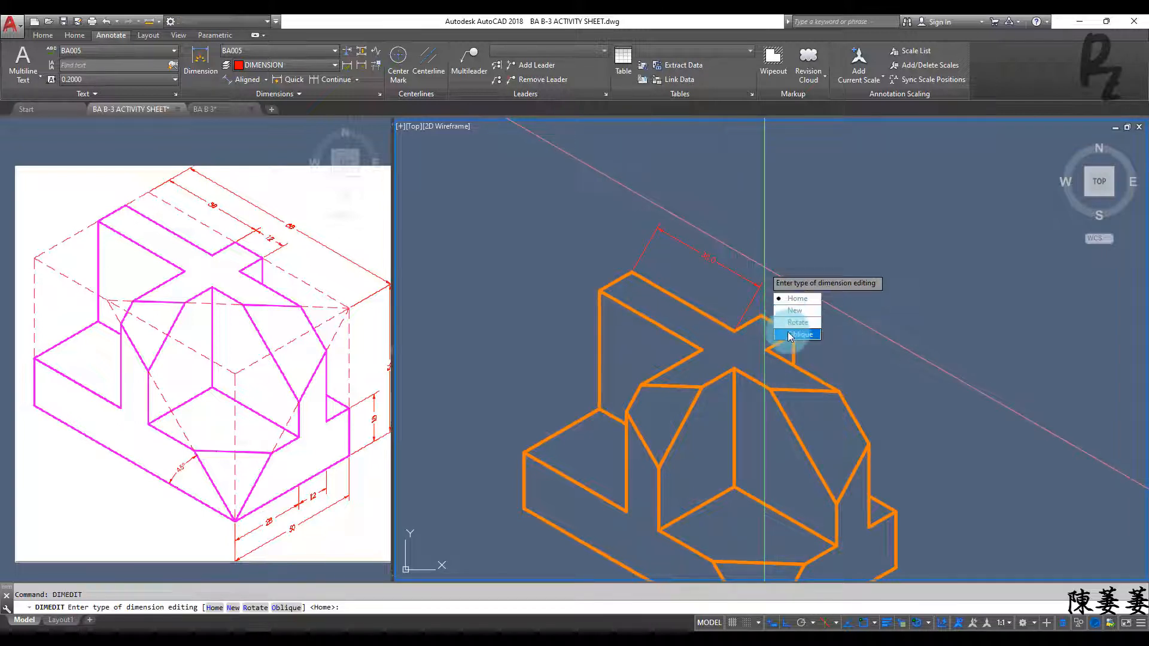
left_click(789, 334)
left_click(735, 329)
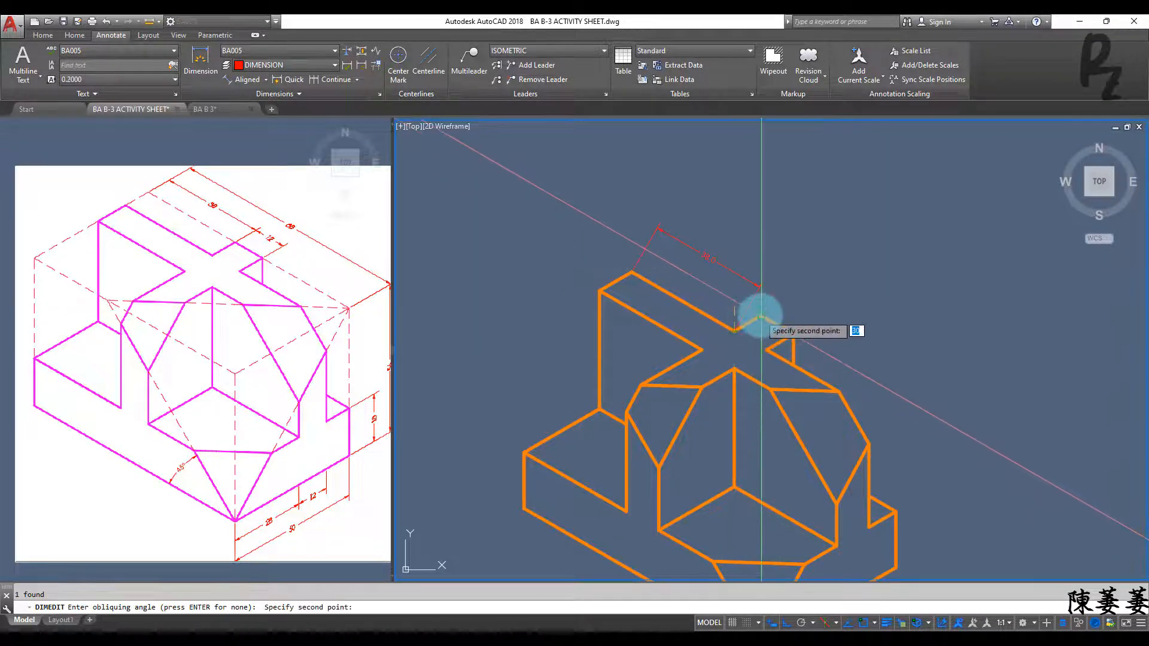
key("Escape")
Set the oblique angle of the arm dimension's text to 30 so it follows the isometric plane.
scroll(765, 288, "up", 5)
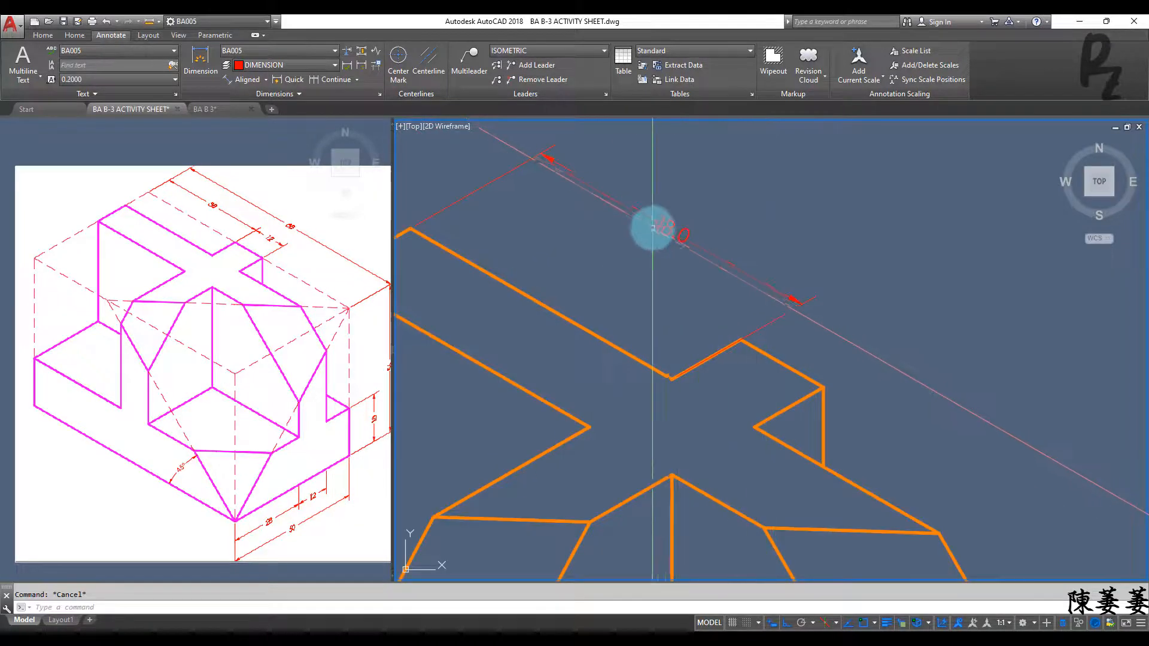
double_click(671, 230)
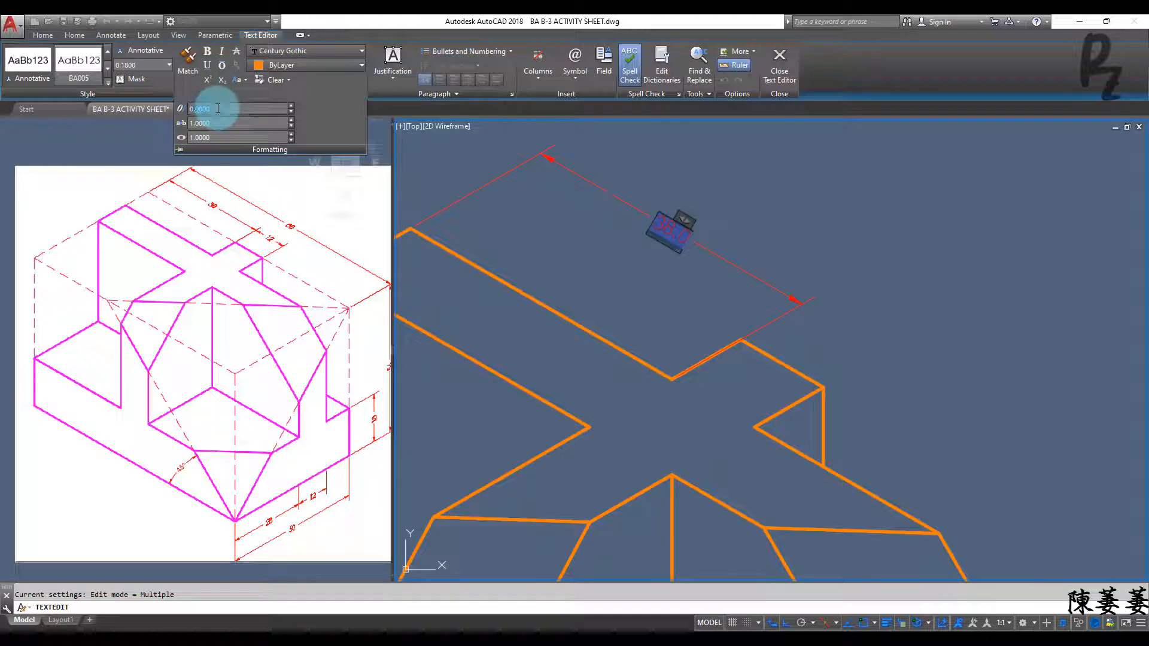
left_click(217, 109)
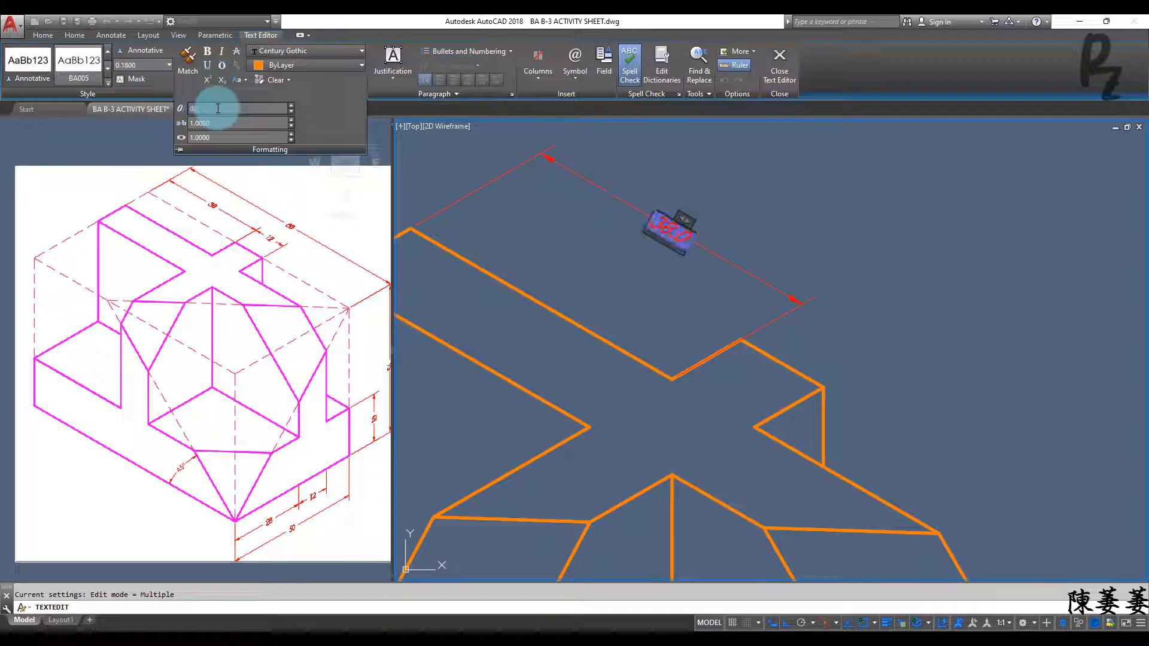
left_click(804, 245)
key("Escape")
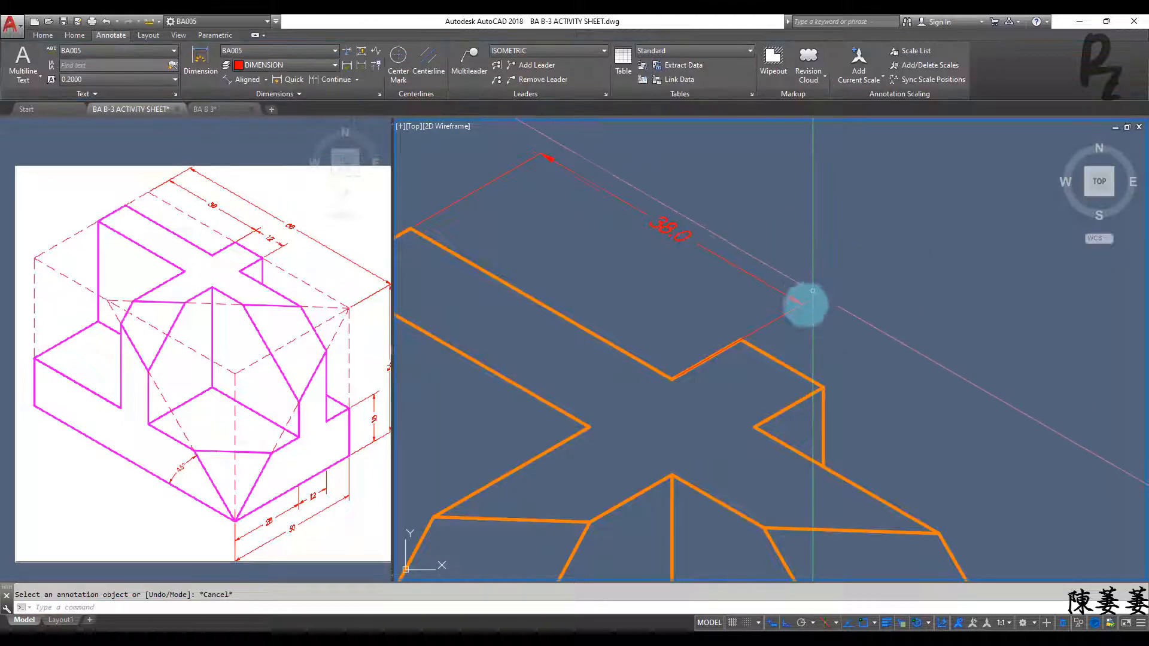
key("Escape")
Move the arm dimension outward from the inner corner between the arms to the short rear arm's outer corner.
middle_click_drag(804, 317, 838, 283)
left_click(825, 287)
left_click(795, 246)
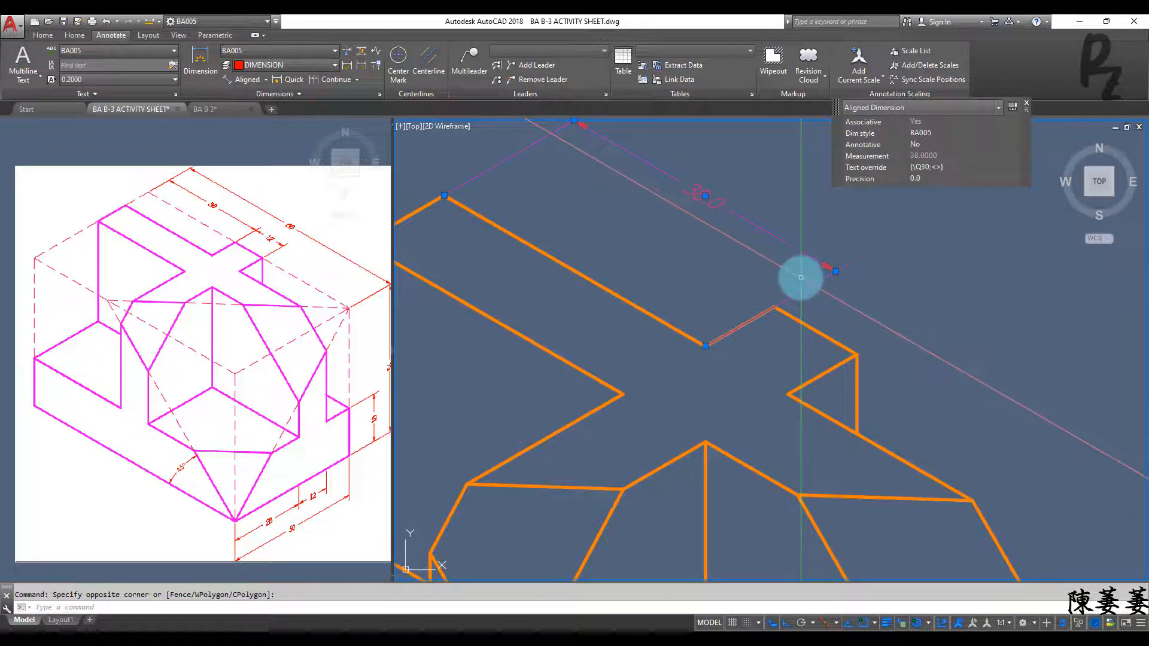
key("Return")
left_click(704, 348)
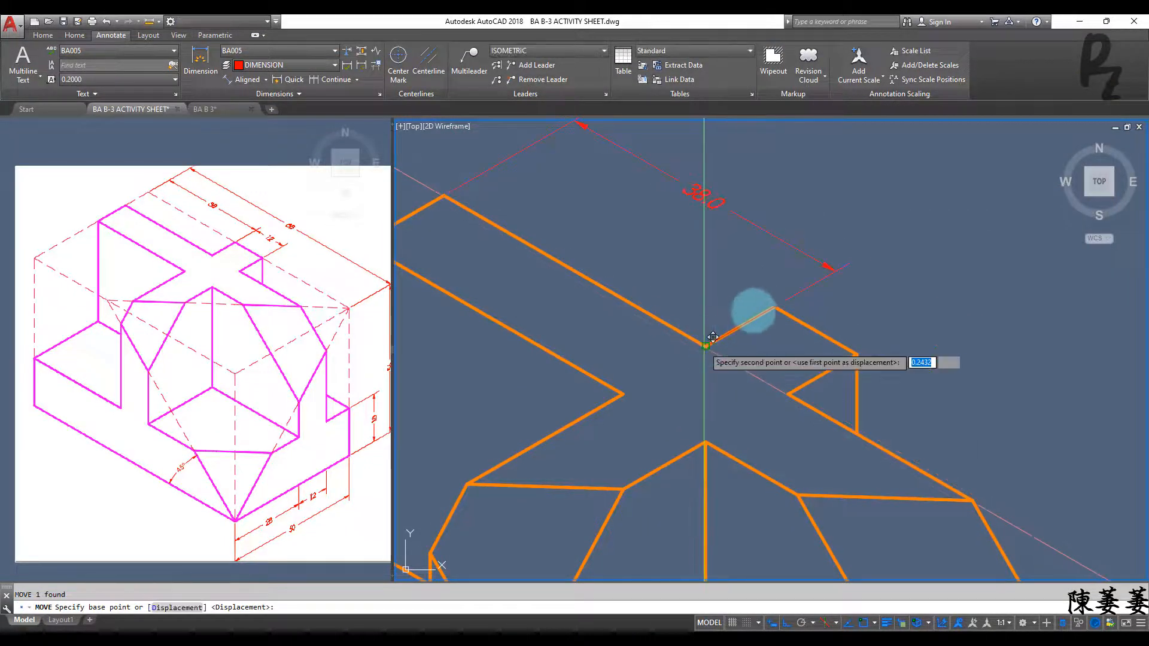
left_click(776, 308)
key("Escape")
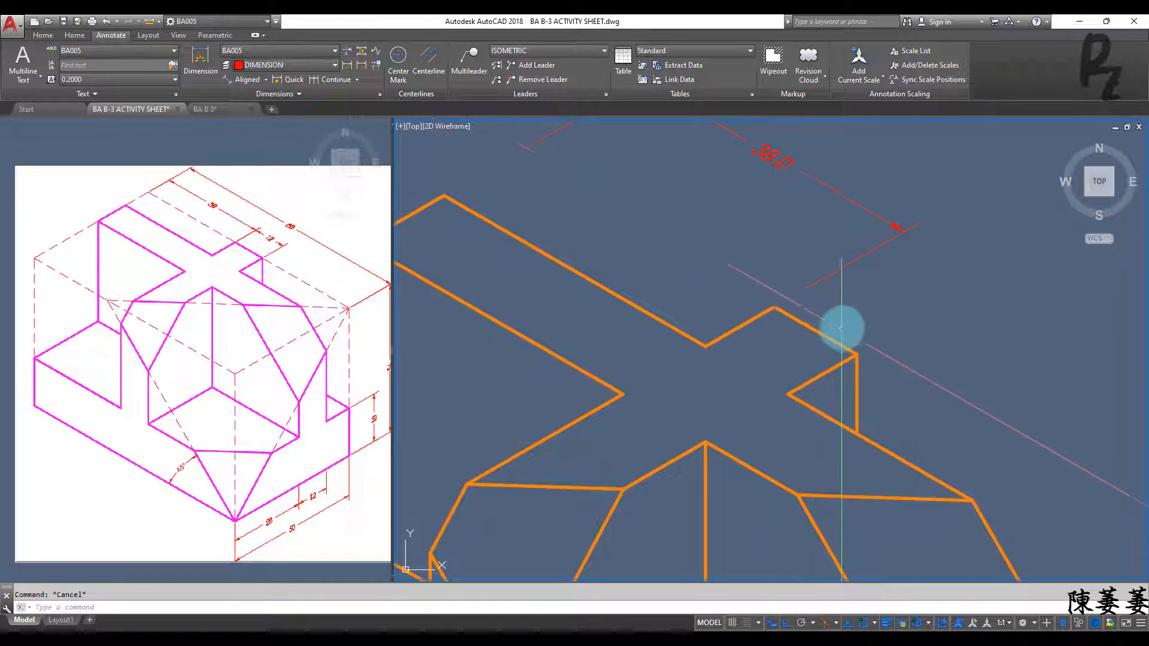
Copy the arm dimension into the empty space beyond the block's rear side.
middle_click_drag(861, 311, 796, 372)
left_click(798, 377)
left_click(773, 290)
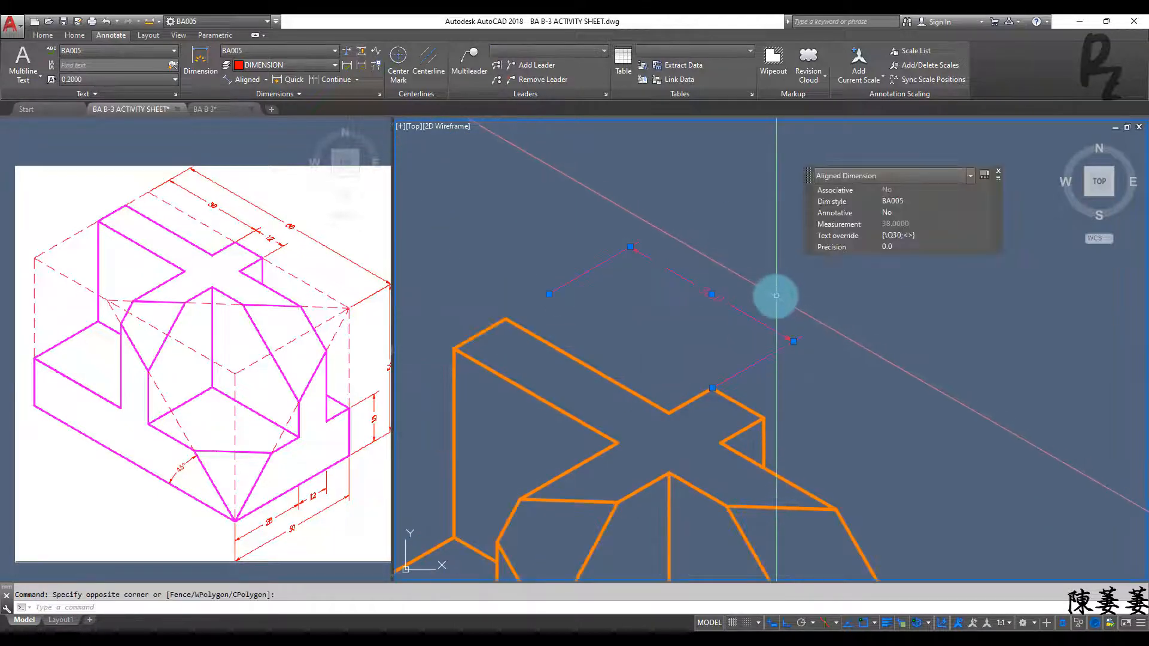
type("co")
key("Return")
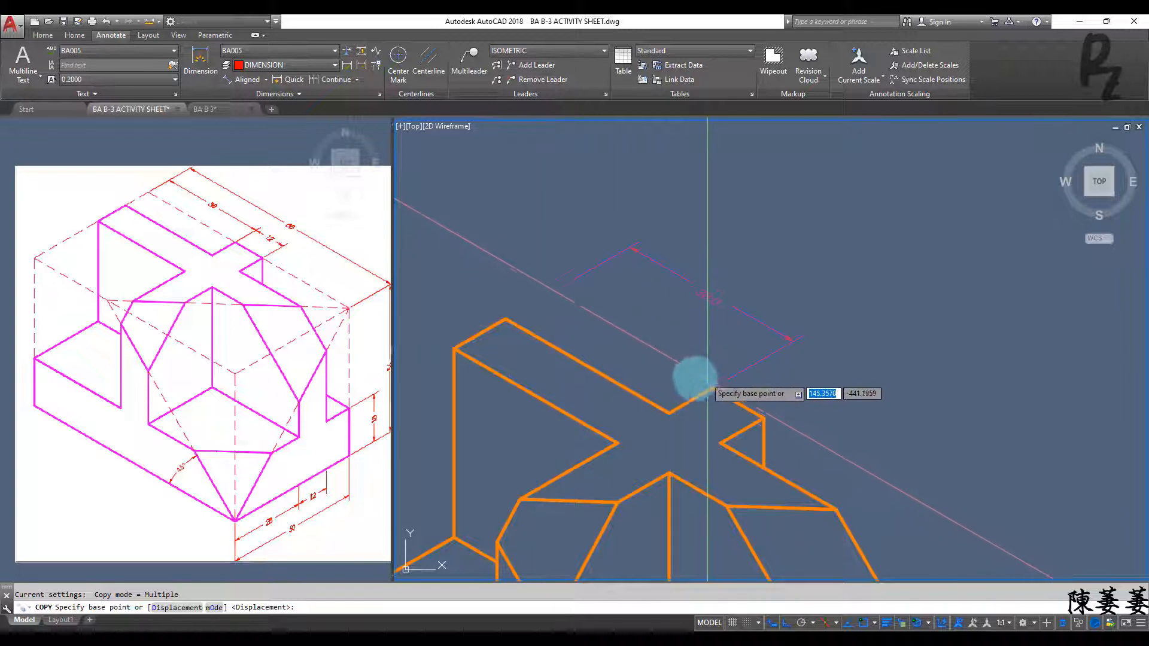
key("Escape")
key("Escape")
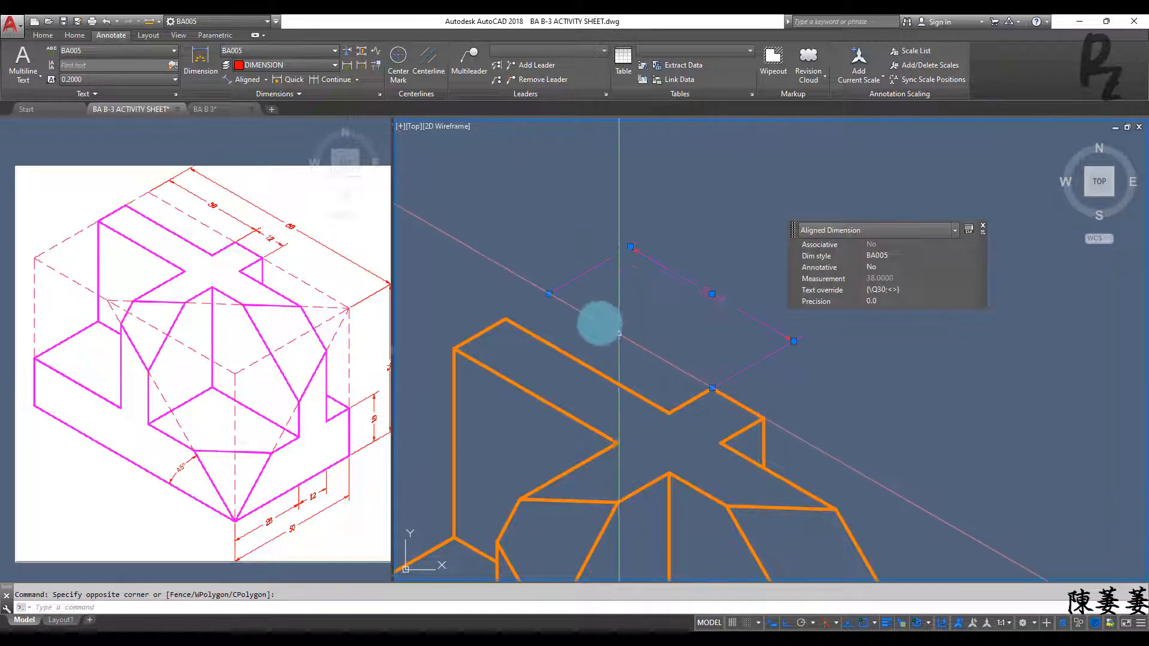
key("Return")
left_click(550, 294)
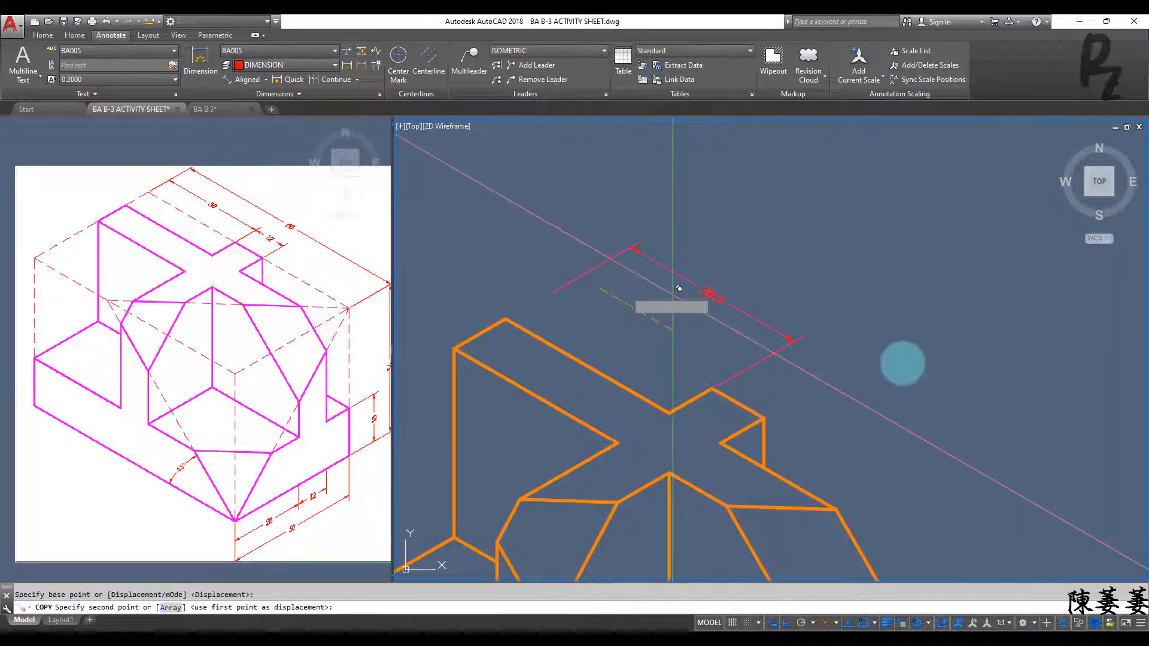
left_click(881, 371)
key("Escape")
key("Escape")
Stretch the copied dimension's two extension line origins onto the corners of the short rear arm's end edge.
left_click(932, 482)
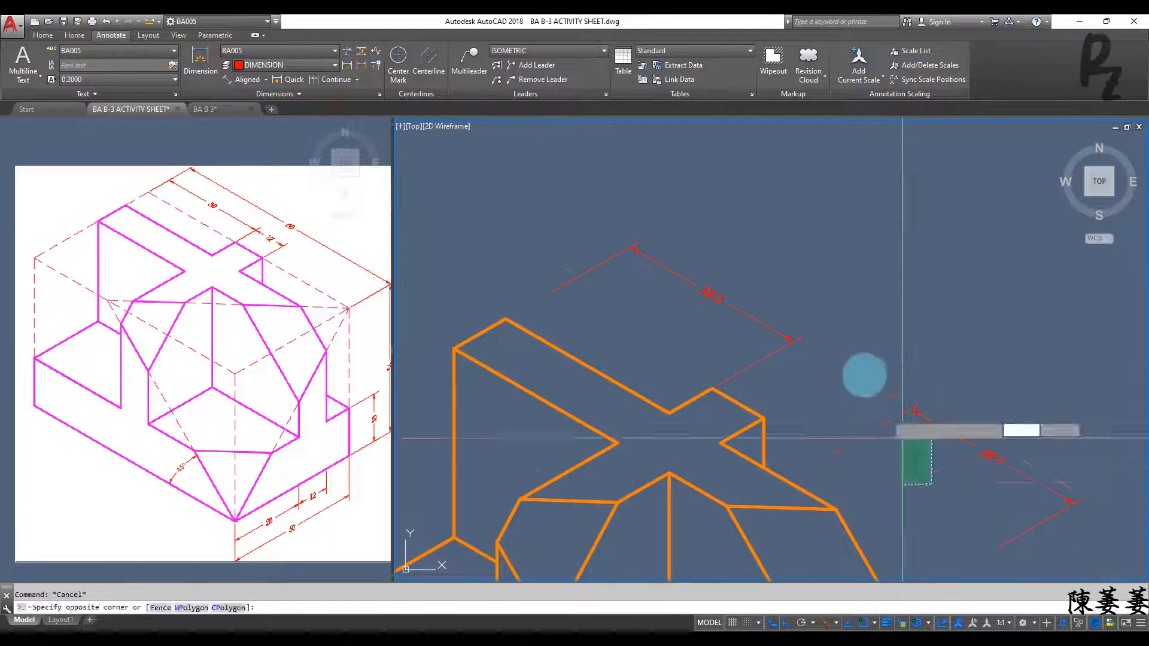
left_click(865, 375)
left_click(830, 457)
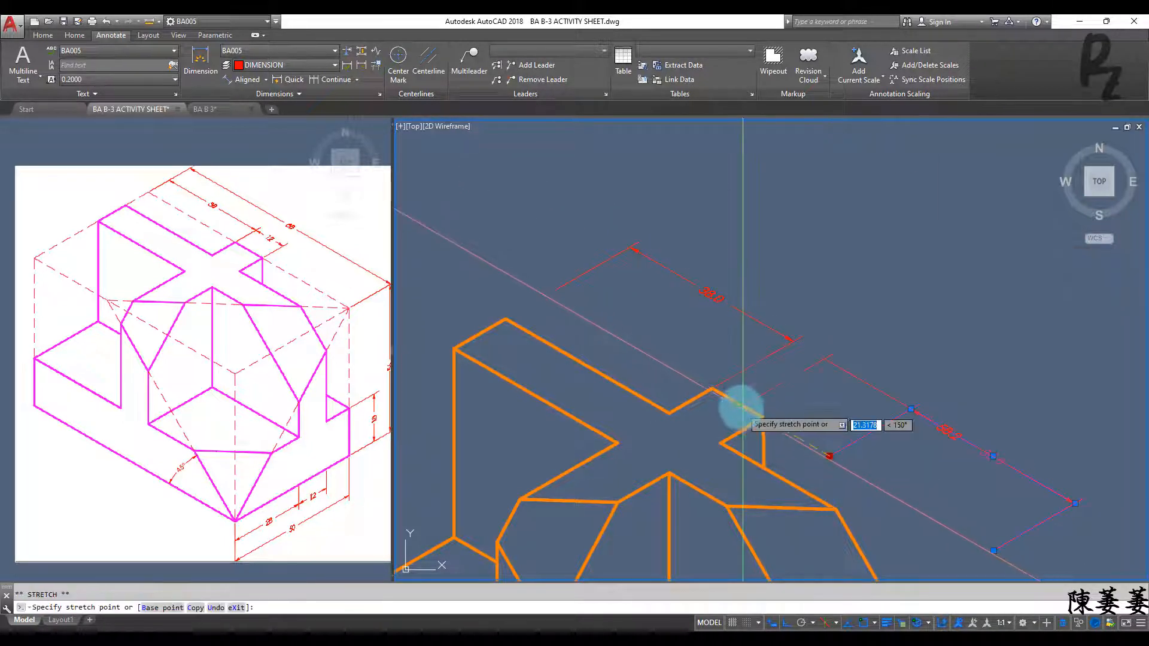
left_click(712, 388)
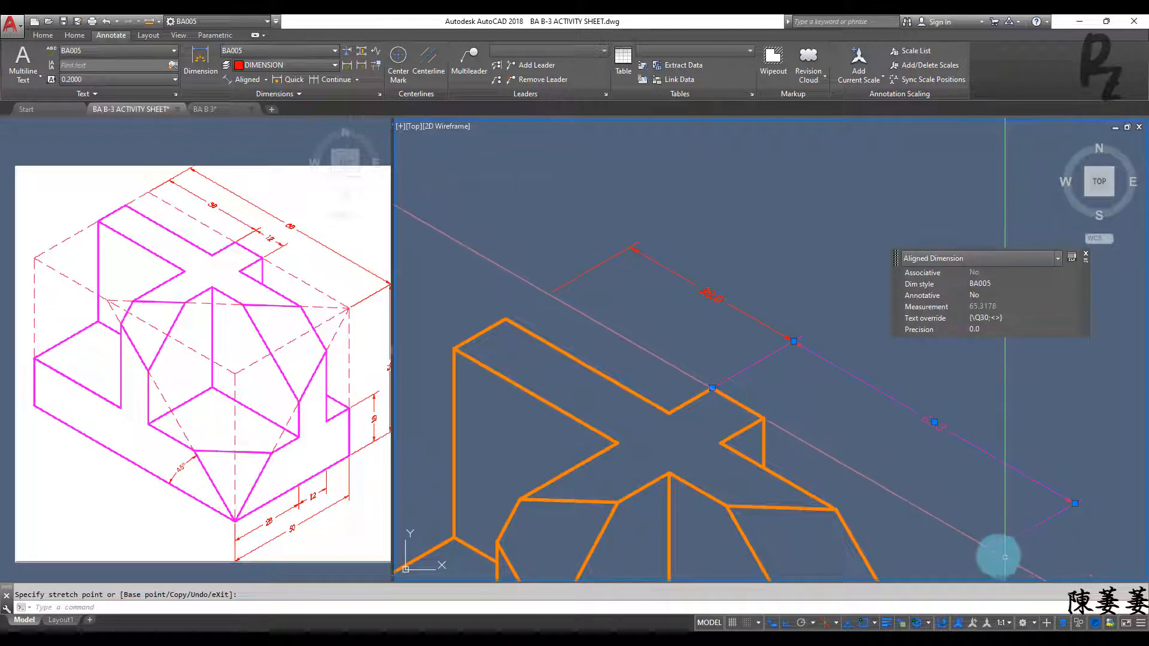
left_click(994, 551)
scroll(763, 417, "up", 2)
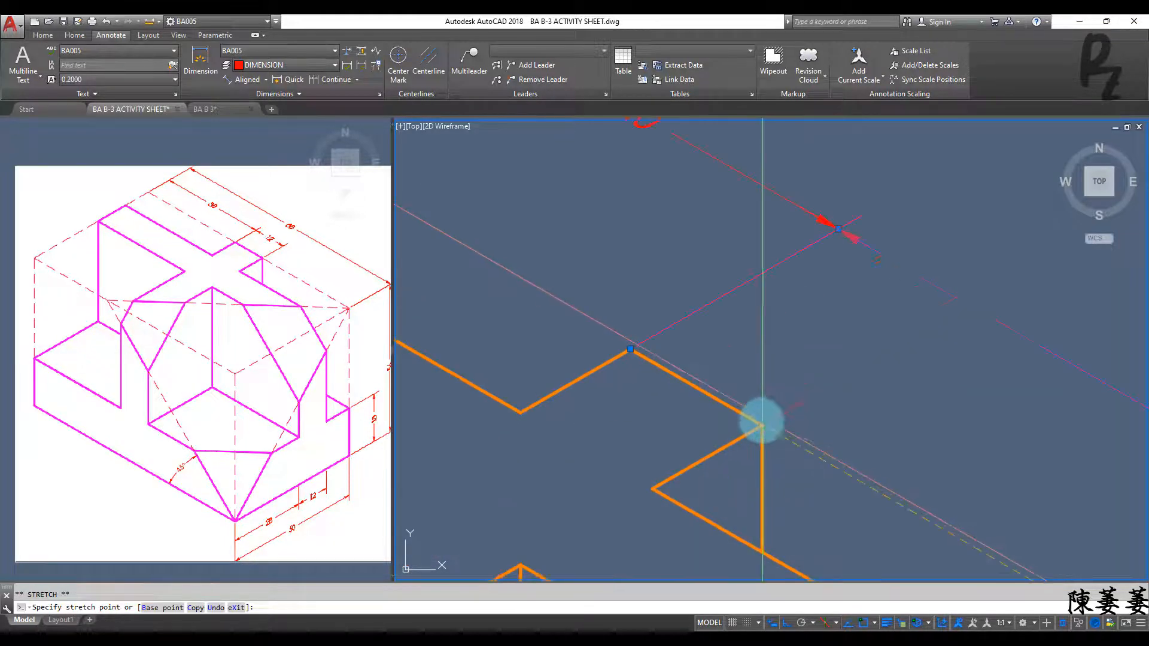
left_click(761, 425)
key("Escape")
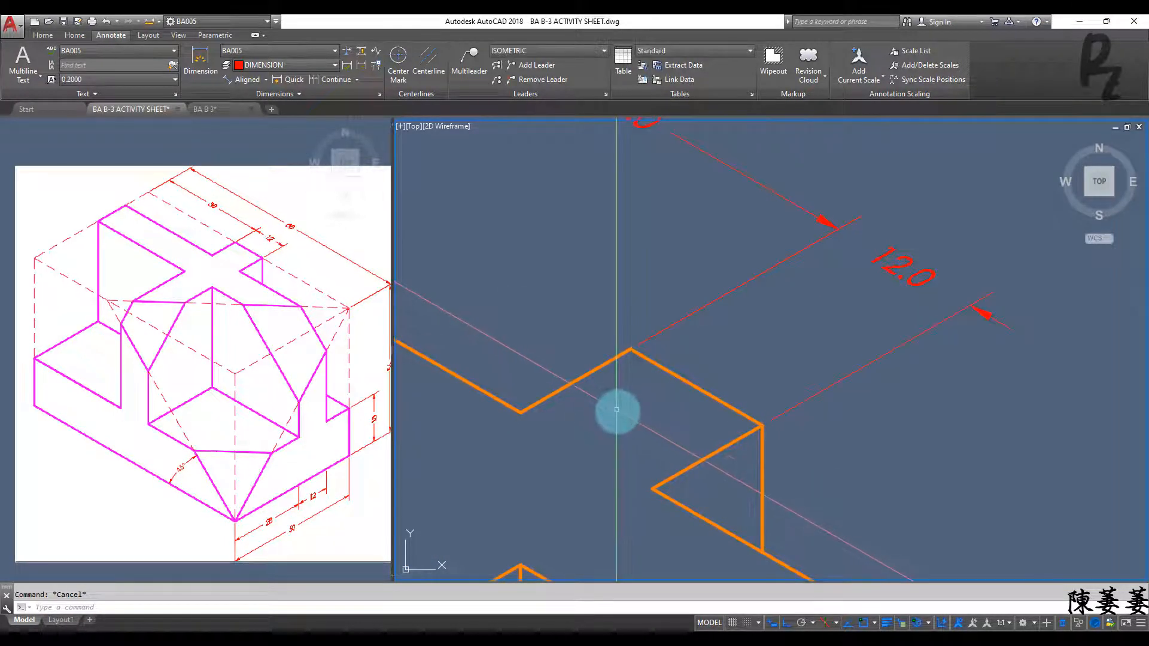
Fillet the block's rear top edge and its vertical side edge to a sharp corner beyond the bevel.
scroll(882, 380, "down", 4)
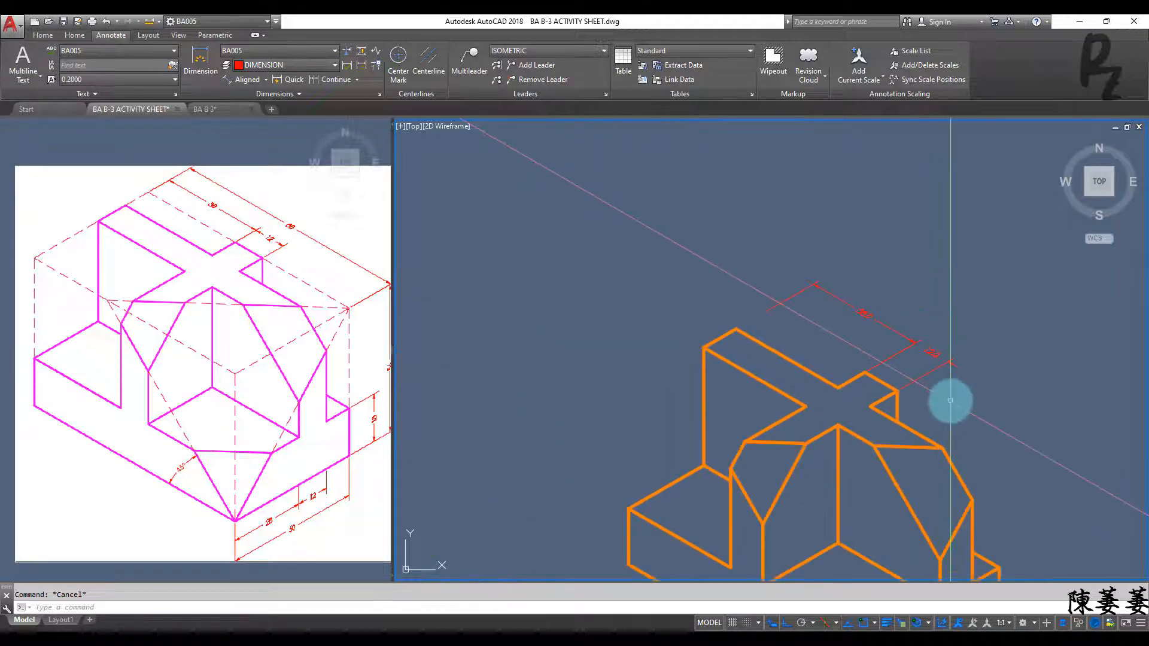
middle_click_drag(810, 403, 852, 407)
type("f")
key("Return")
left_click(805, 414)
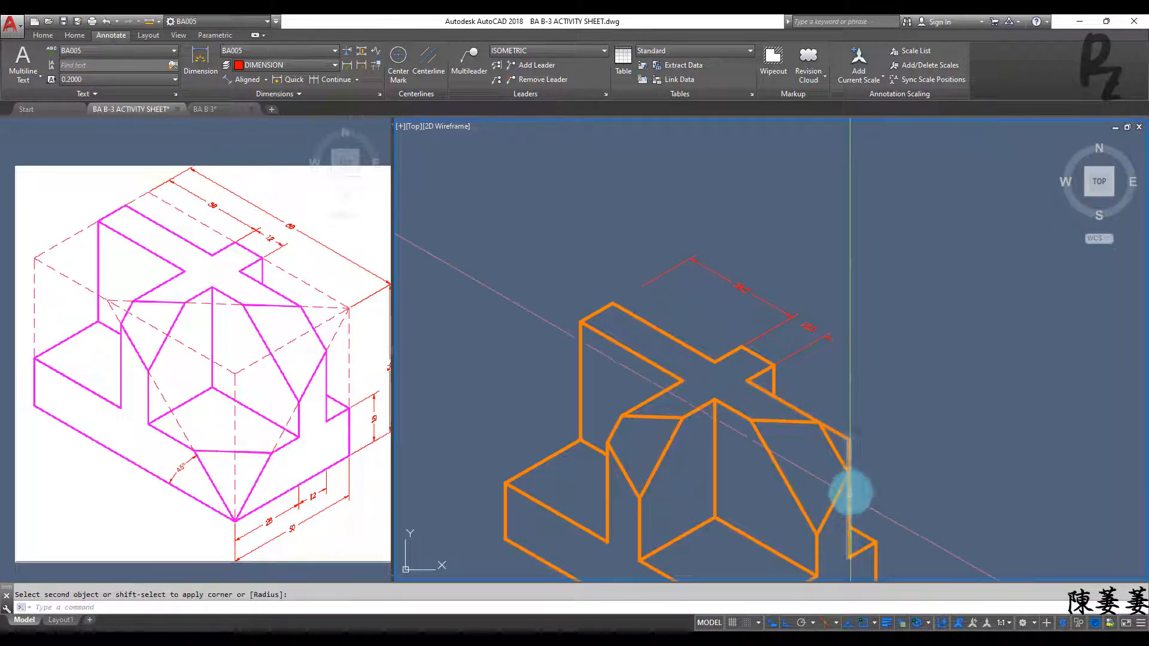
key("Escape")
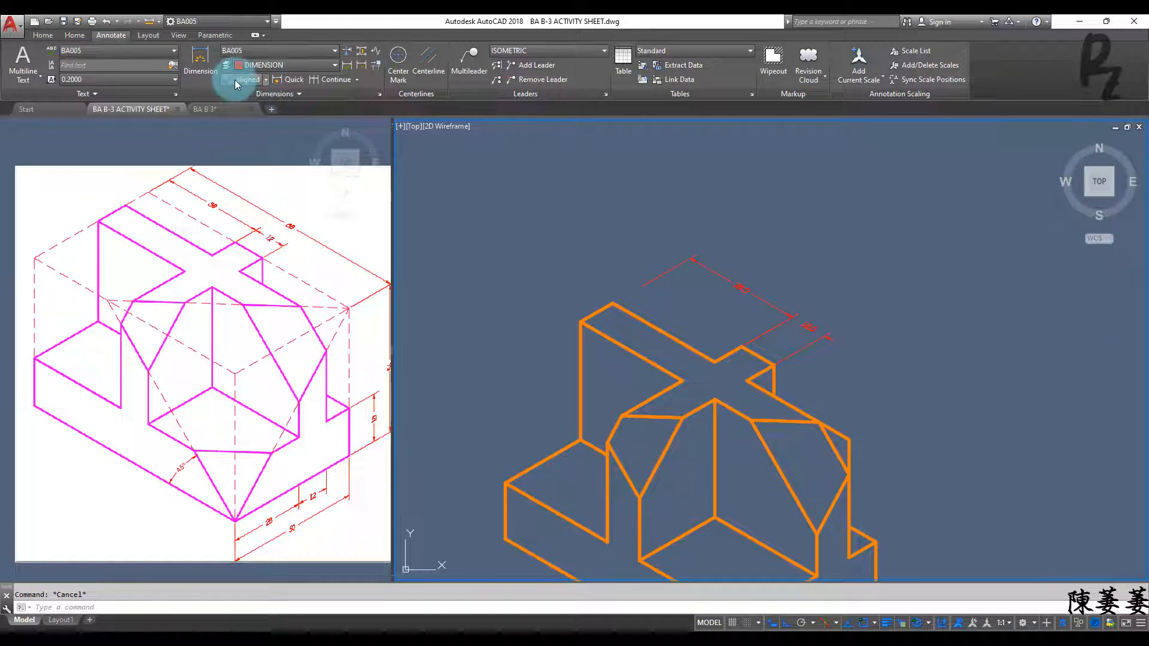
Try an aligned overall dimension from the long arm's rear corner to the sharp construction corner.
left_click(237, 84)
left_click(612, 304)
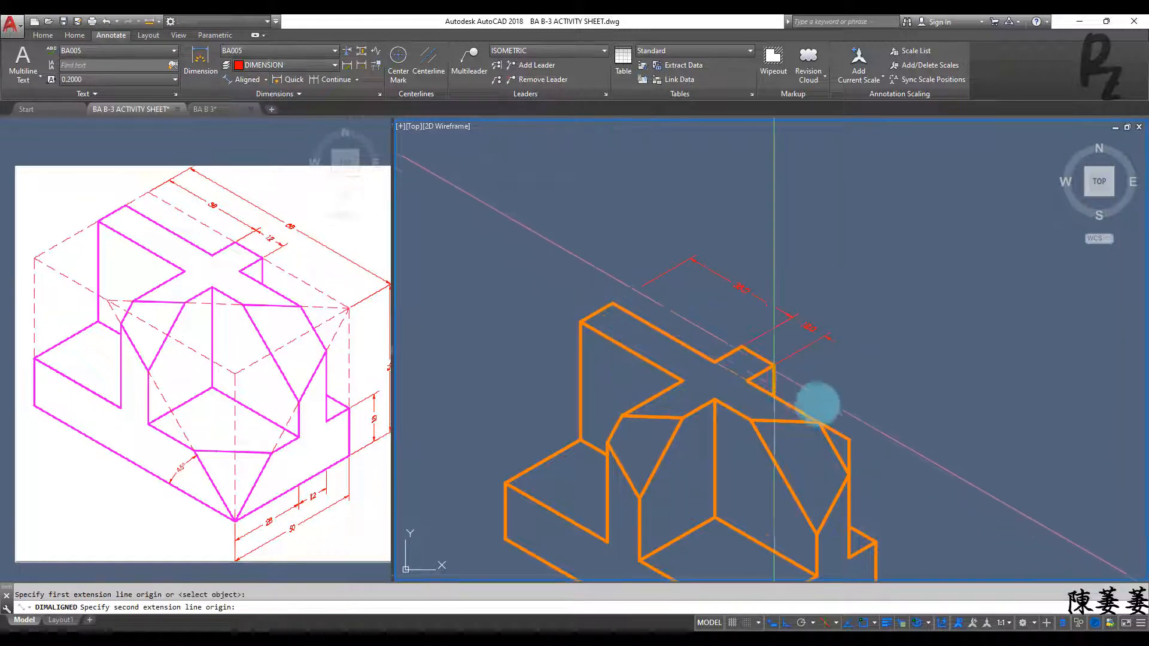
left_click(848, 438)
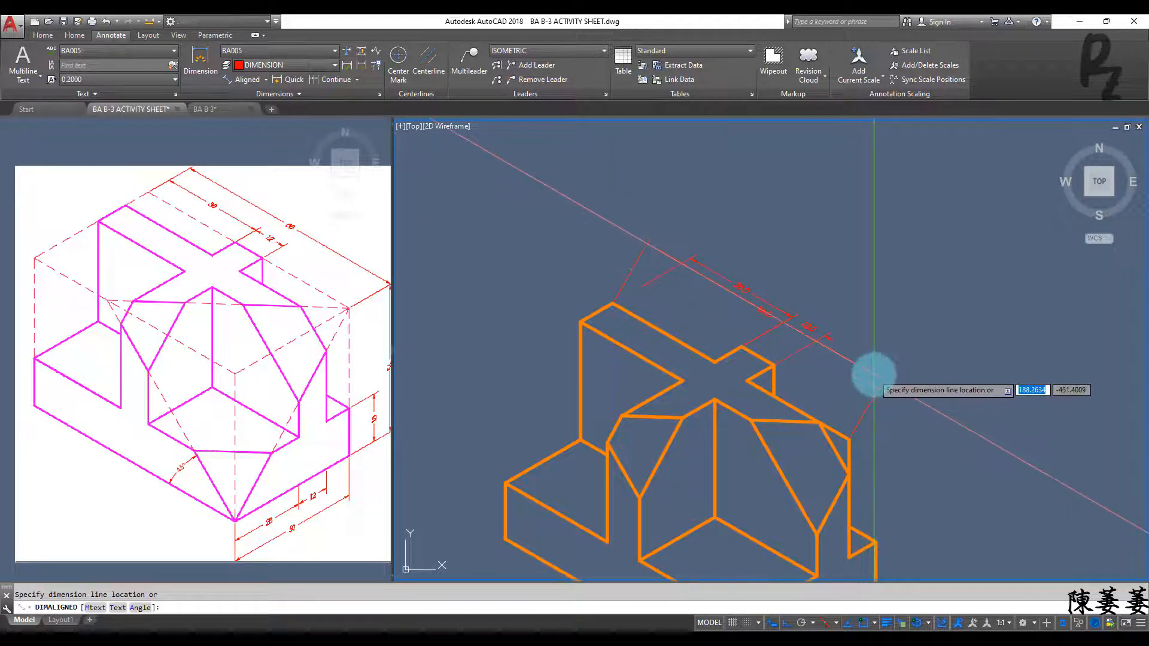
left_click(868, 385)
left_click(843, 339)
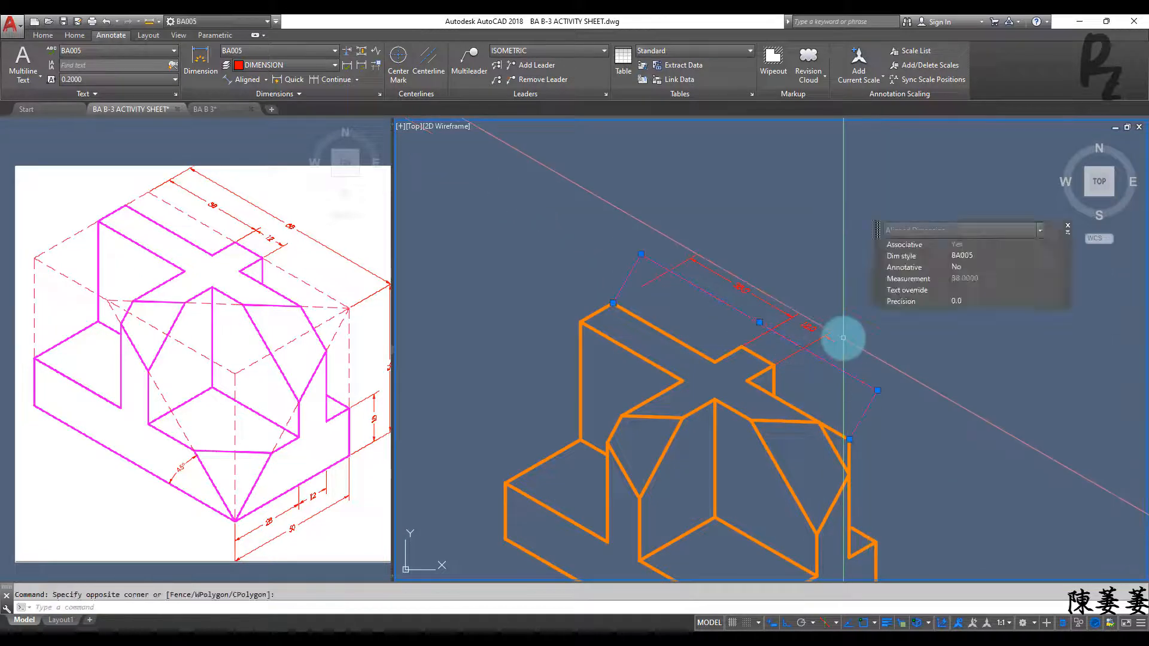
left_click(854, 373)
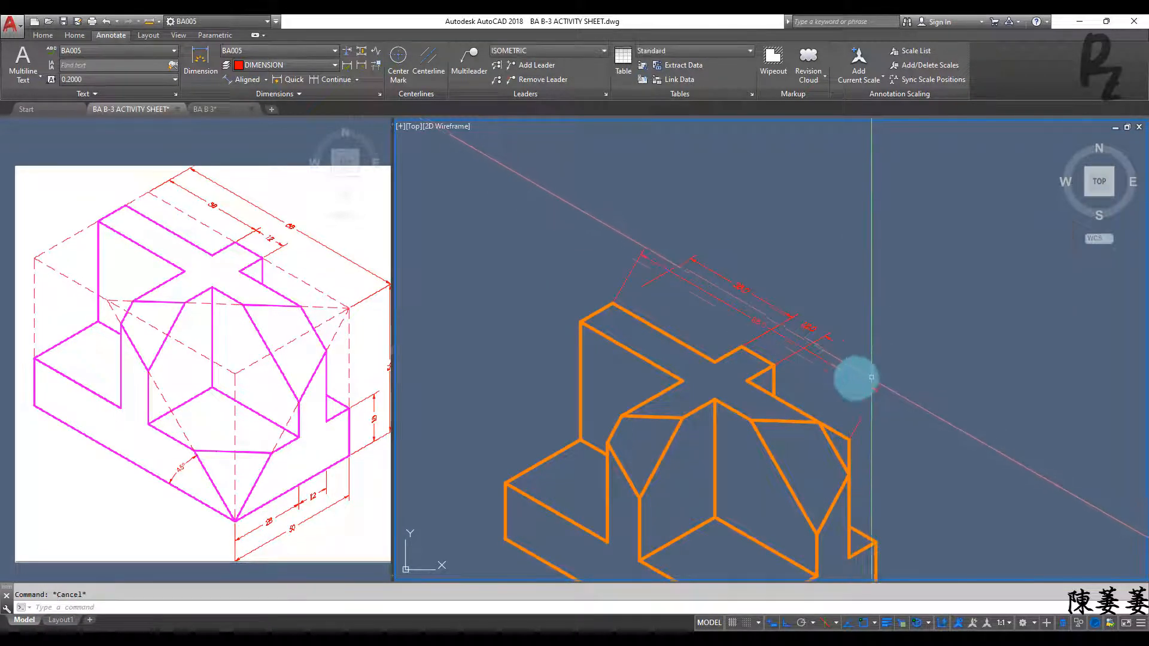
left_click(847, 369)
key("Return")
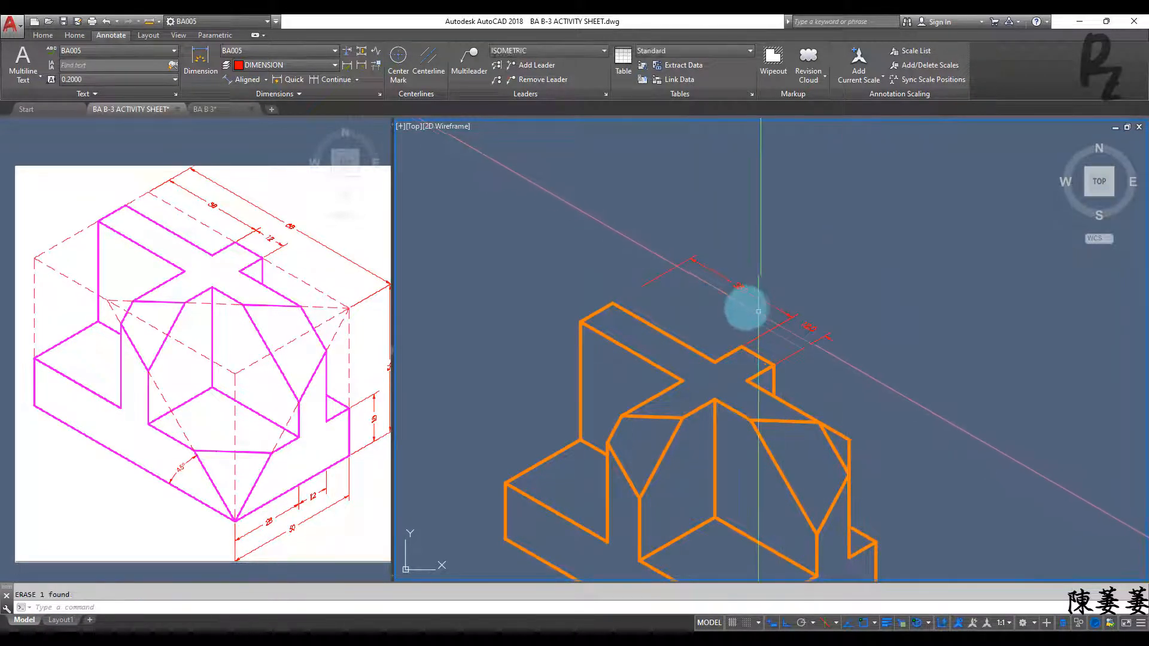
Copy the long arm's dimension from the short rear arm's outer corner to the sharp construction corner.
left_click(741, 313)
left_click(722, 253)
type("co")
key("Return")
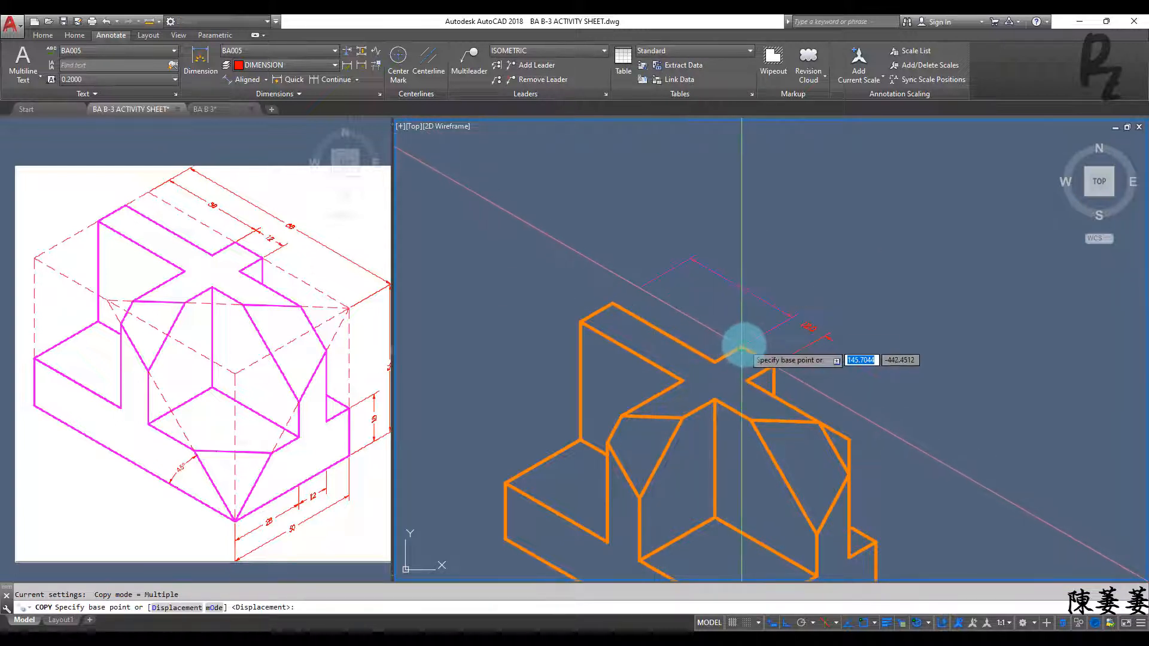
left_click(741, 348)
left_click(849, 441)
key("Escape")
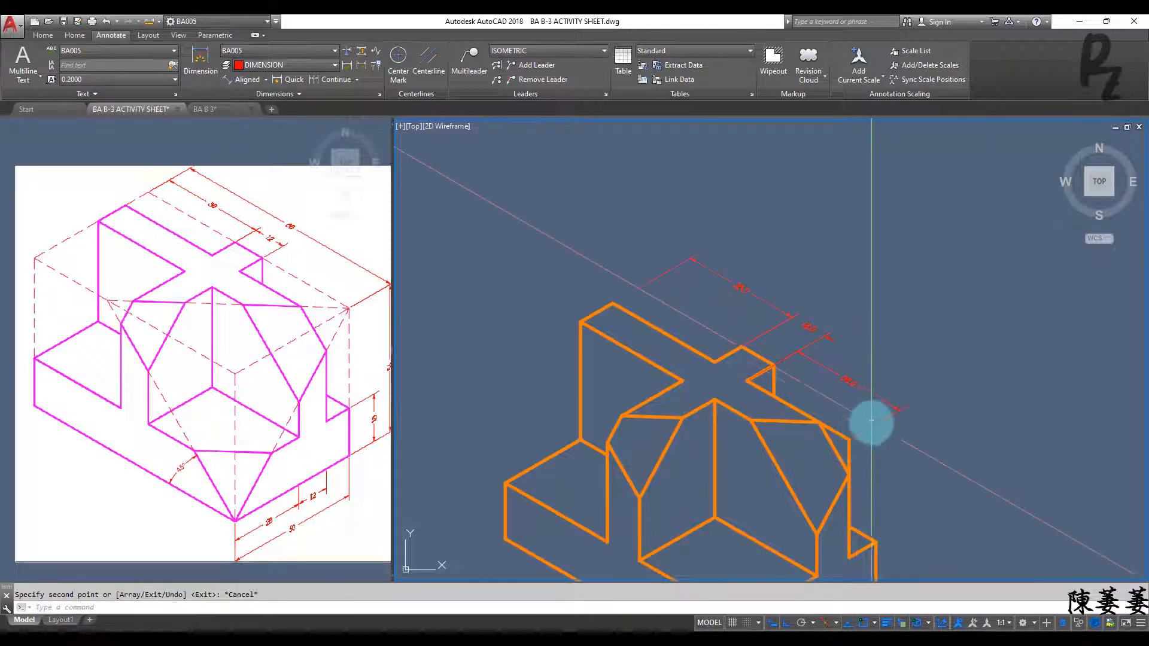
Stretch the copied dimension's origin to the long arm's rear corner, and shift its dimension line outward past the others along the top isoplane.
left_click(790, 384)
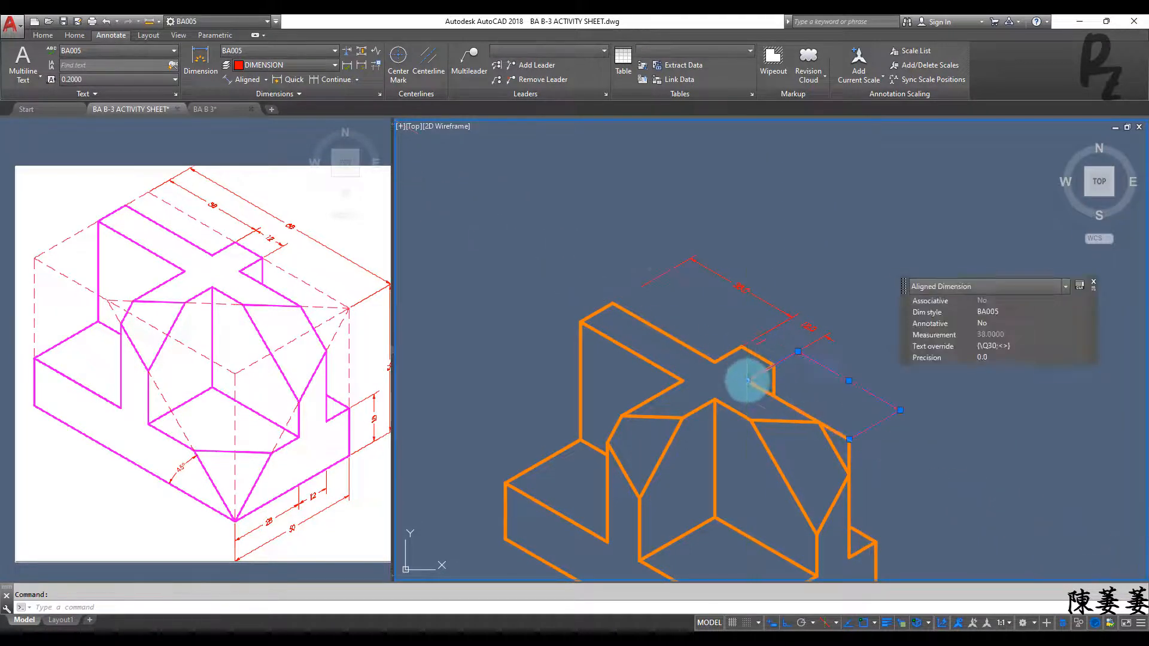
left_click(748, 381)
left_click(613, 303)
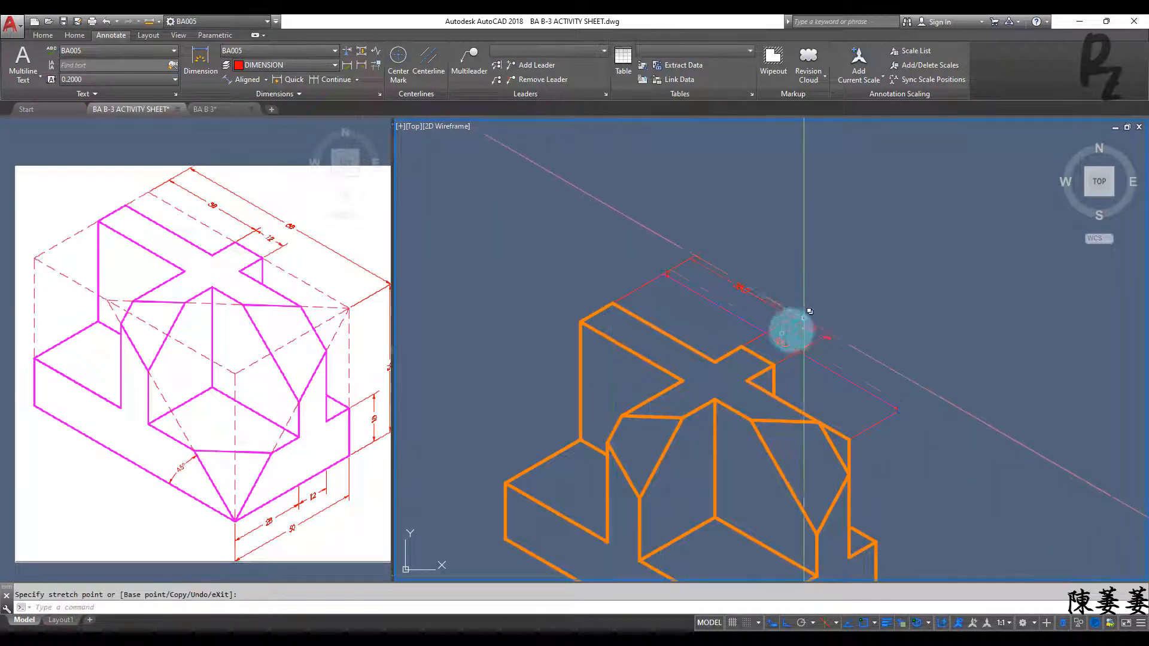
left_click(781, 342)
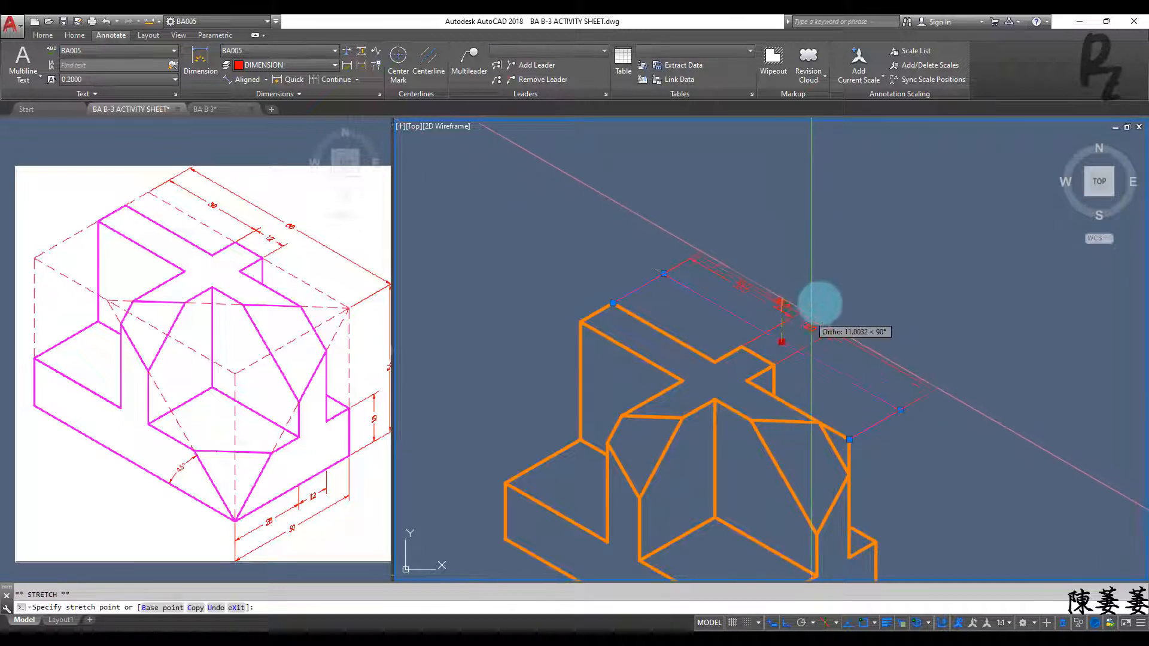
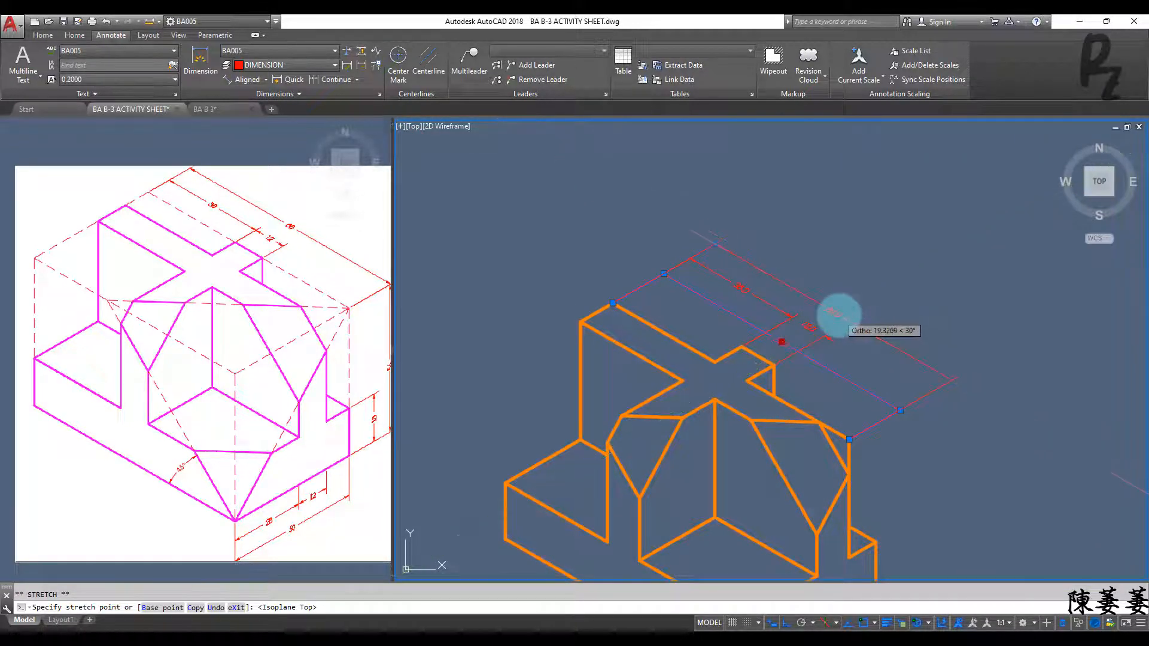
key("Escape")
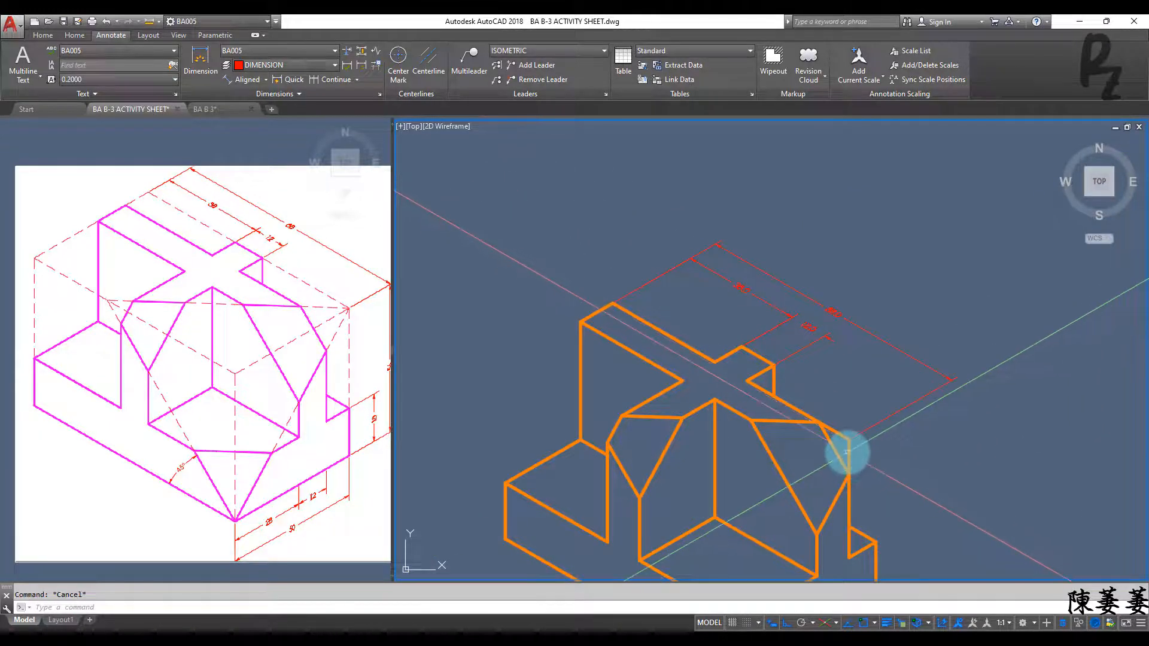
Trim the two line ends that form the sharp corner beyond the bevel, and save the drawing.
key("Return")
key("Return")
left_click(850, 453)
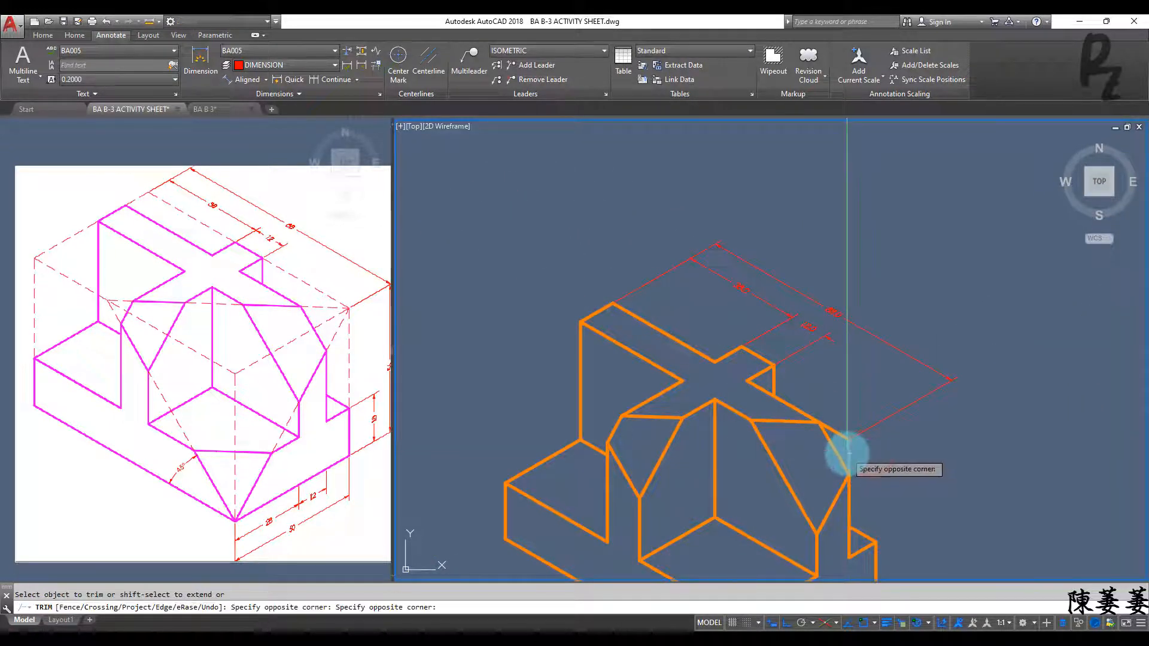
left_click(842, 435)
key("Escape")
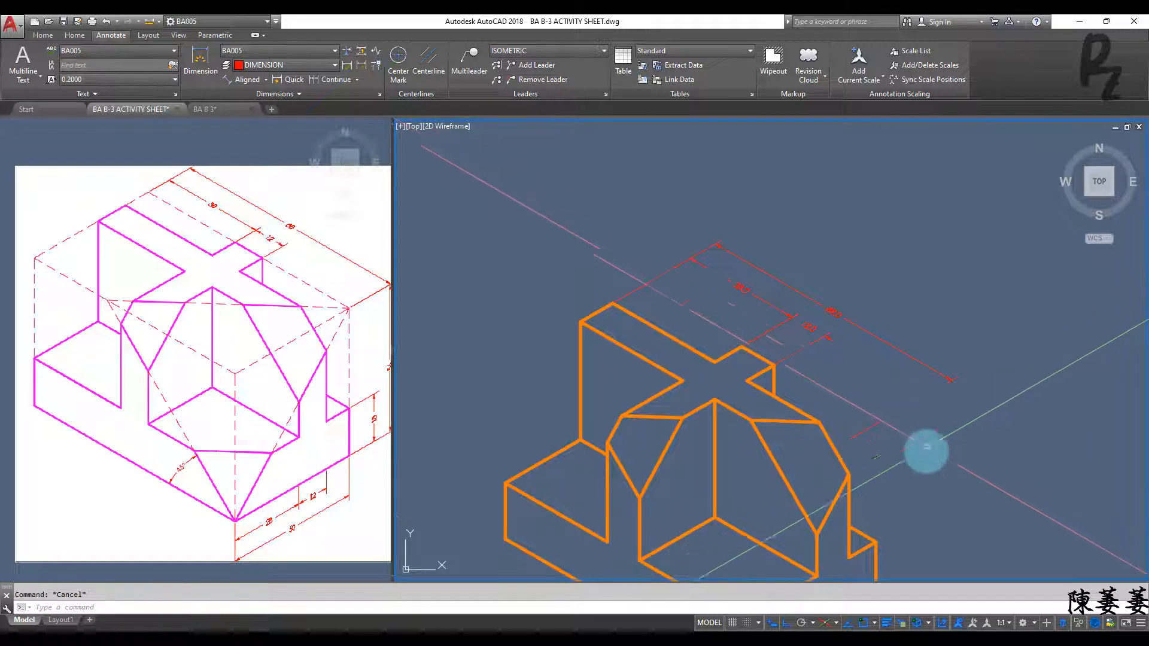
middle_click_drag(923, 451, 892, 411)
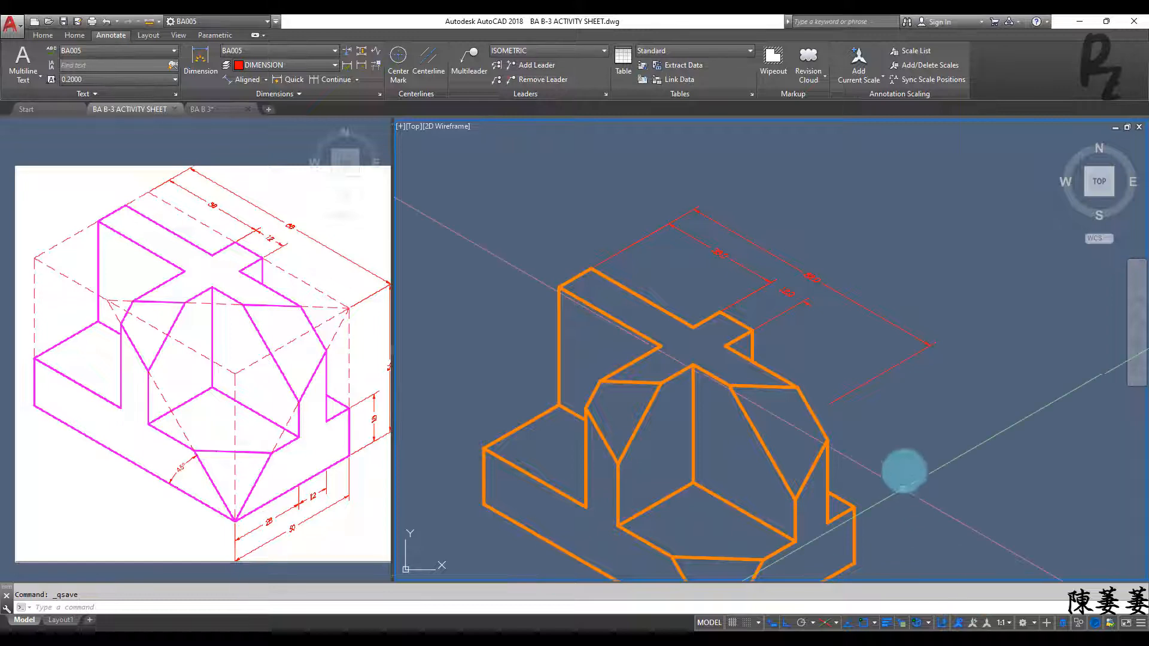
left_click(887, 420)
left_click(881, 421)
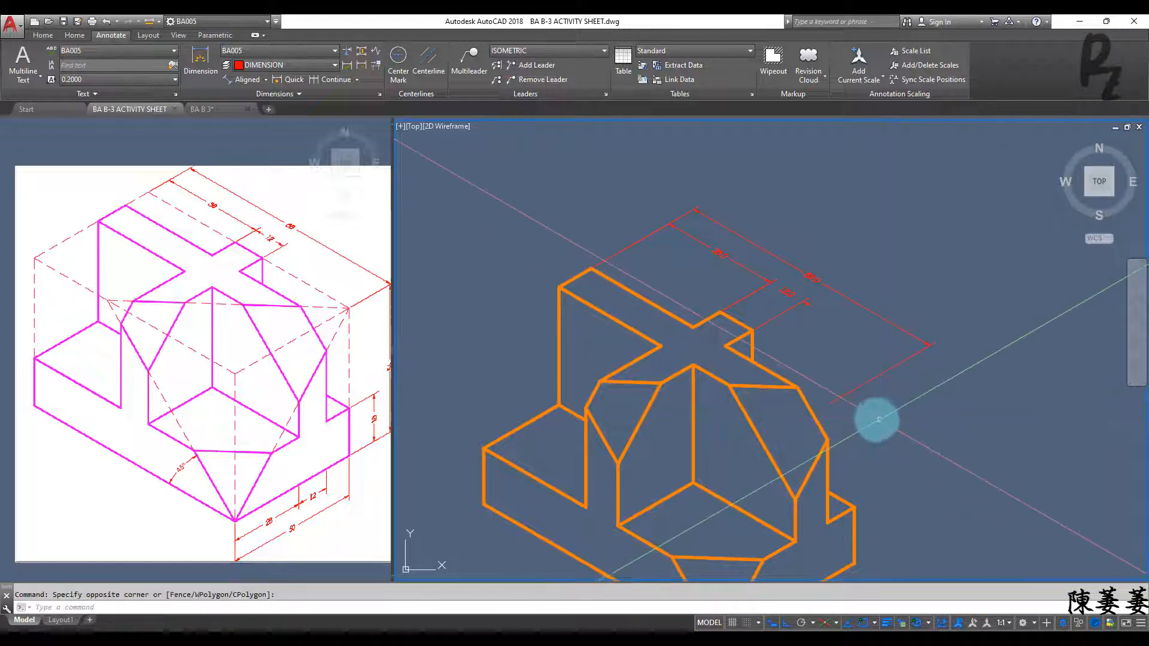
Undo the sharp-corner trim and extend the vertical edge beside the end step down to the base edge.
key("ctrl+z")
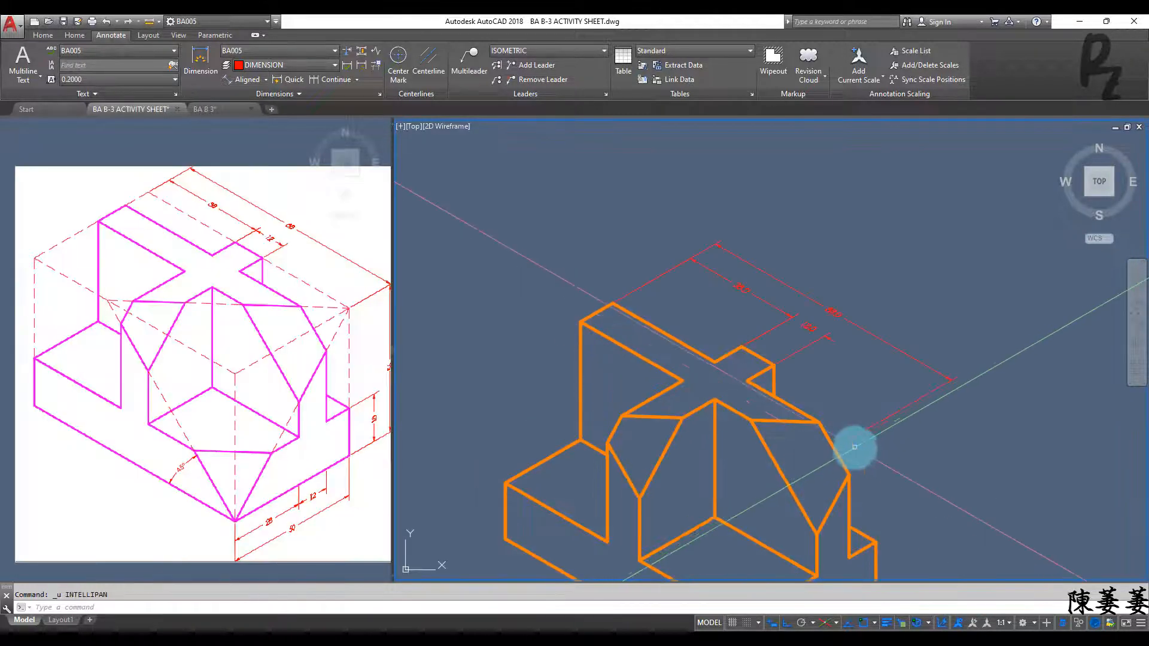
middle_click_drag(897, 493, 765, 431)
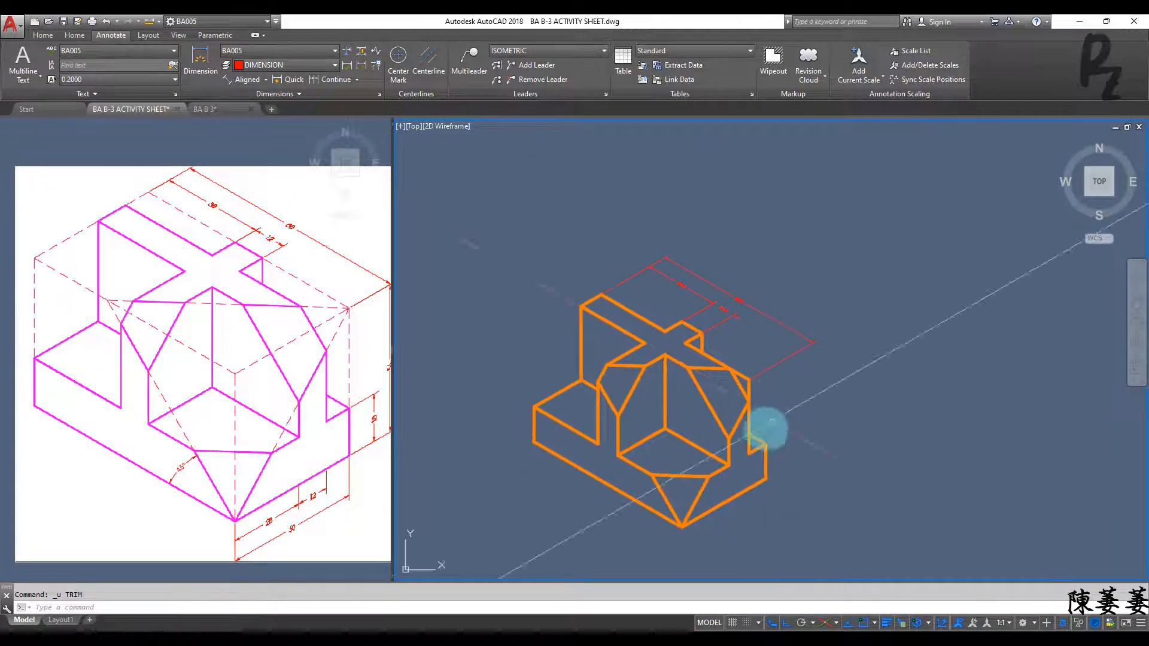
scroll(754, 473, "up", 6)
right_click(762, 493)
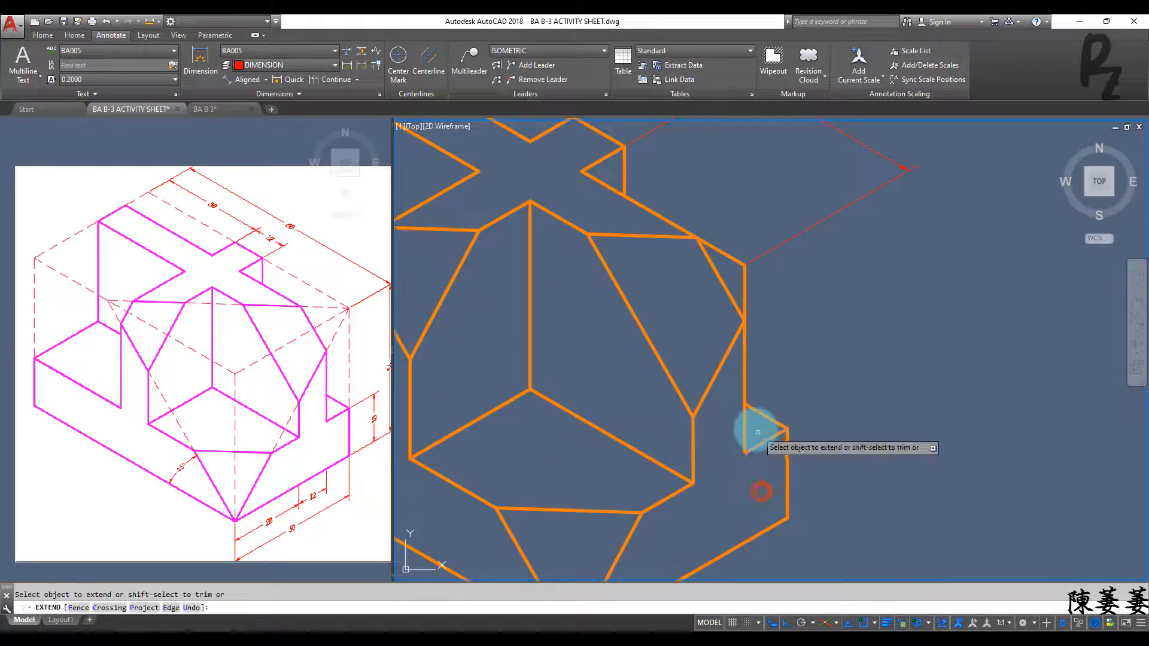
key("Escape")
key("Escape")
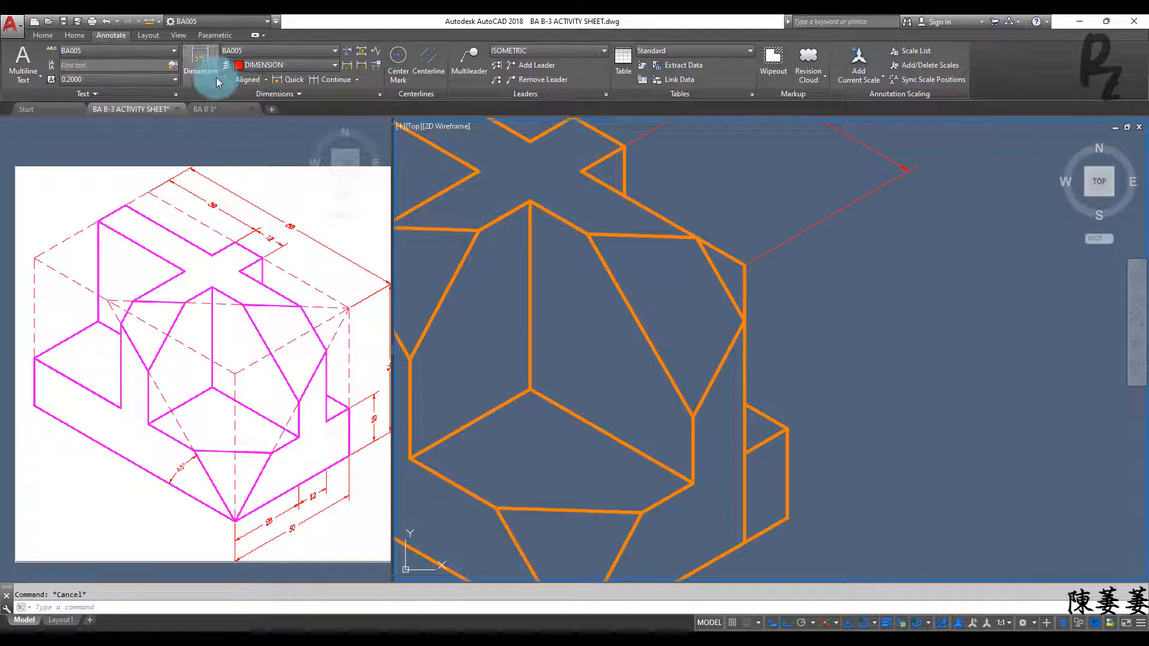
Add an aligned dimension to the base's short vertical end edge, with its dimension line just outside the block.
left_click(239, 80)
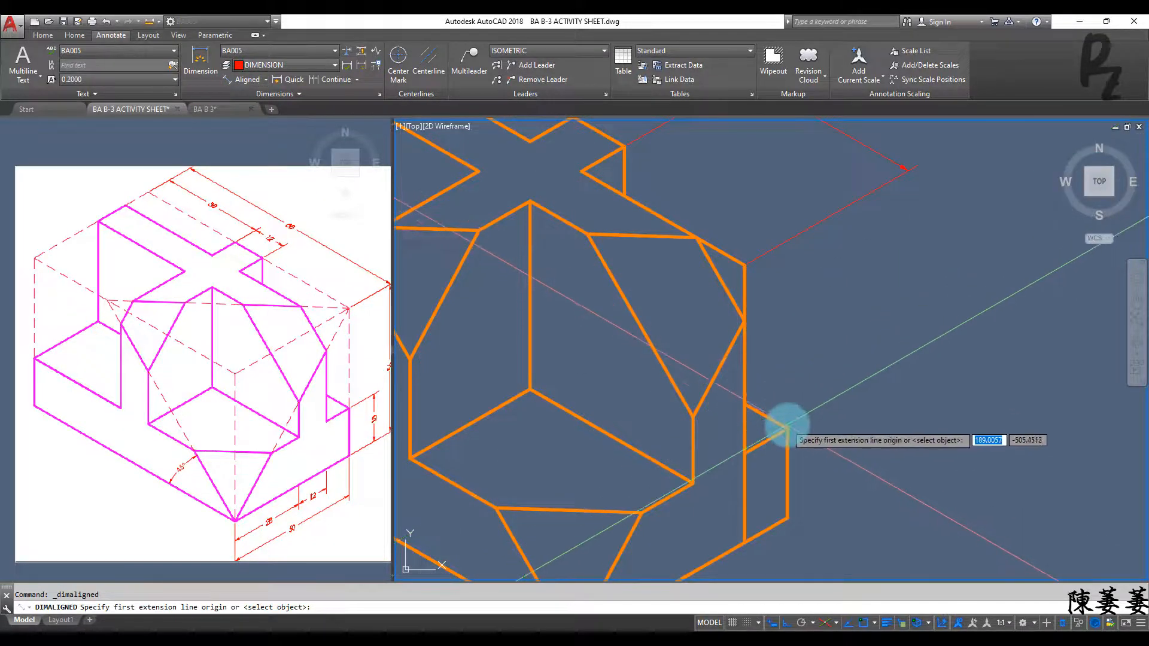
left_click(787, 429)
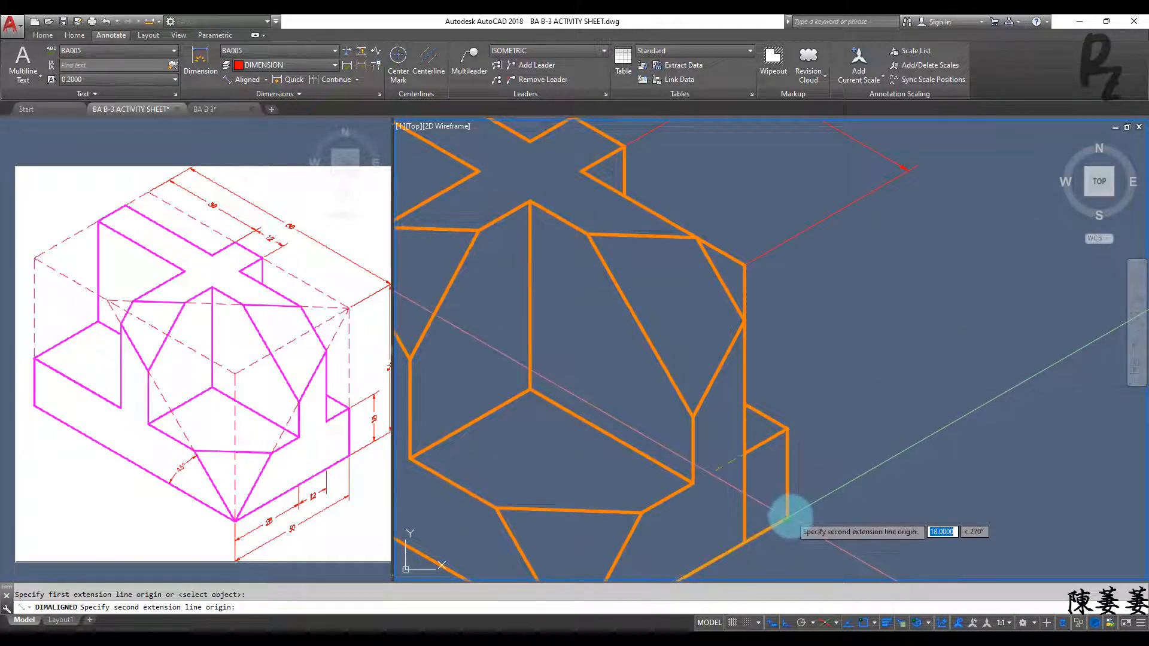
left_click(788, 518)
left_click(829, 483)
key("Escape")
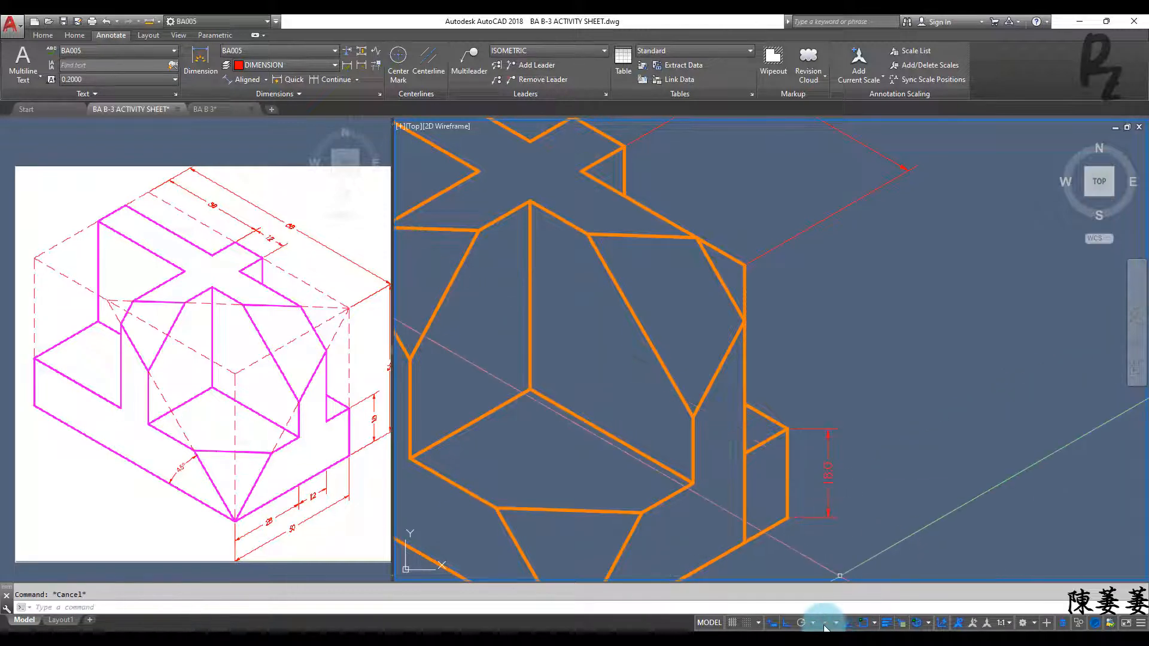
Turn off isometric drafting and oblique the end edge's height dimension parallel to the sloping step edge by picking its two endpoints.
left_click(825, 623)
left_click(822, 461)
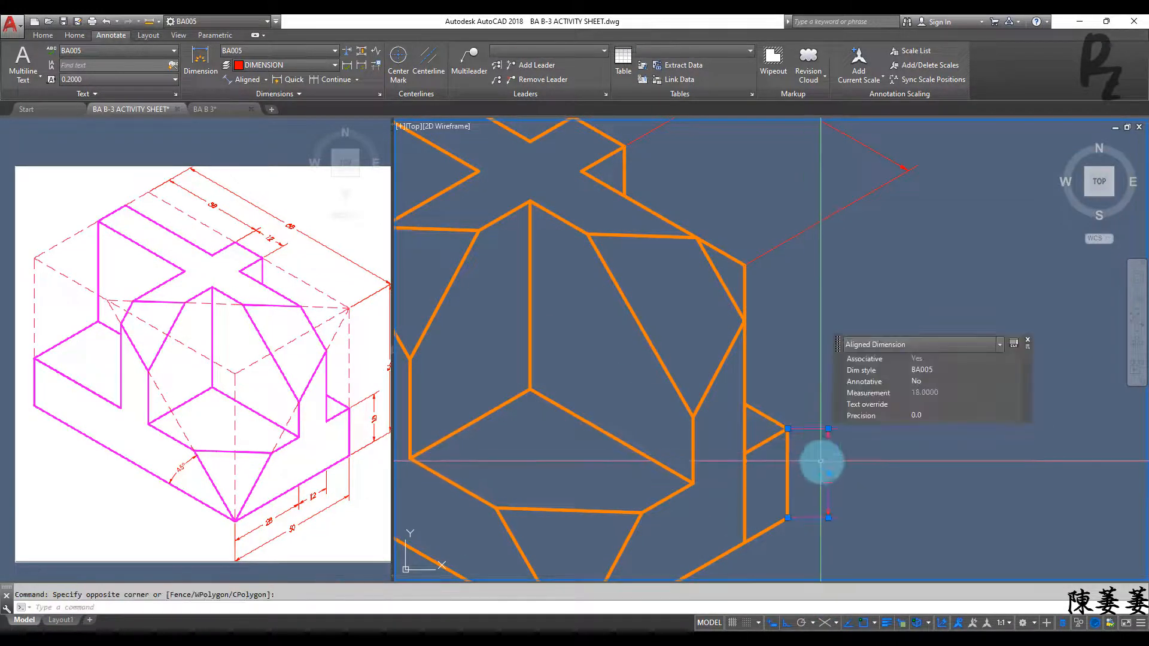
type("dim")
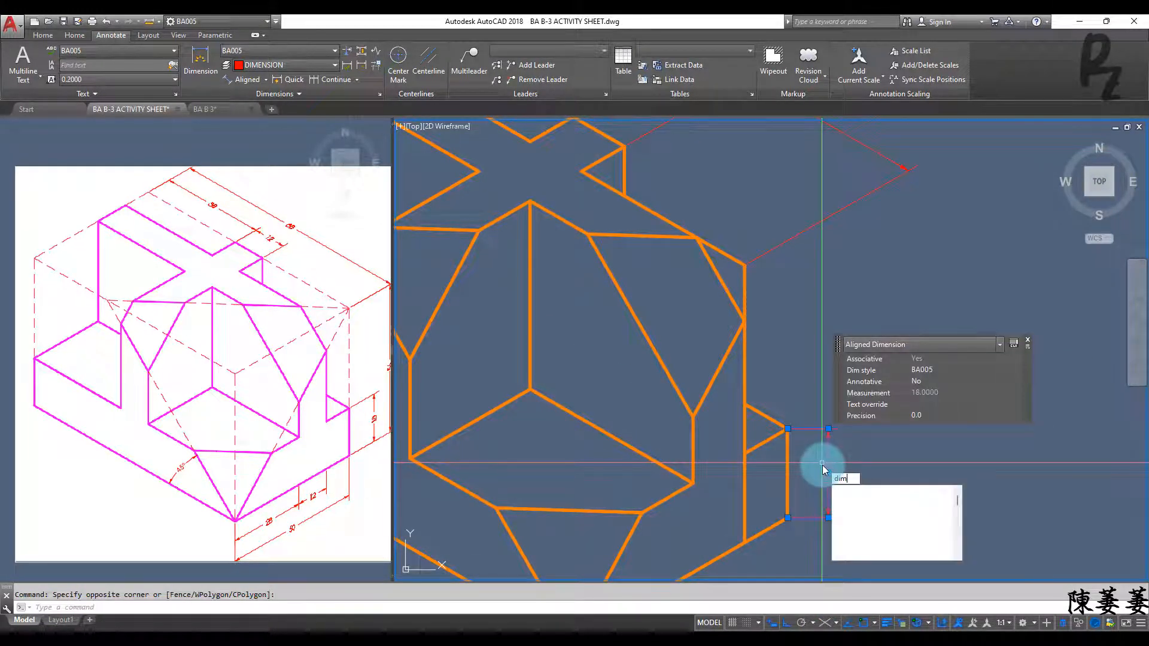
type("ed")
key("Return")
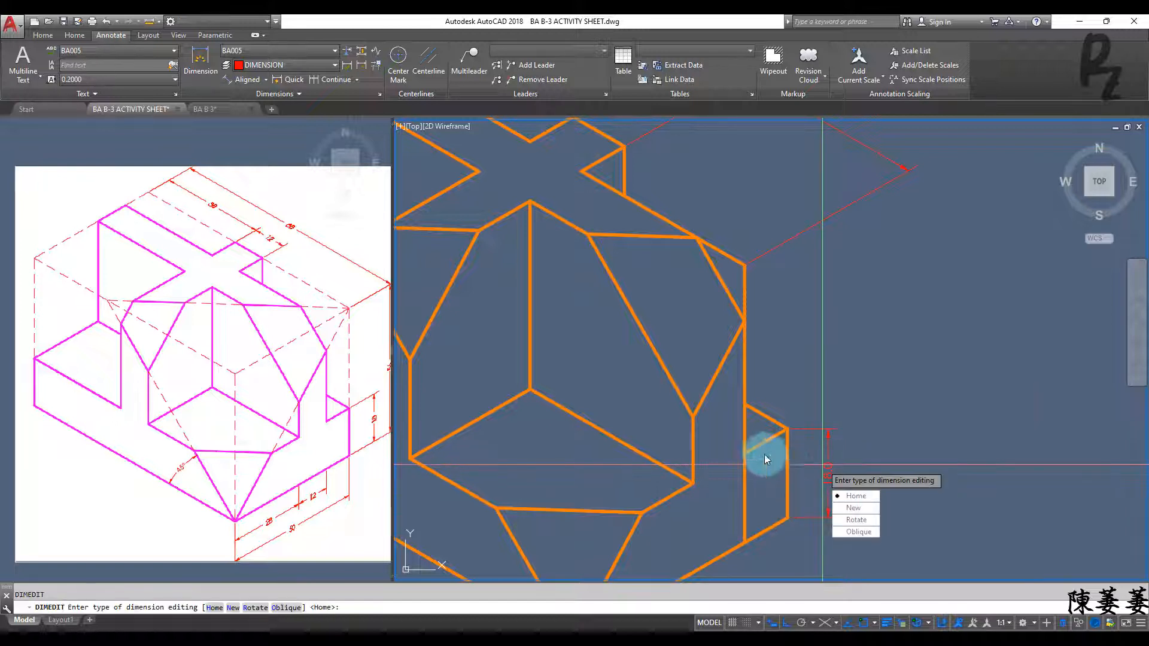
left_click(847, 533)
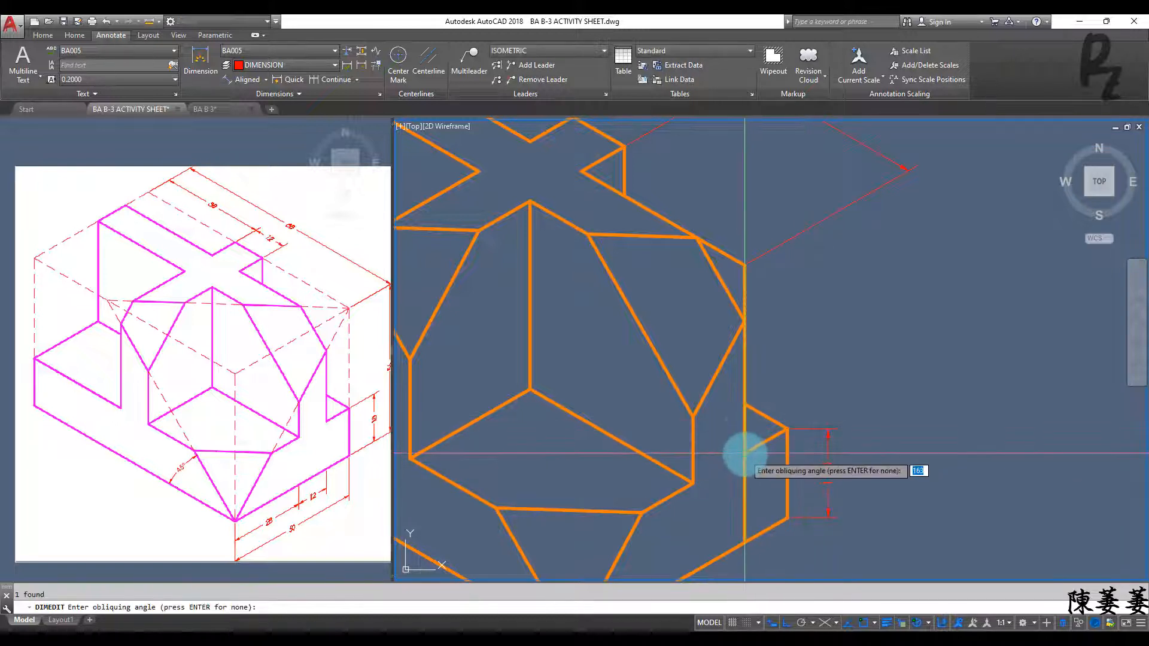
left_click(818, 454)
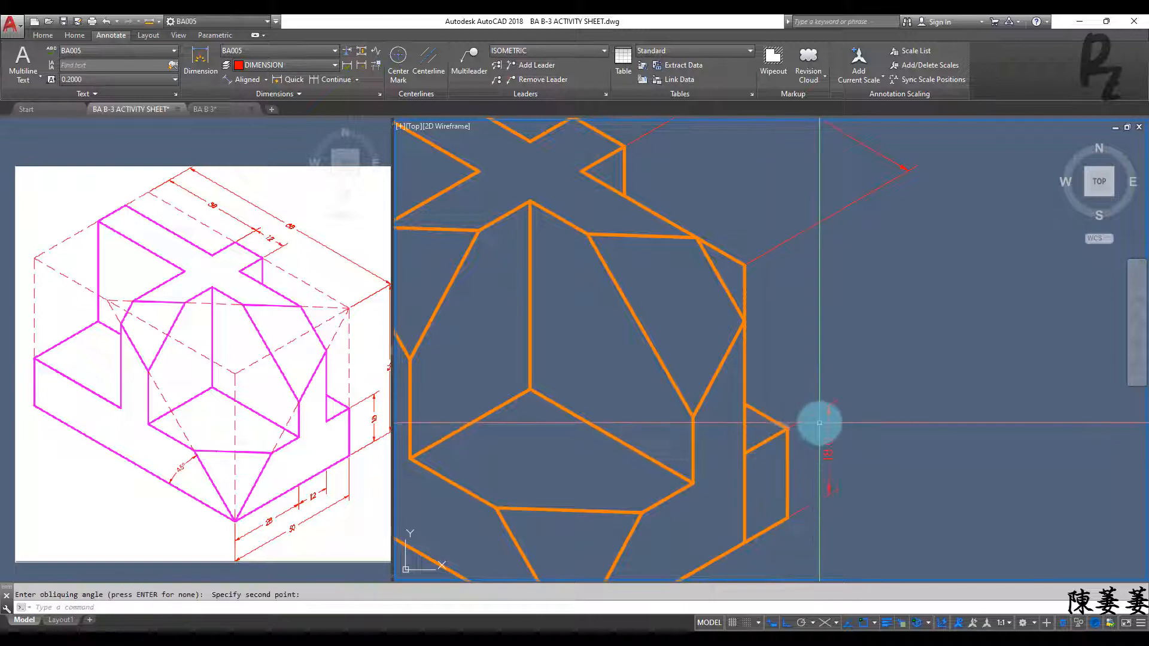
Set the text oblique angle of the end edge's height dimension to -30.
left_click(830, 454)
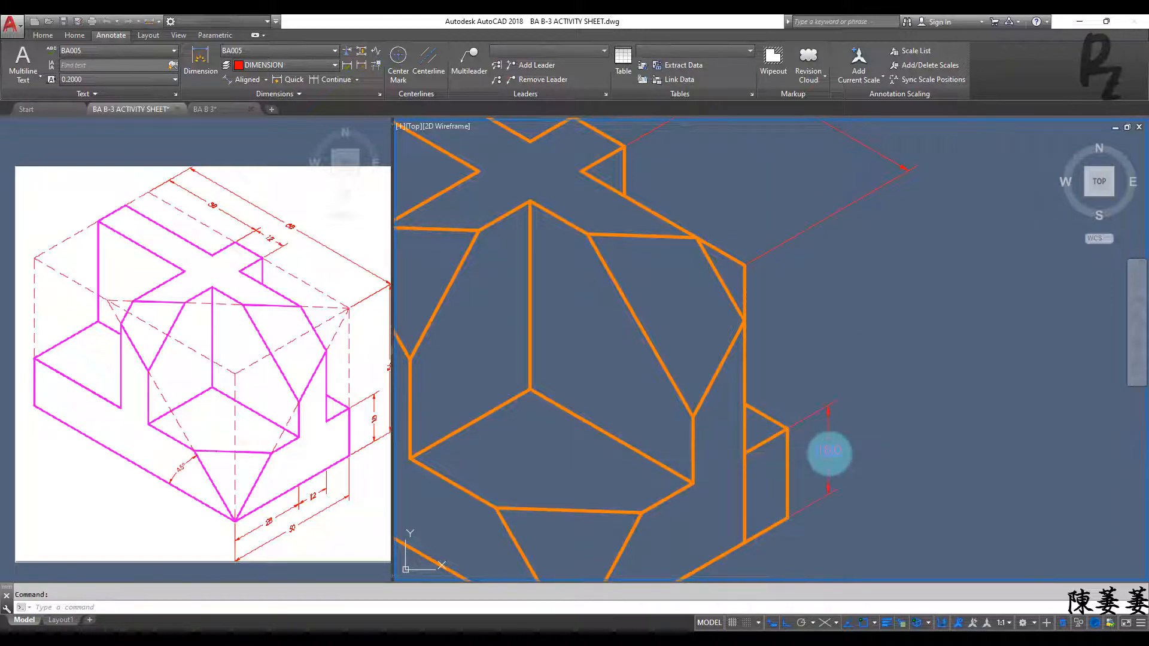
double_click(829, 453)
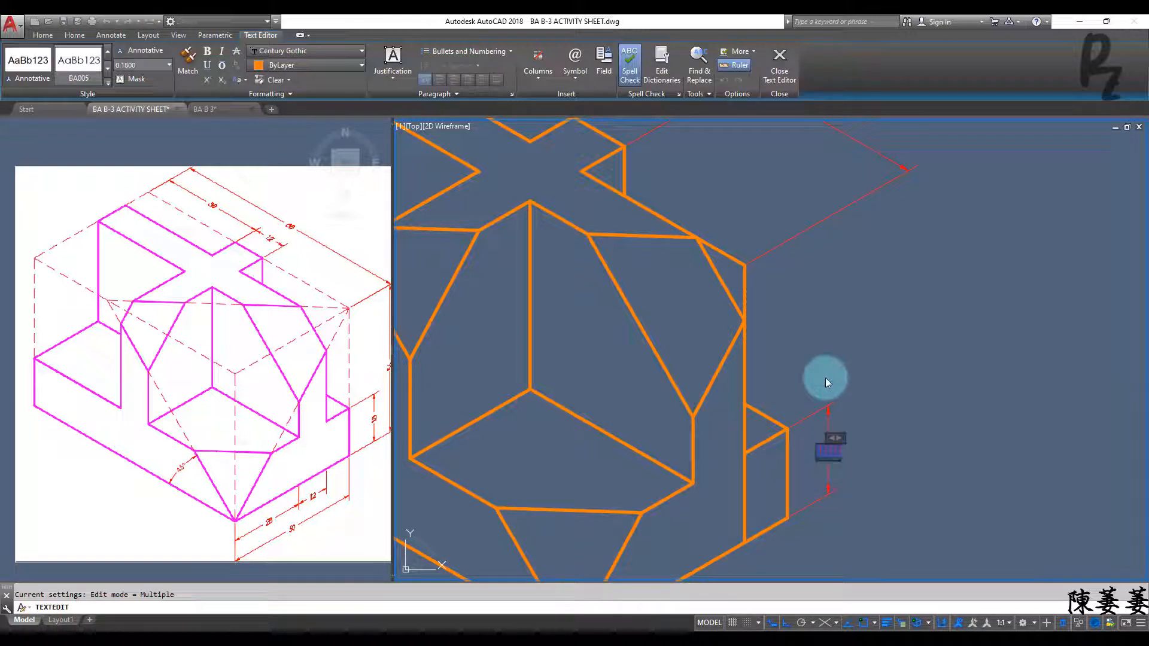
left_click(250, 94)
left_click(241, 107)
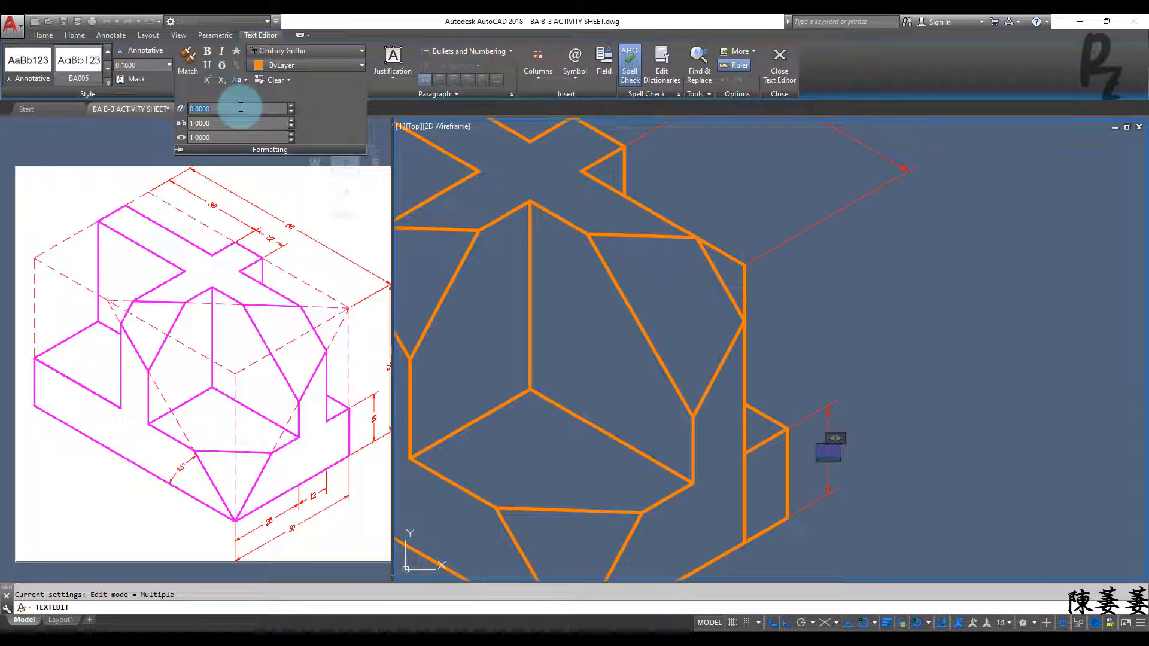
left_click(934, 424)
key("Escape")
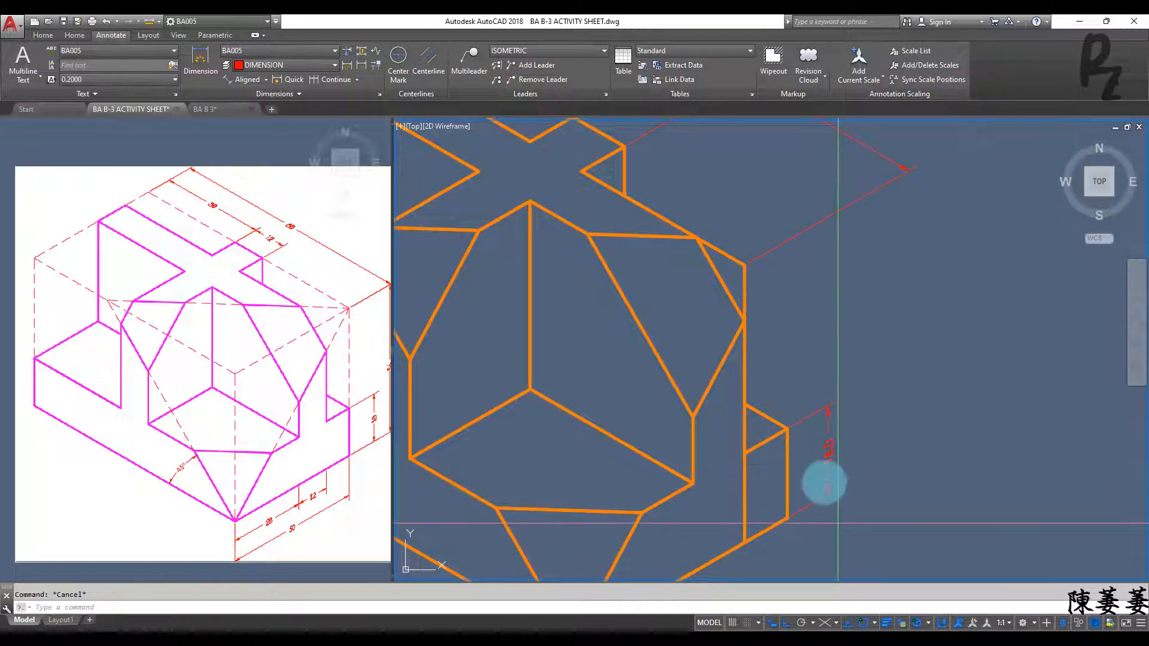
Copy the end edge's height dimension from the base's lower end corner to the foot of the extended vertical edge.
left_click(825, 484)
left_click(822, 493)
left_click(788, 518)
type("co")
key("Return")
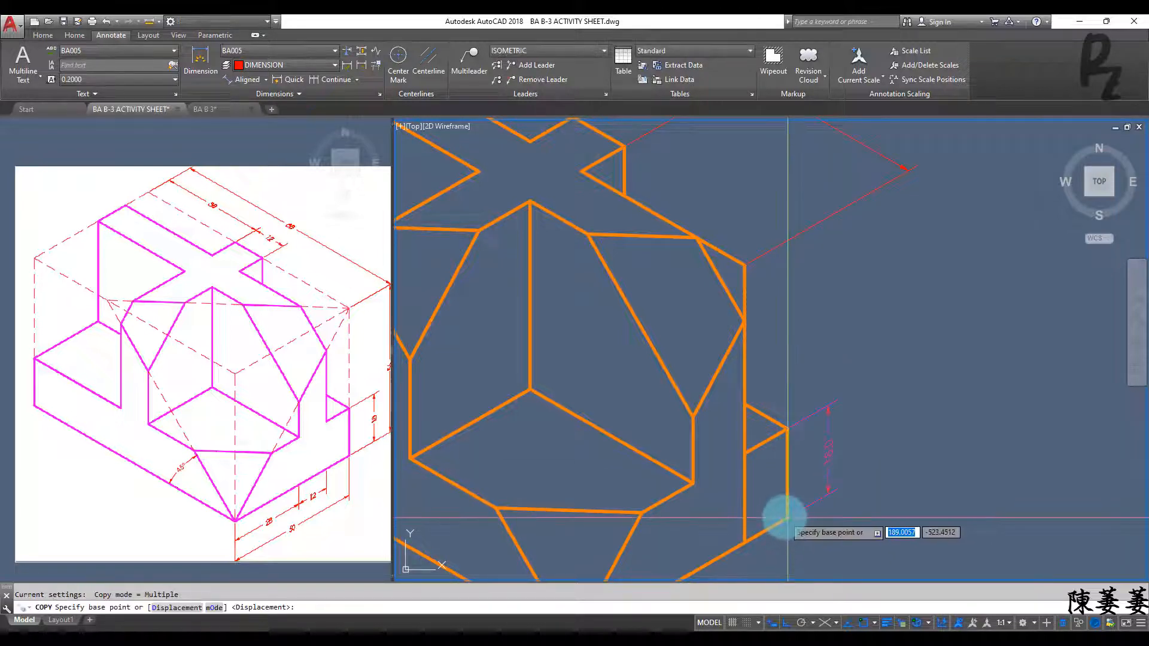
left_click(785, 518)
left_click(744, 538)
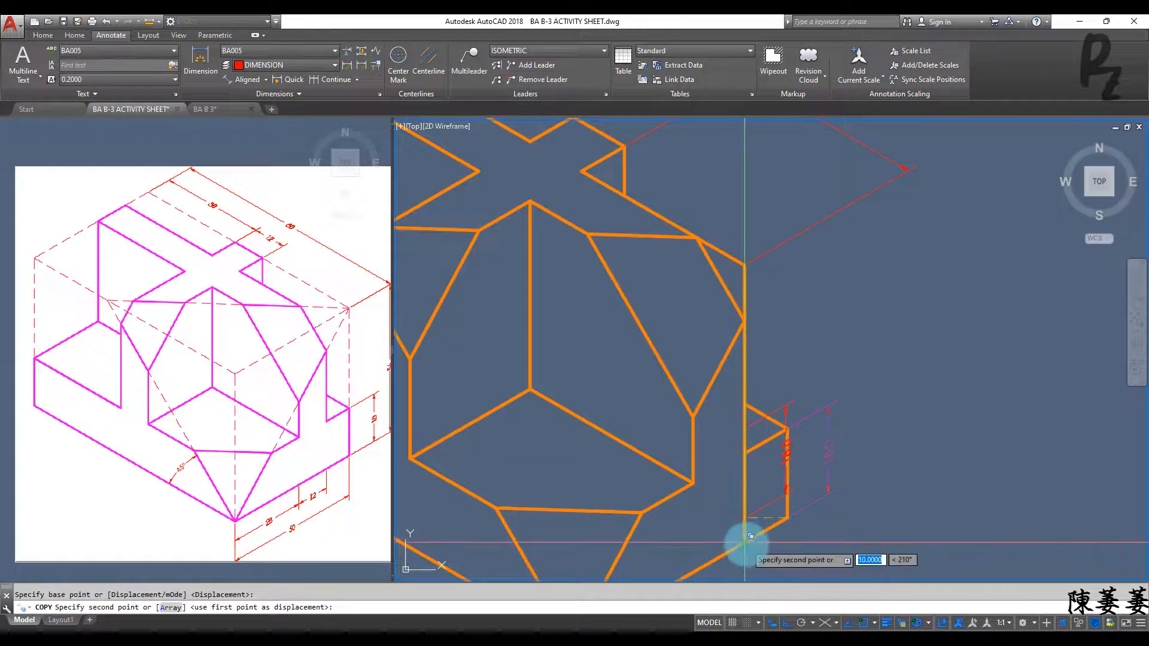
key("Return")
key("Escape")
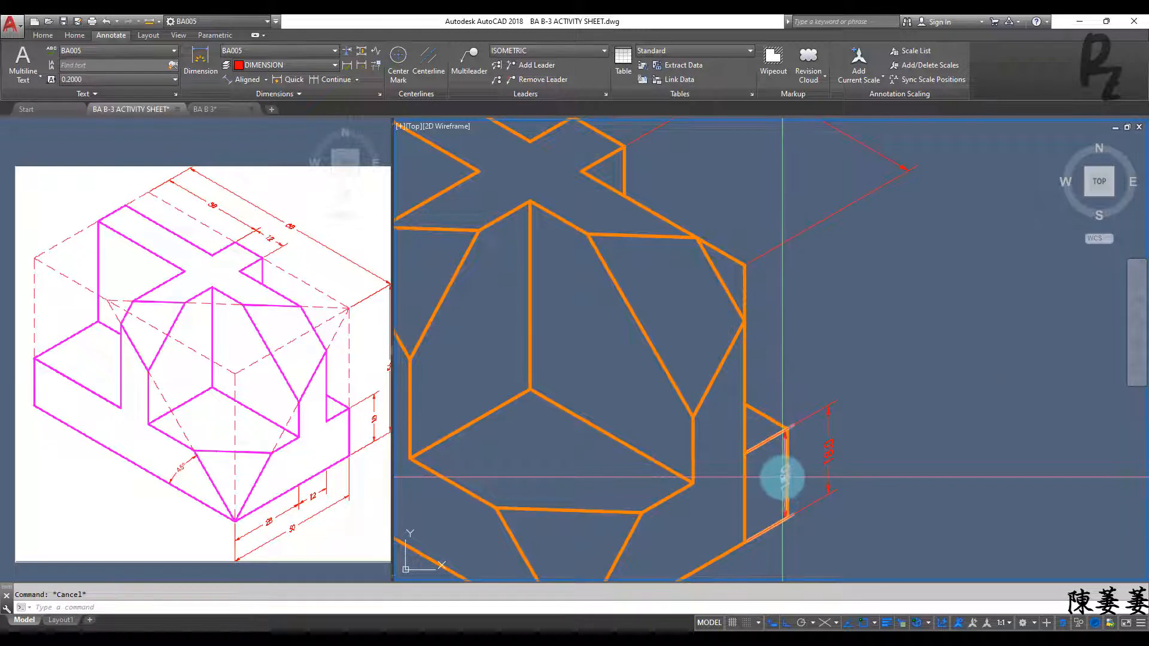
Stretch the copied dimension's upper origin to the sharp top corner, and shift its dimension line outward with Ortho off.
left_click(783, 477)
left_click(745, 454)
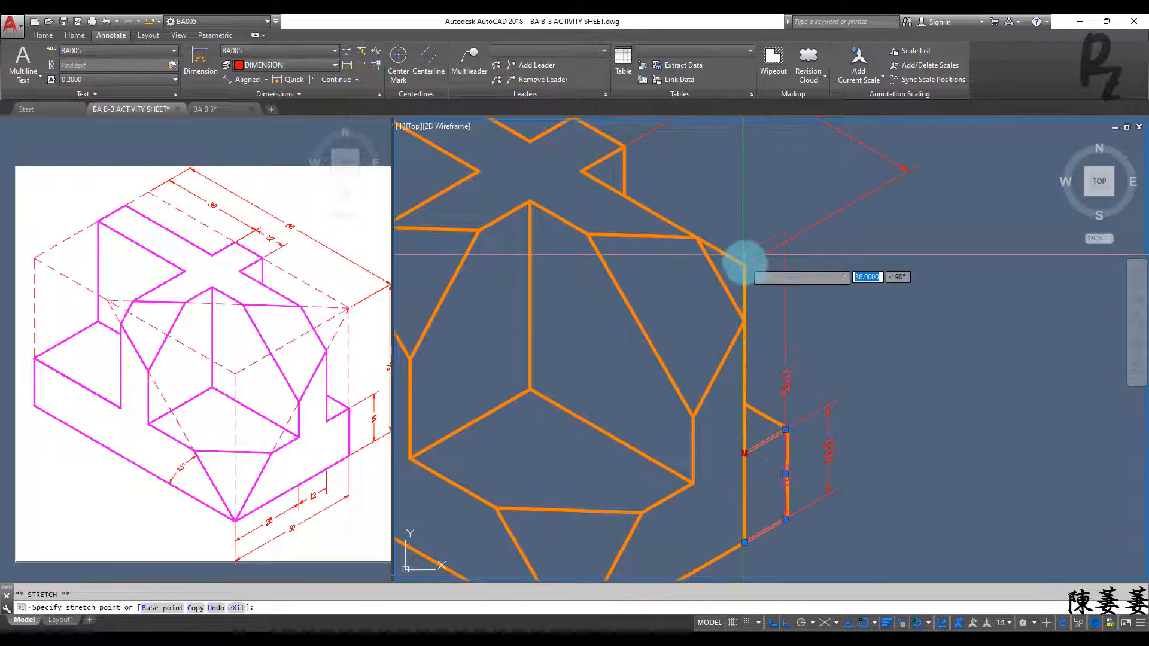
left_click(744, 263)
key("Escape")
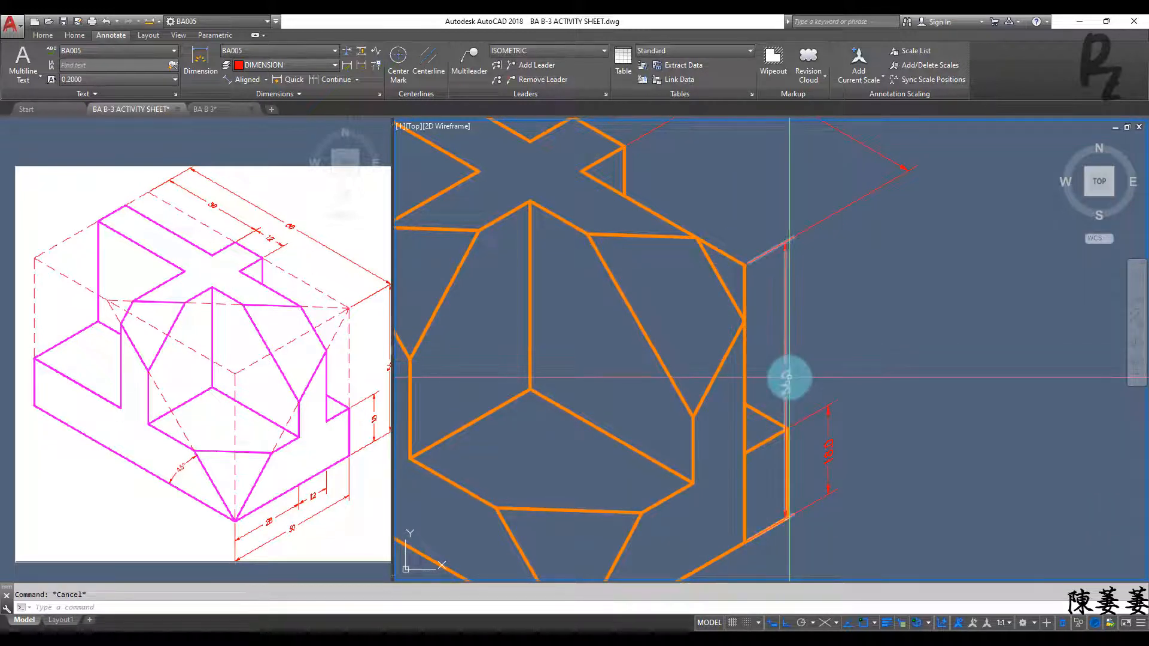
left_click(786, 383)
left_click(786, 380)
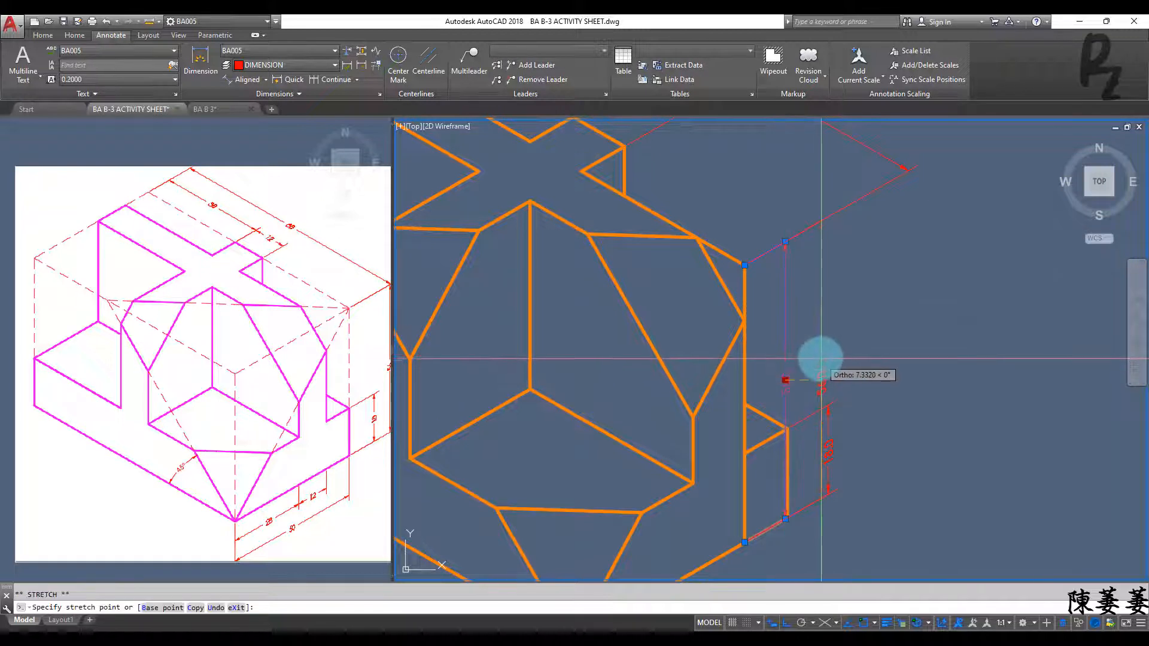
left_click(788, 623)
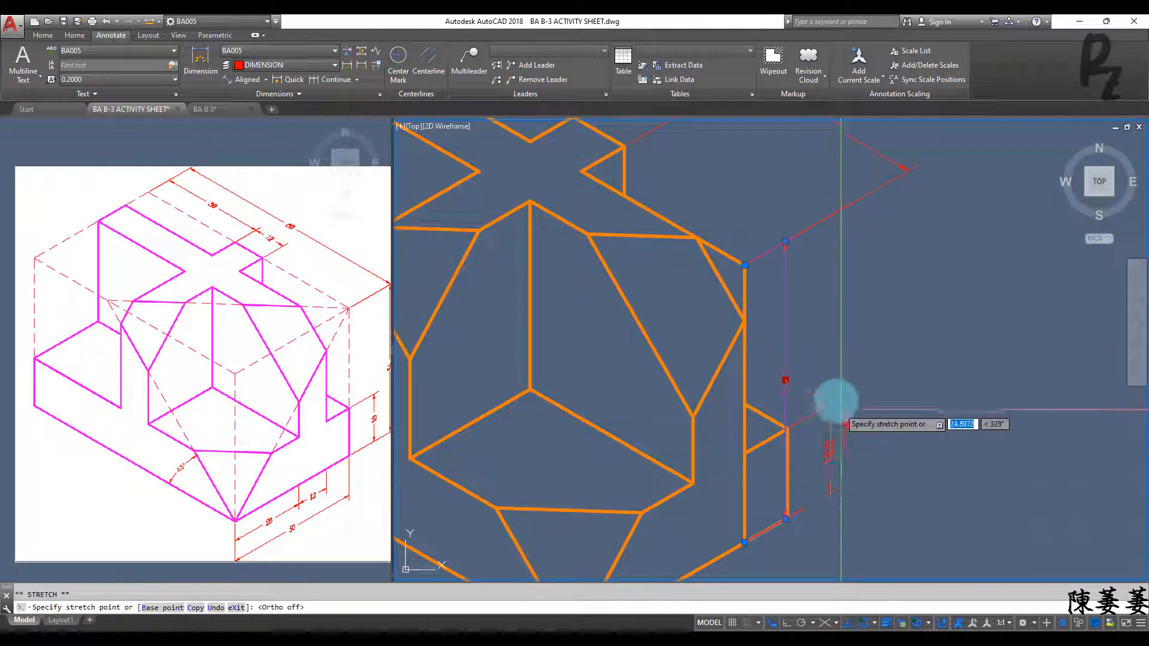
left_click(821, 364)
Move the overall height dimension from the foot of the extended vertical edge to the base's lower end corner.
left_click(801, 351)
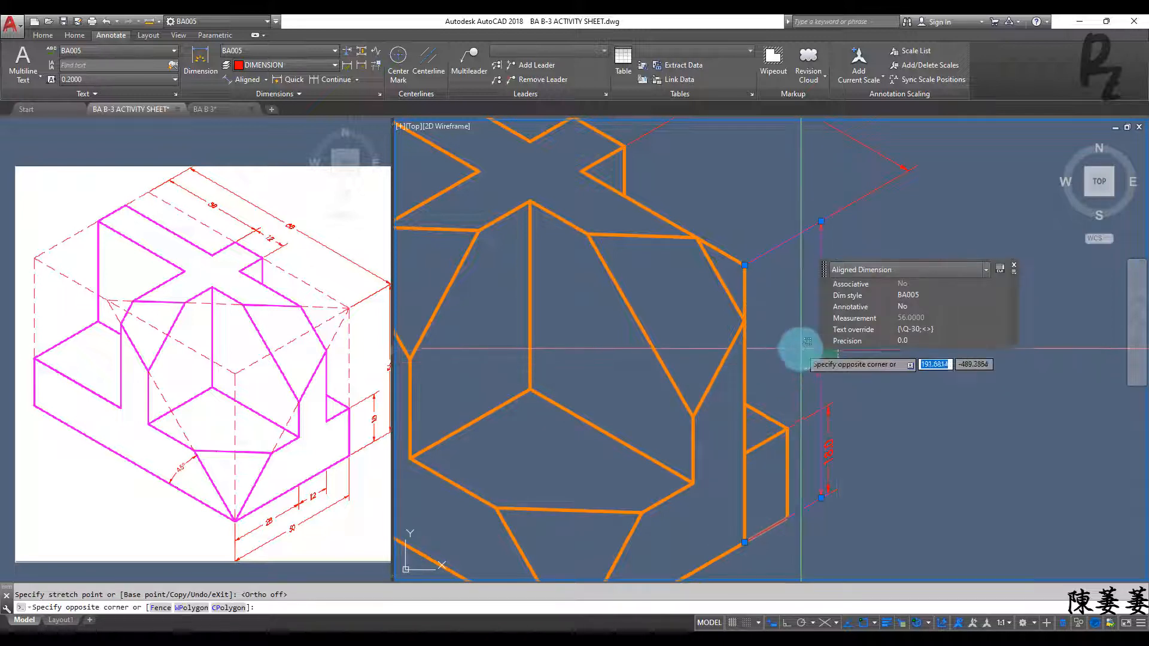
left_click(801, 351)
type("m")
key("Return")
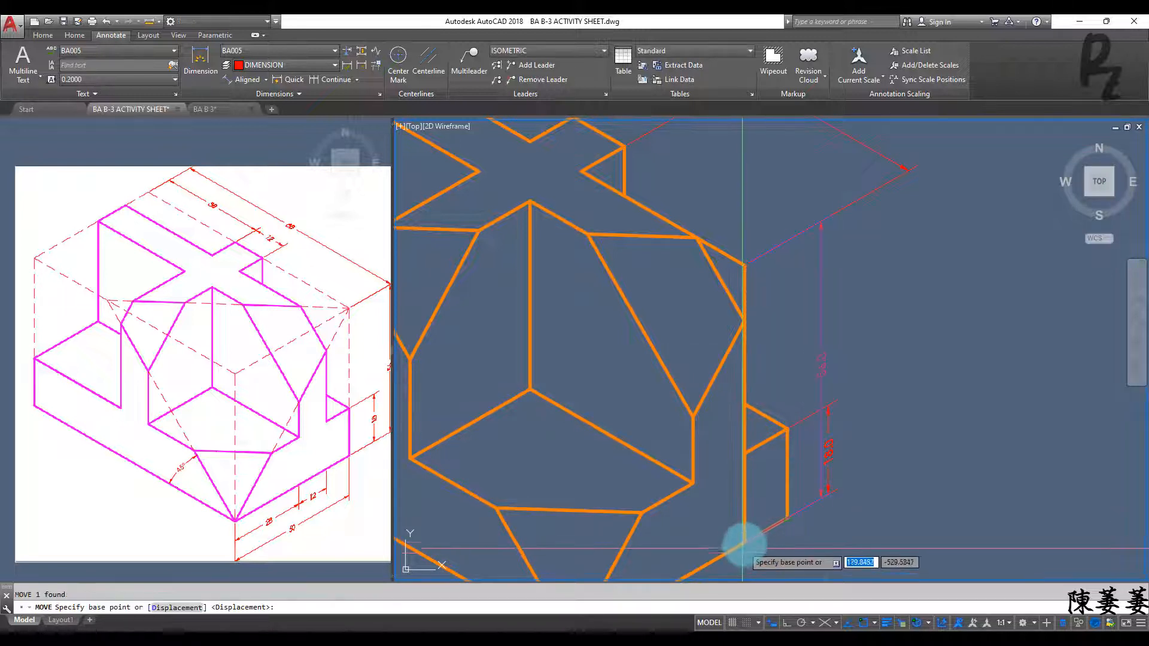
left_click(744, 543)
left_click(787, 518)
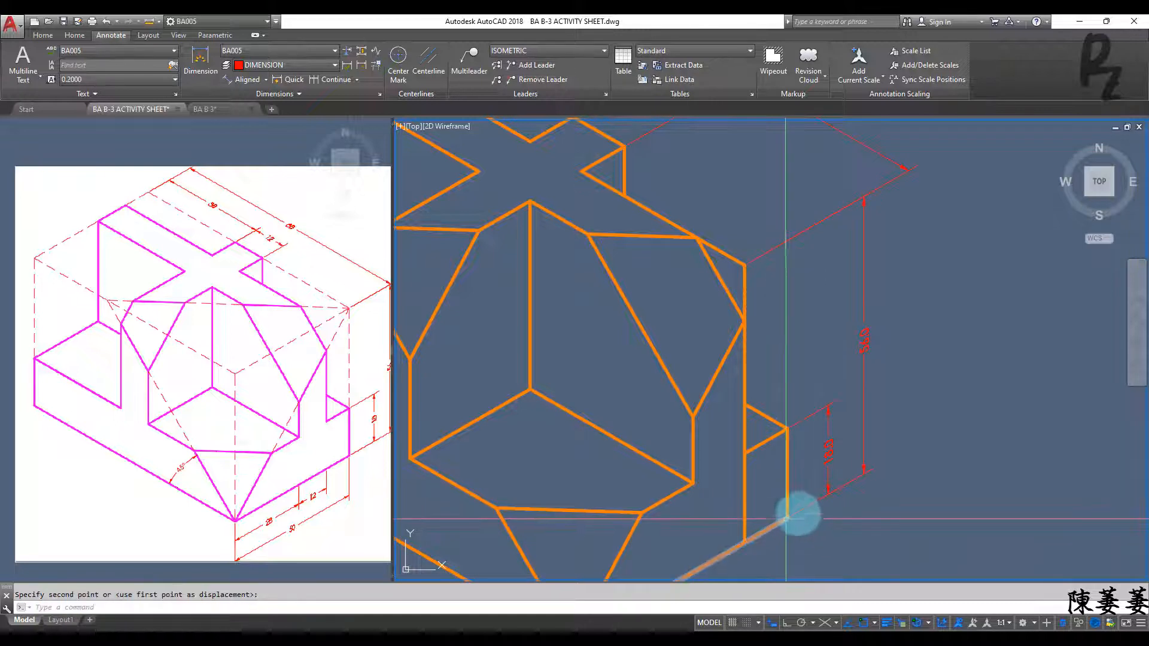
key("Escape")
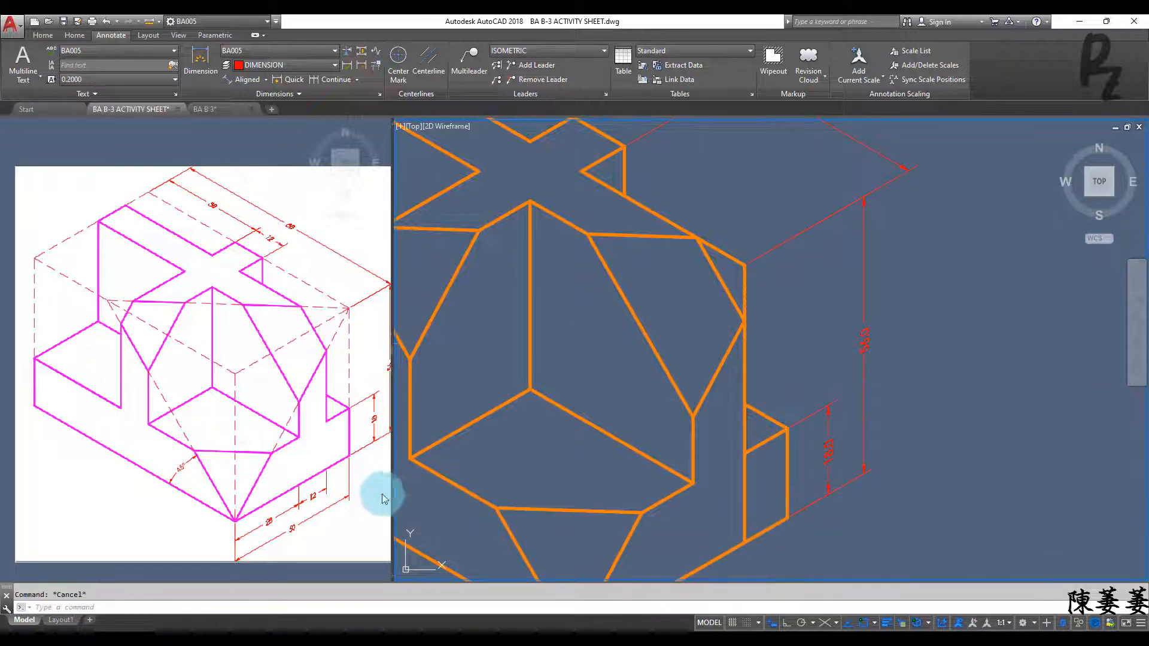
Extend the vertical edge at the inner recess's outer corner down to the base edge.
left_click_drag(328, 490, 298, 359)
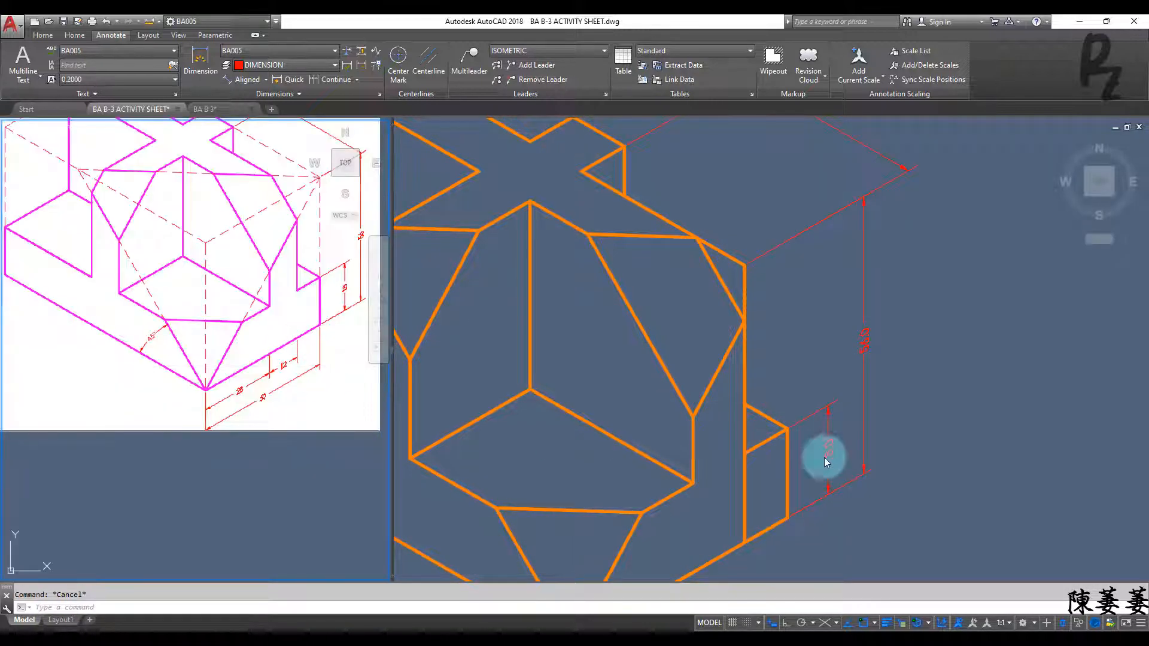
middle_click_drag(846, 521, 867, 280)
middle_click_drag(783, 411, 826, 403)
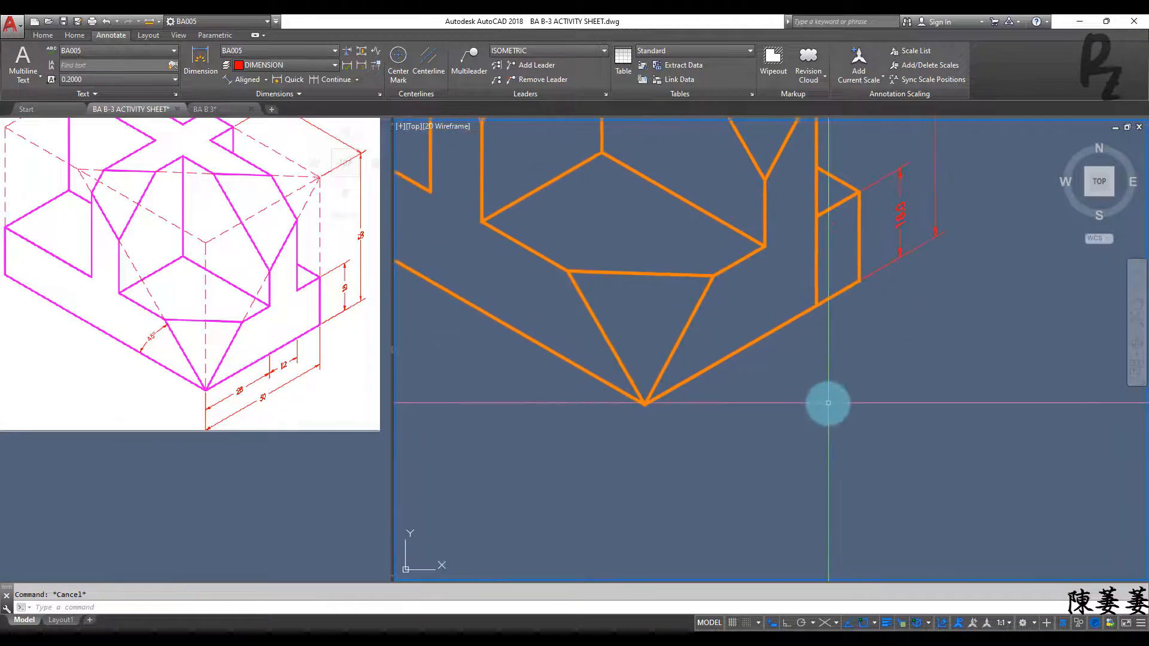
middle_click_drag(788, 351, 778, 416)
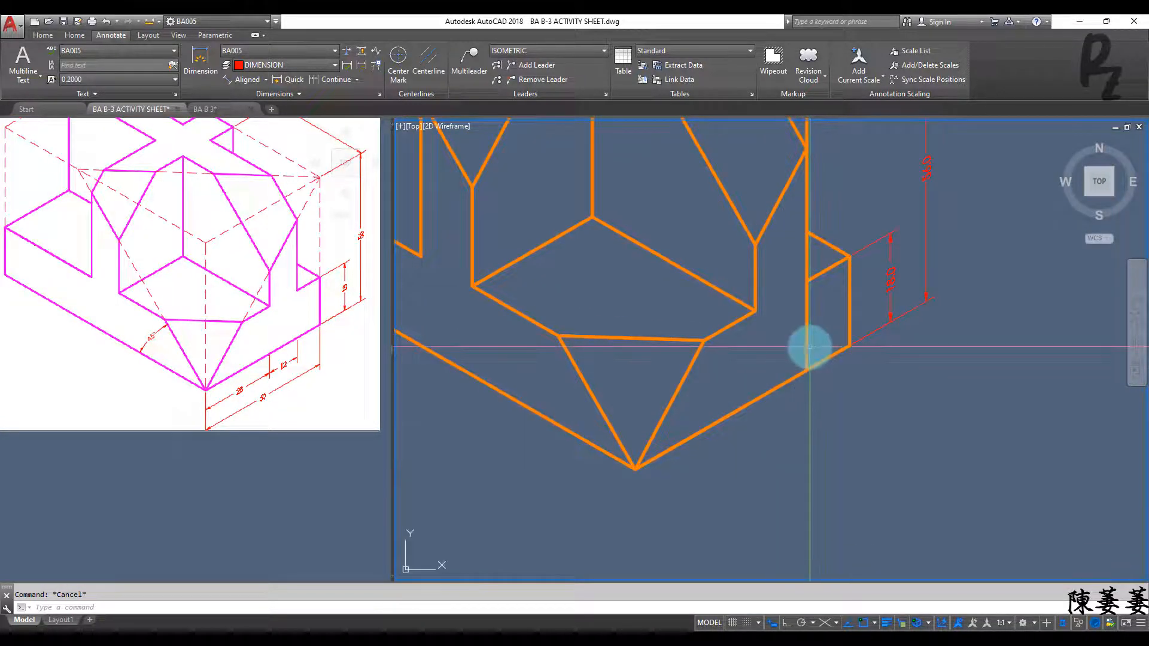
key("Return")
right_click(757, 343)
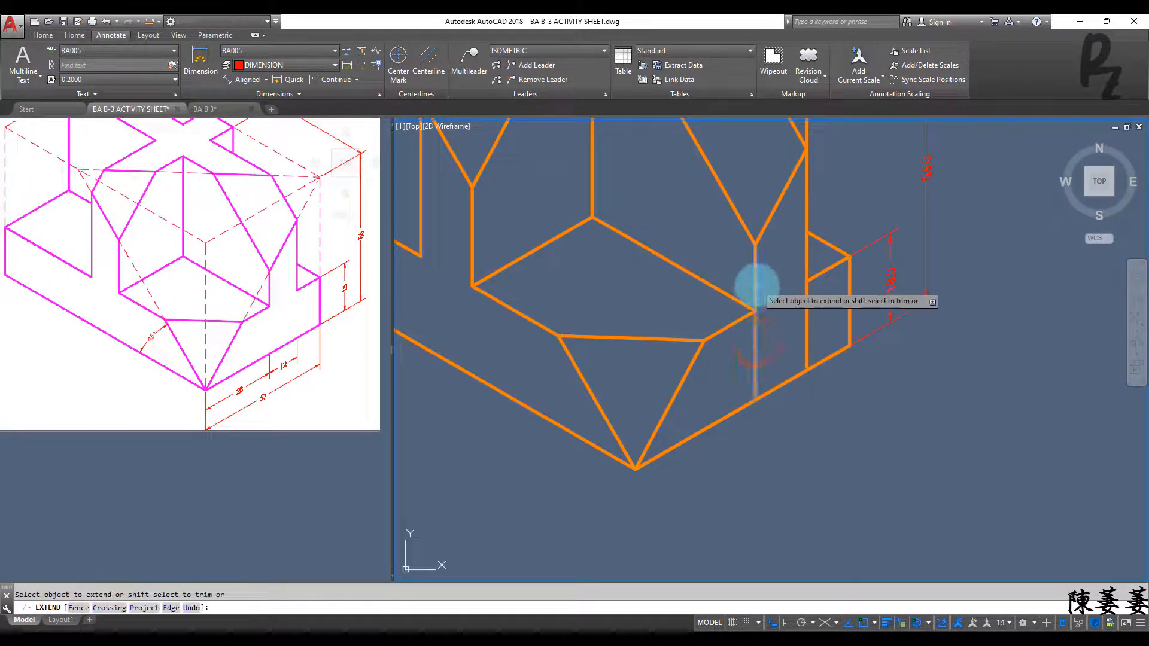
key("Escape")
key("Escape")
Add an aligned dimension below the base edge between the feet of the two extended vertical edges.
middle_click_drag(773, 460, 667, 453)
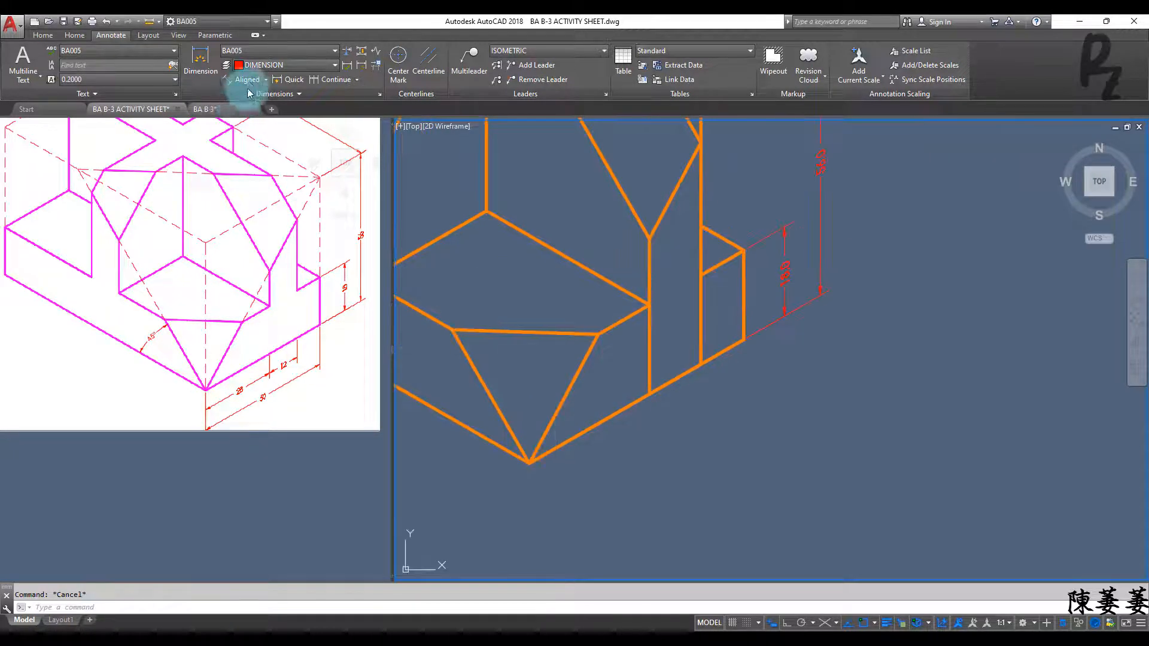
left_click(249, 82)
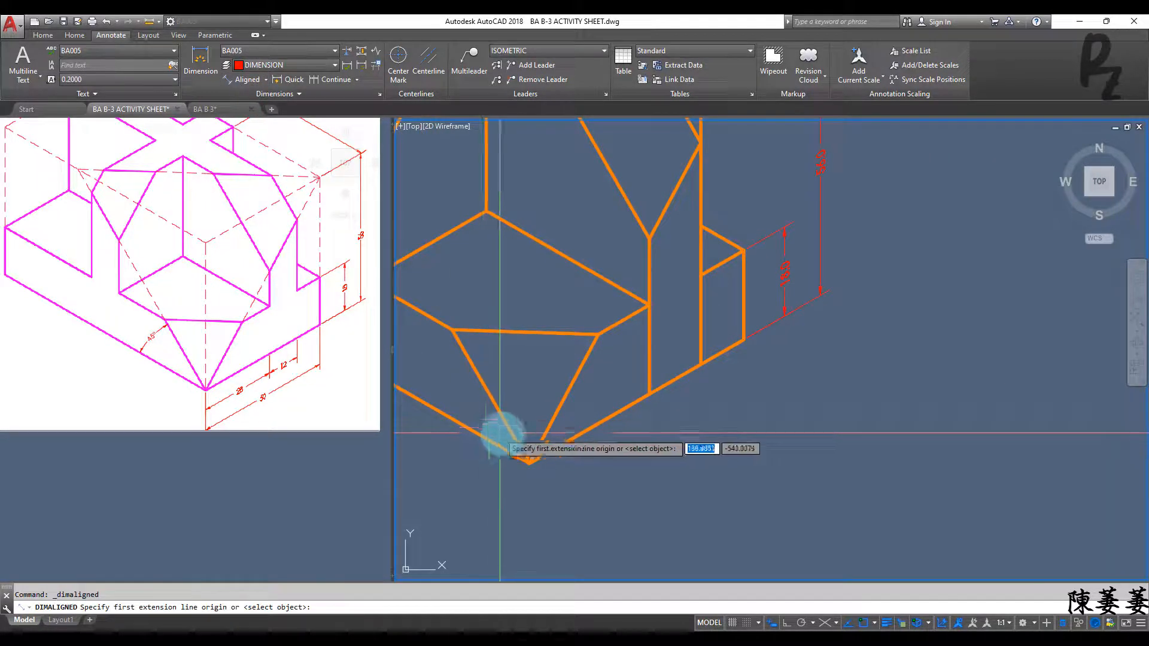
left_click(649, 392)
left_click(700, 364)
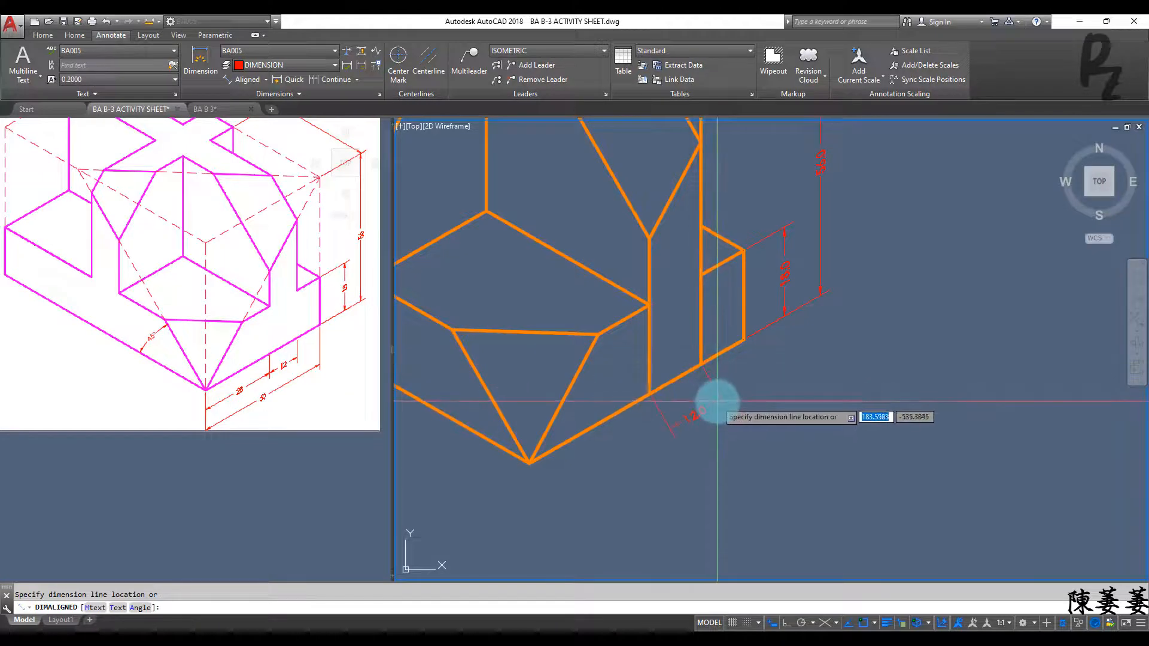
left_click(713, 403)
key("Escape")
Place the aligned dimension below the base edge and oblique its extension lines parallel to the inner vertical edge.
left_click(718, 448)
left_click(688, 414)
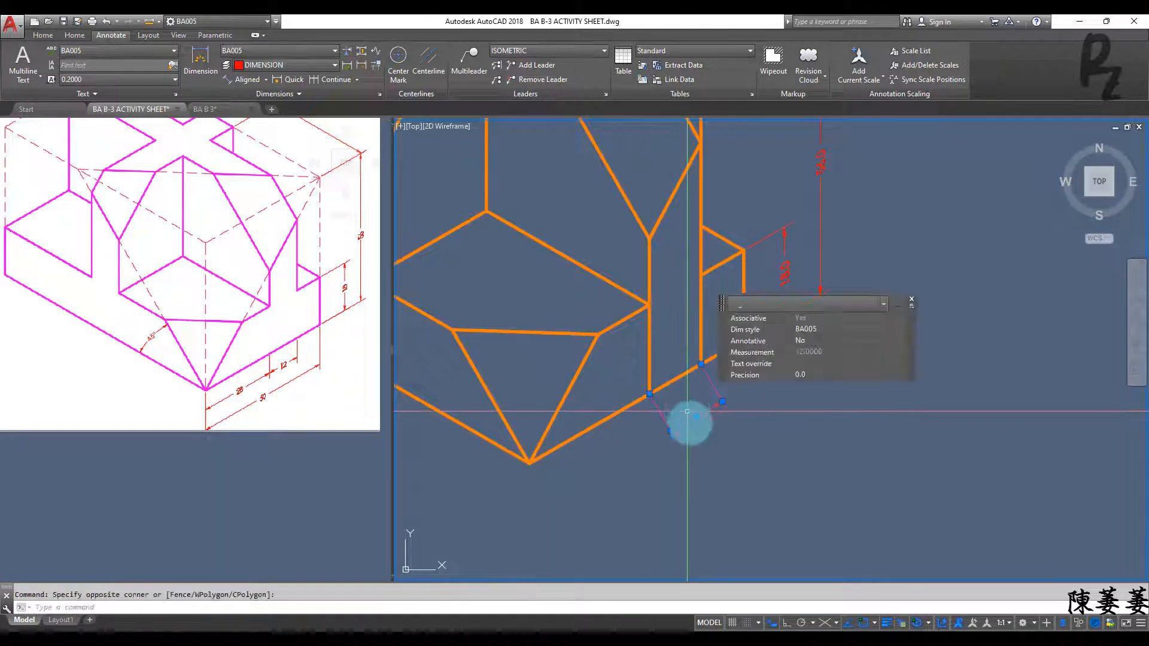
type("dimed")
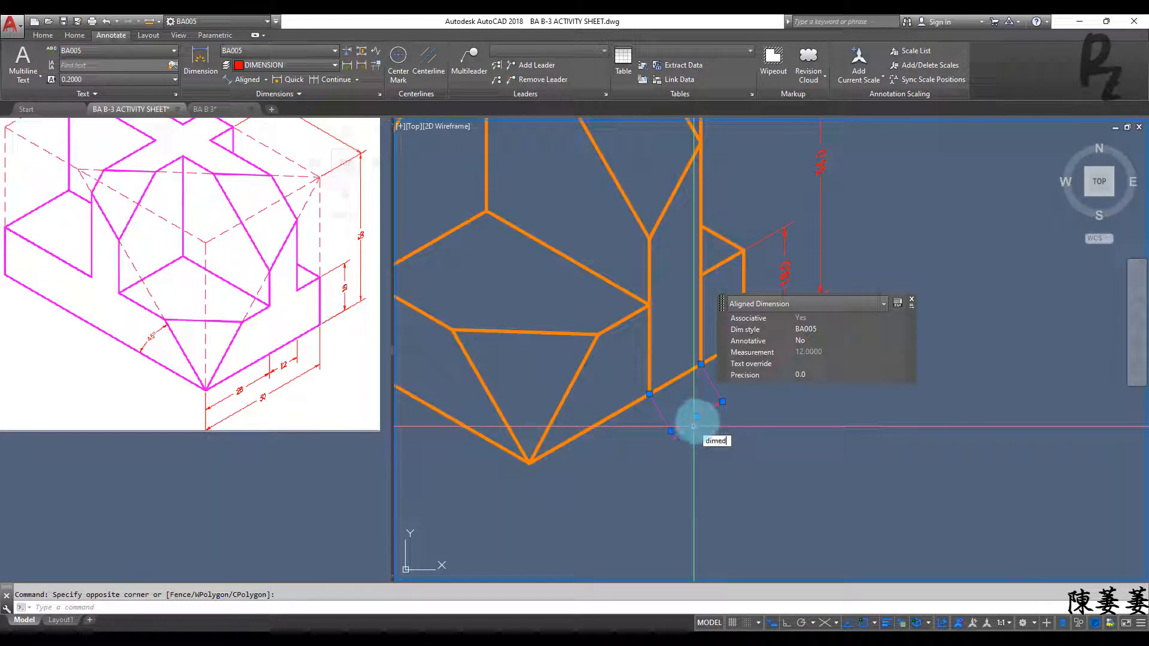
type("it")
key("Return")
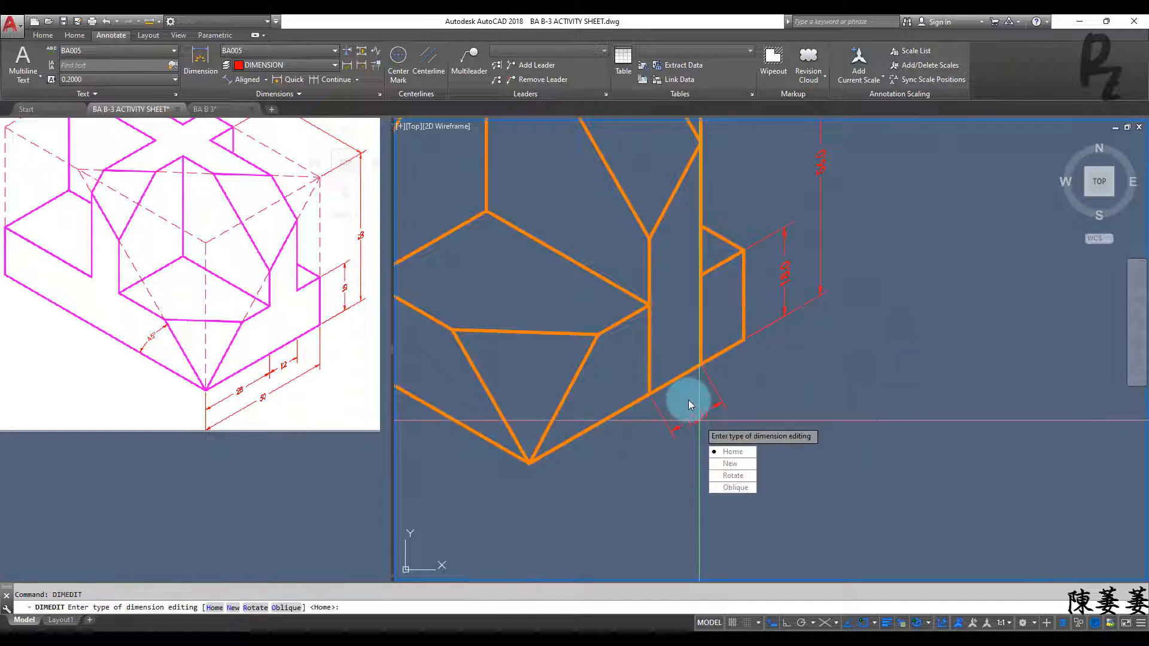
left_click(727, 488)
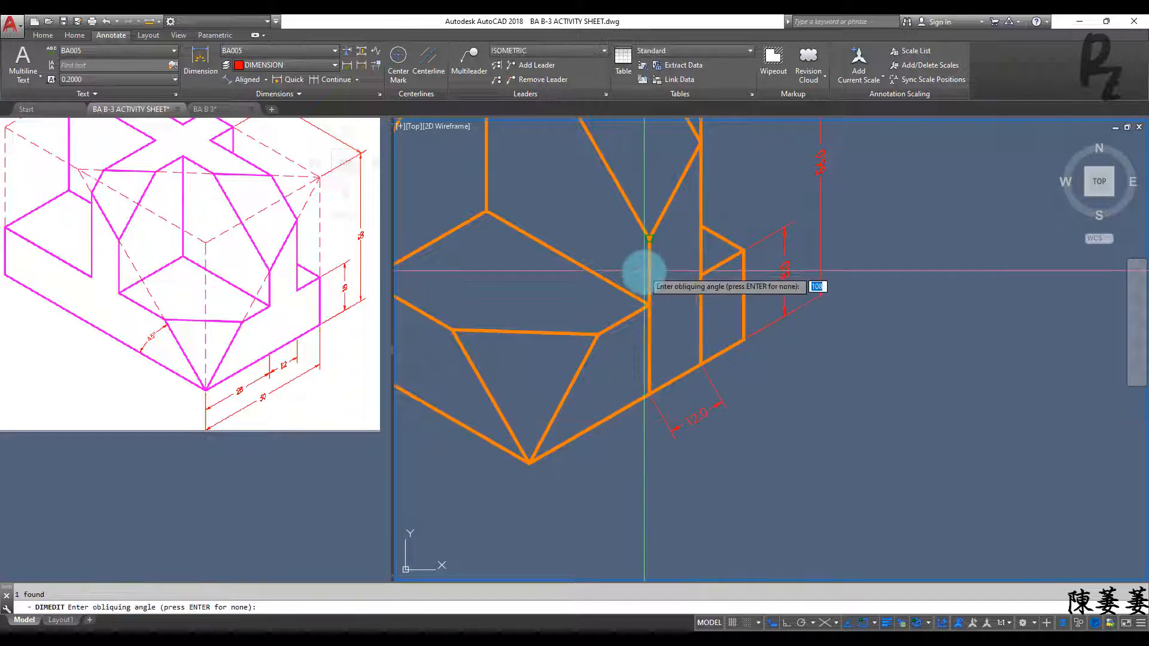
left_click(649, 305)
left_click(673, 438)
key("Escape")
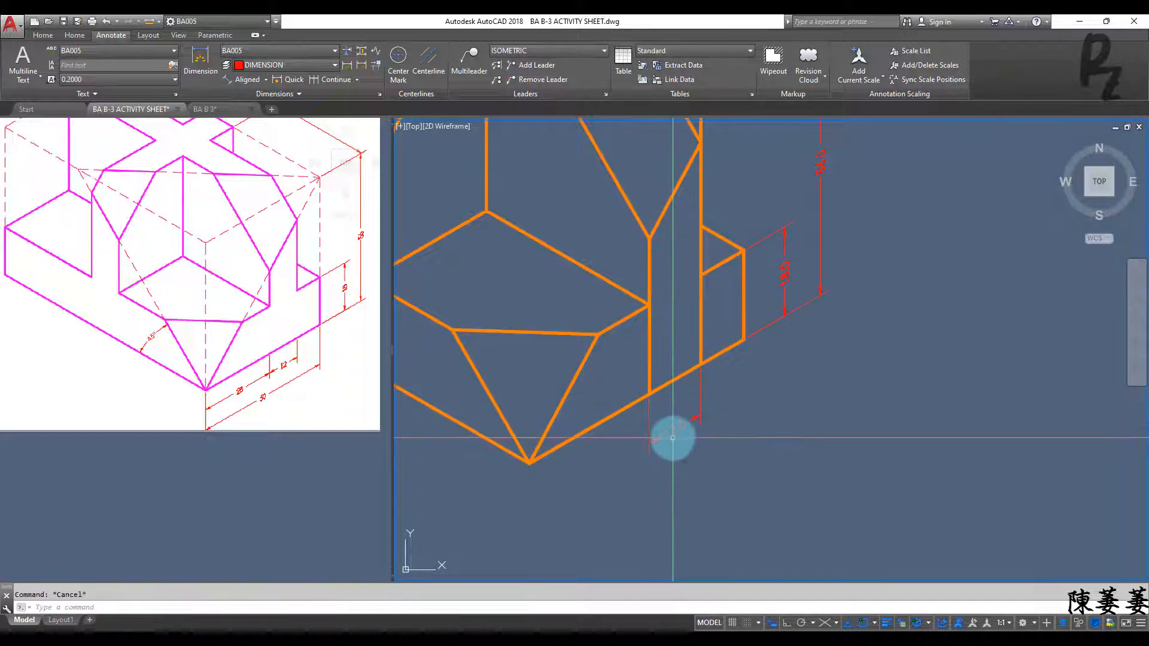
Set the oblique angle of the new base-edge dimension's text to 30.
left_click(673, 435)
double_click(676, 438)
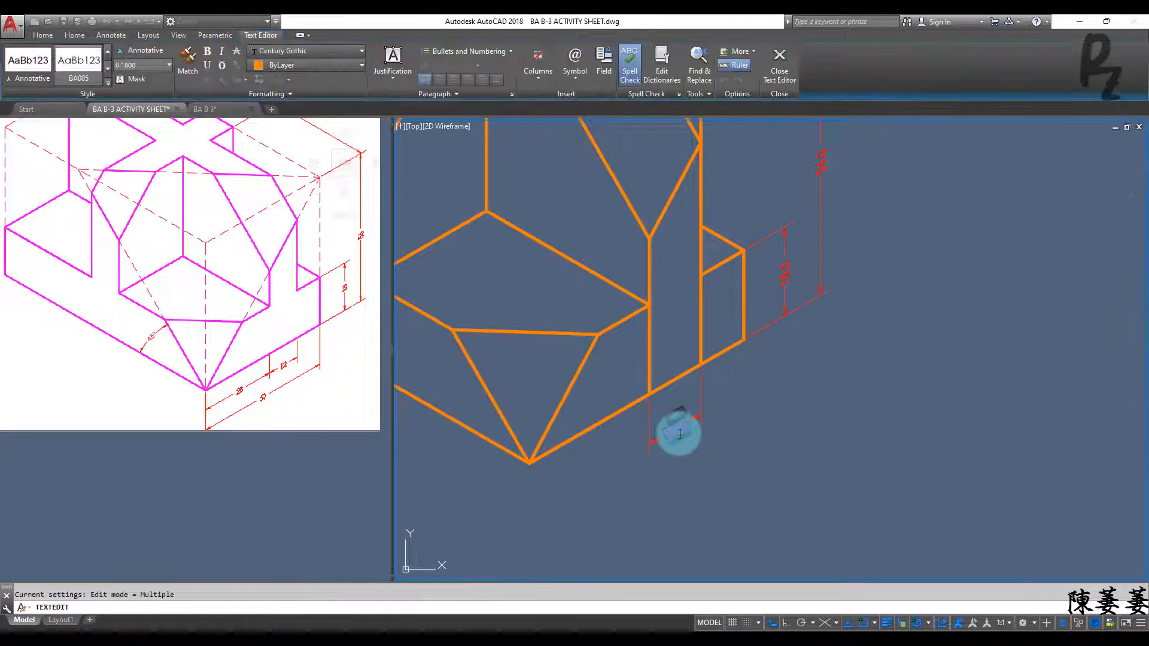
left_click(250, 95)
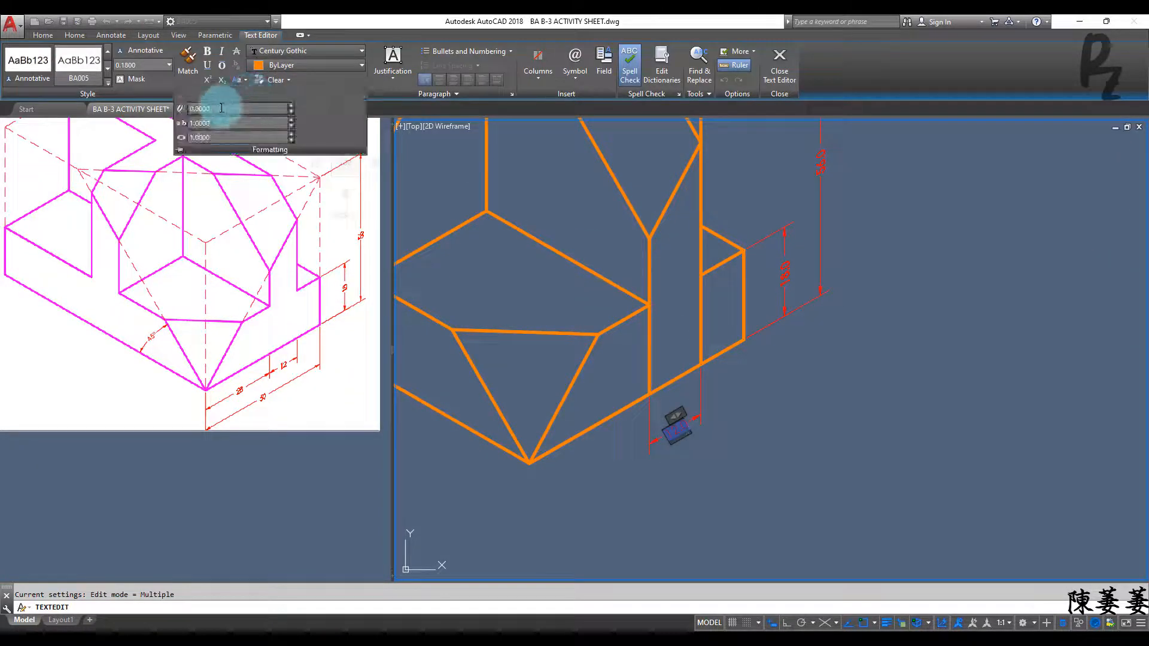
left_click(806, 404)
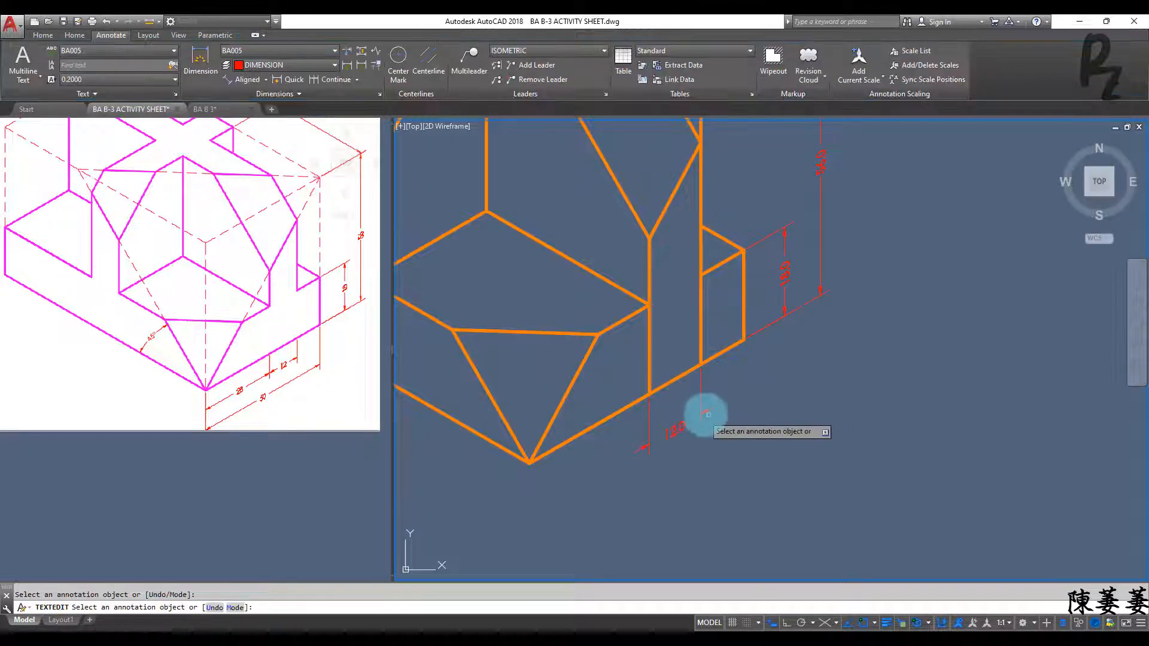
key("Escape")
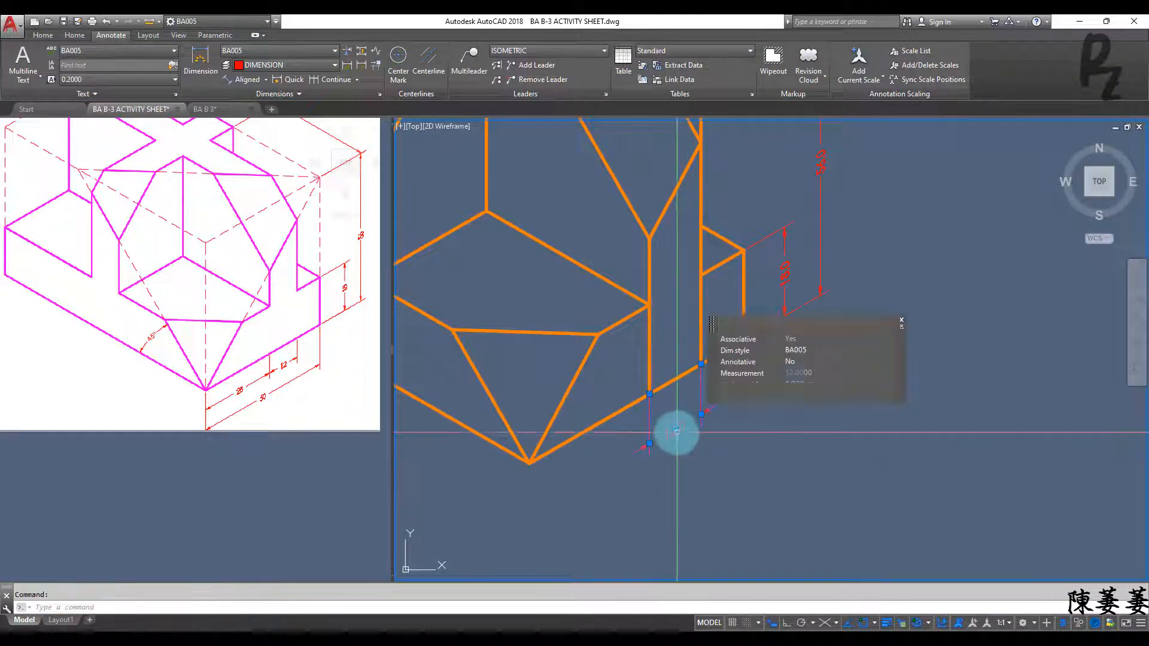
Copy the 12 mm dimension to the block's front bottom corner and stretch its other origin to the foot of the inner vertical edge.
type("co")
key("Return")
left_click(649, 395)
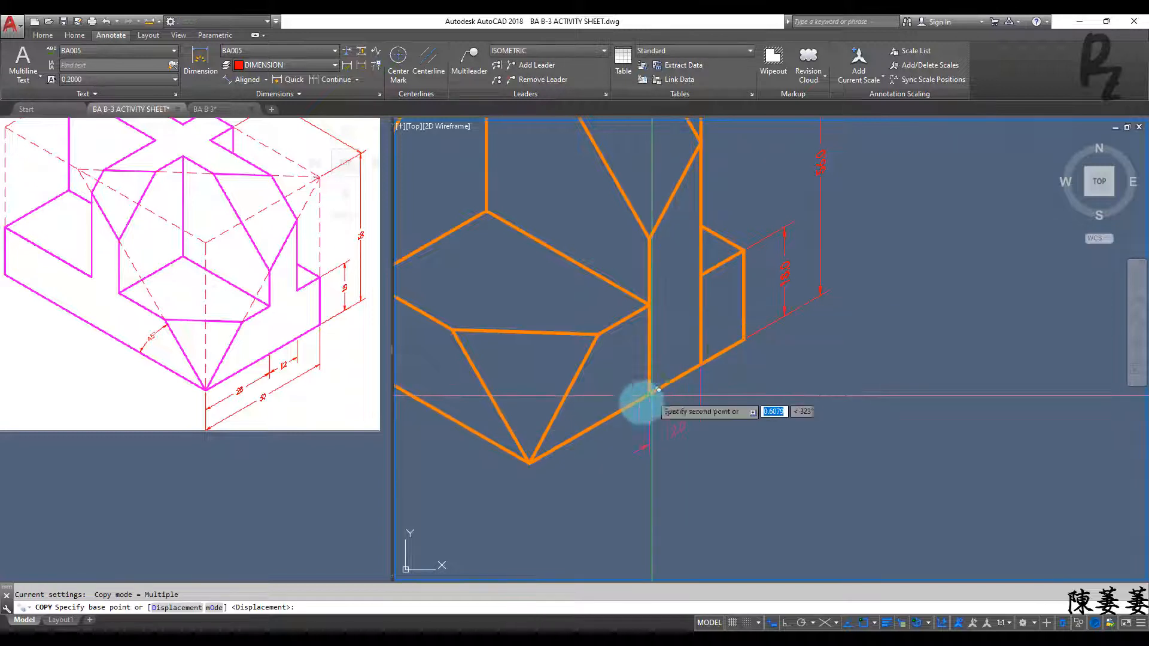
left_click(530, 460)
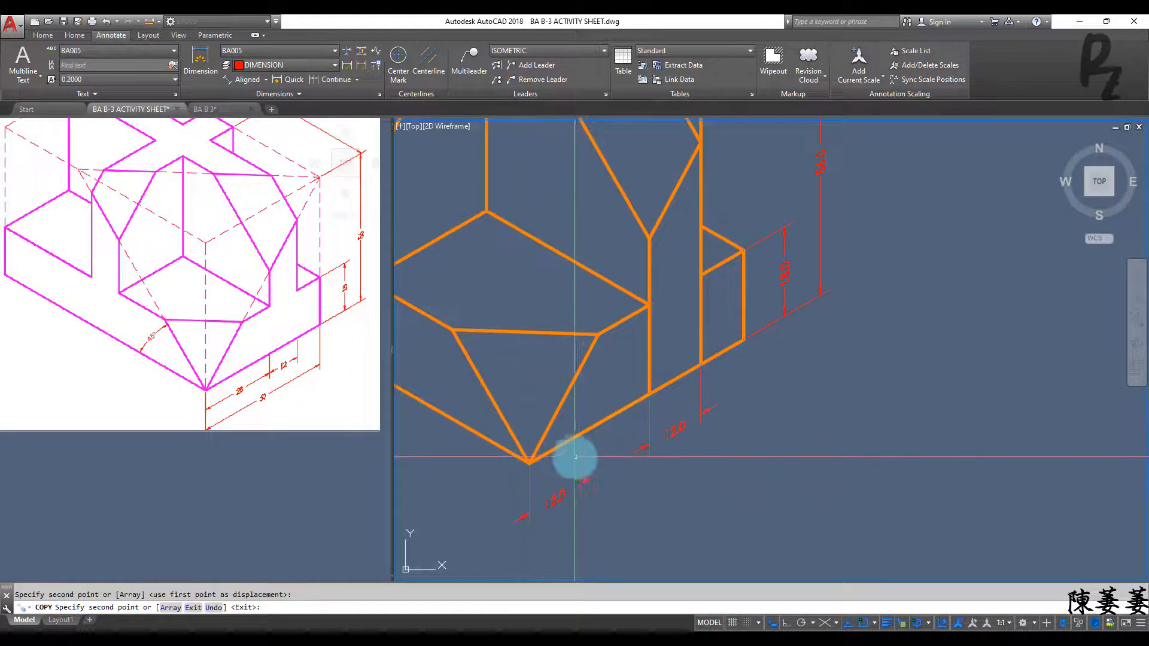
left_click(580, 437)
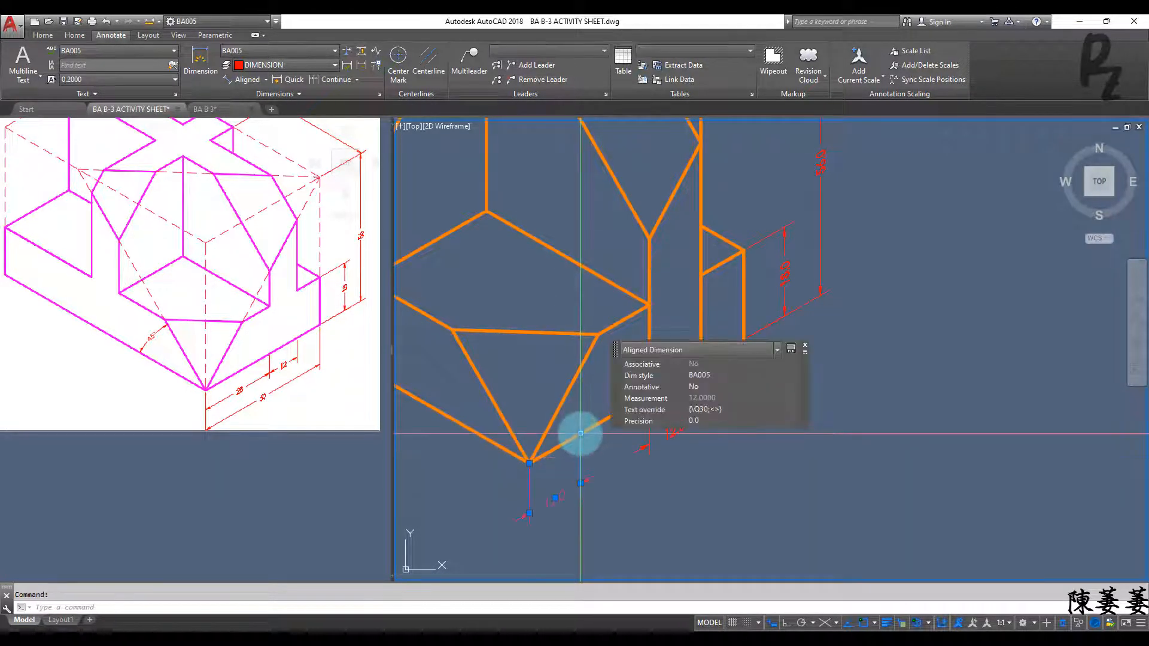
left_click(580, 434)
left_click(649, 394)
key("Escape")
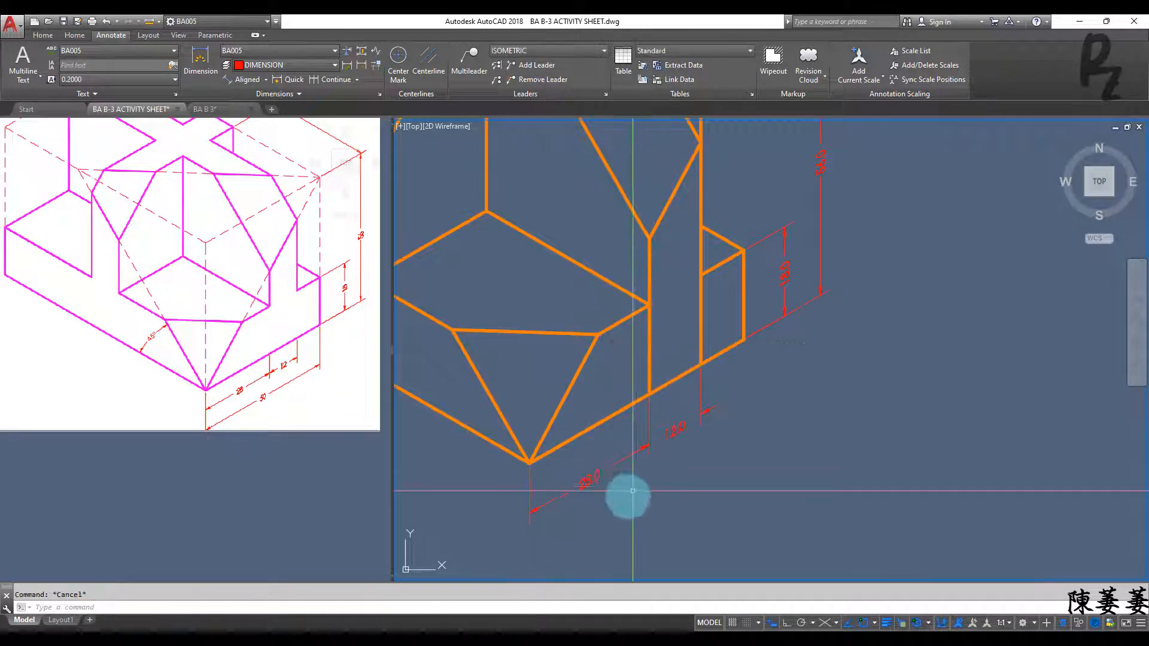
Copy the 28 mm dimension from the foot of the inner vertical edge to the base's outer end corner.
left_click(611, 467)
type("c")
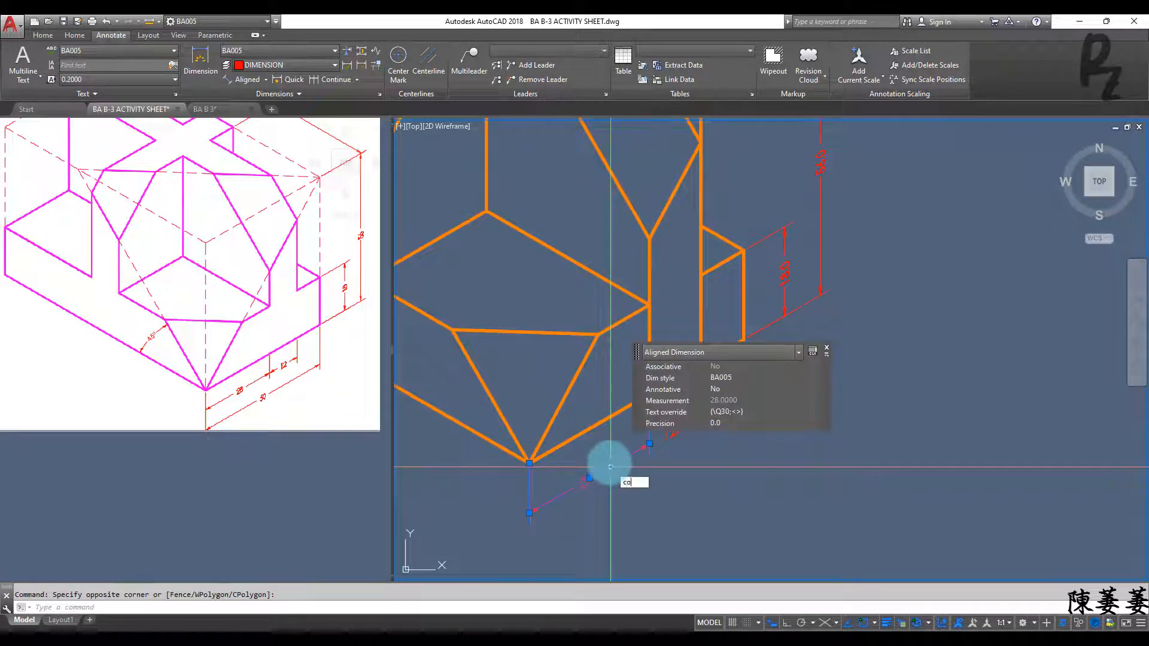
type("o")
key("Return")
left_click(649, 395)
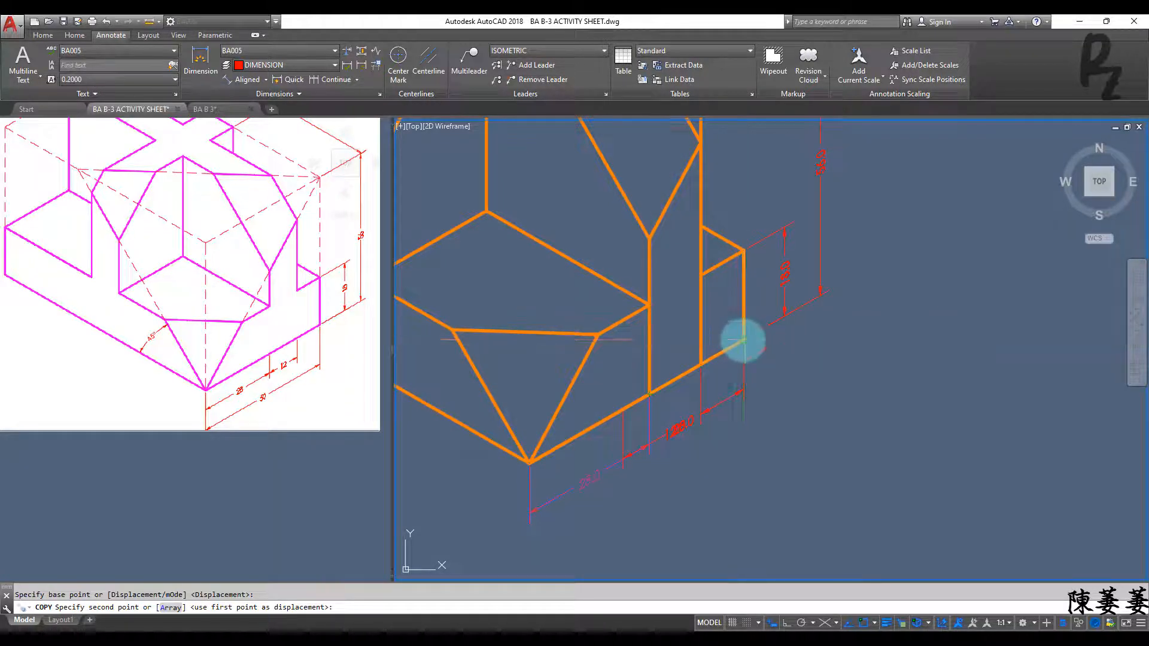
left_click(744, 340)
key("Escape")
key("Escape")
Shift the copied dimension's line outward and stretch its inner origin to the block's front bottom corner.
left_click(698, 420)
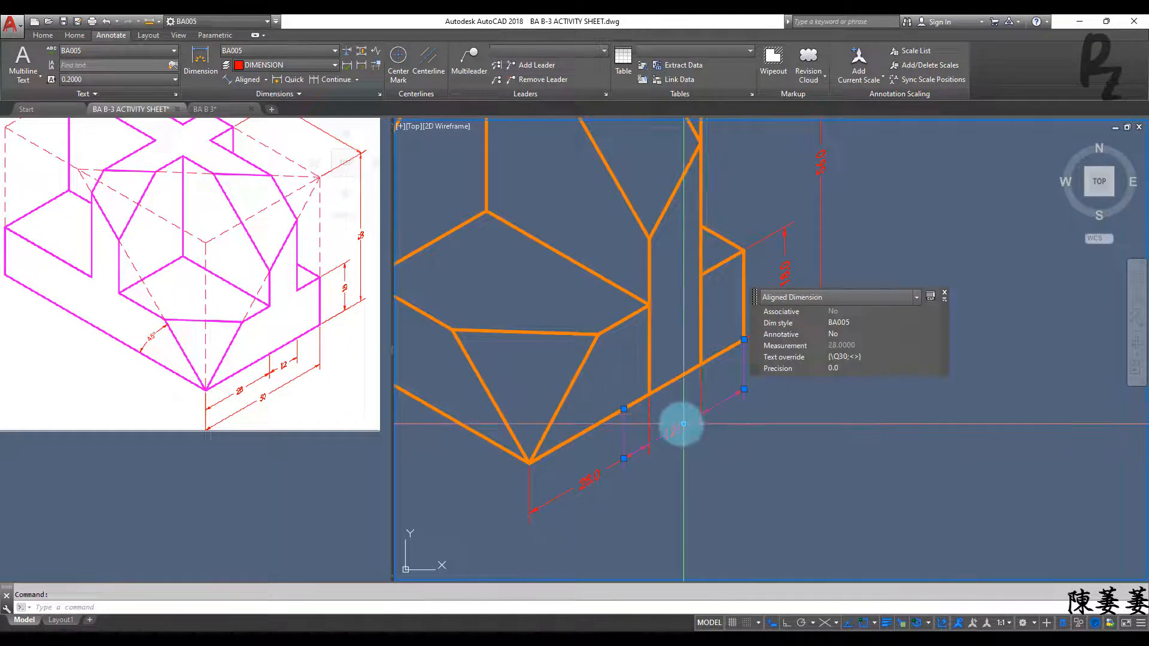
left_click(683, 424)
left_click(682, 466)
key("Escape")
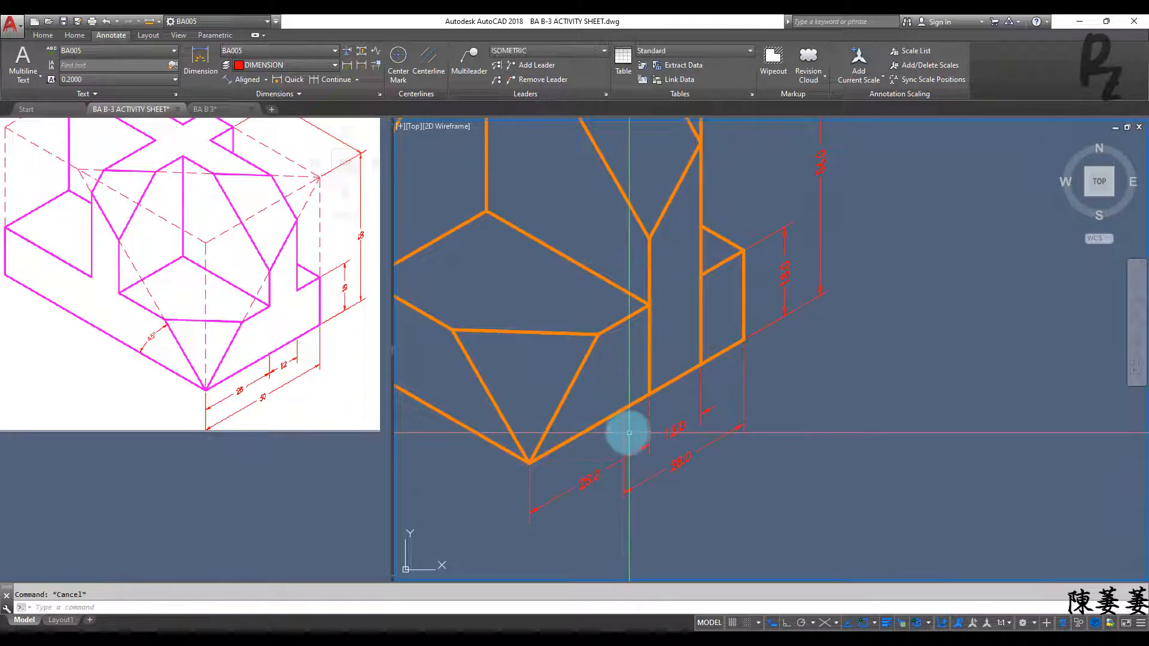
left_click(624, 415)
left_click(624, 410)
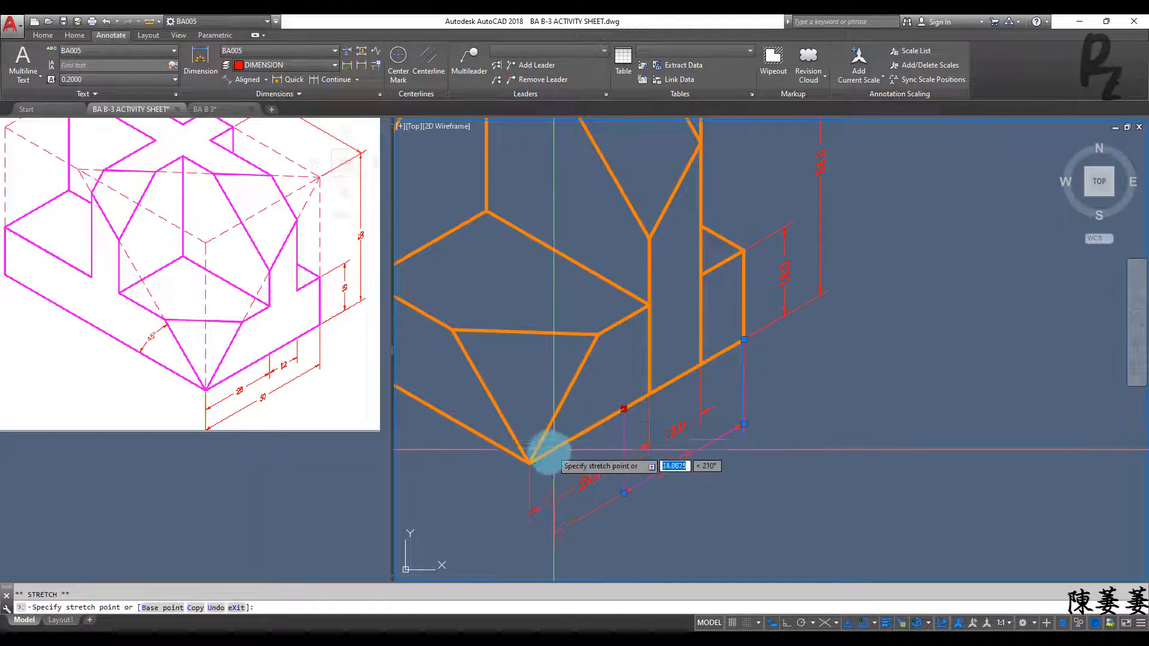
left_click(529, 463)
key("Escape")
Trim the downward extensions of the two vertical edges and the excess lines forming the sharp top corner.
scroll(701, 449, "down", 3)
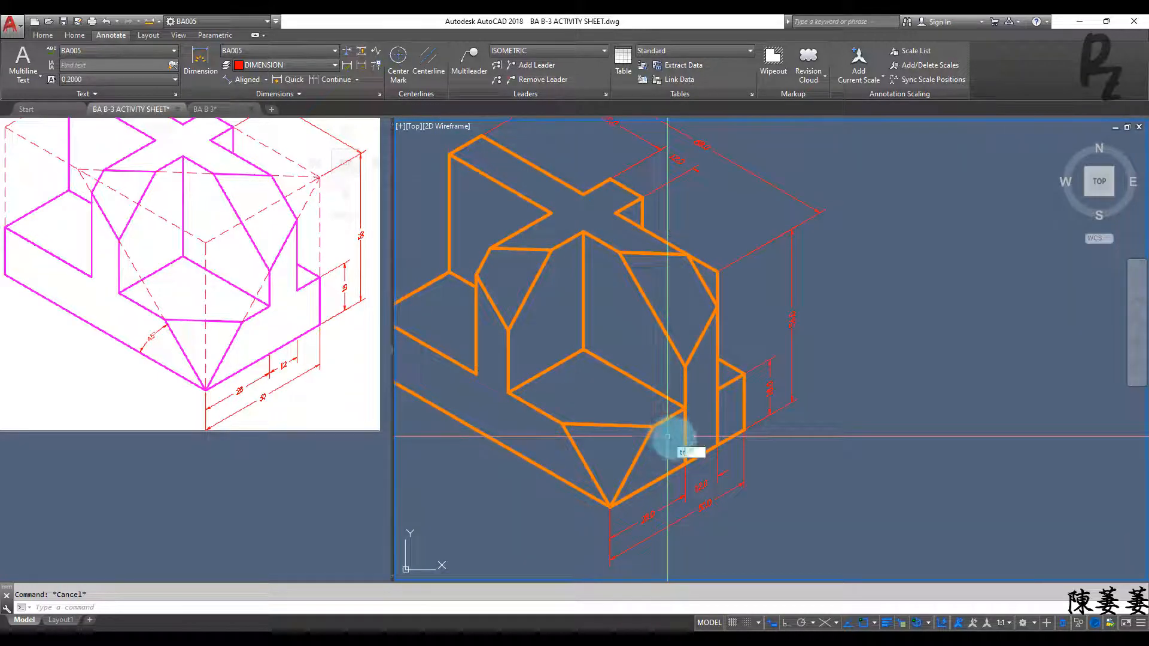
type("tr")
key("Return")
key("Return")
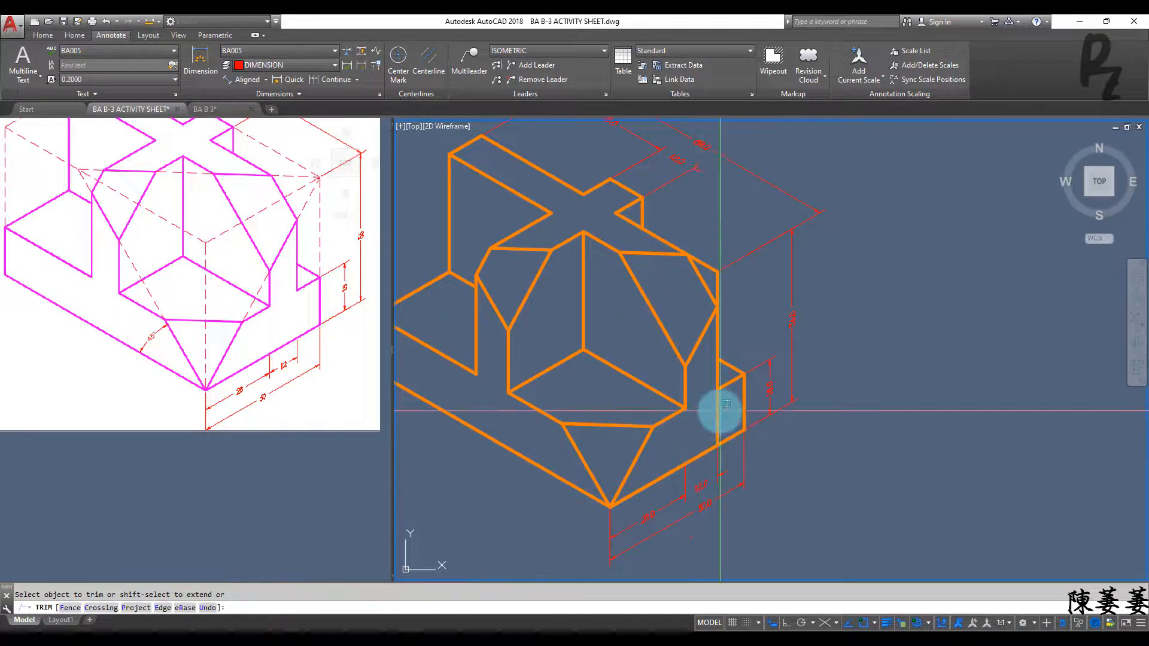
left_click(719, 405)
left_click(716, 284)
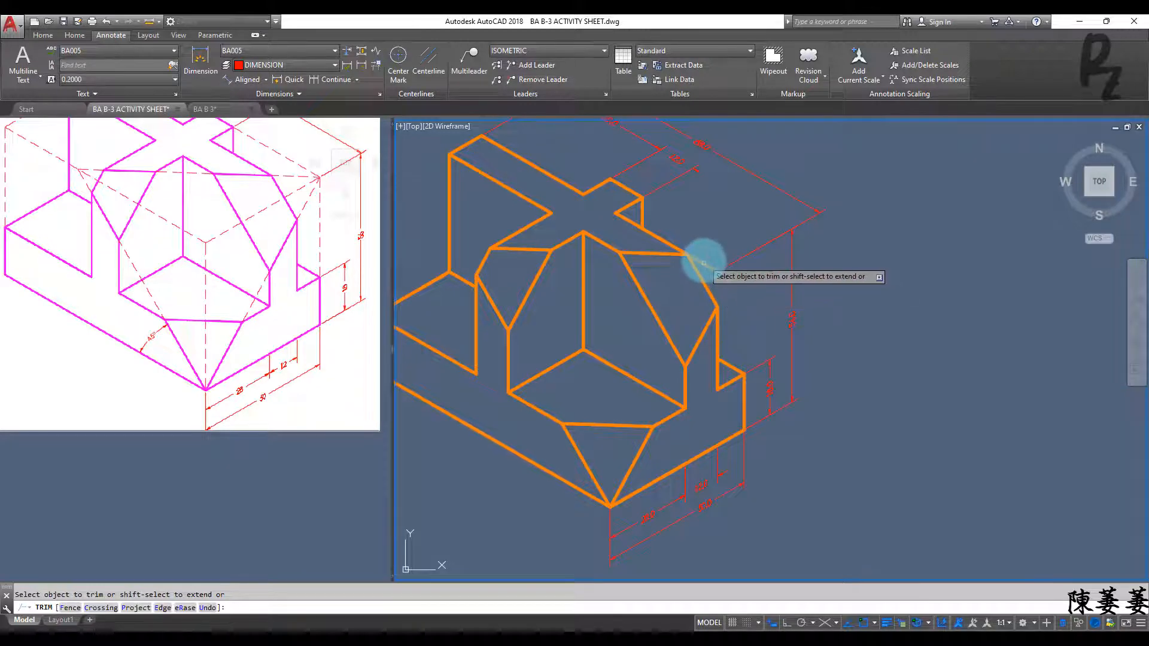
left_click(703, 260)
left_click(704, 265)
key("Escape")
key("Escape")
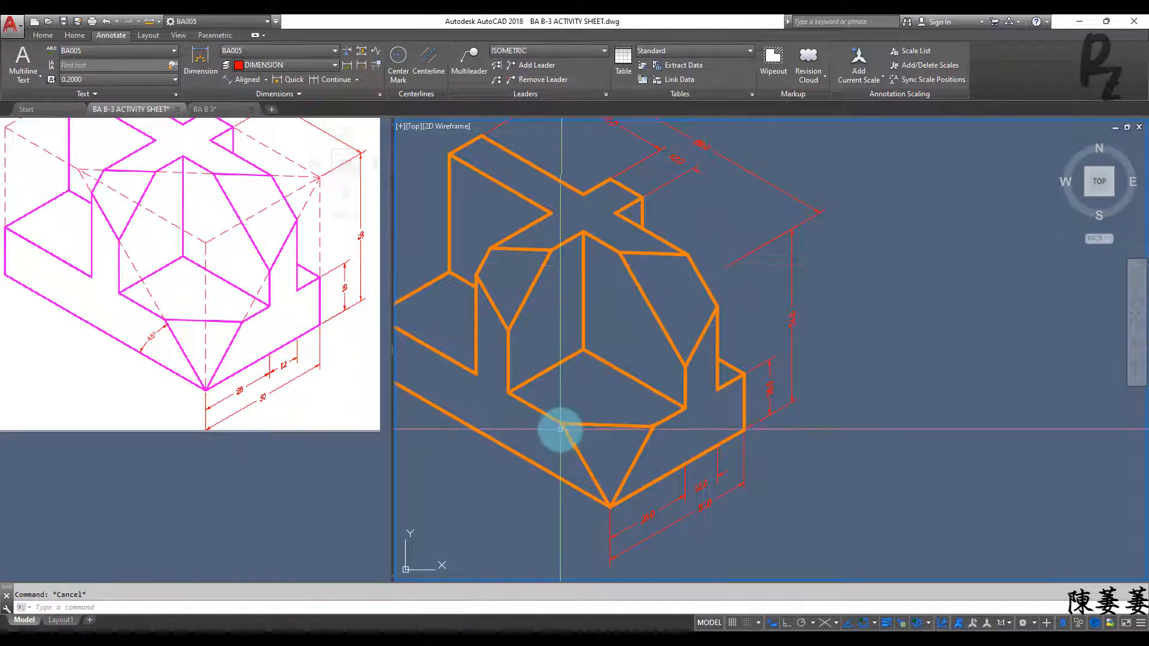
Add an angular dimension between the base's long bottom edge and the adjacent slanted edge of the front triangle.
middle_click_drag(558, 425, 637, 393)
left_click(266, 79)
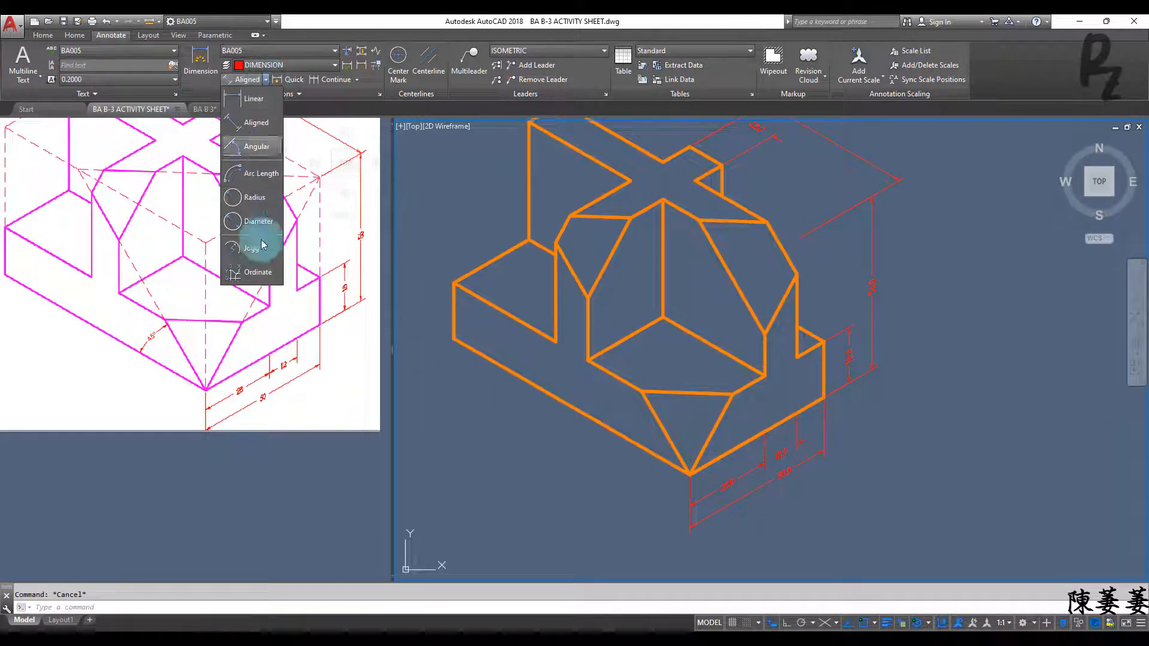
left_click(257, 150)
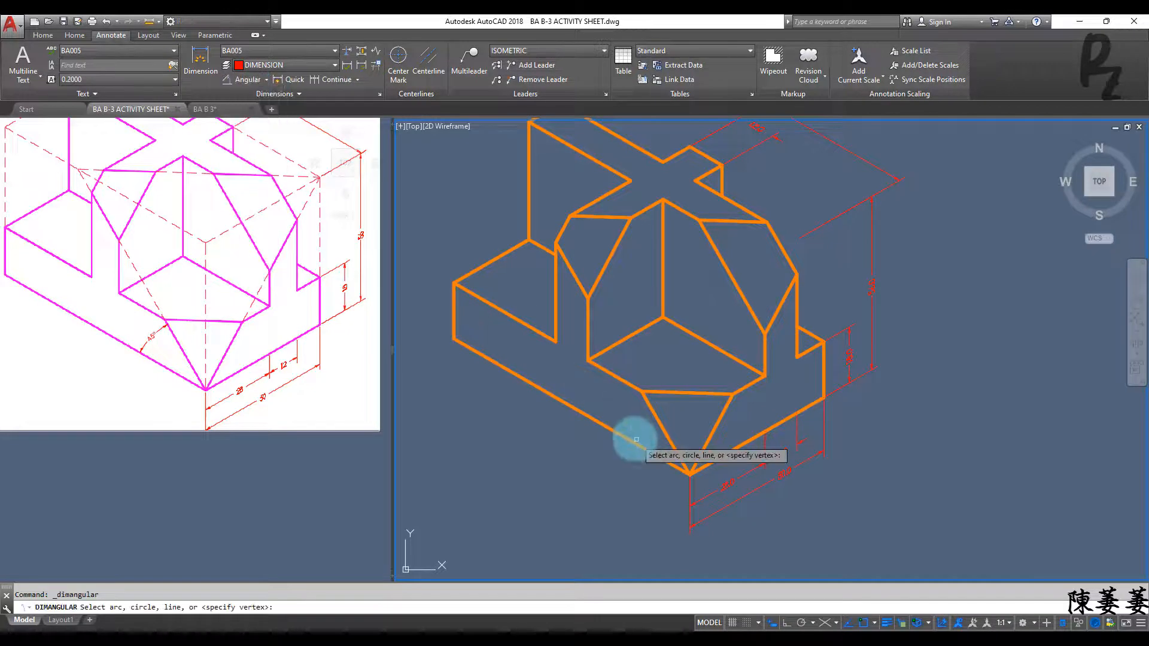
scroll(636, 428, "up", 4)
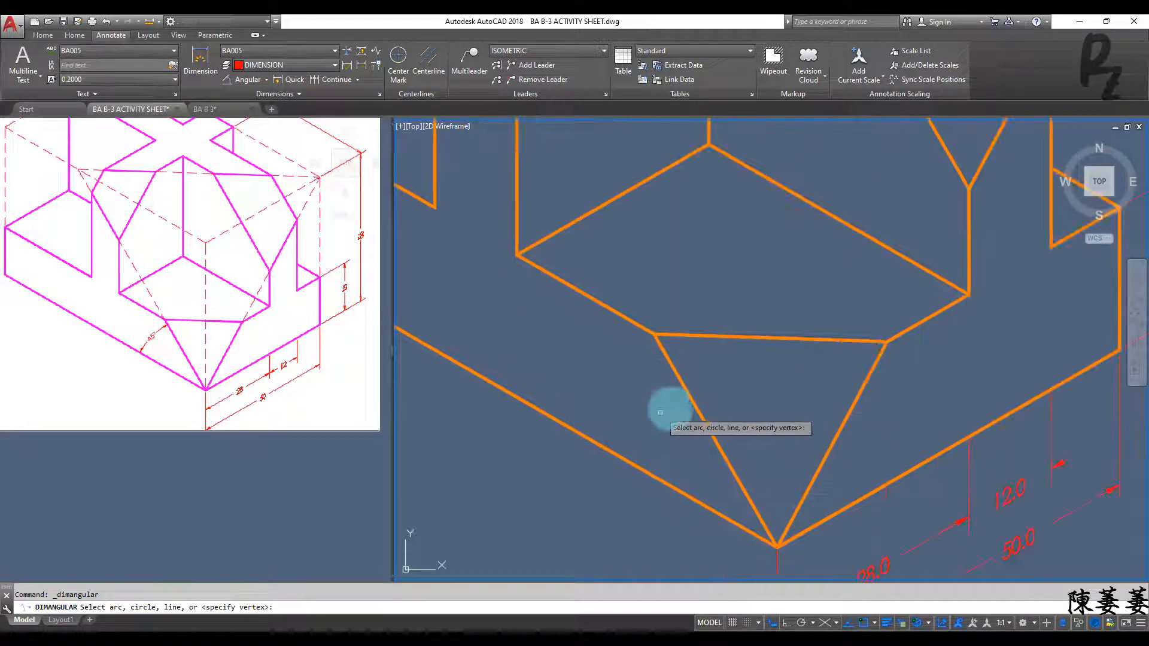
left_click(652, 474)
left_click(641, 419)
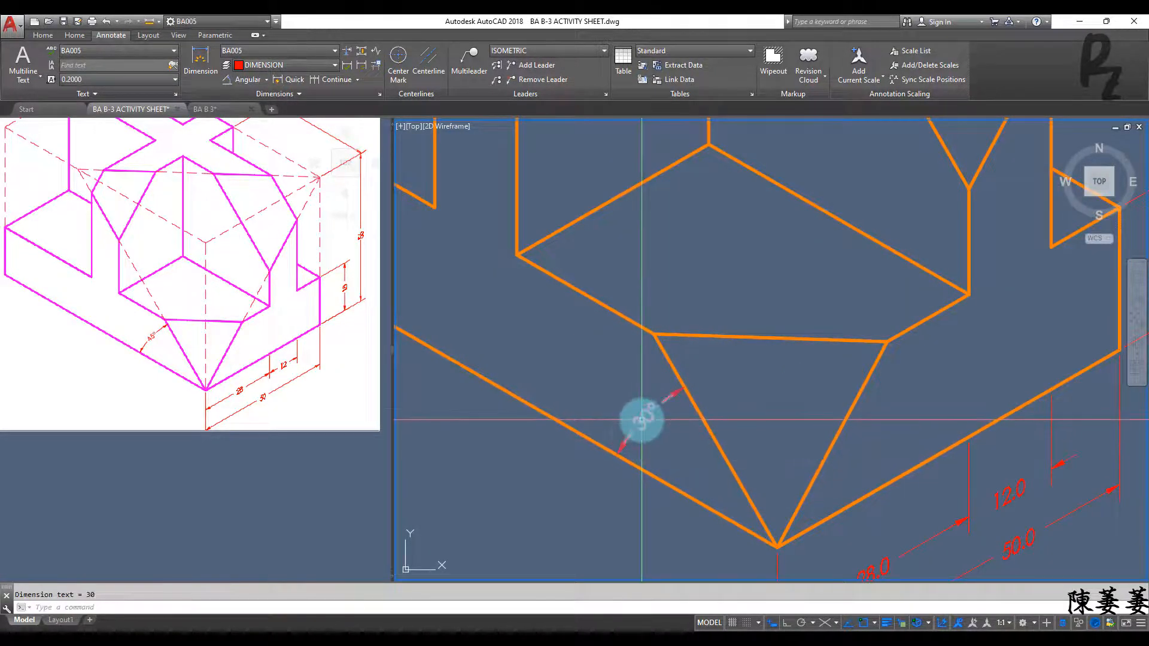
Override the angular dimension's text with 45 followed by a degree symbol.
double_click(640, 426)
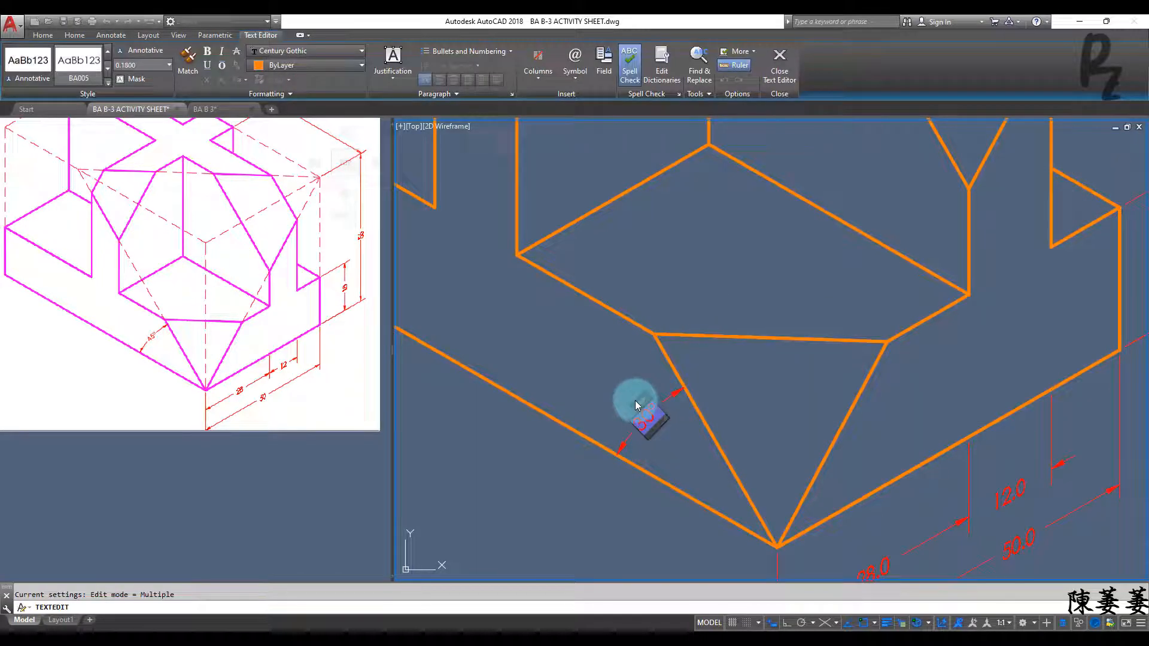
type("45")
left_click(576, 74)
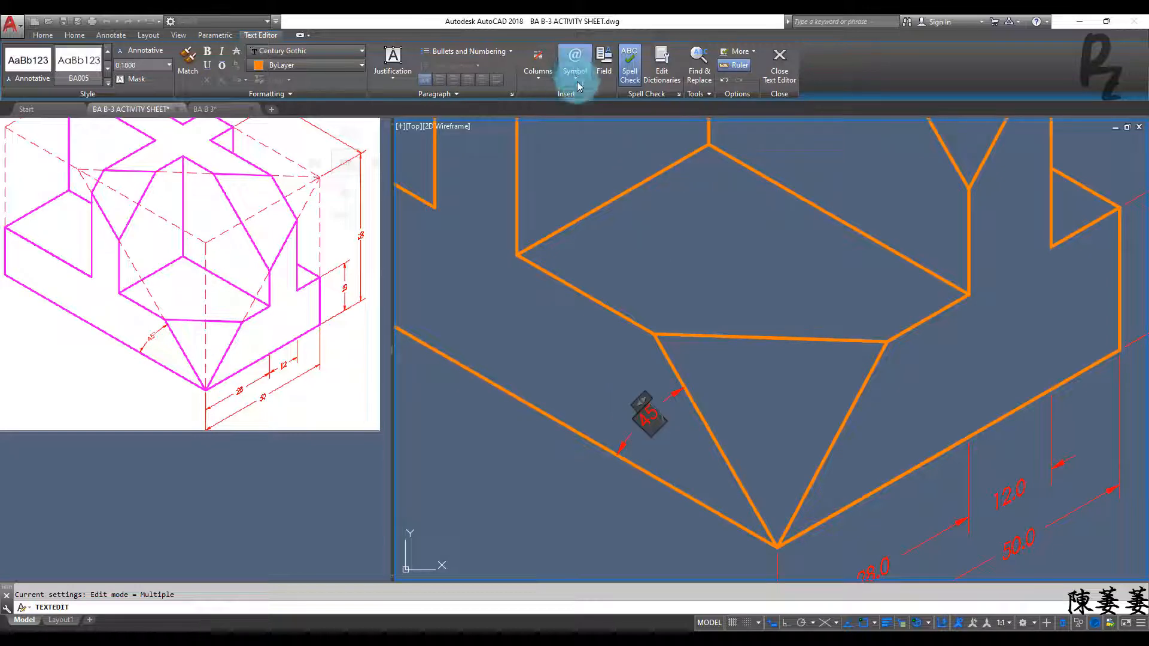
left_click(595, 98)
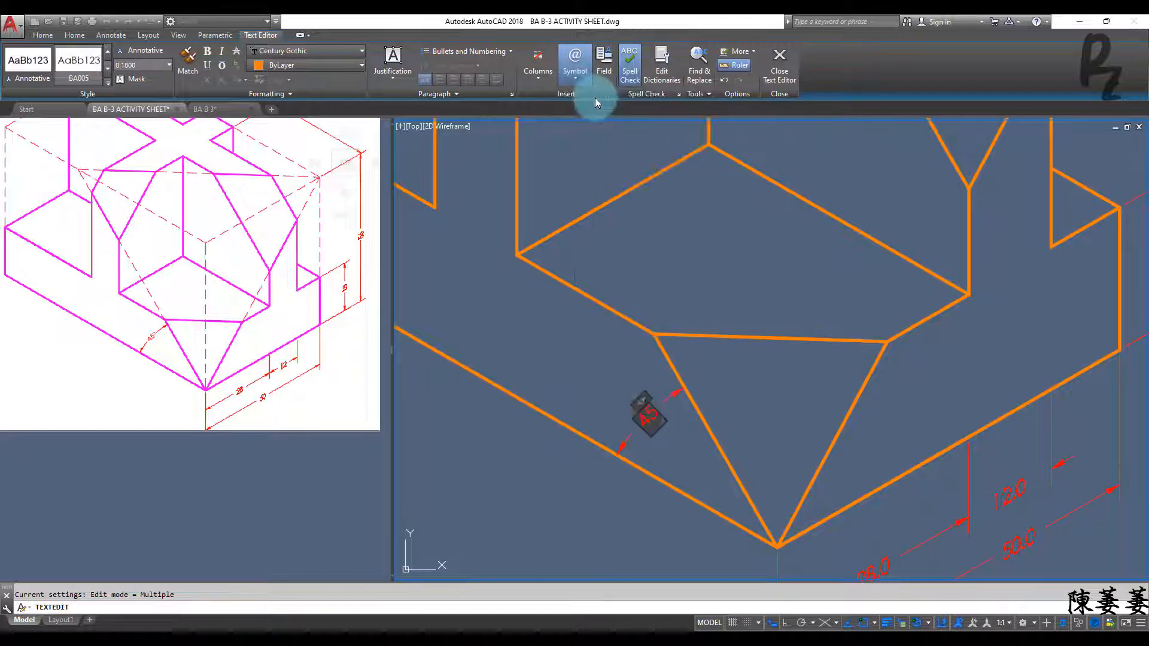
left_click(568, 363)
key("Escape")
key("Escape")
scroll(664, 371, "down", 3)
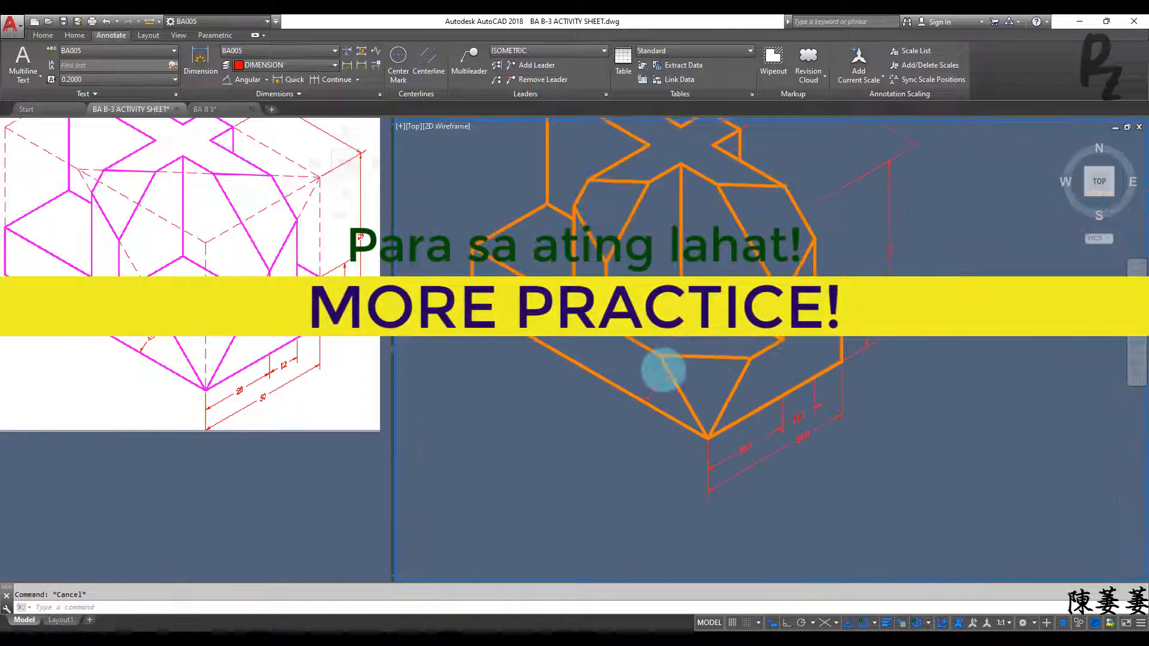
middle_click_drag(668, 374, 689, 436)
scroll(683, 390, "up", 1)
mouse_move(676, 397)
middle_mouse_down()
mouse_move(706, 419)
mouse_move(713, 406)
middle_mouse_up()
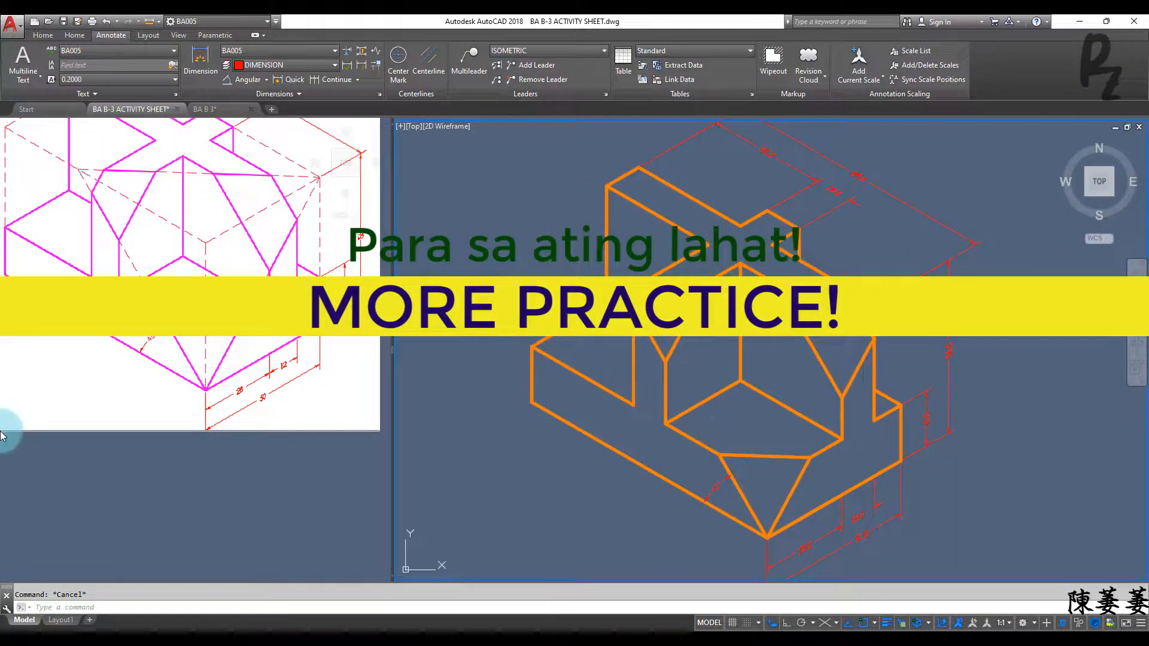